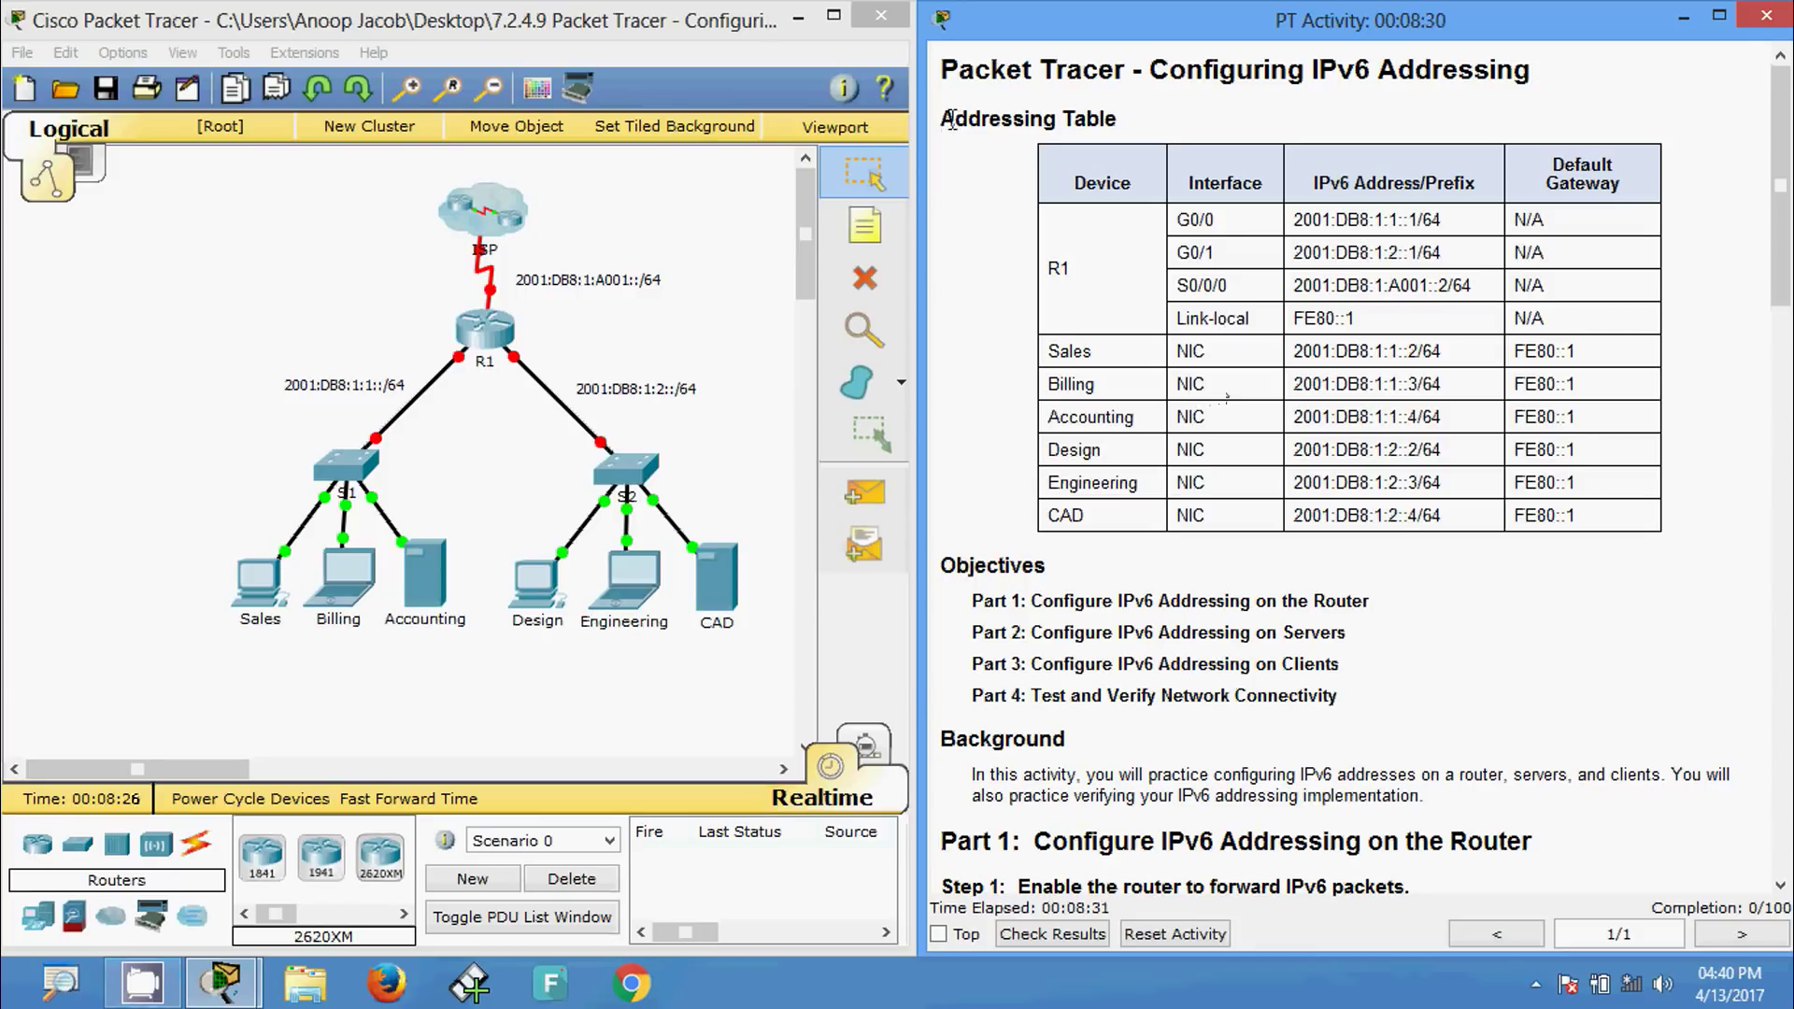
- Review the addressing table and R1's entries in the activity instructions, continuing to Part 1 on router configuration
left_click_drag(944, 120, 1121, 133)
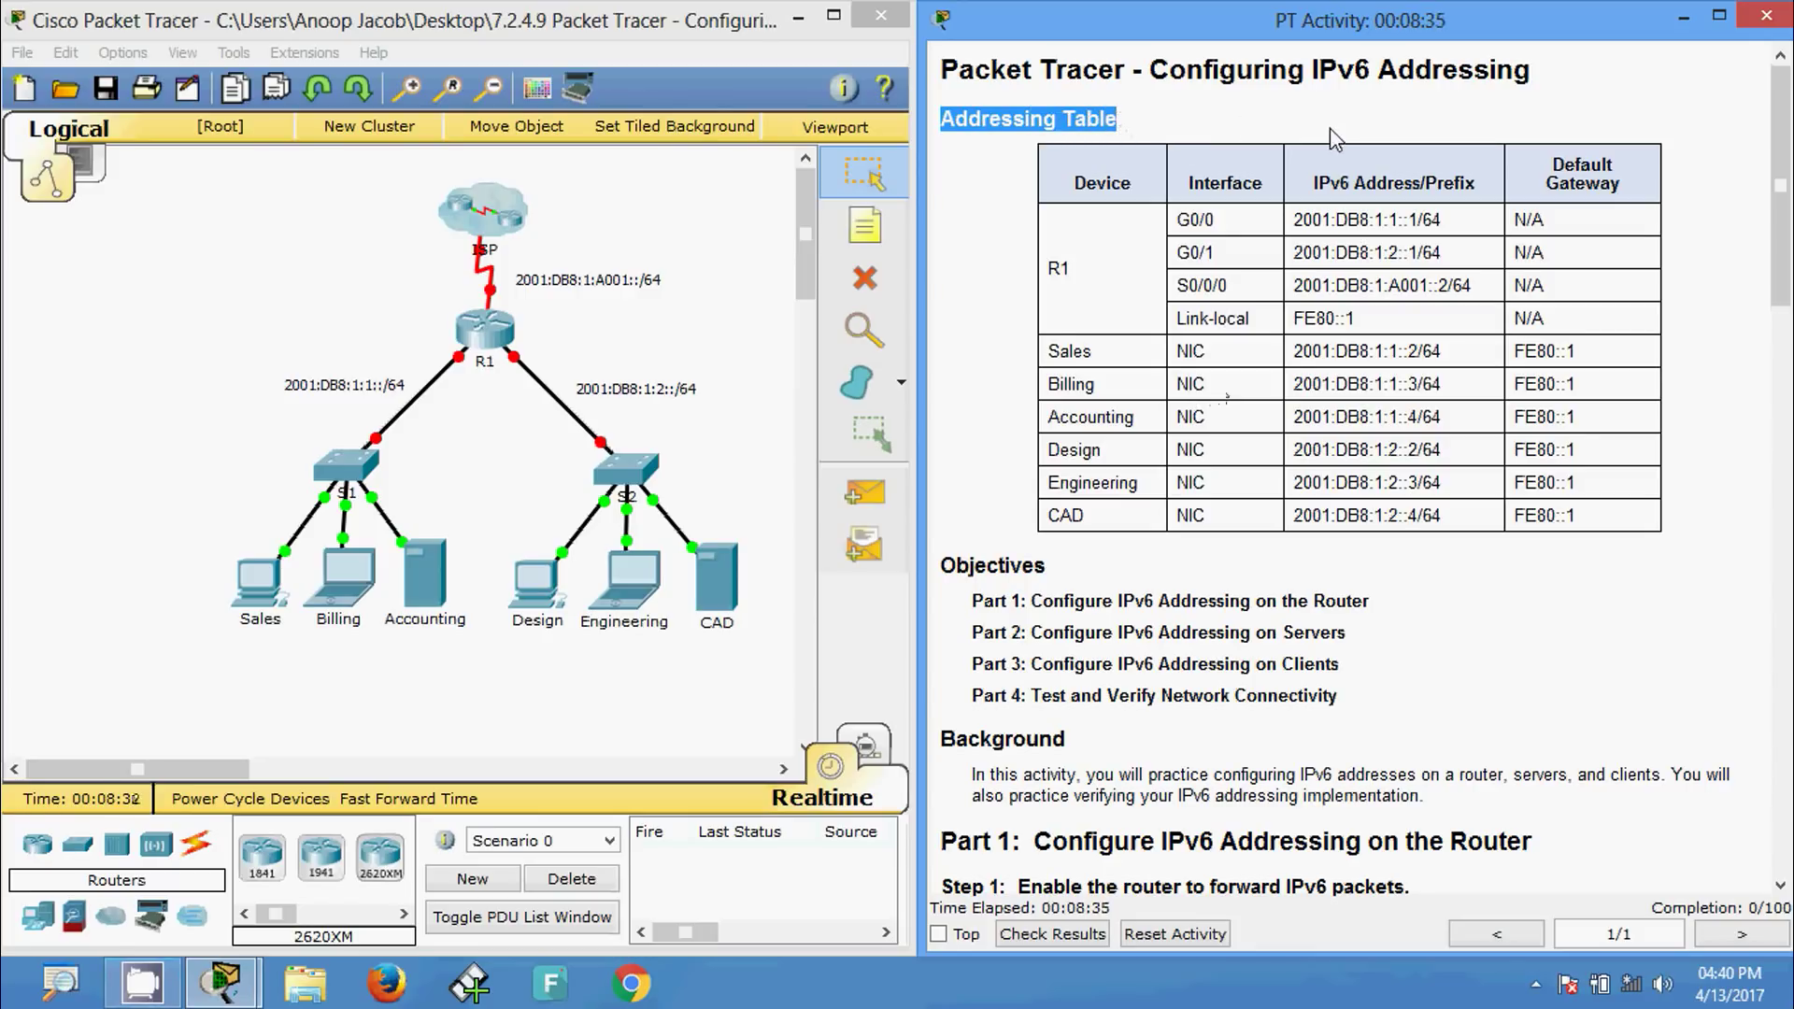
double_click(1058, 271)
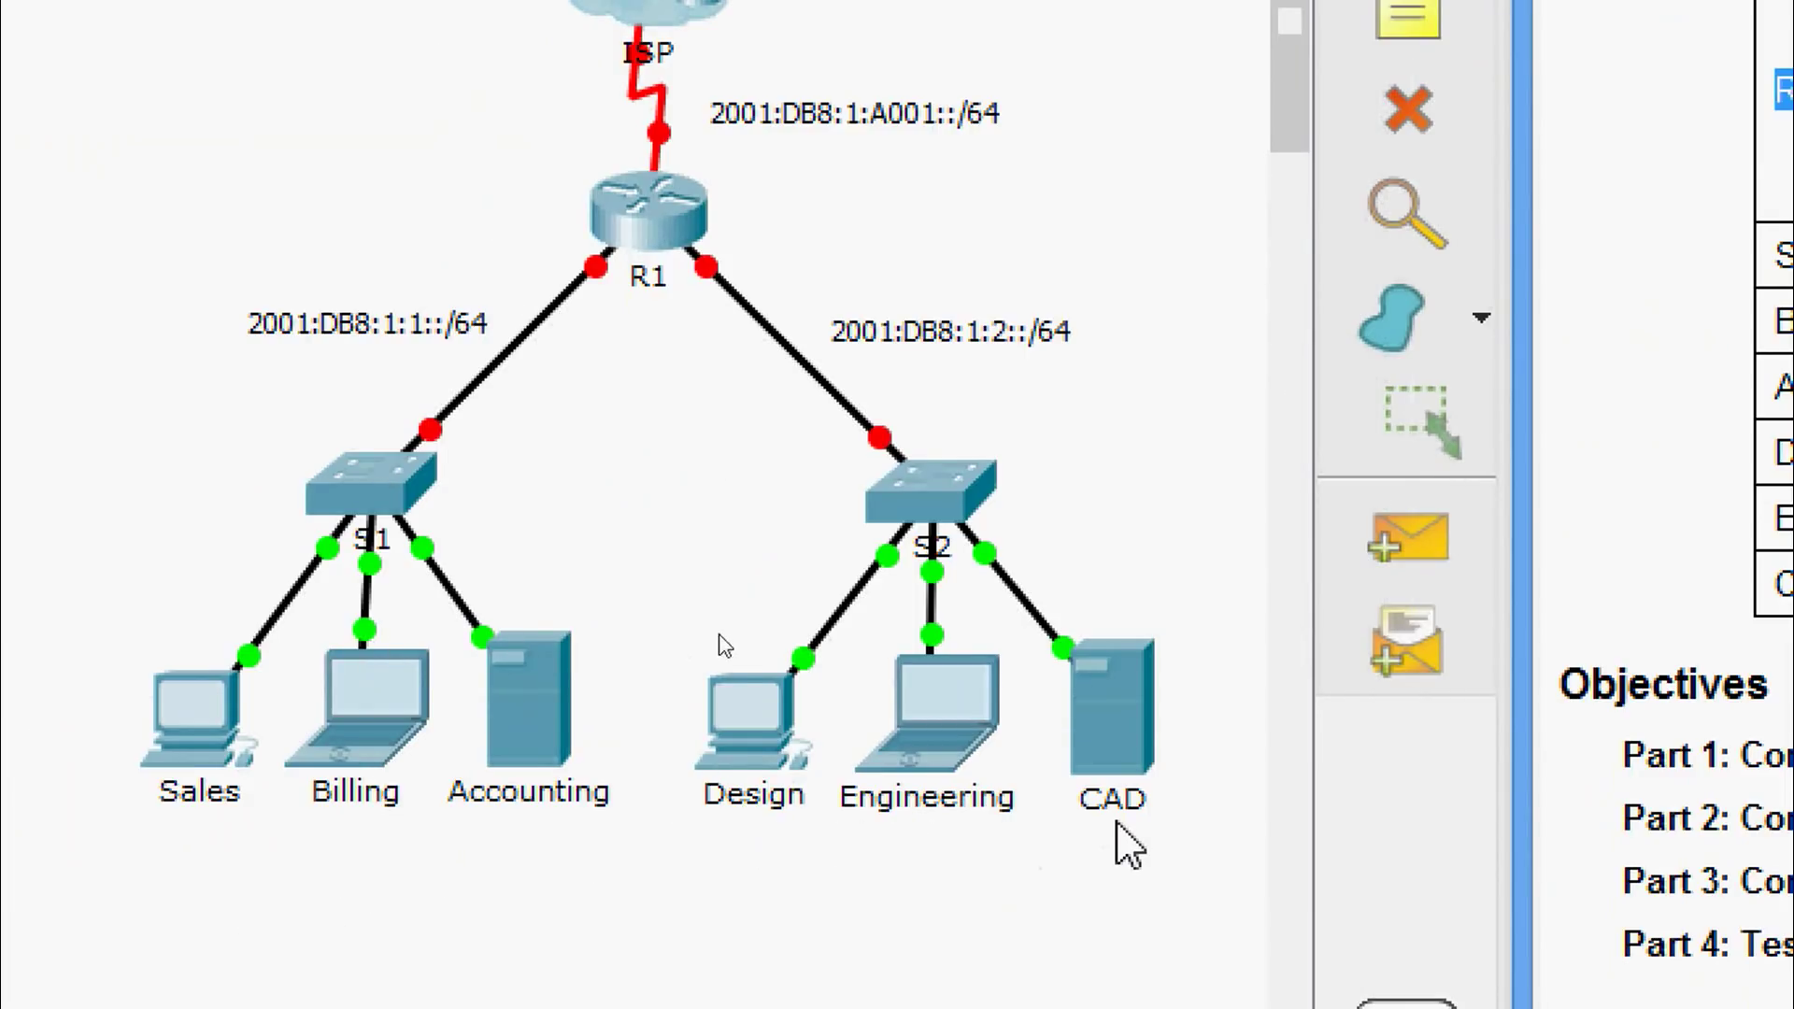
scroll(1115, 321, "down", 10)
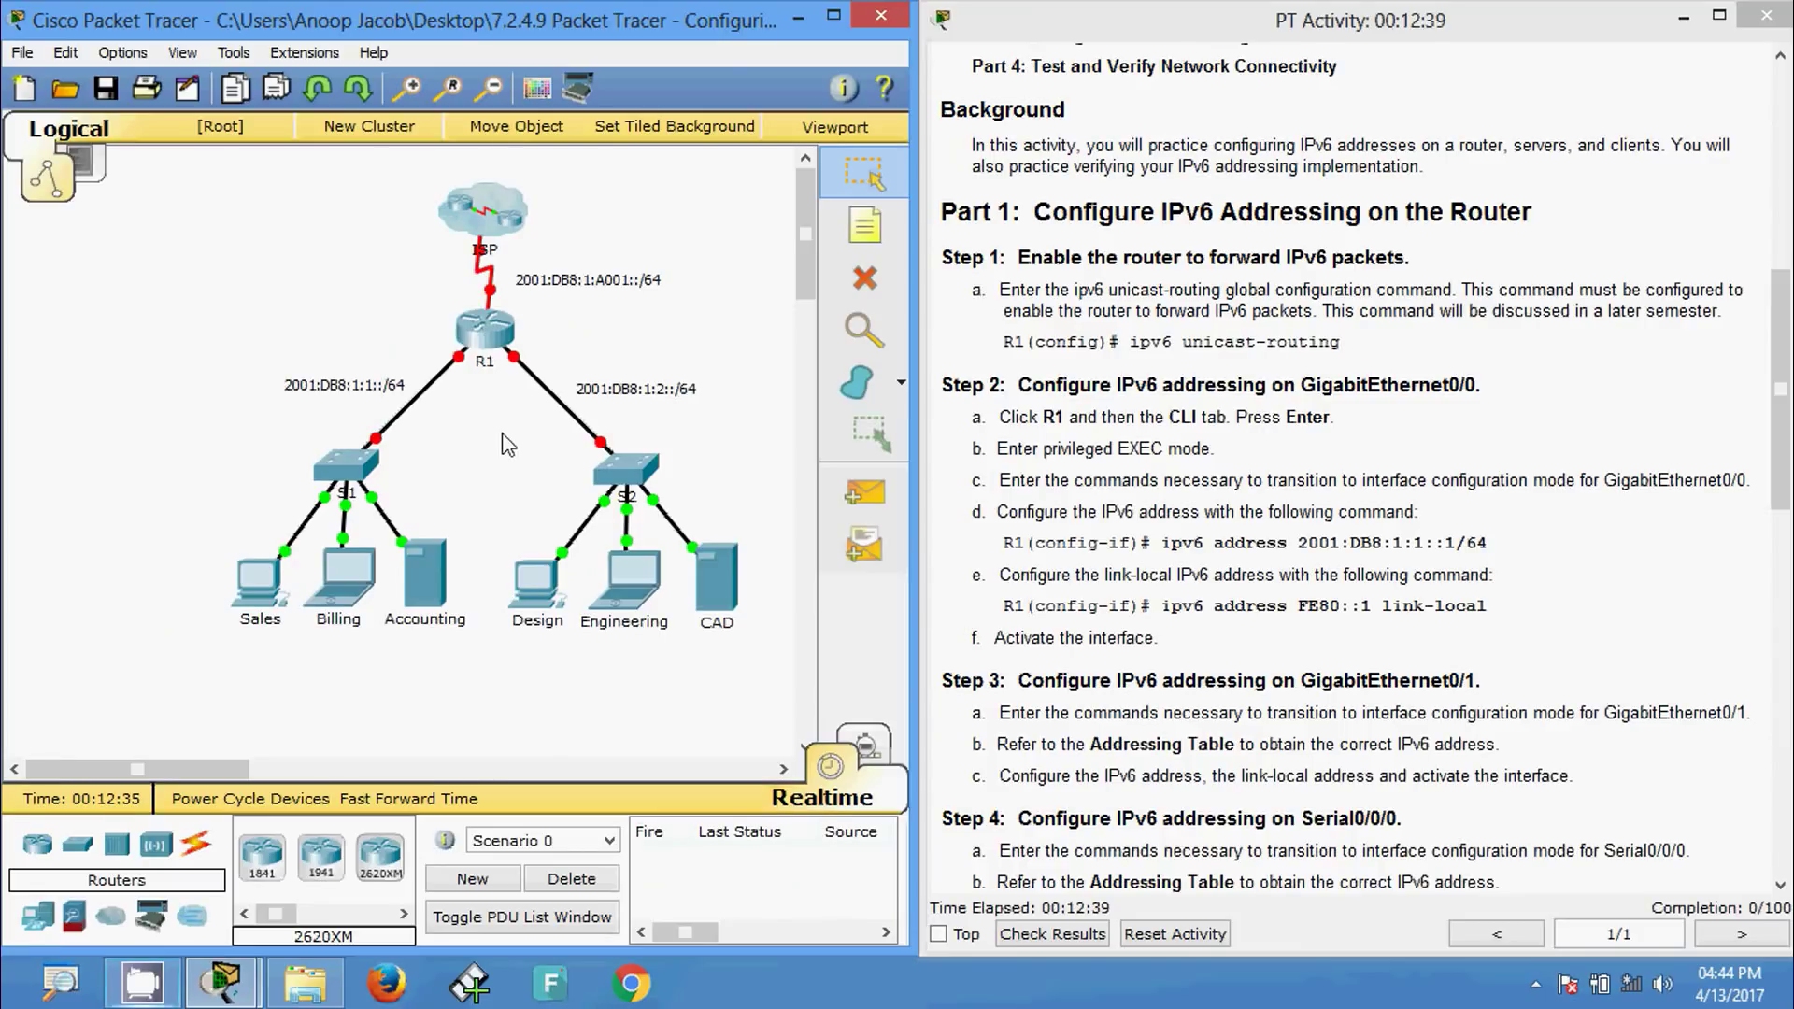
- Open router R1's command line interface and start the console session
left_click(493, 359)
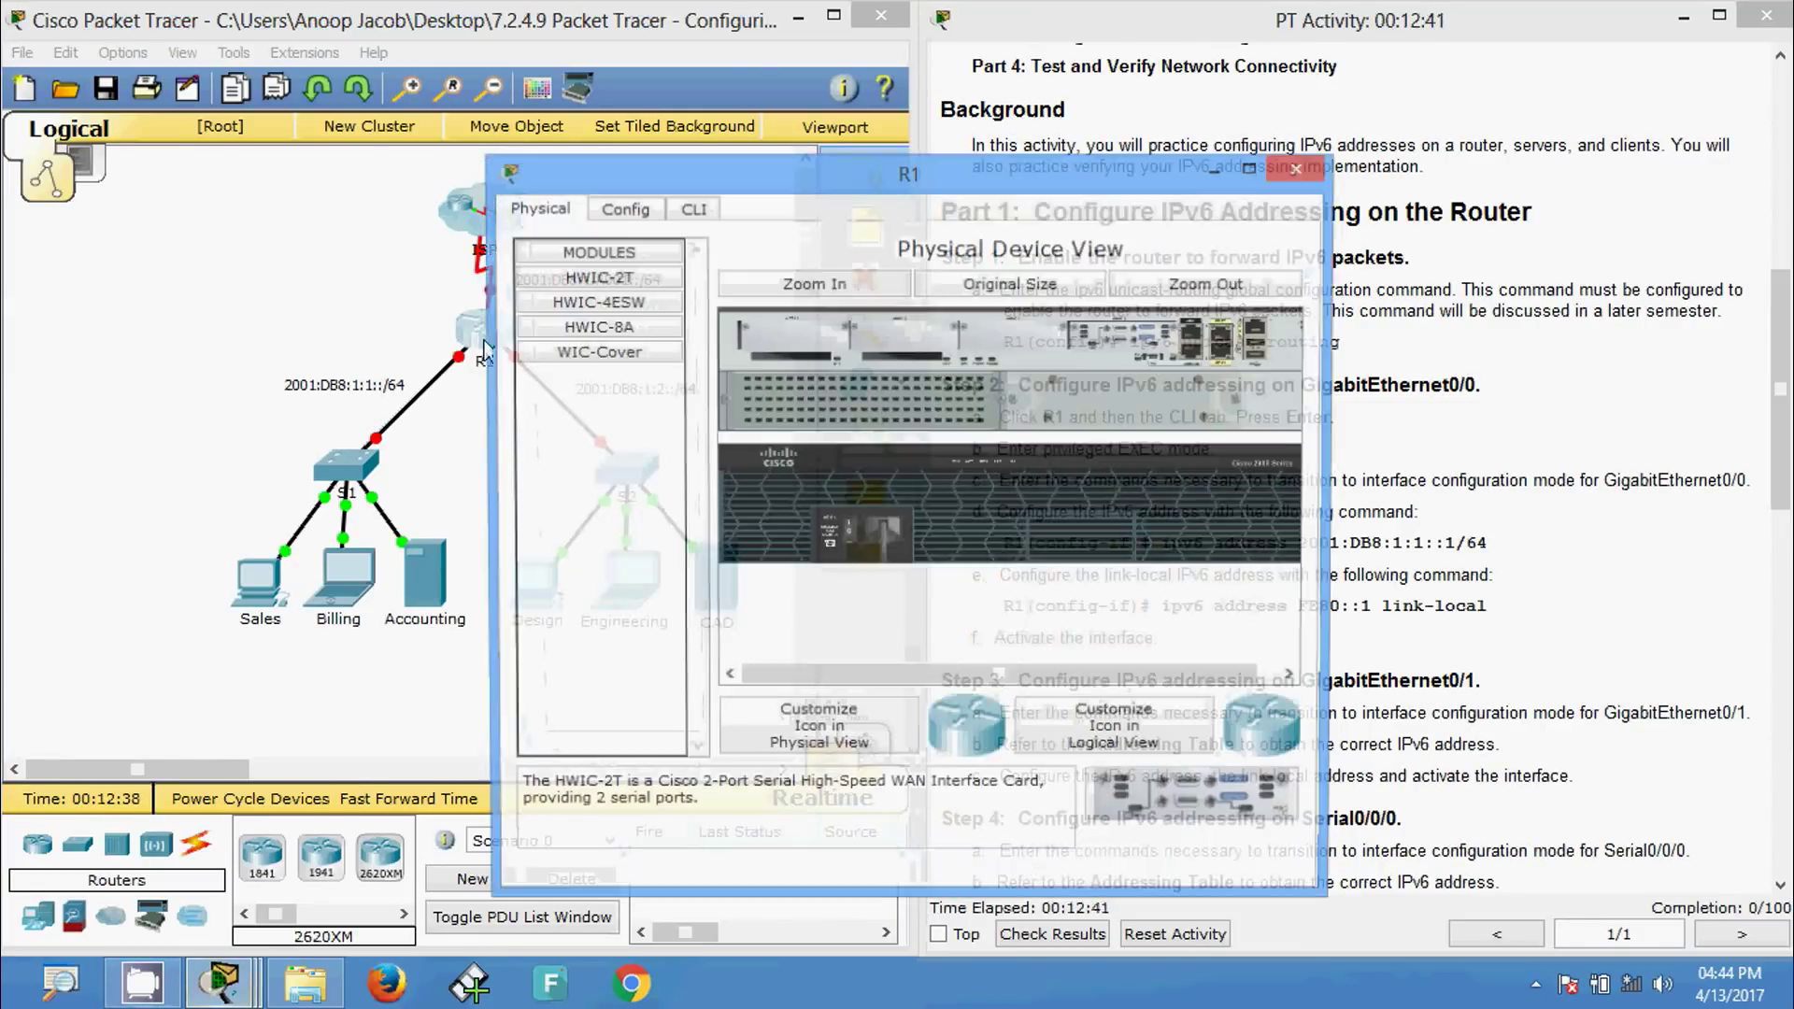
left_click(693, 215)
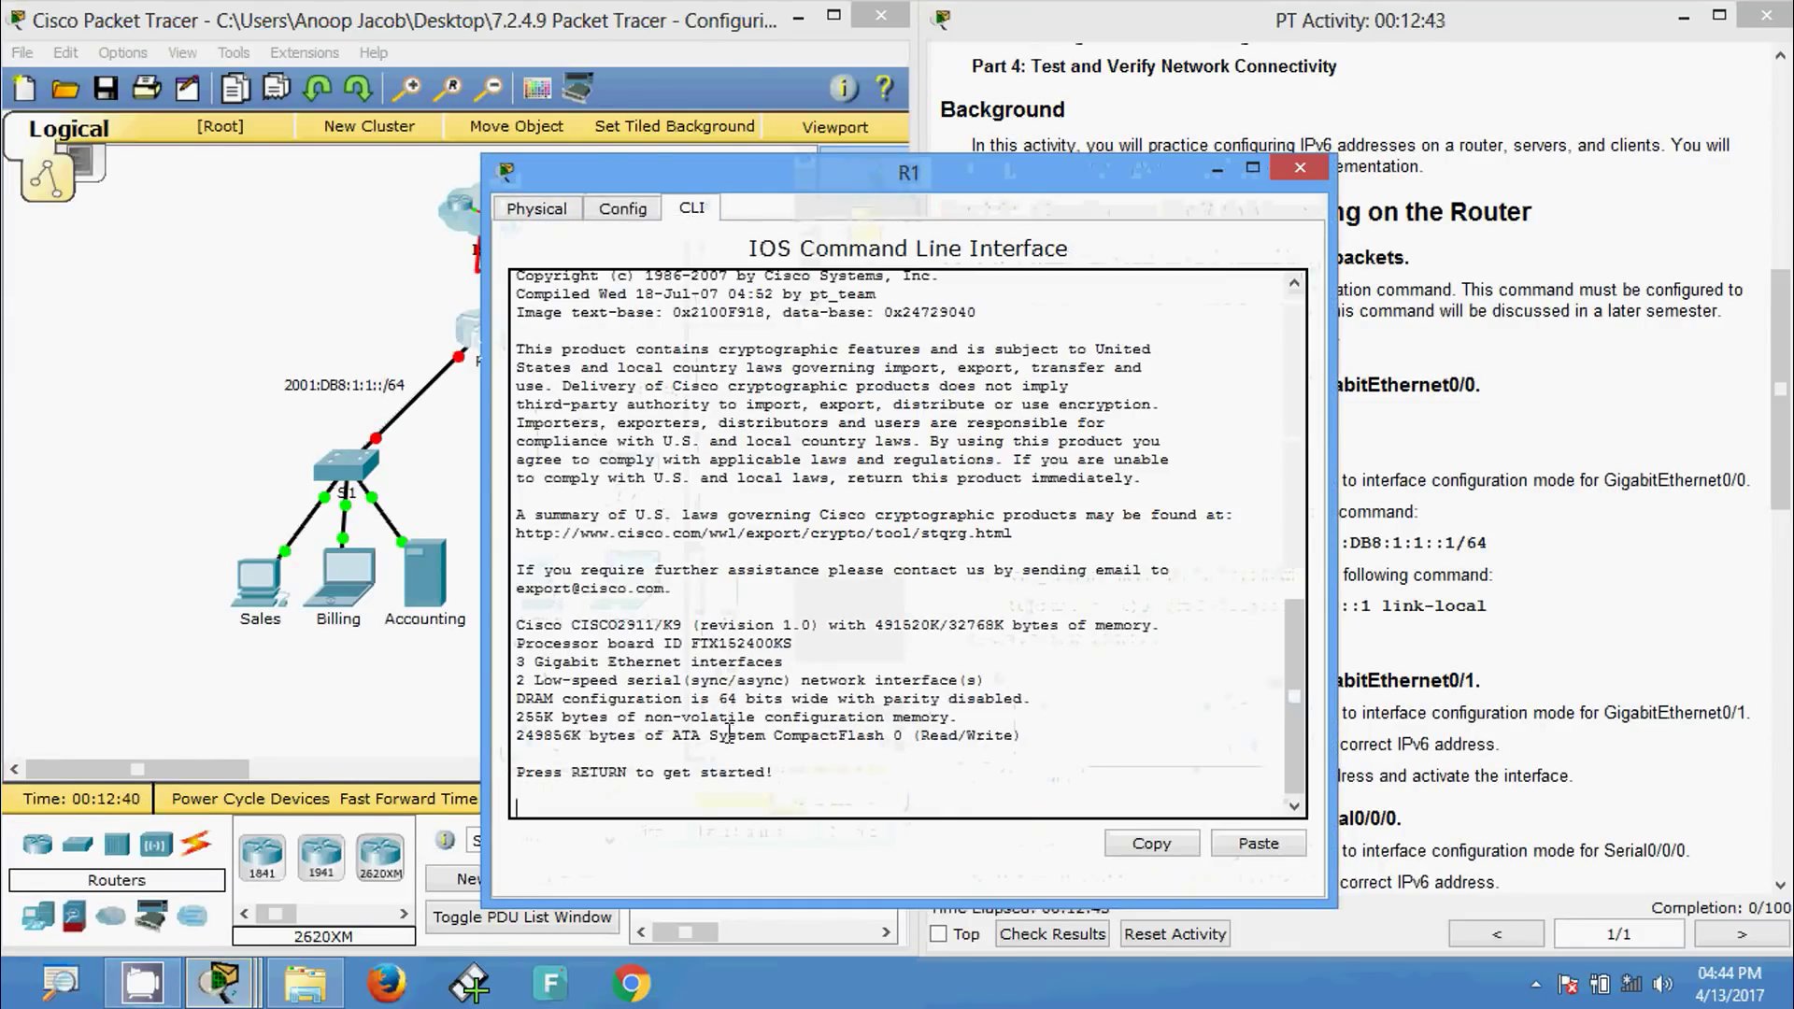
key("Return")
key("Return")
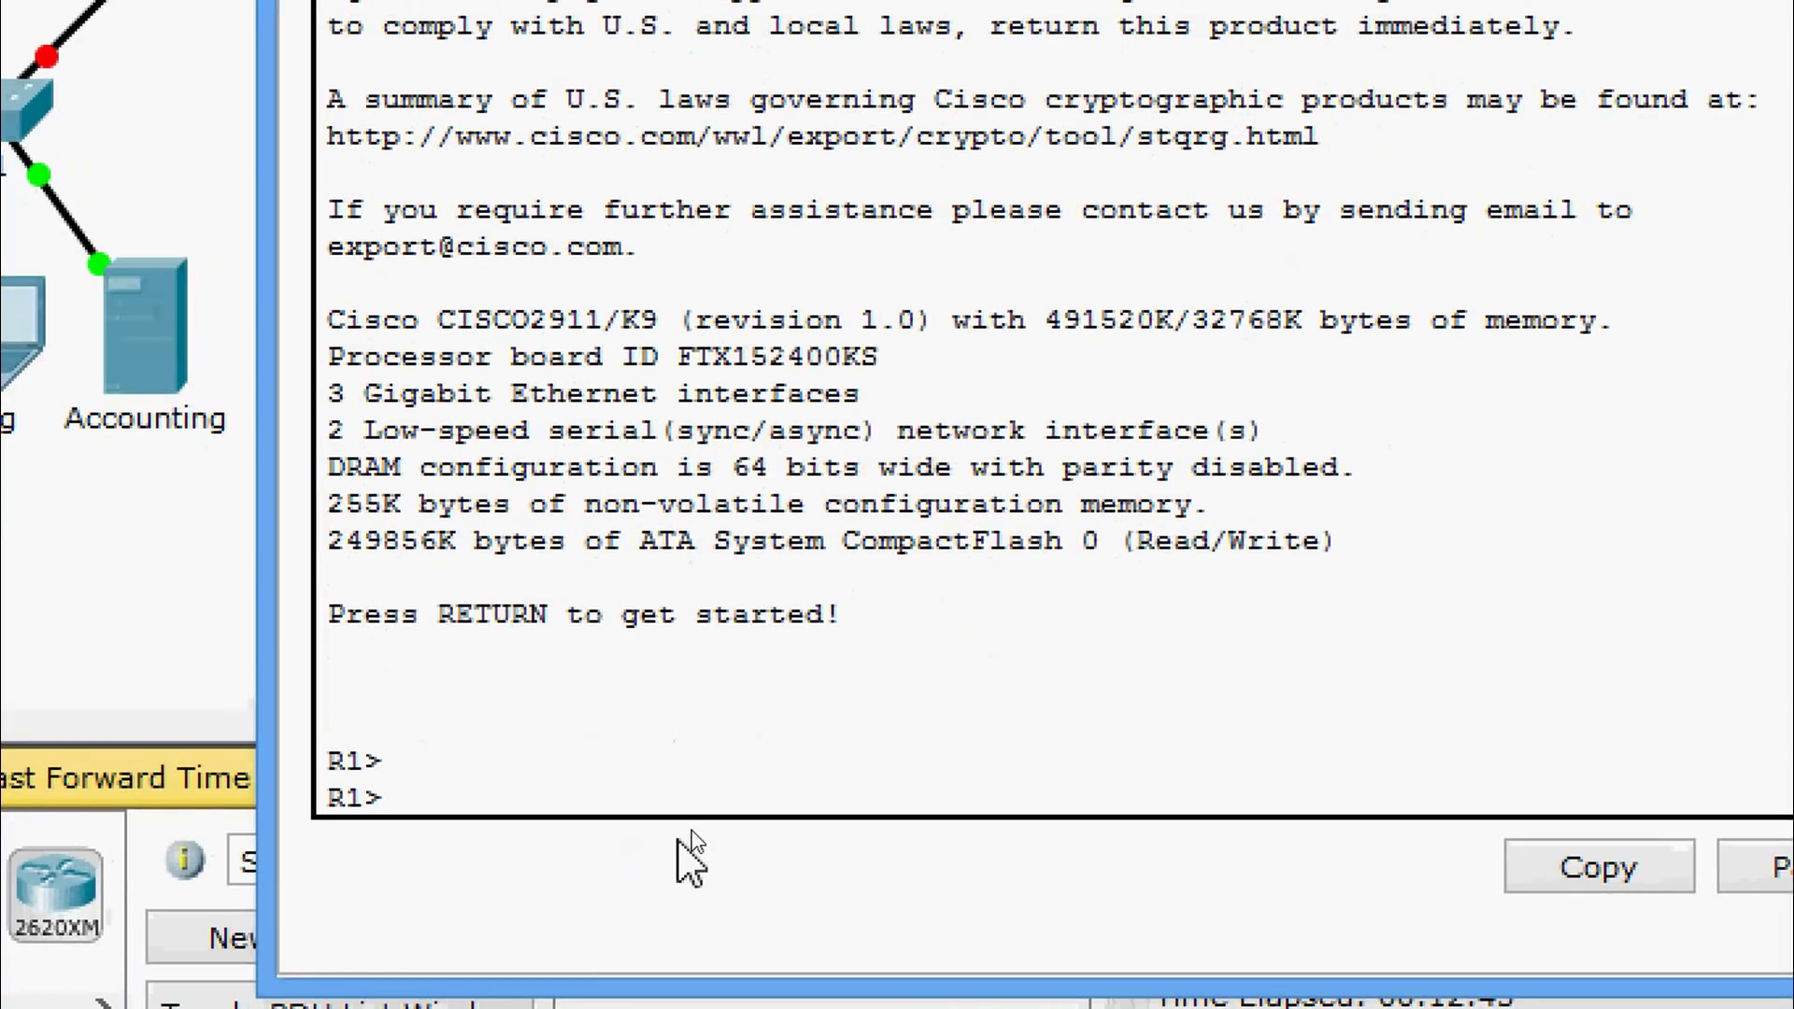
- Enter privileged EXEC mode on R1 with enable, and enter global configuration mode with configure terminal
type("ena")
key("Tab")
key("Return")
type("conf")
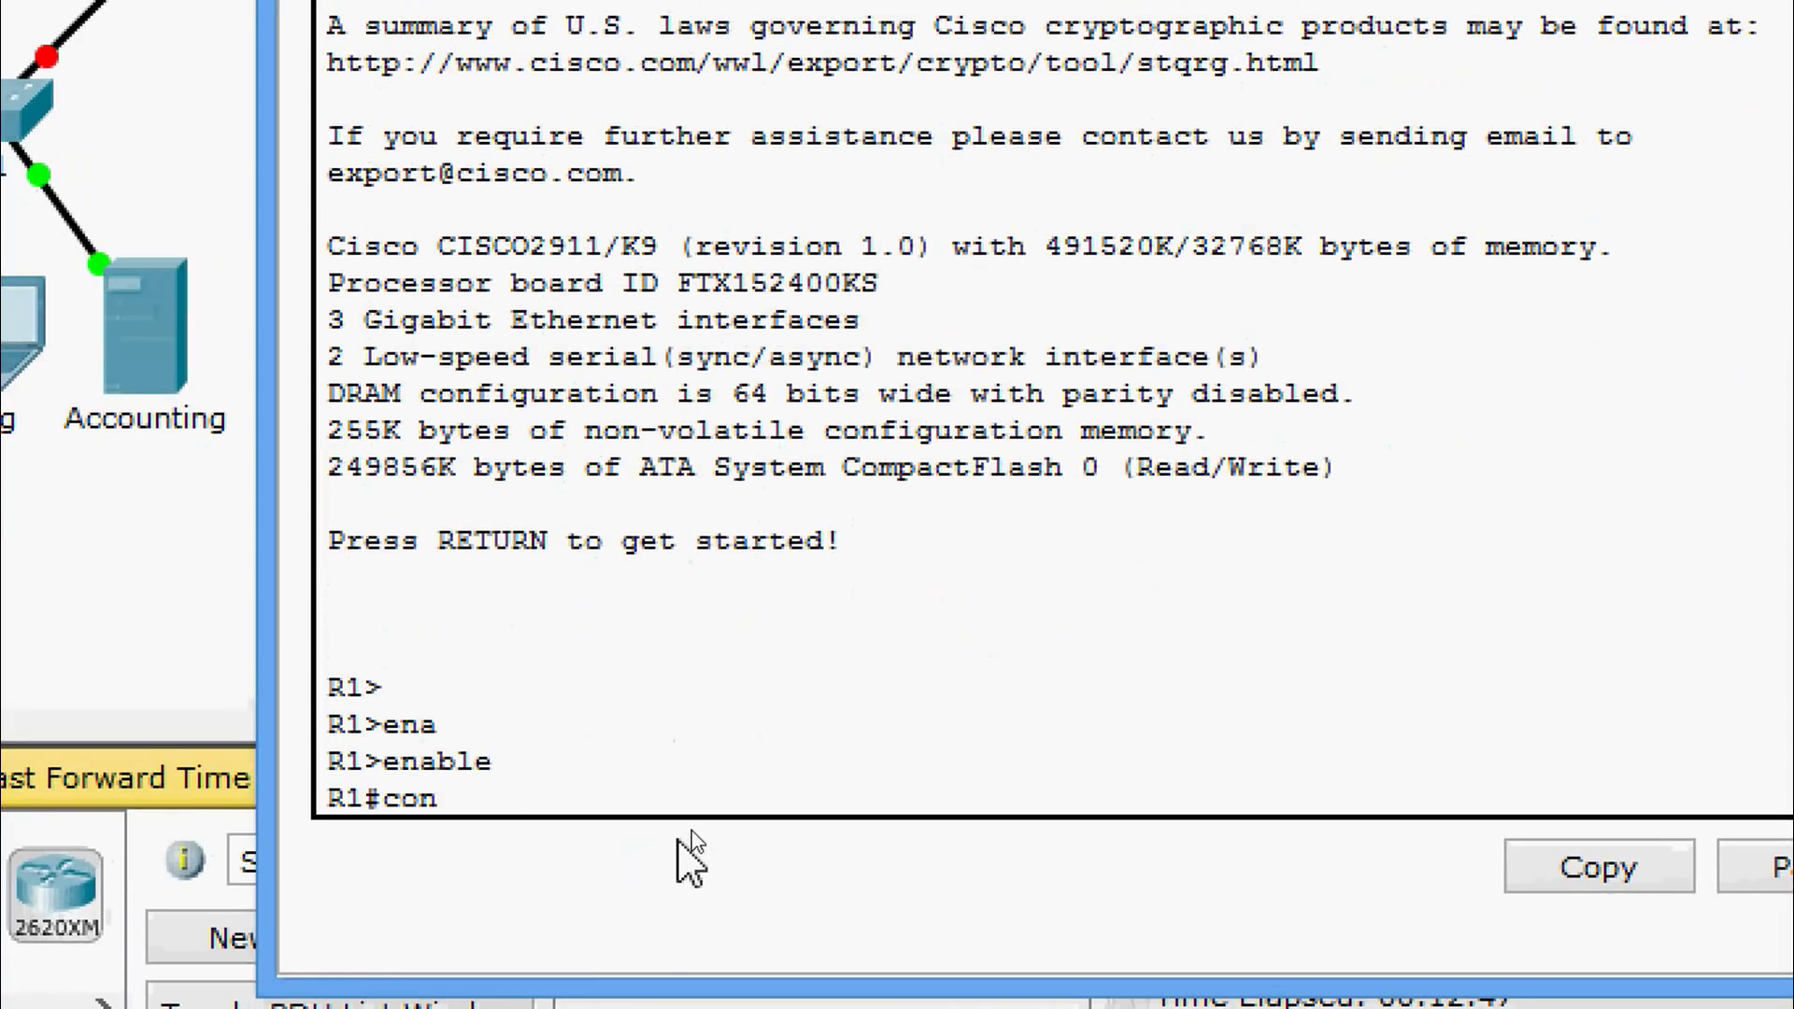
key("Tab")
type("t")
key("Tab")
key("Return")
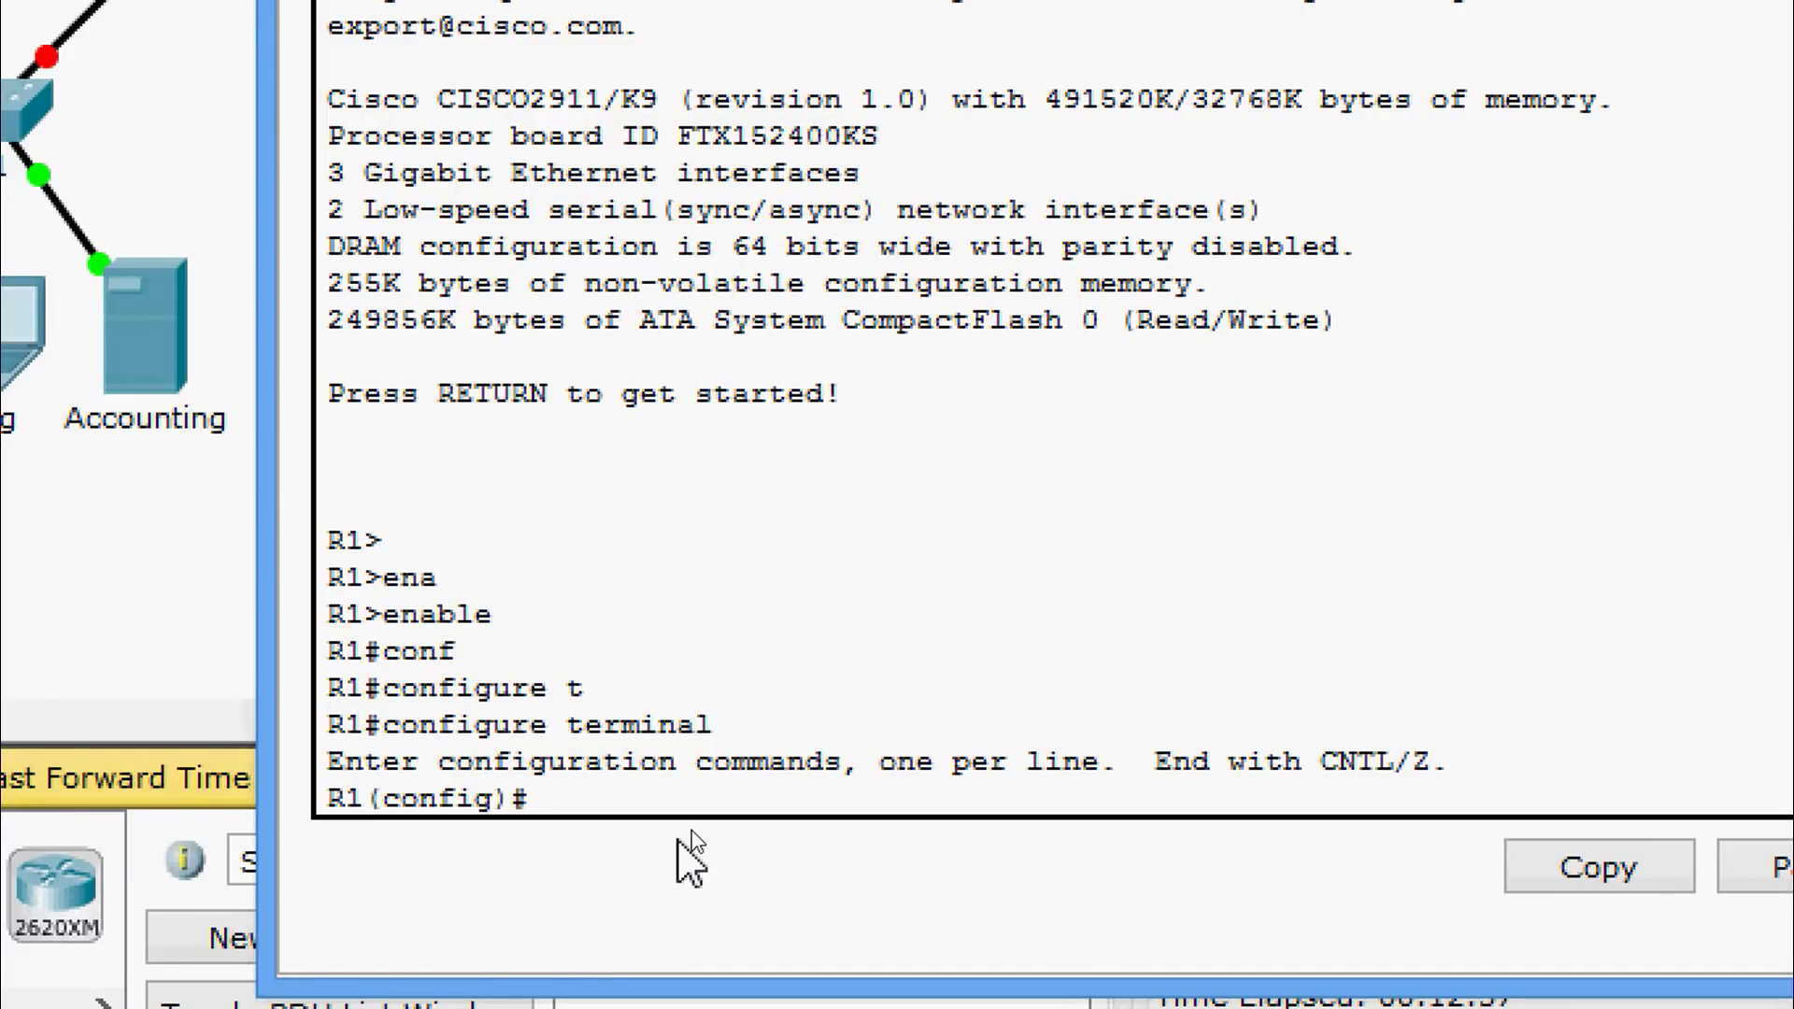
- Enable IPv6 packet forwarding on R1 with the ipv6 unicast-routing command
type("ipv")
key("Tab")
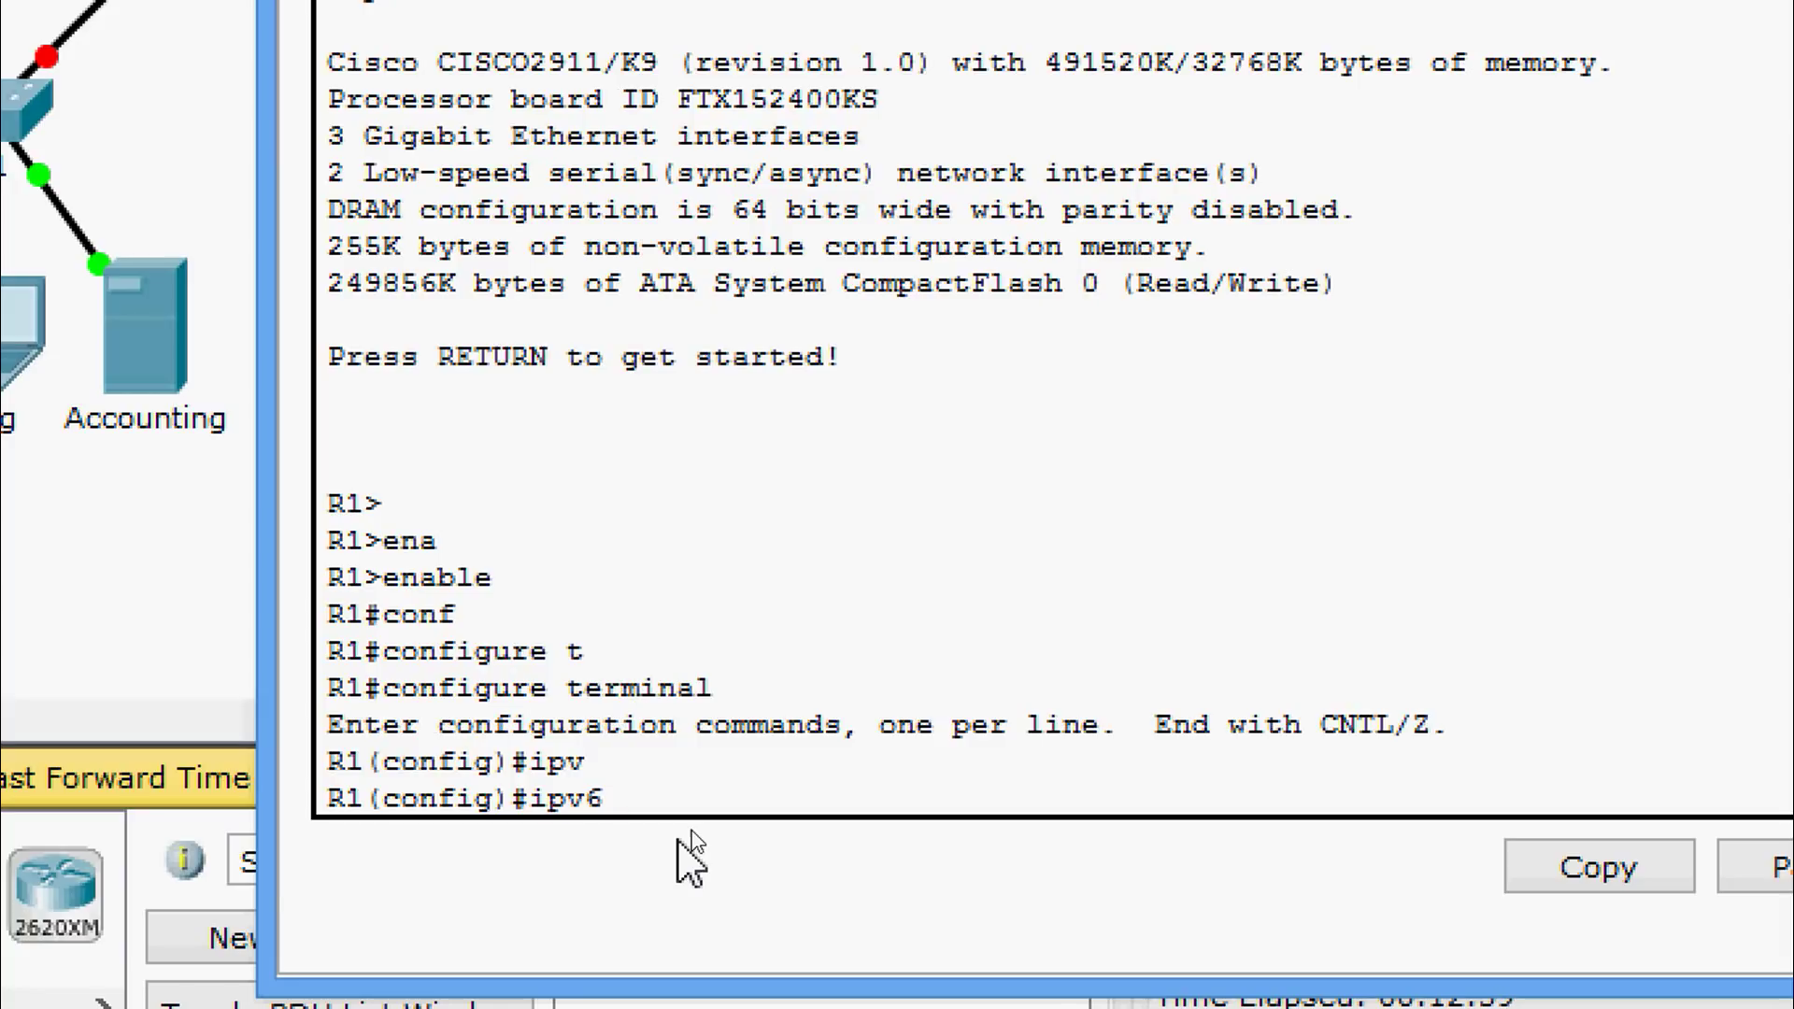
type("uni")
key("Tab")
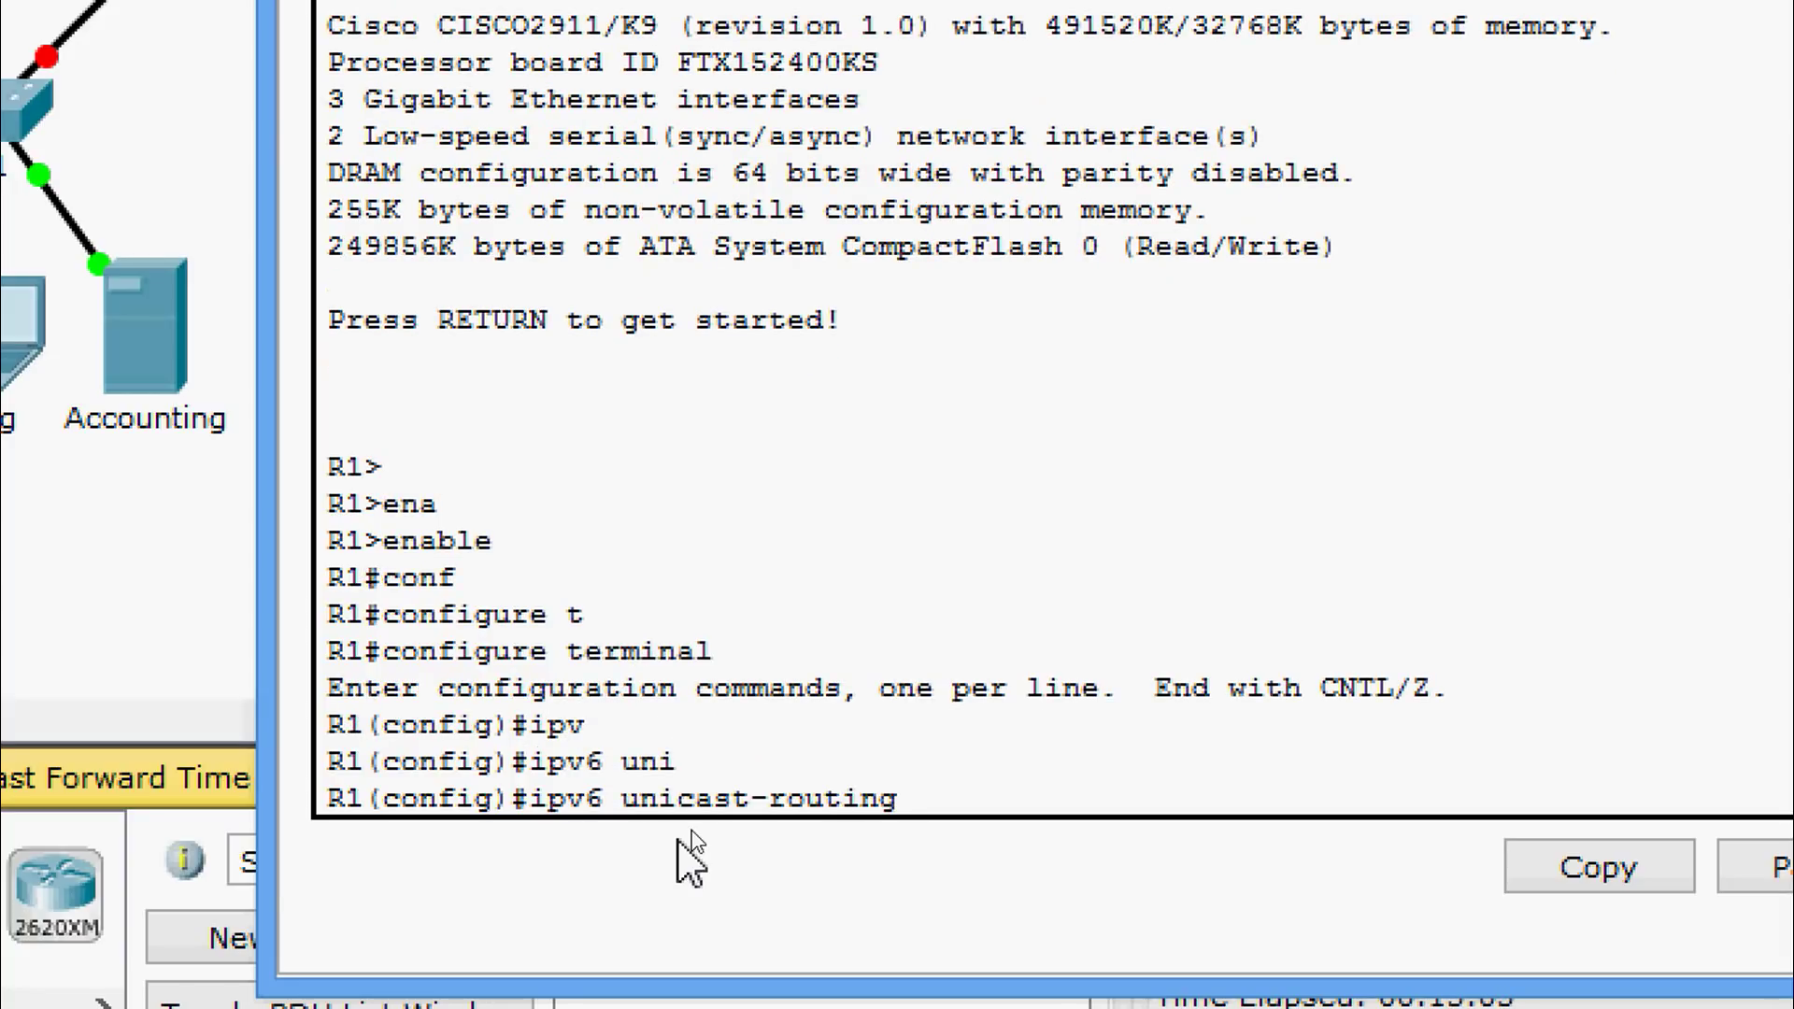
key("Return")
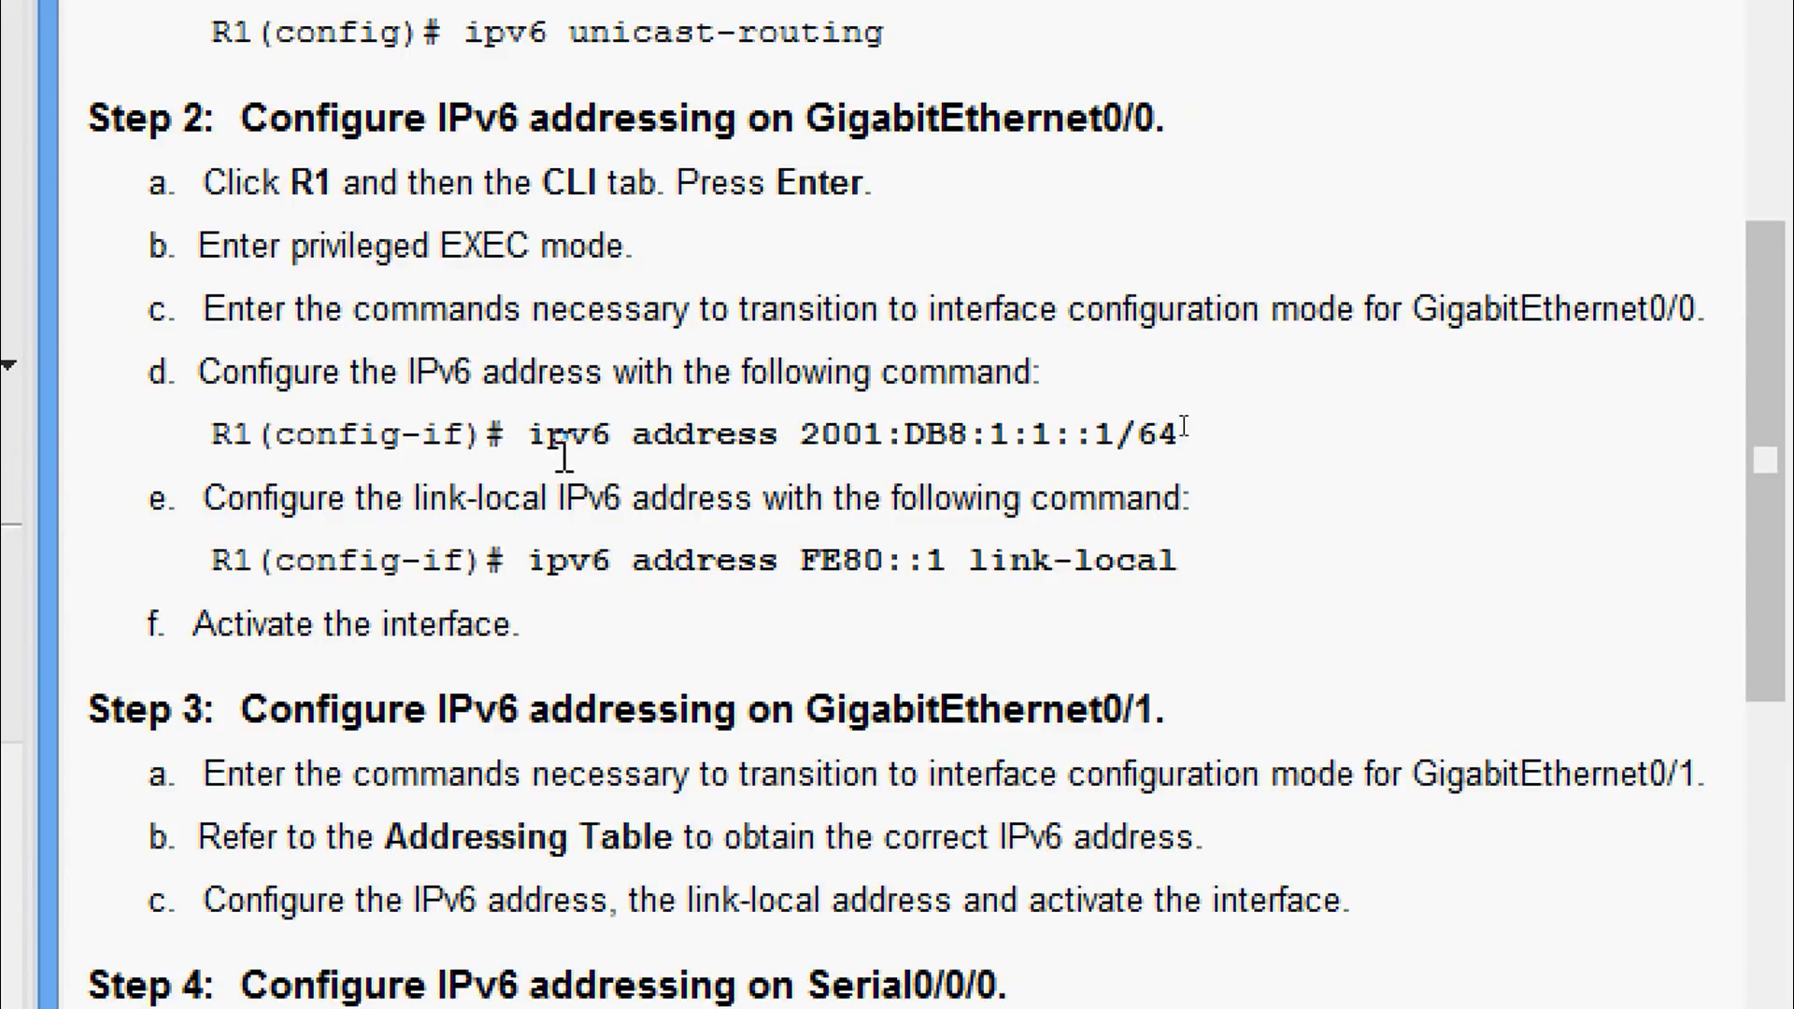
- Reopen R1's command line and enter interface configuration mode for gigabitEthernet 0/0
left_click_drag(802, 438, 1180, 444)
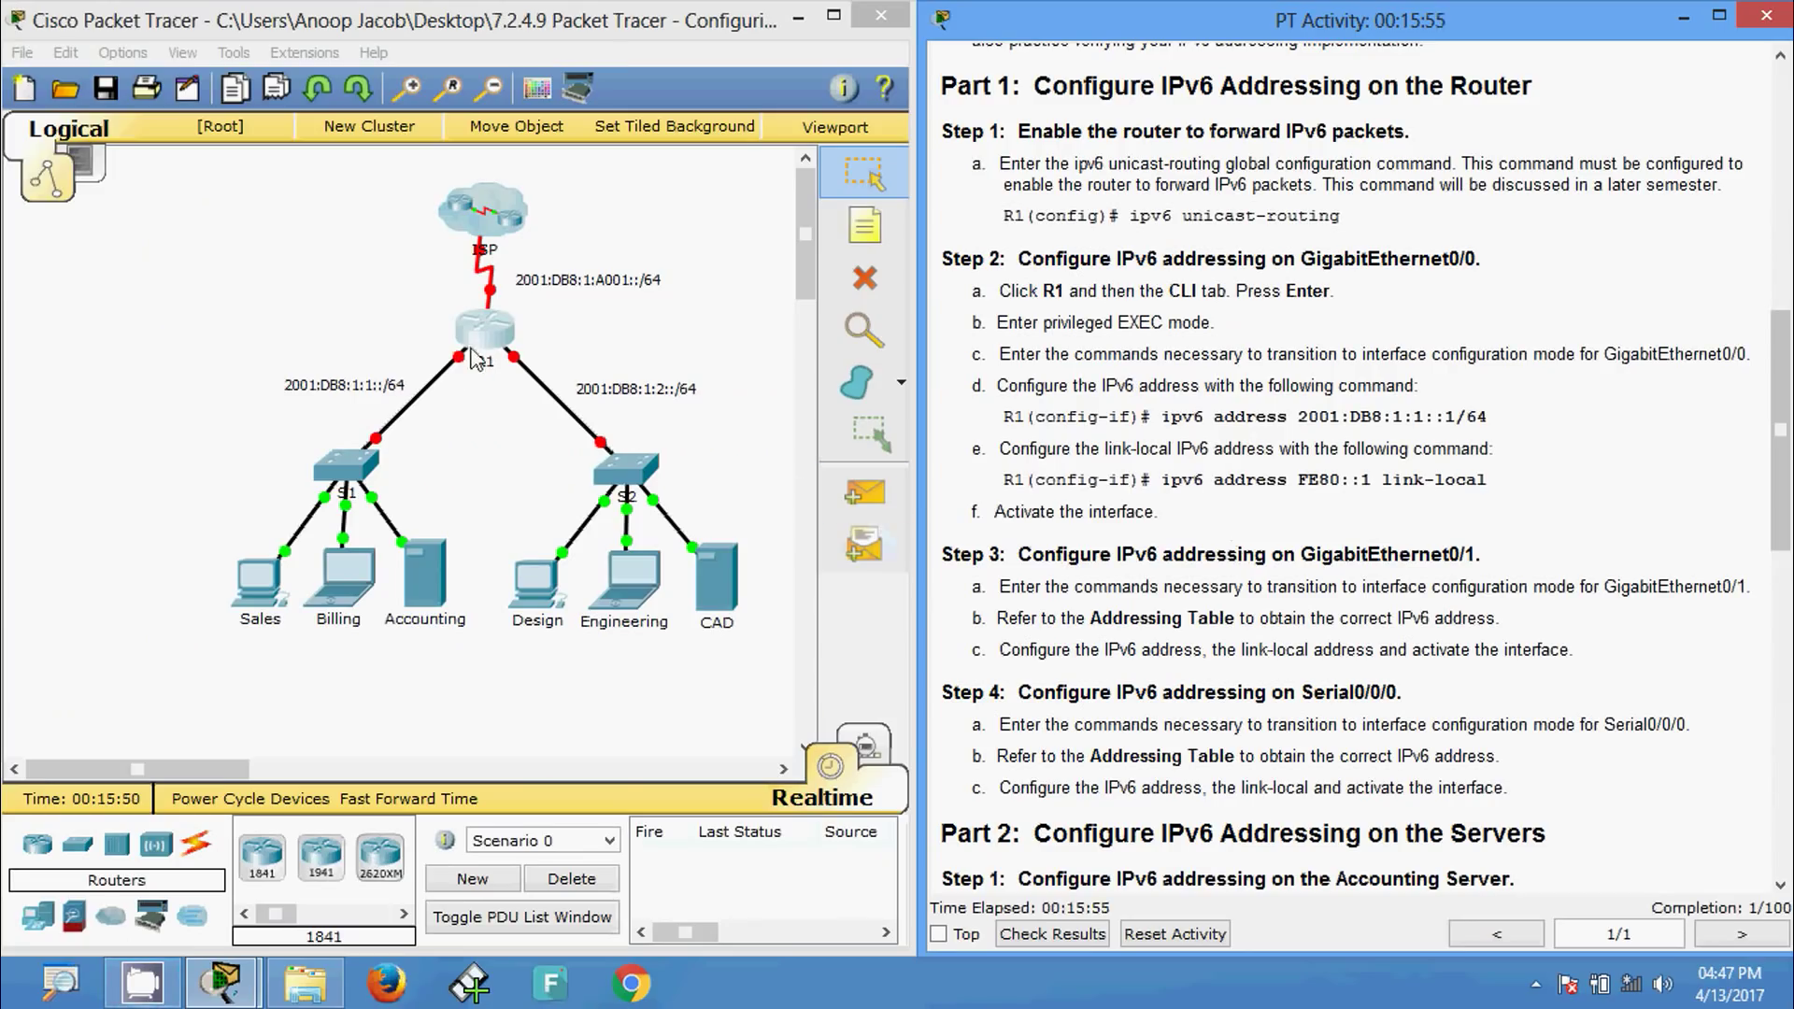
left_click(476, 348)
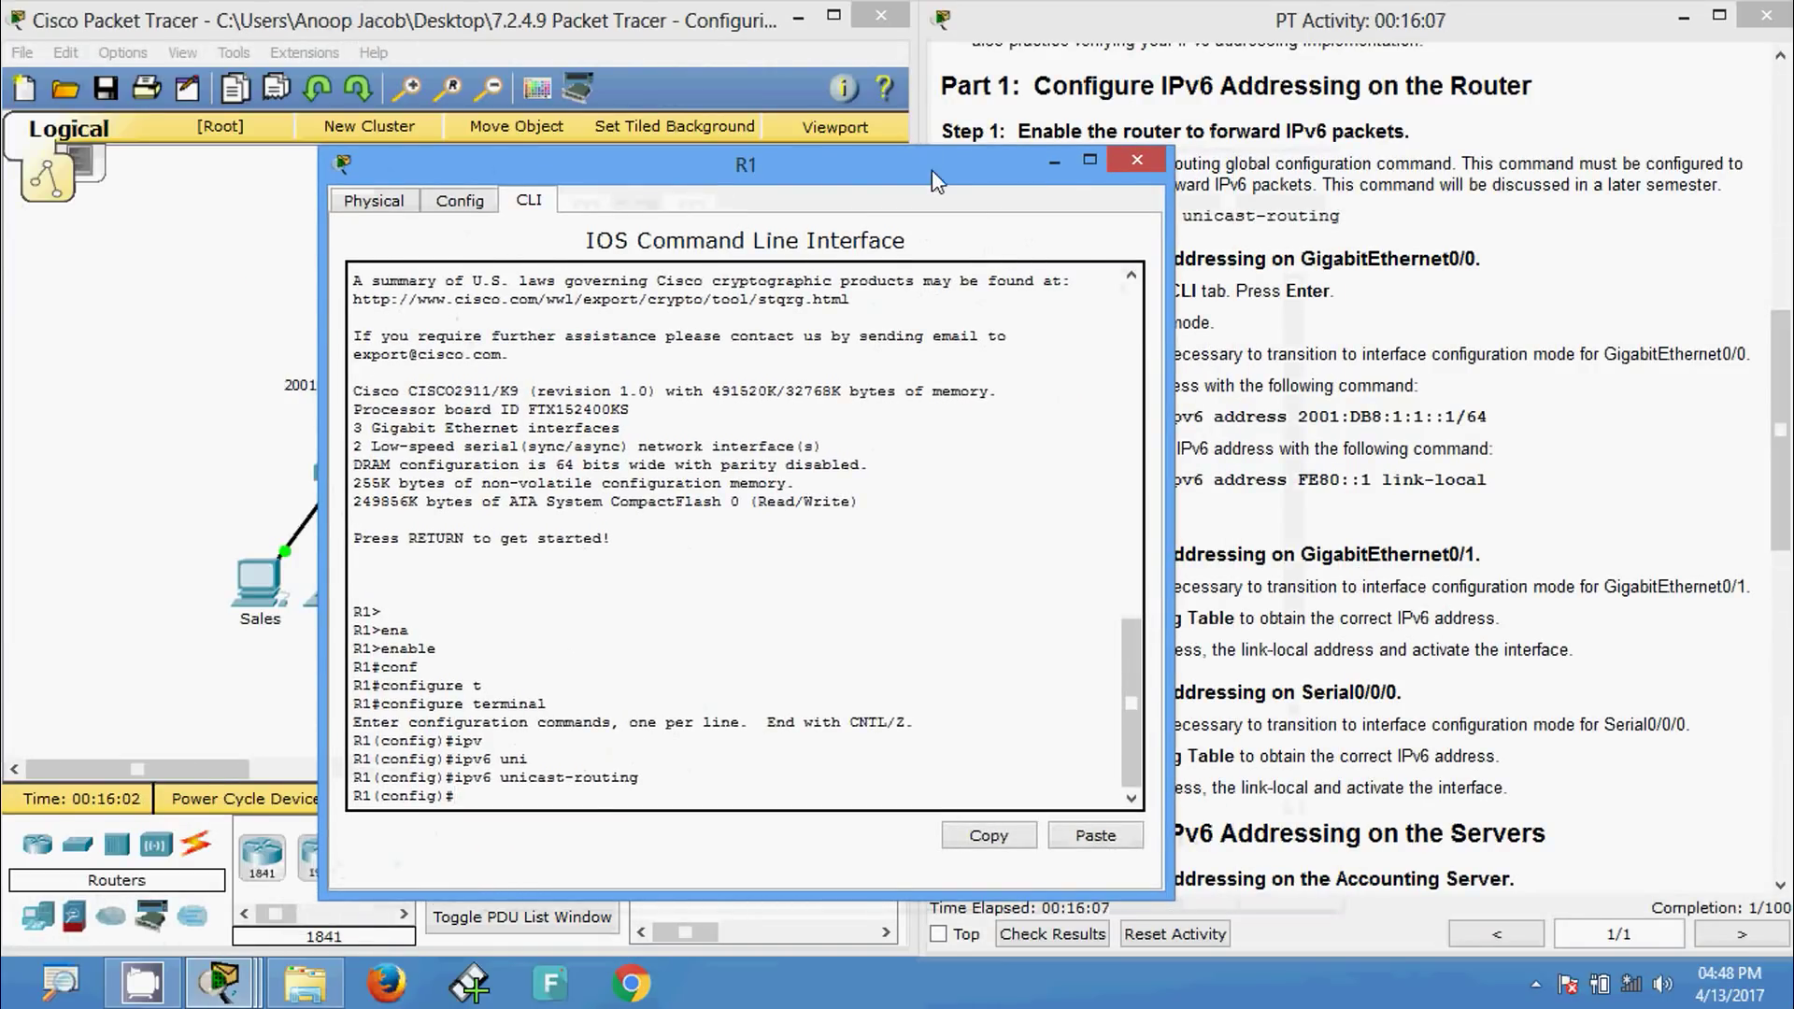
left_click_drag(932, 170, 1124, 139)
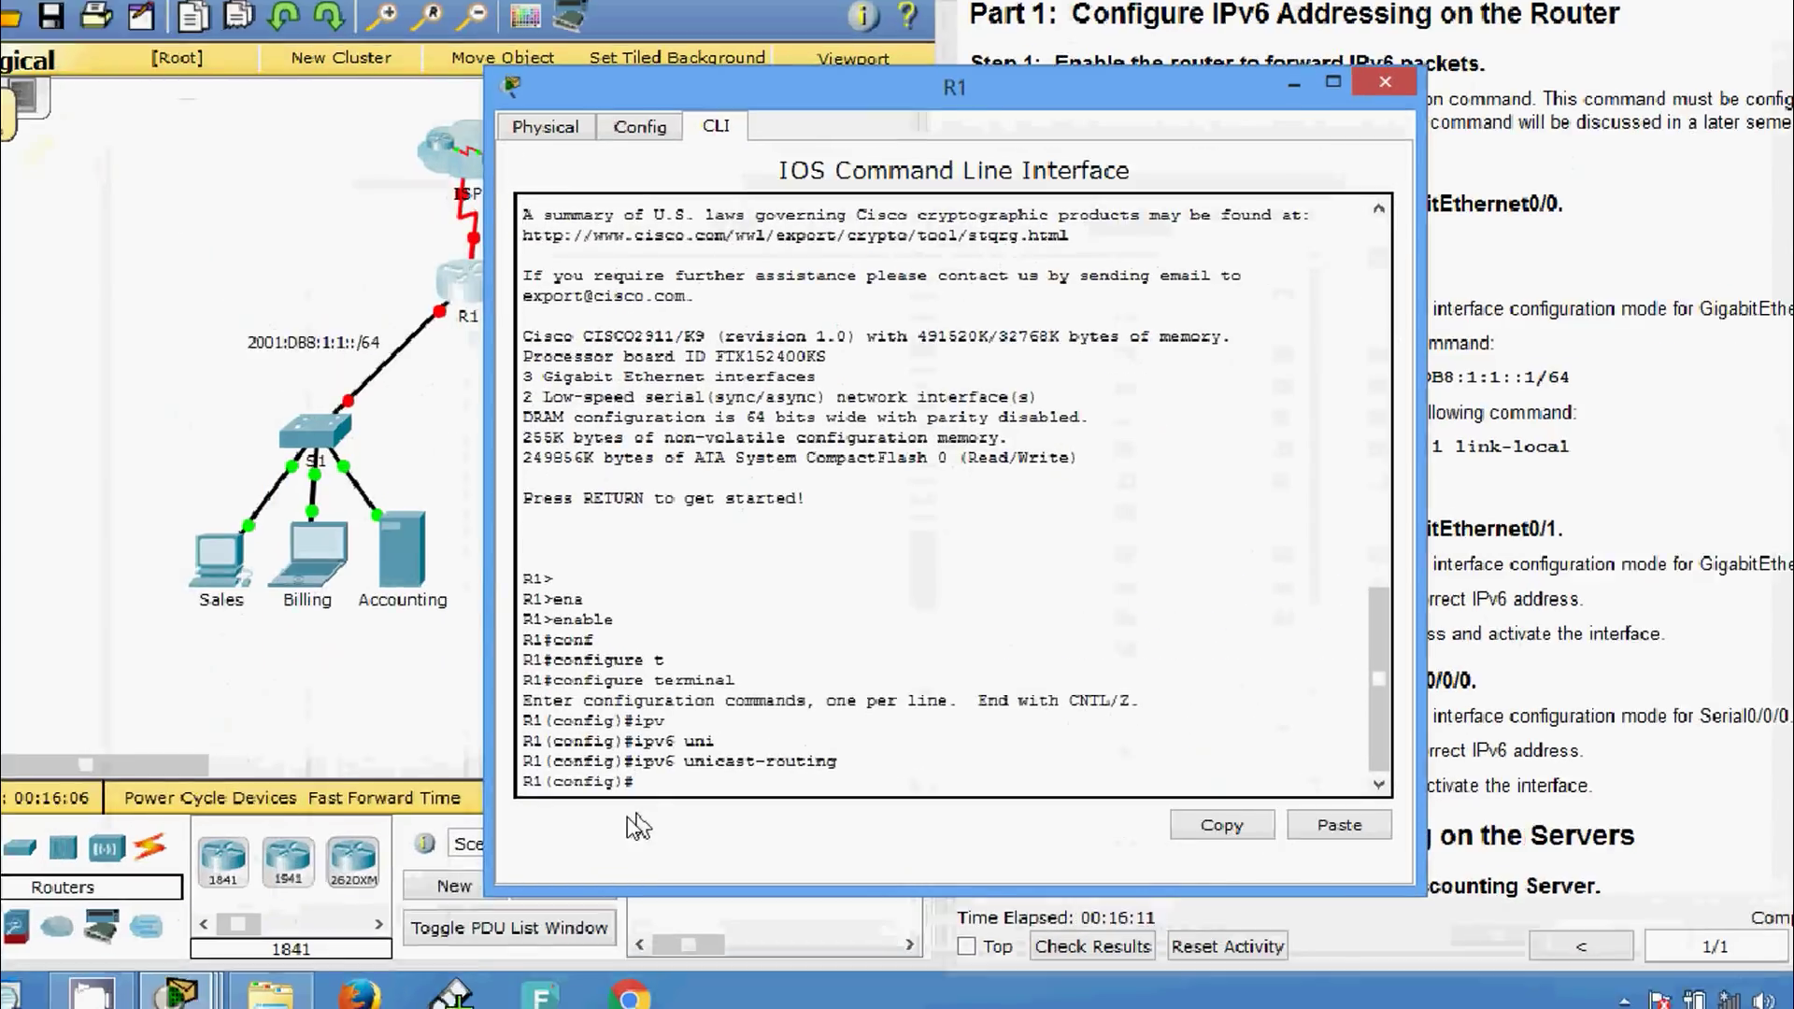
type("inter")
key("Tab")
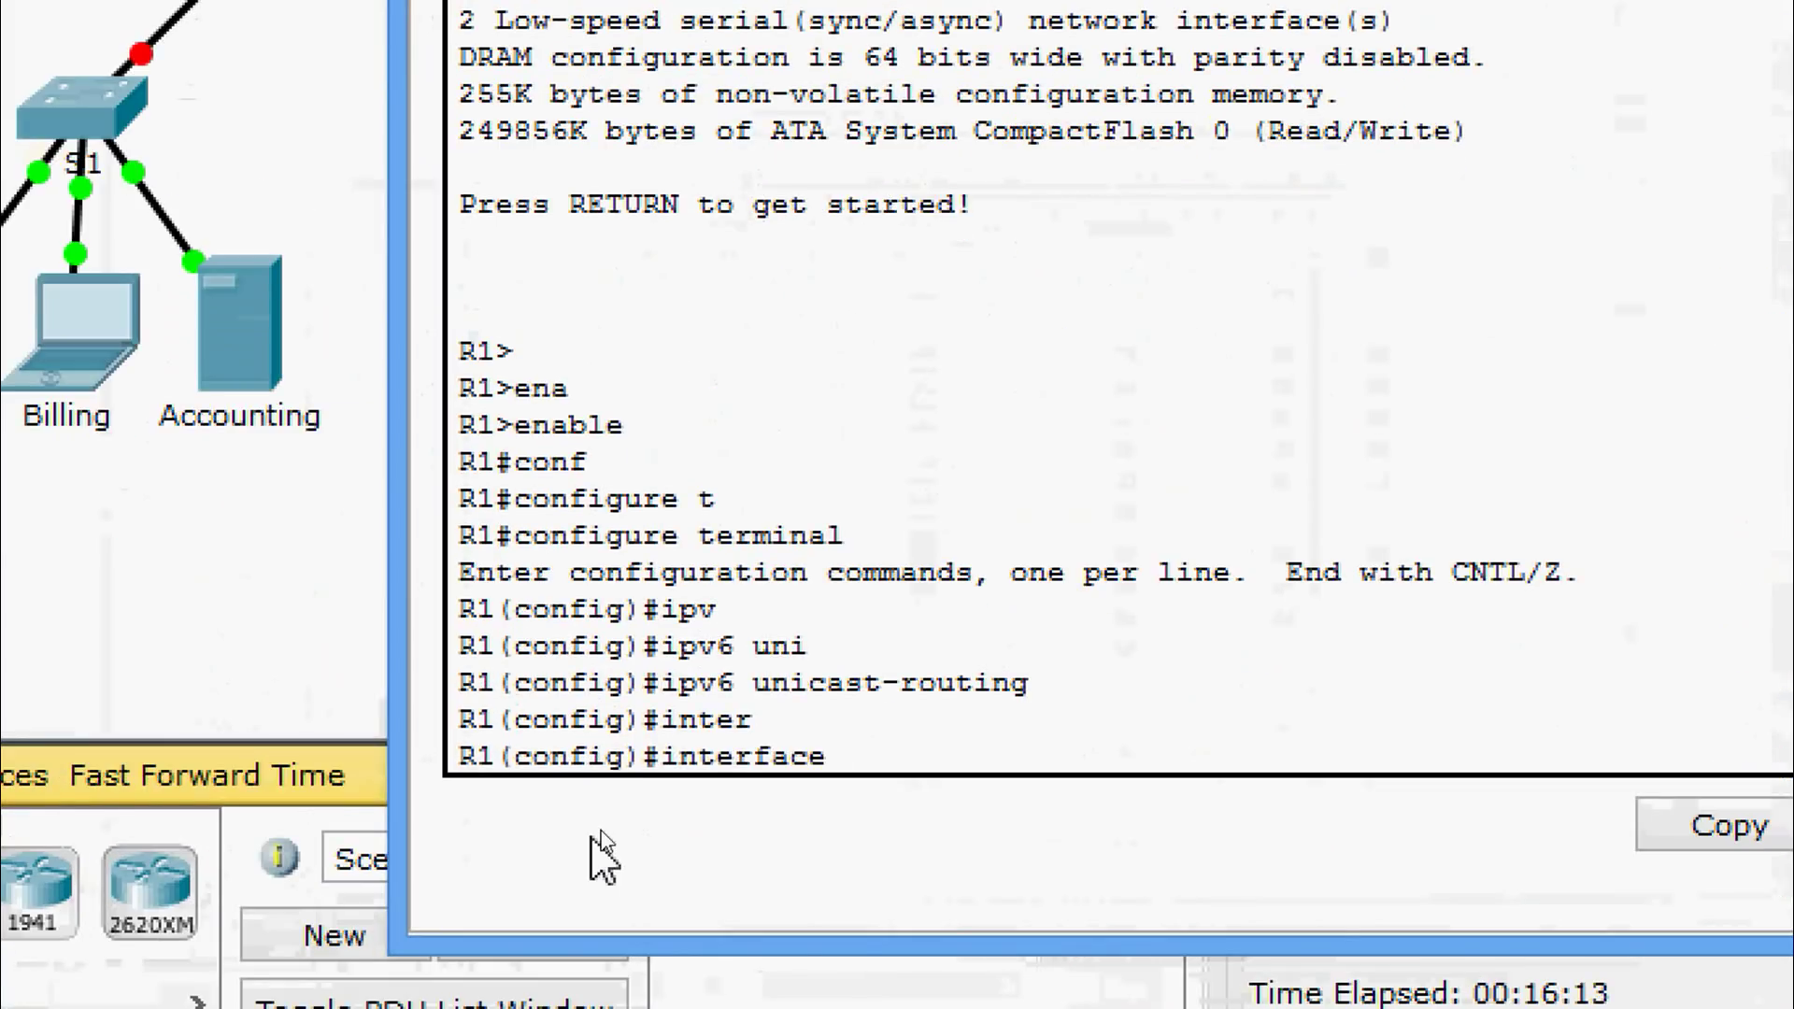
type("gi")
key("Tab")
type("0")
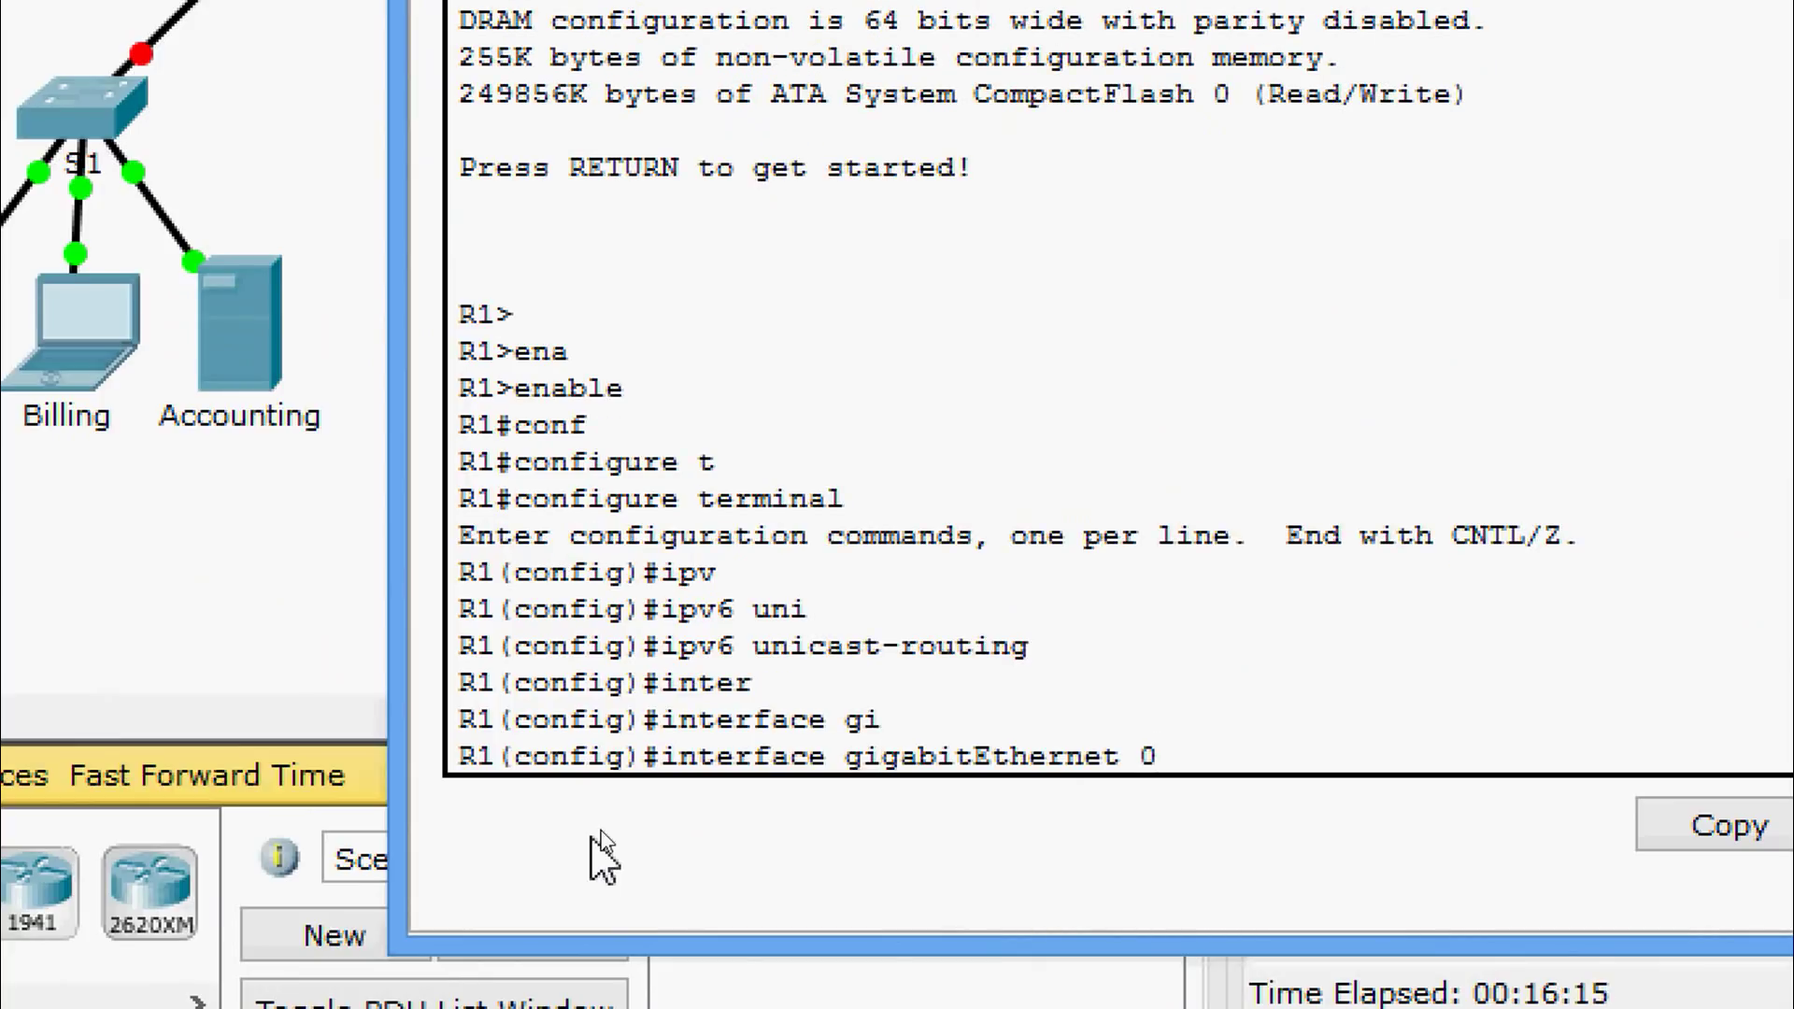
type("/0")
key("Return")
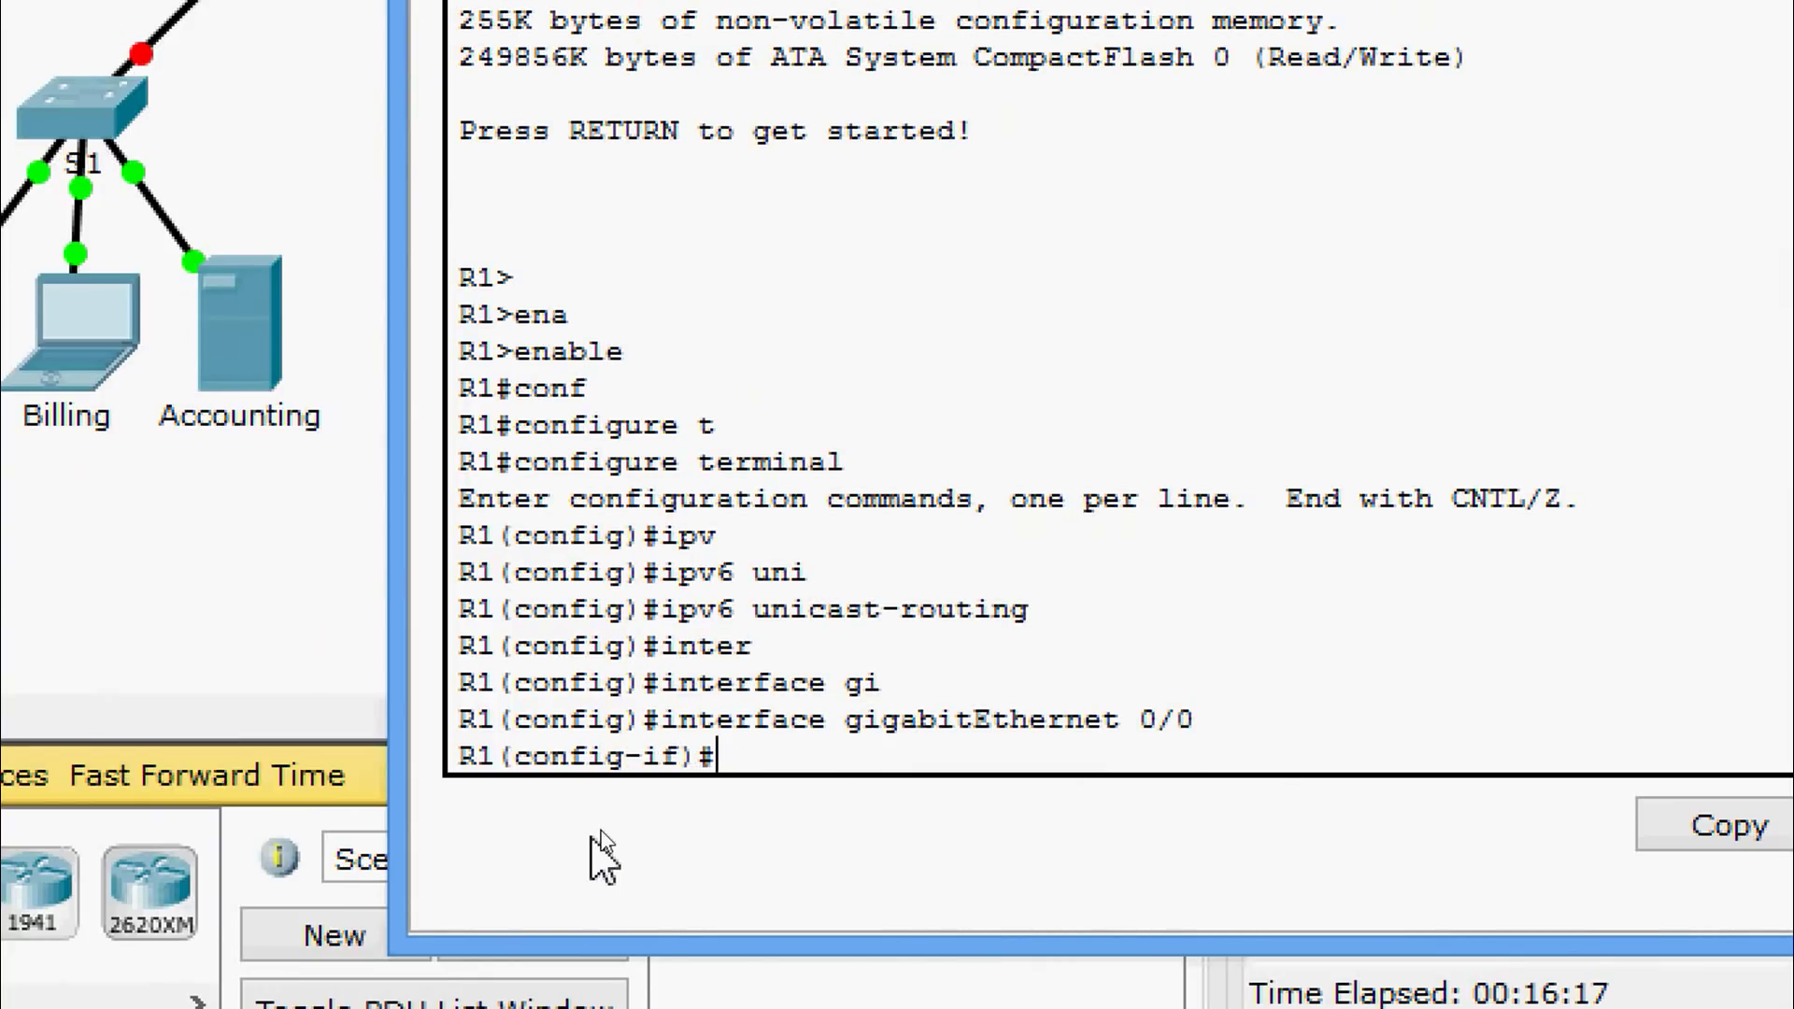
- Assign the IPv6 address 2001:DB8:1:1::1/64 to GigabitEthernet 0/0, copying the address from the activity instructions
type("ipv")
key("Tab")
type("ad")
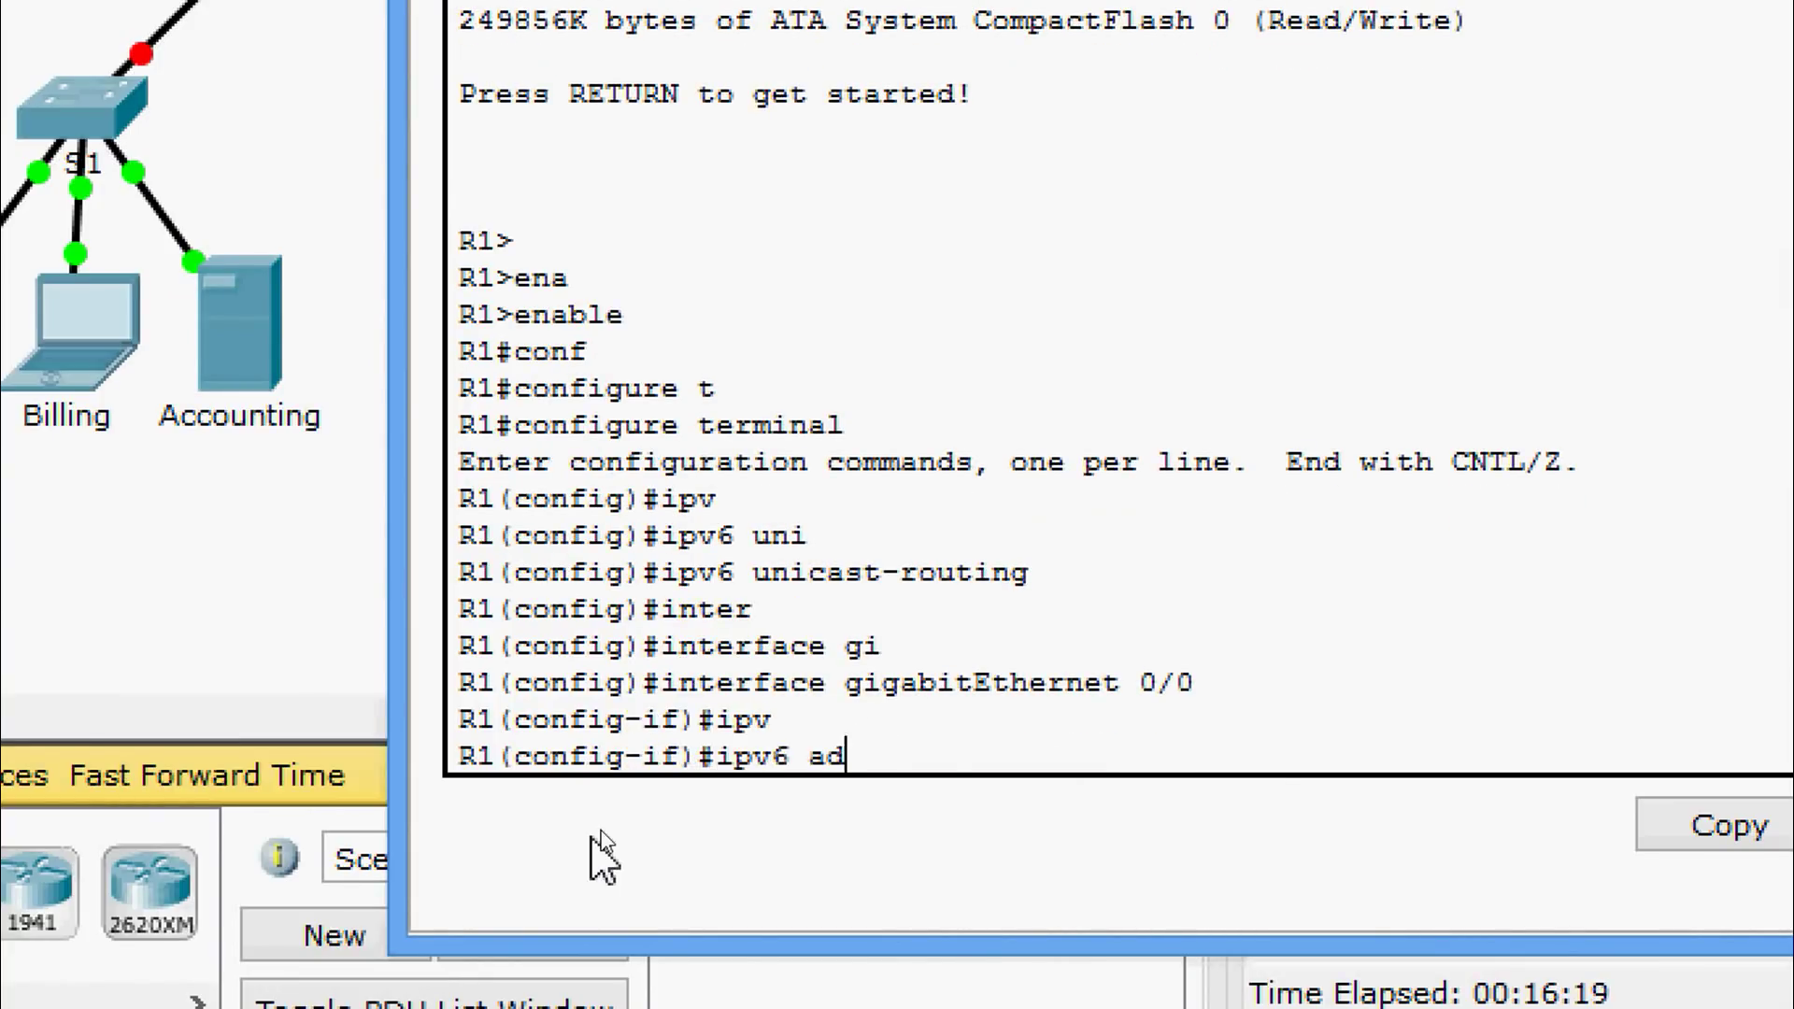
key("Tab")
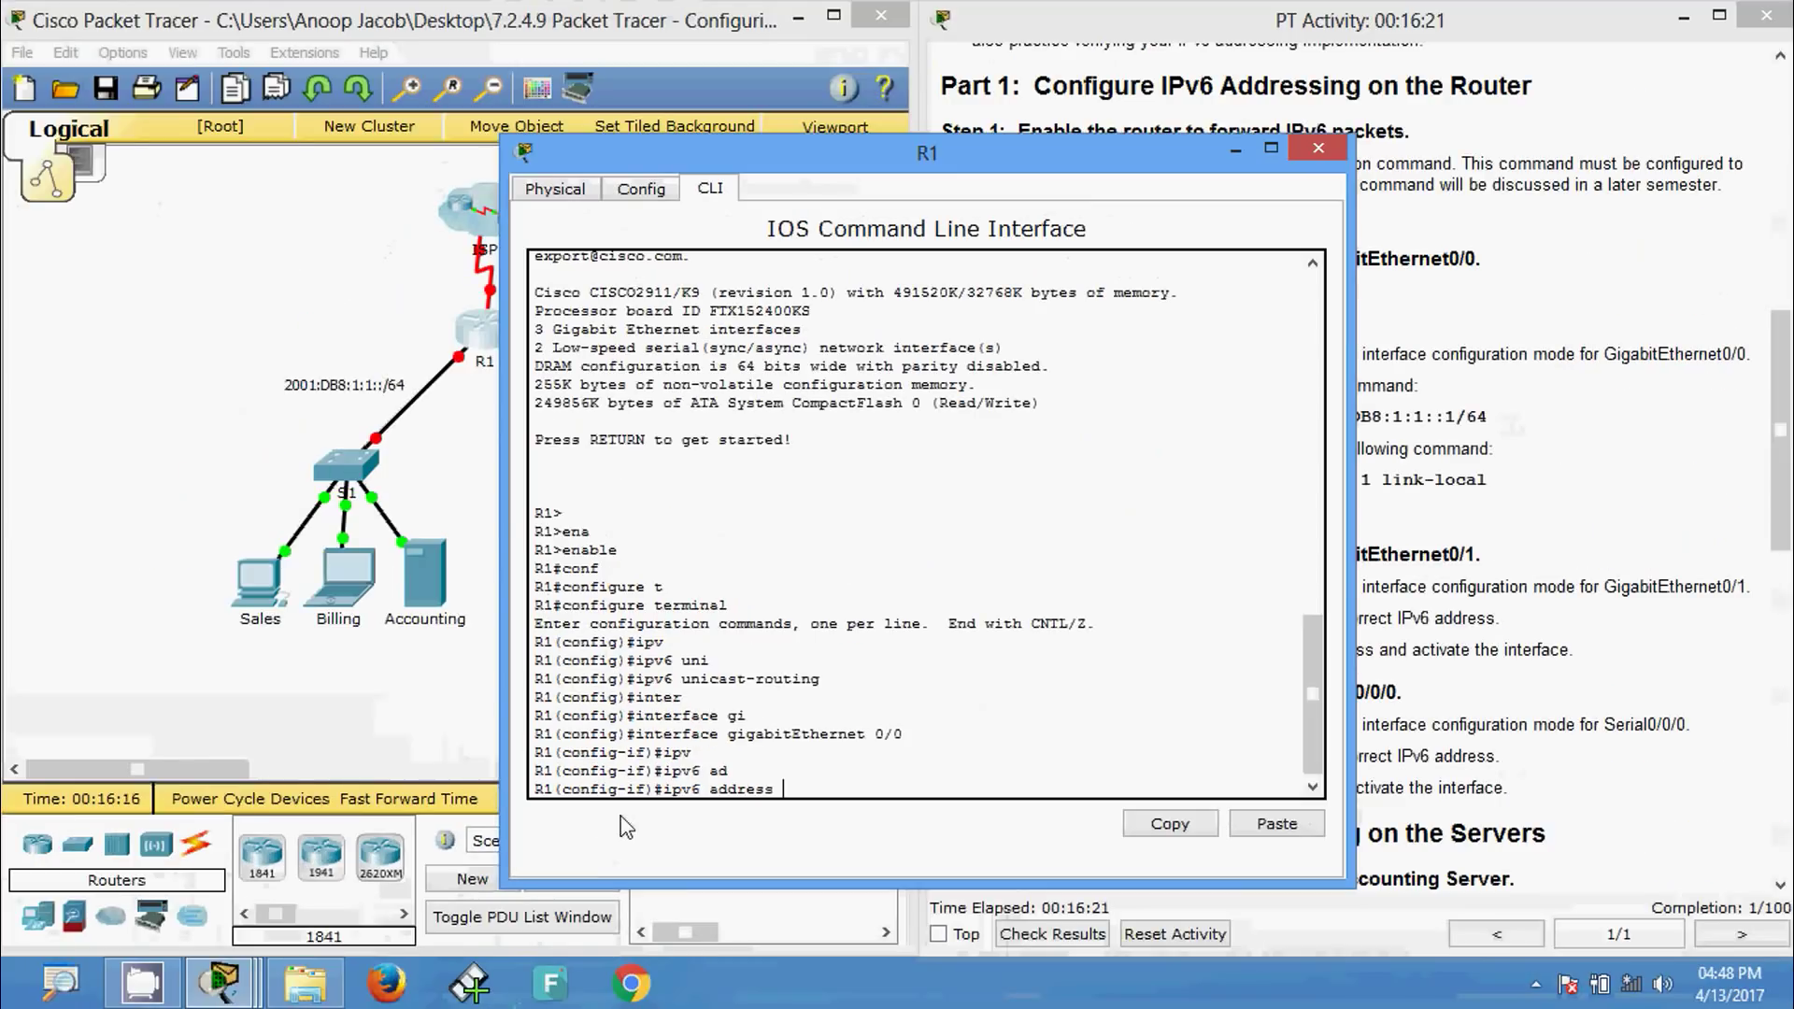
key("alt+Tab")
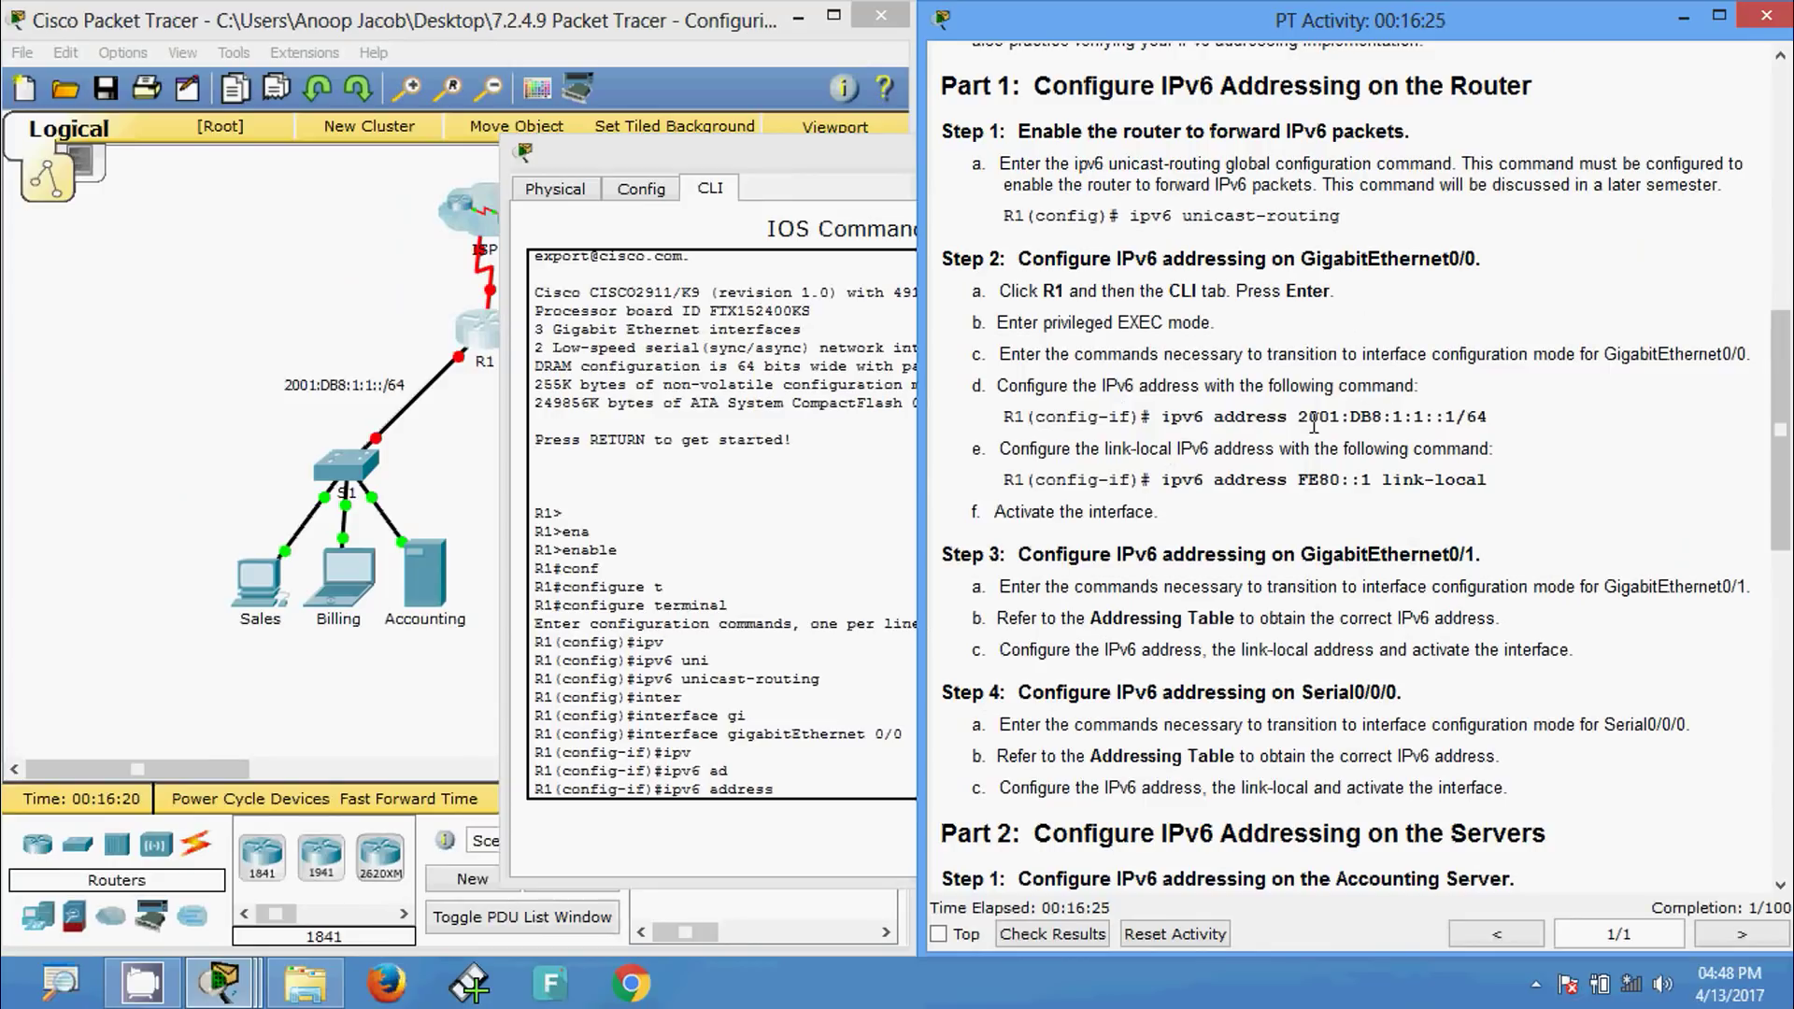
left_click_drag(1300, 417, 1486, 423)
key("ctrl+c")
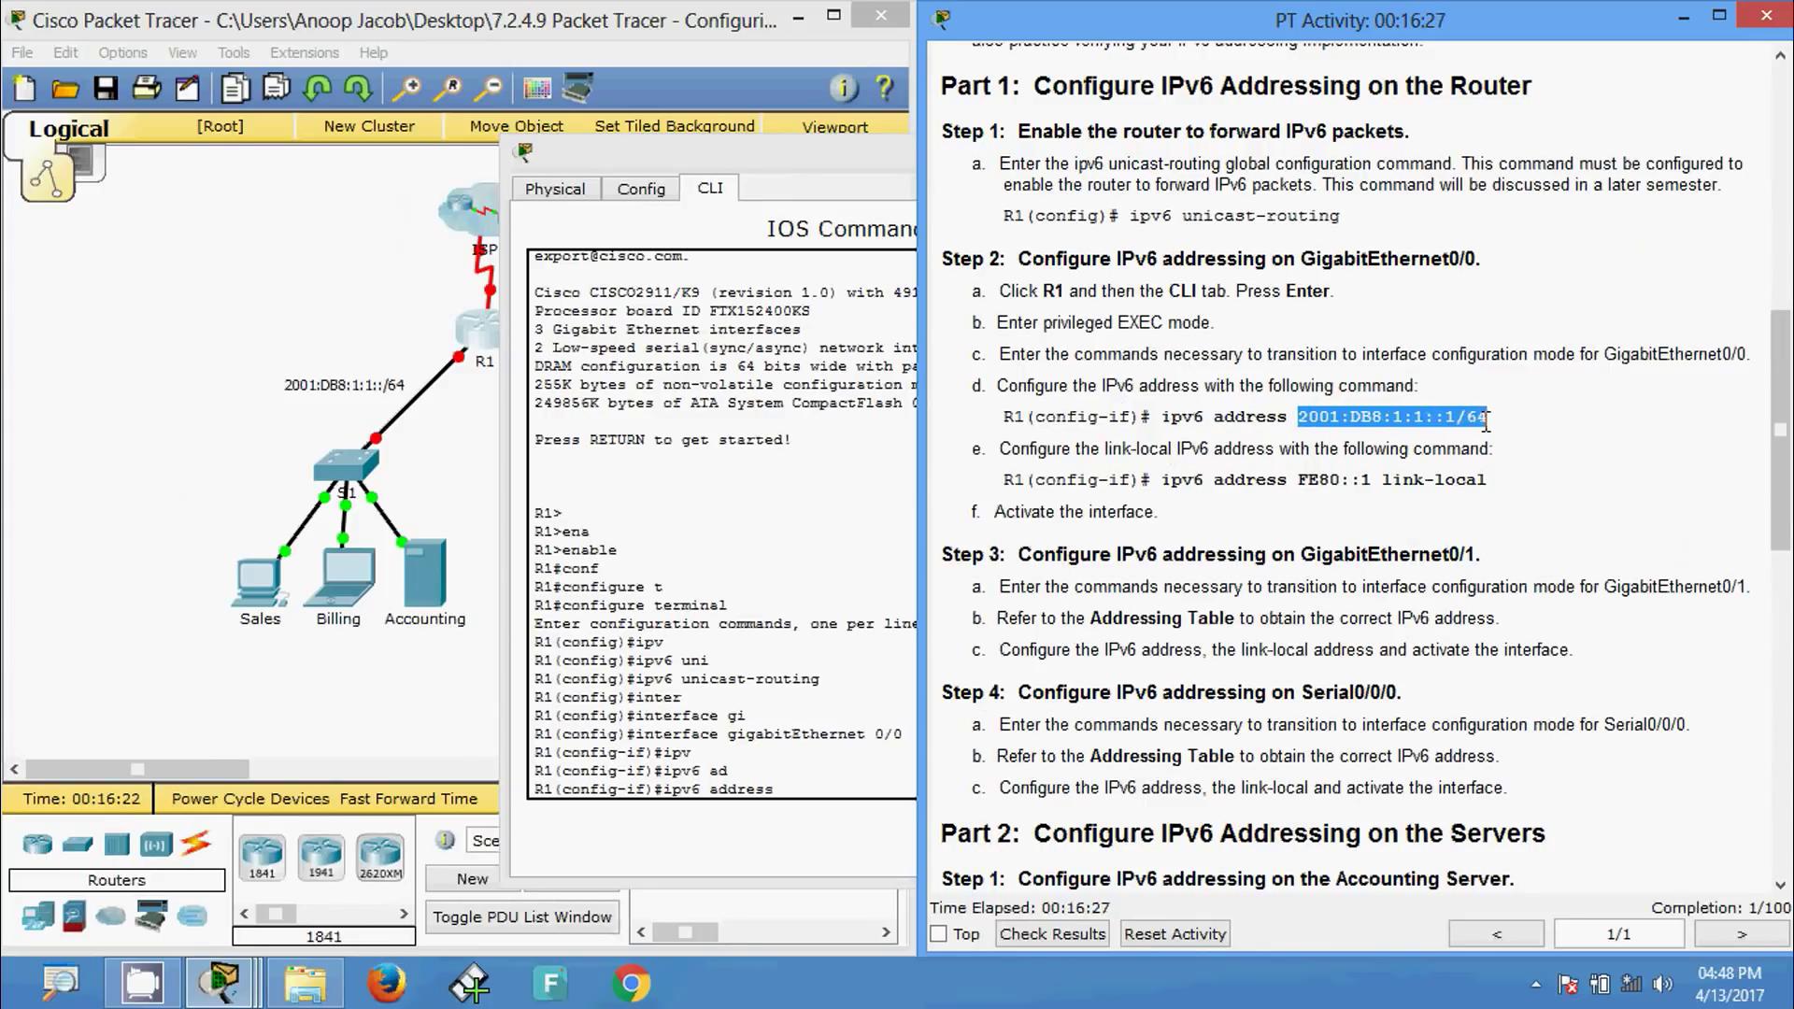
left_click(713, 511)
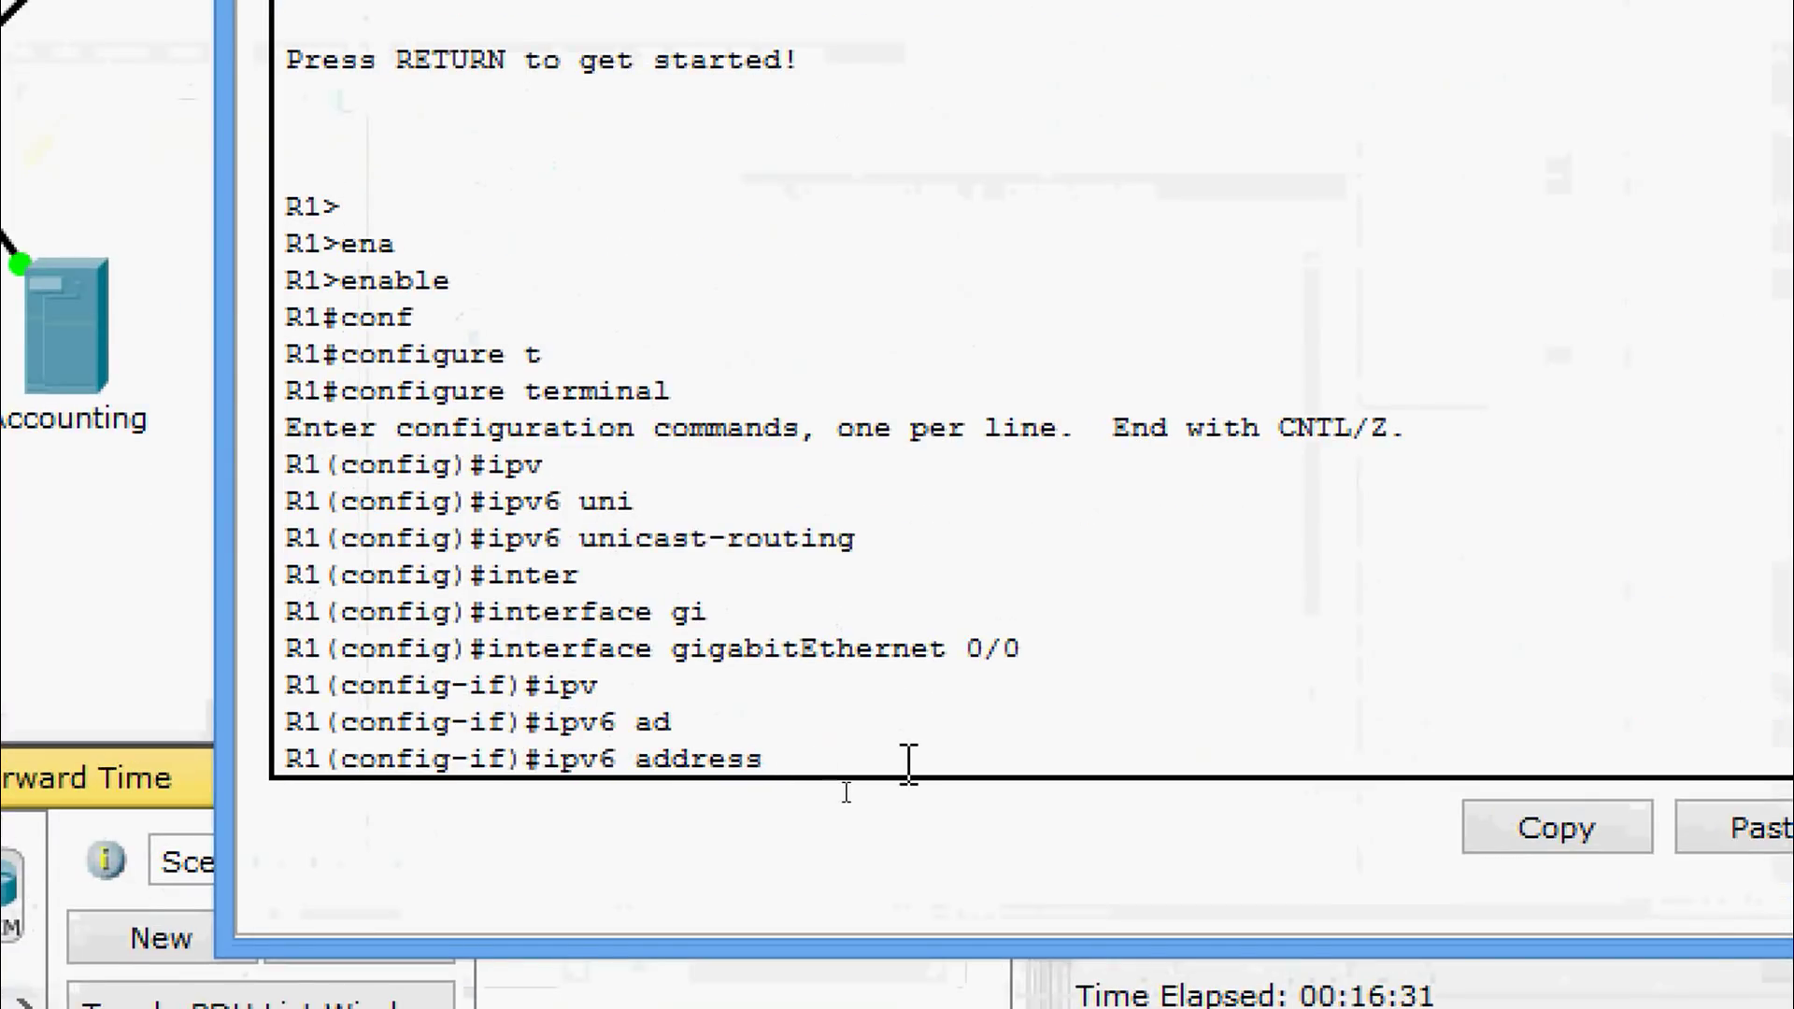
left_click(1719, 830)
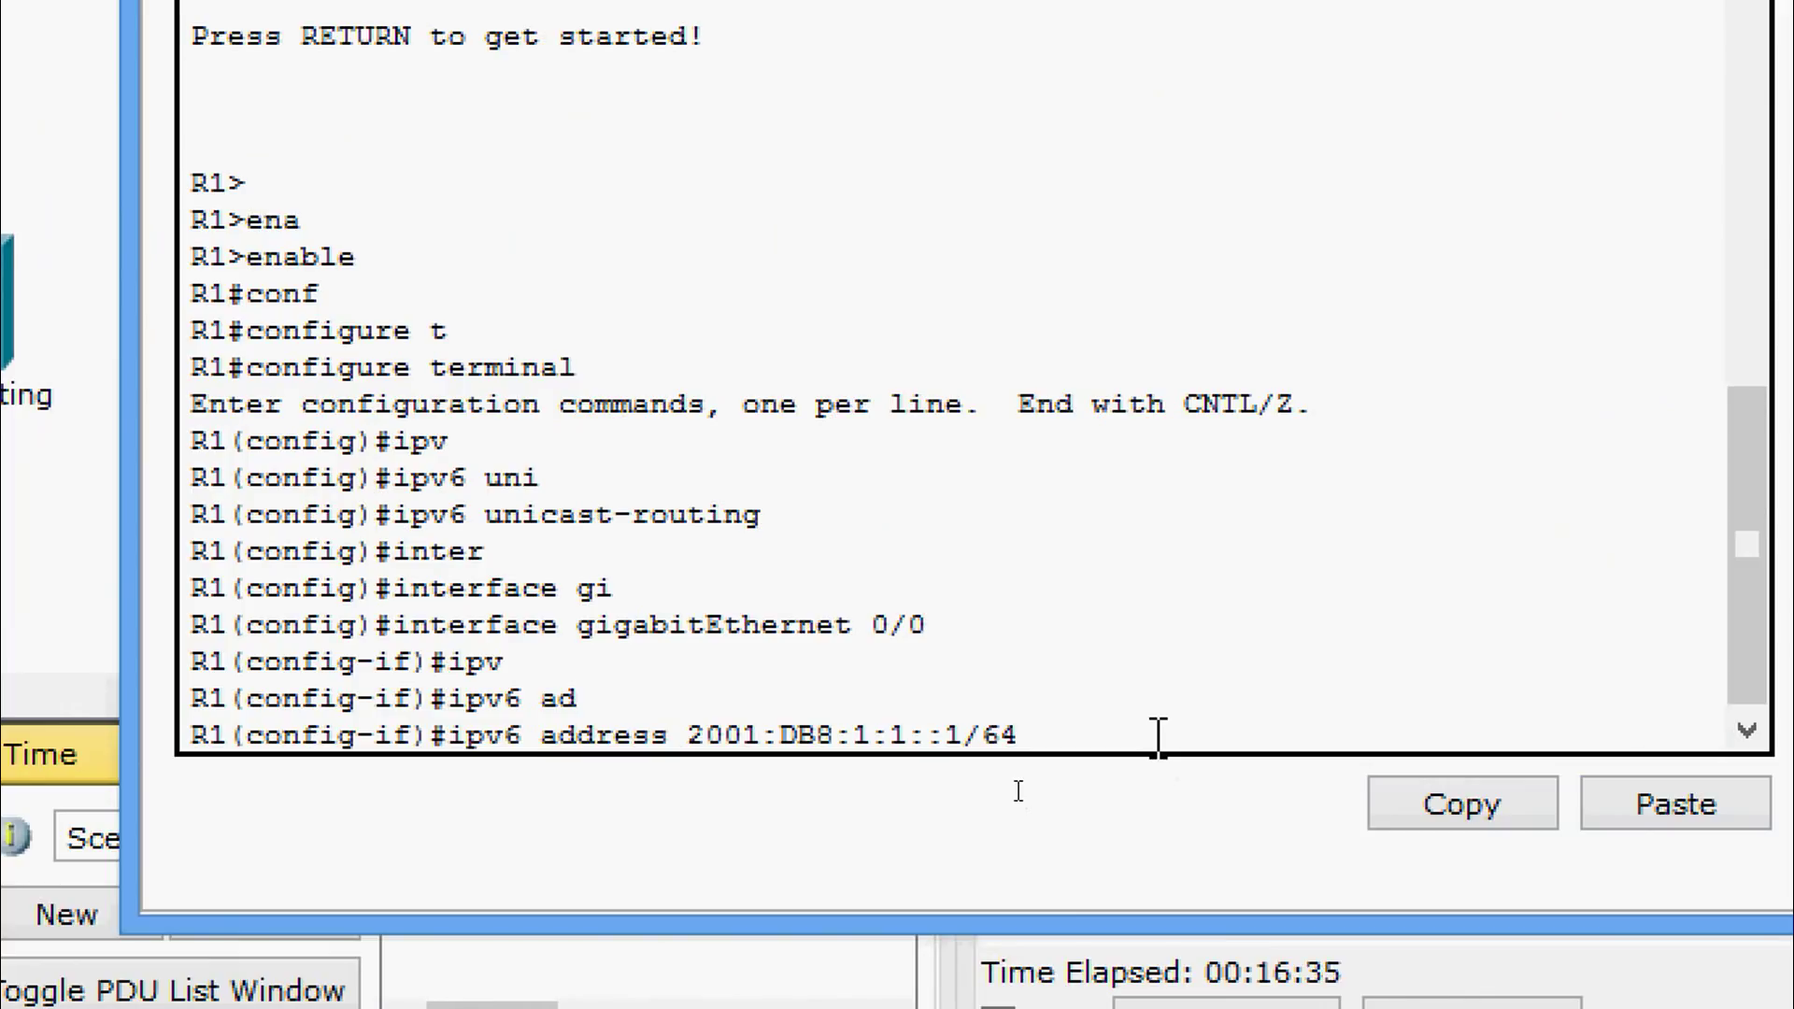
key("Return")
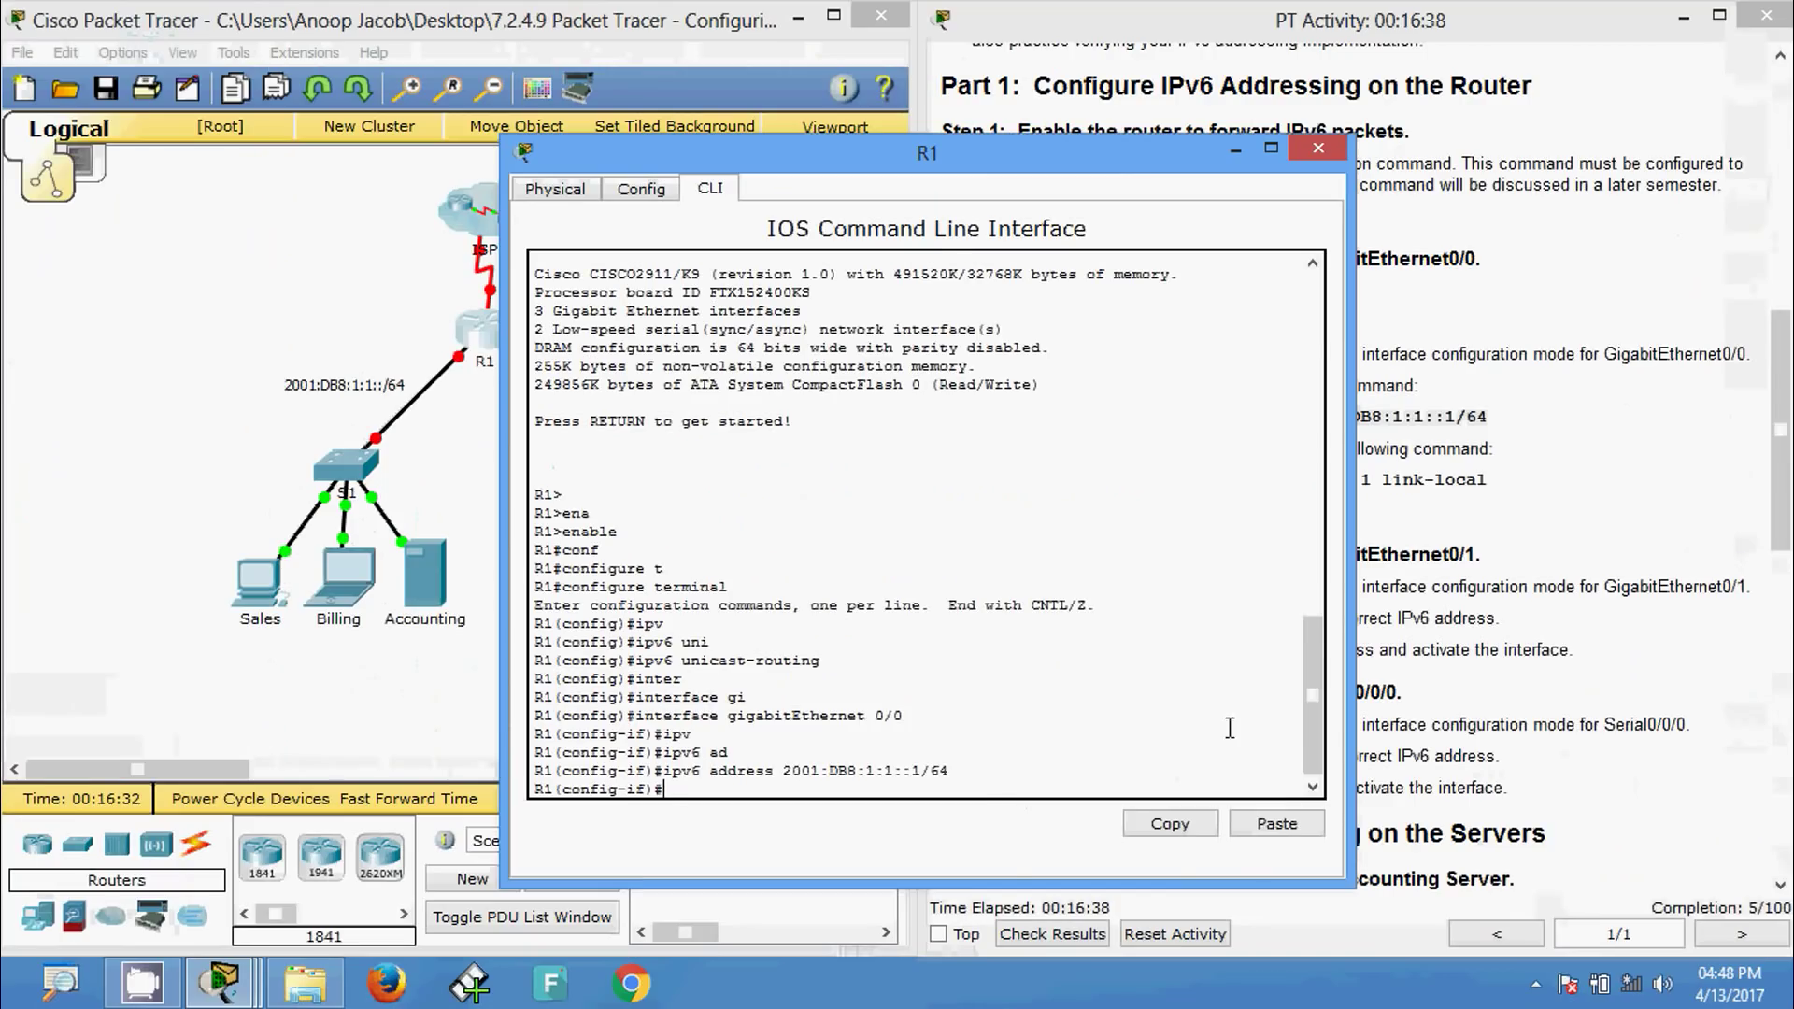
- Configure FE80::1 as the link-local IPv6 address of GigabitEthernet 0/0, copying the address from the activity instructions
left_click(1467, 694)
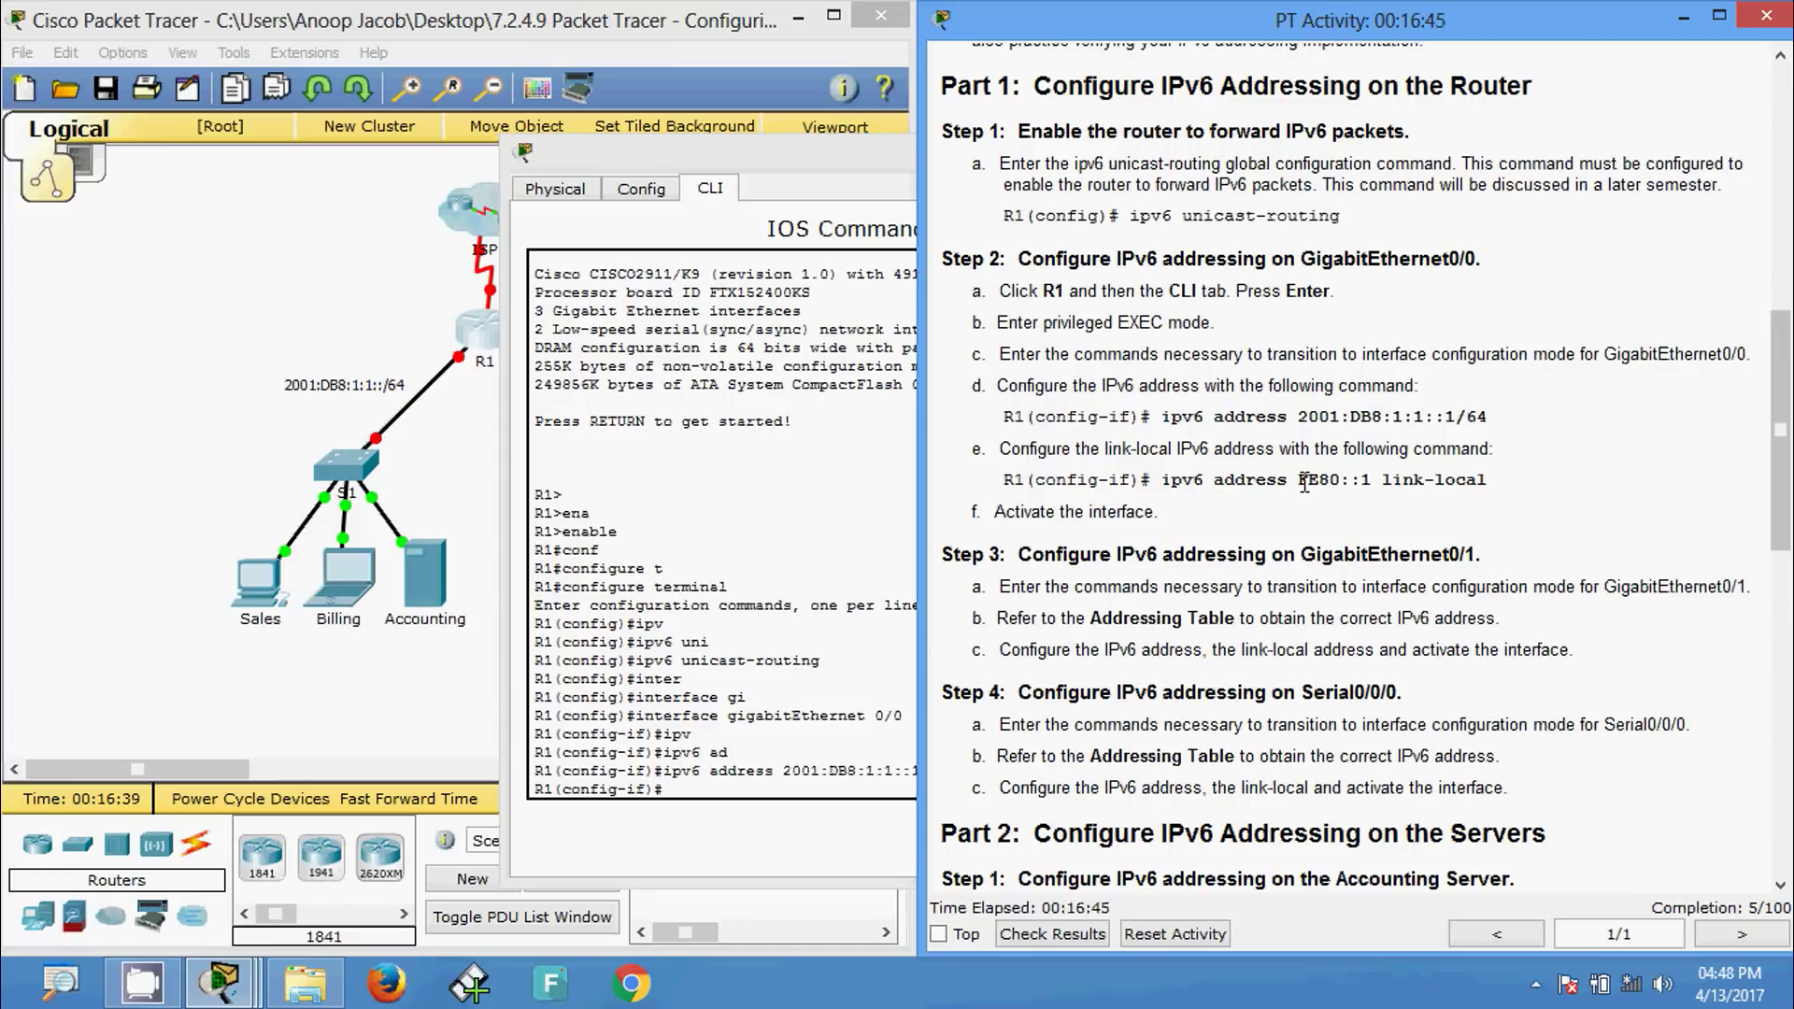
left_click_drag(1303, 485, 1487, 482)
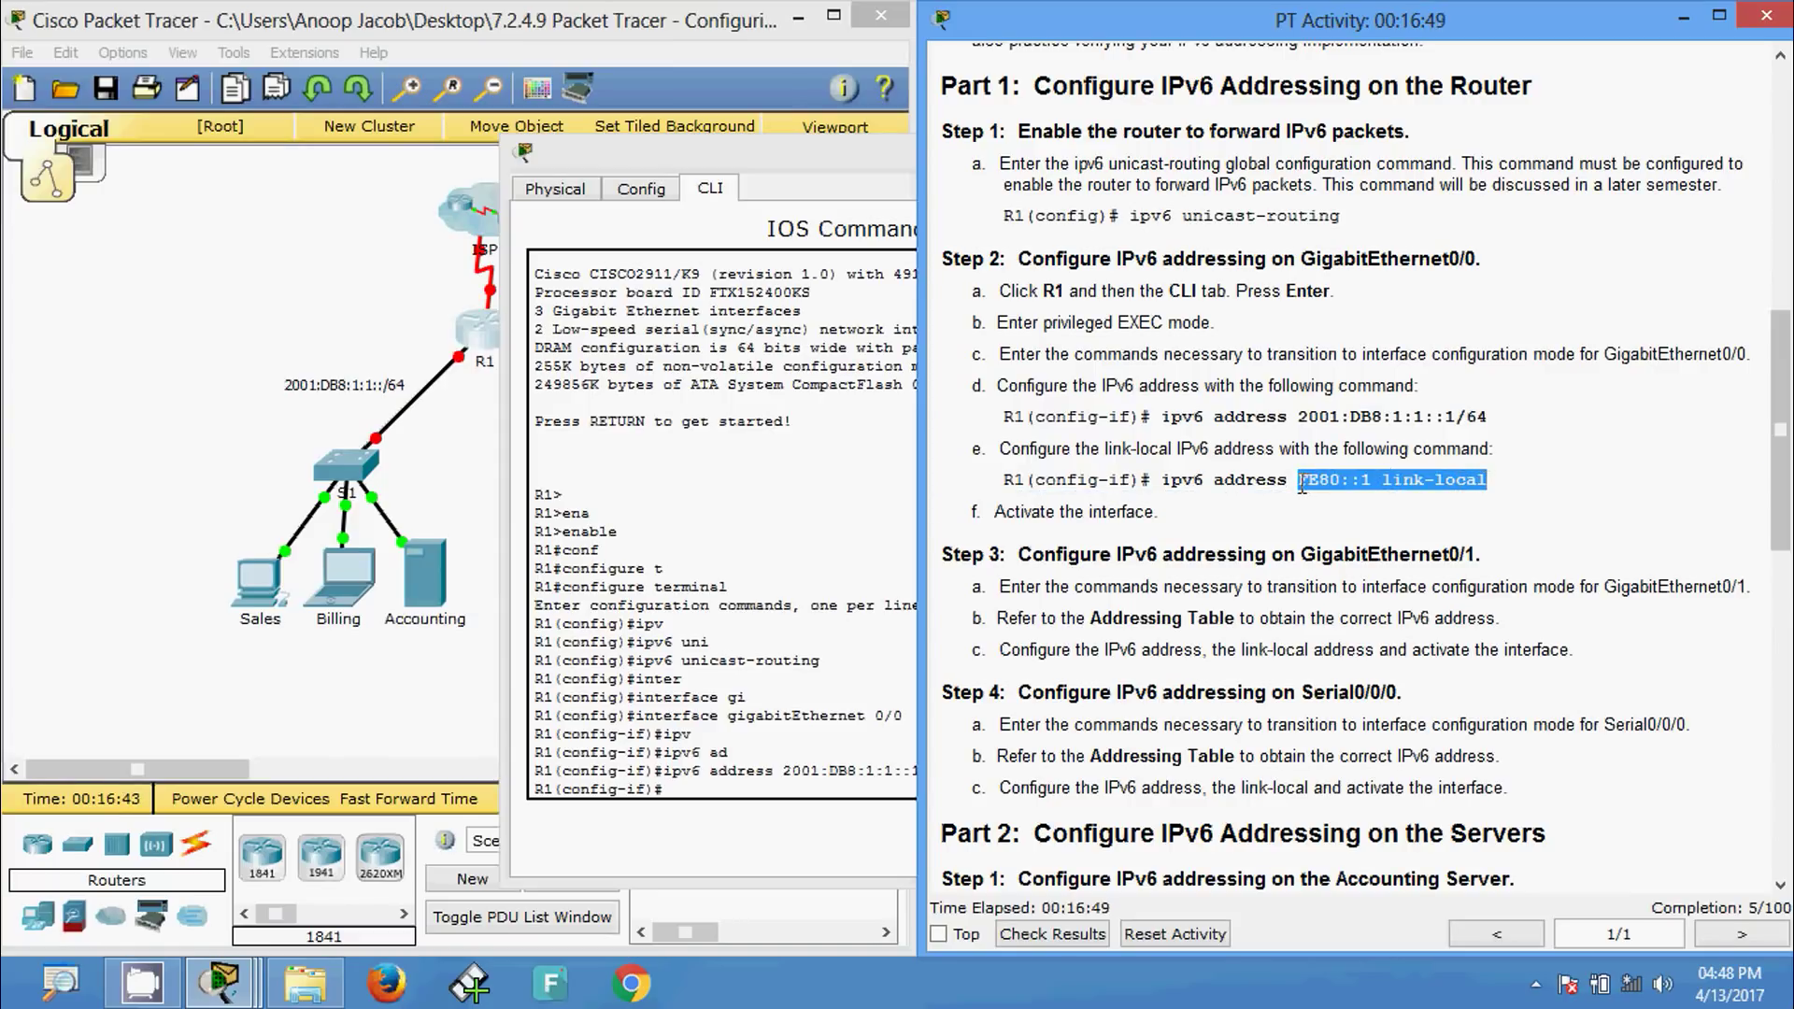
left_click_drag(1301, 485, 1361, 487)
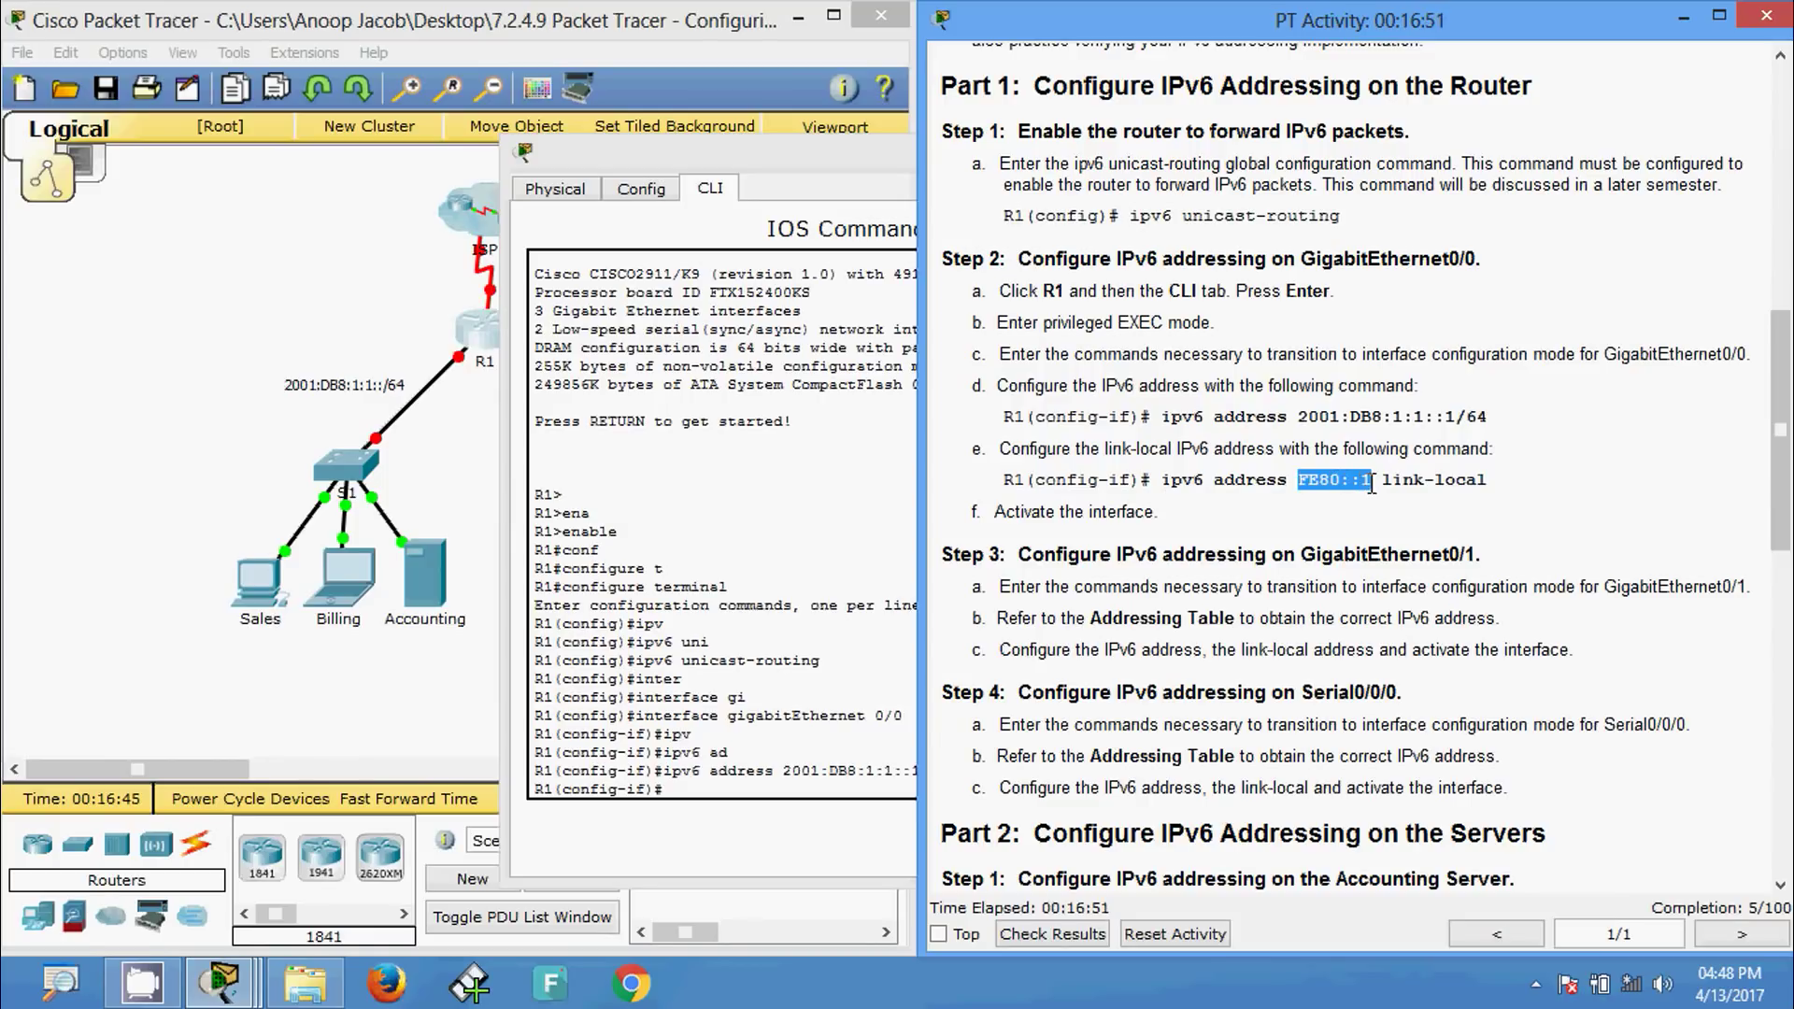
key("alt+Tab")
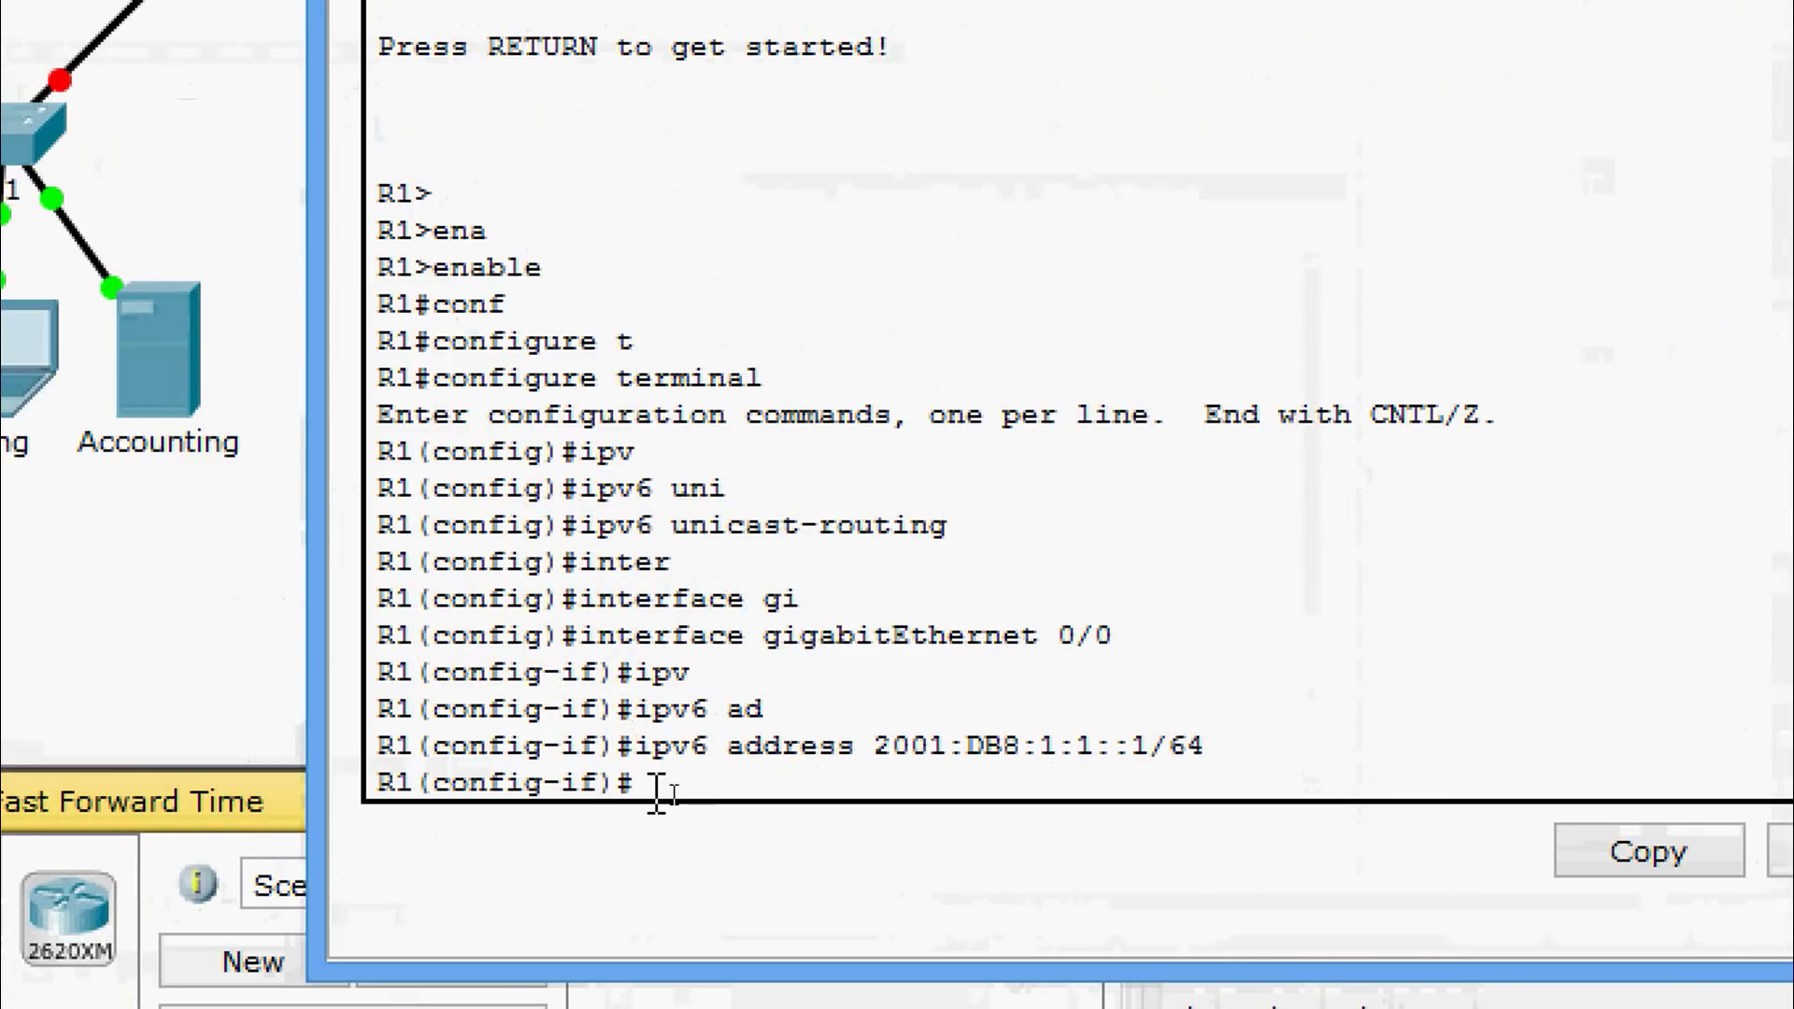
type("pv")
key("Tab")
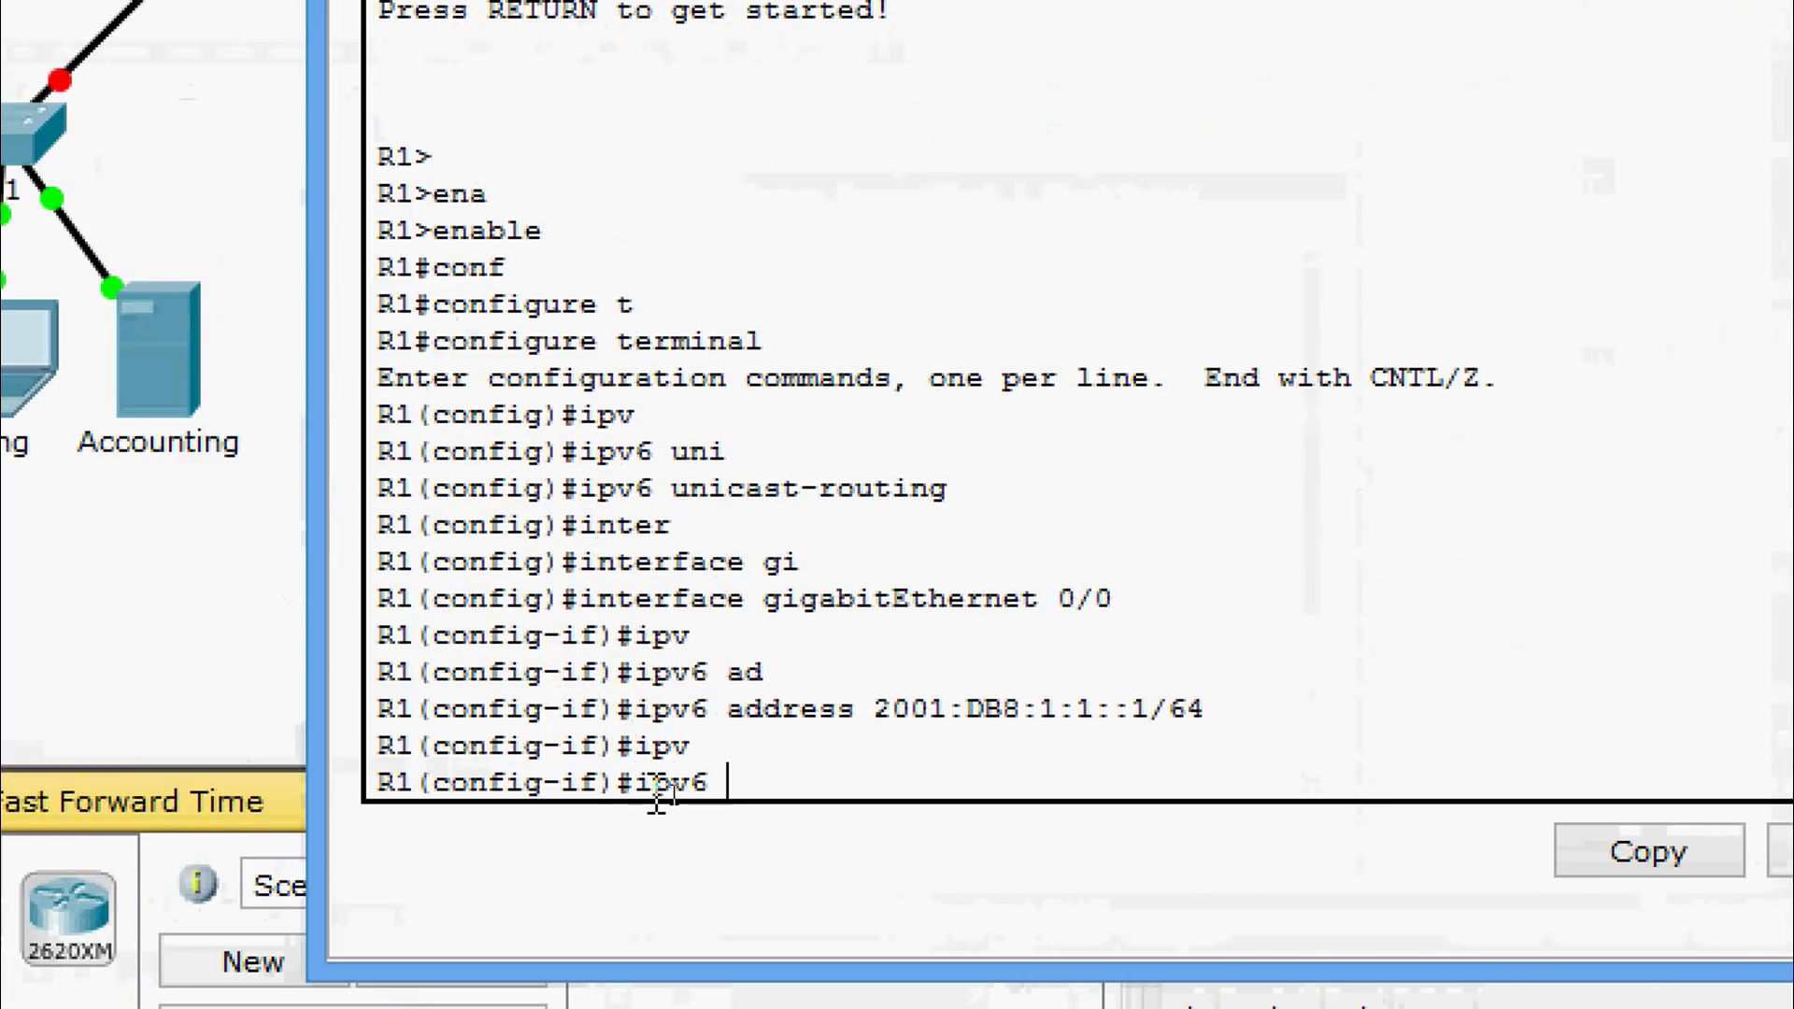
type("ad")
key("Tab")
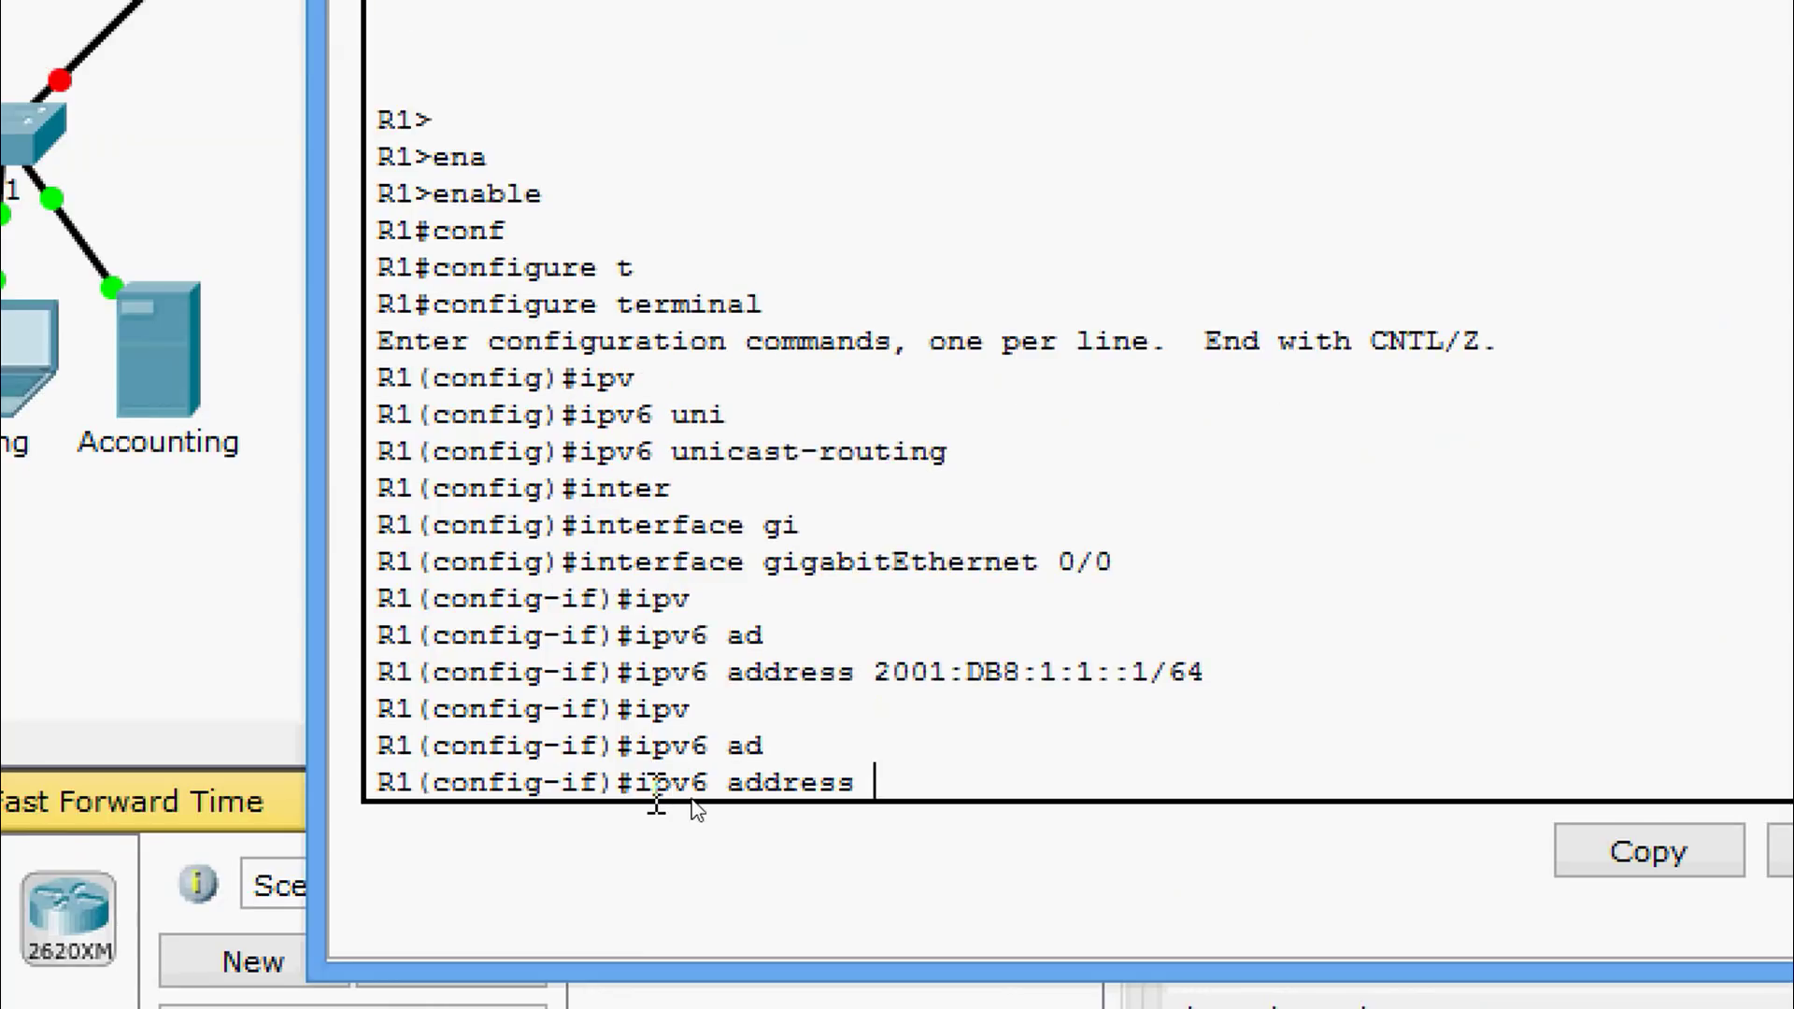
right_click(890, 778)
left_click(950, 861)
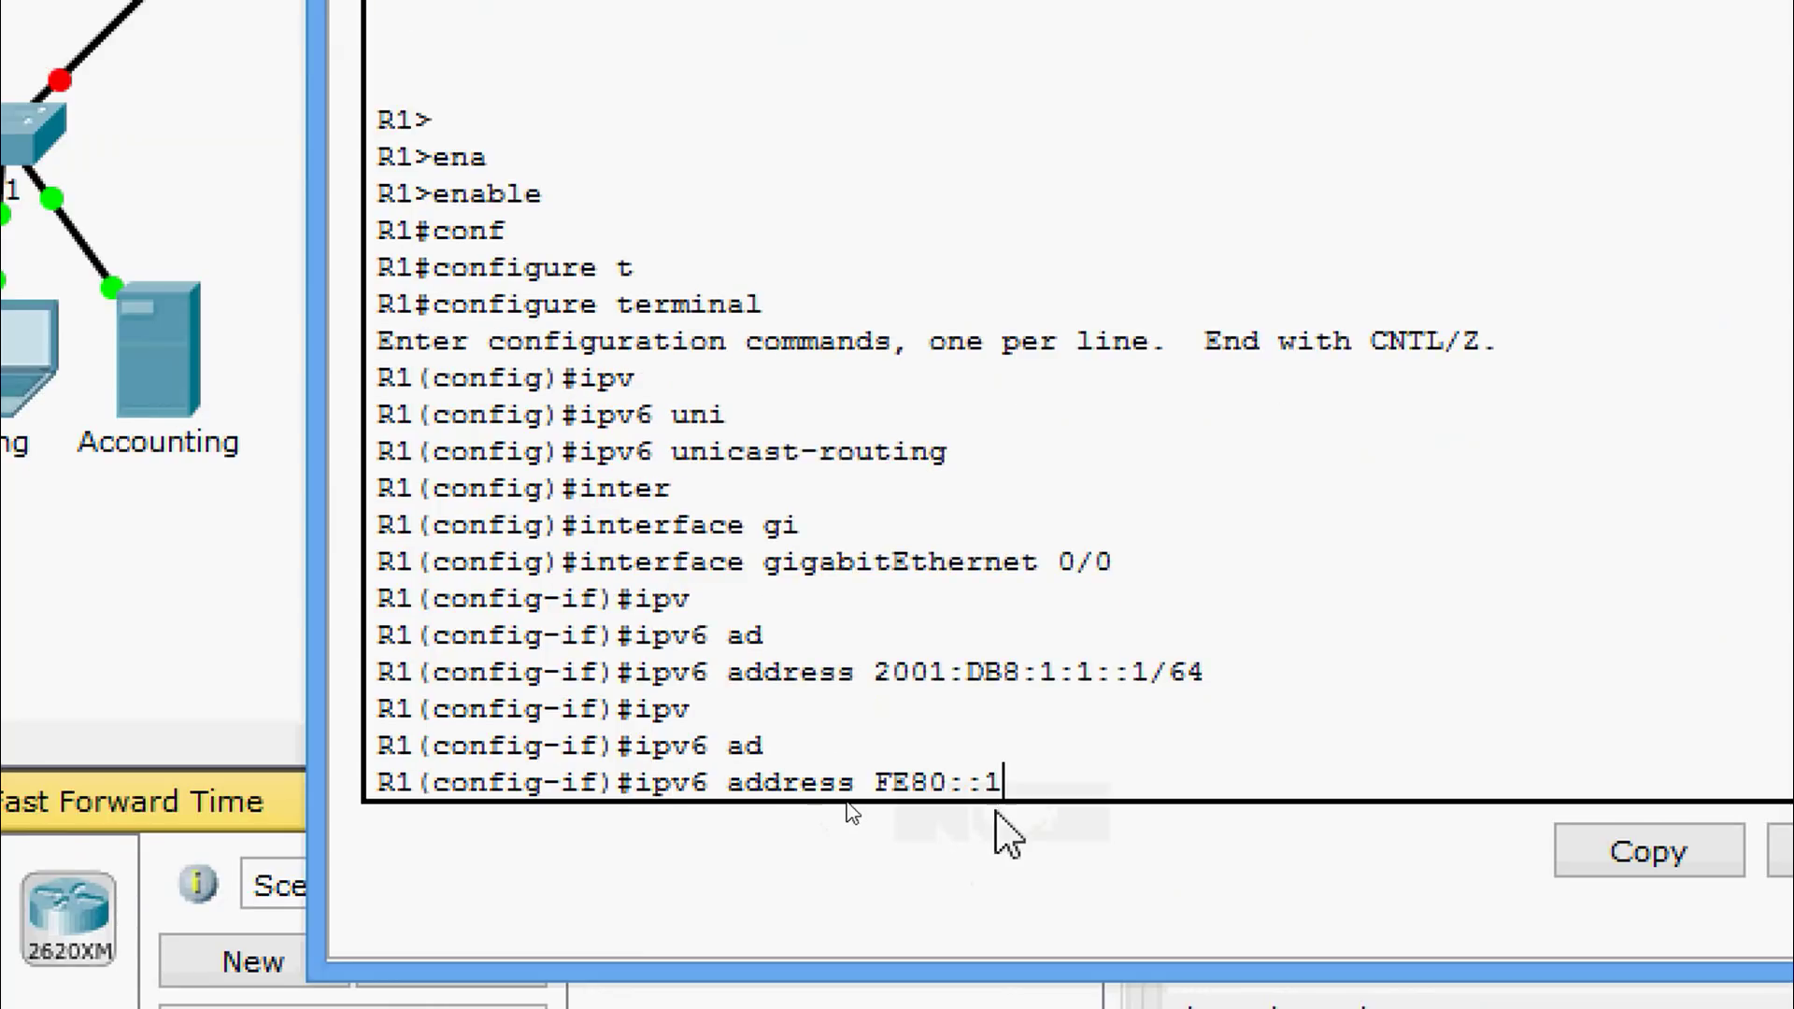
type("lin")
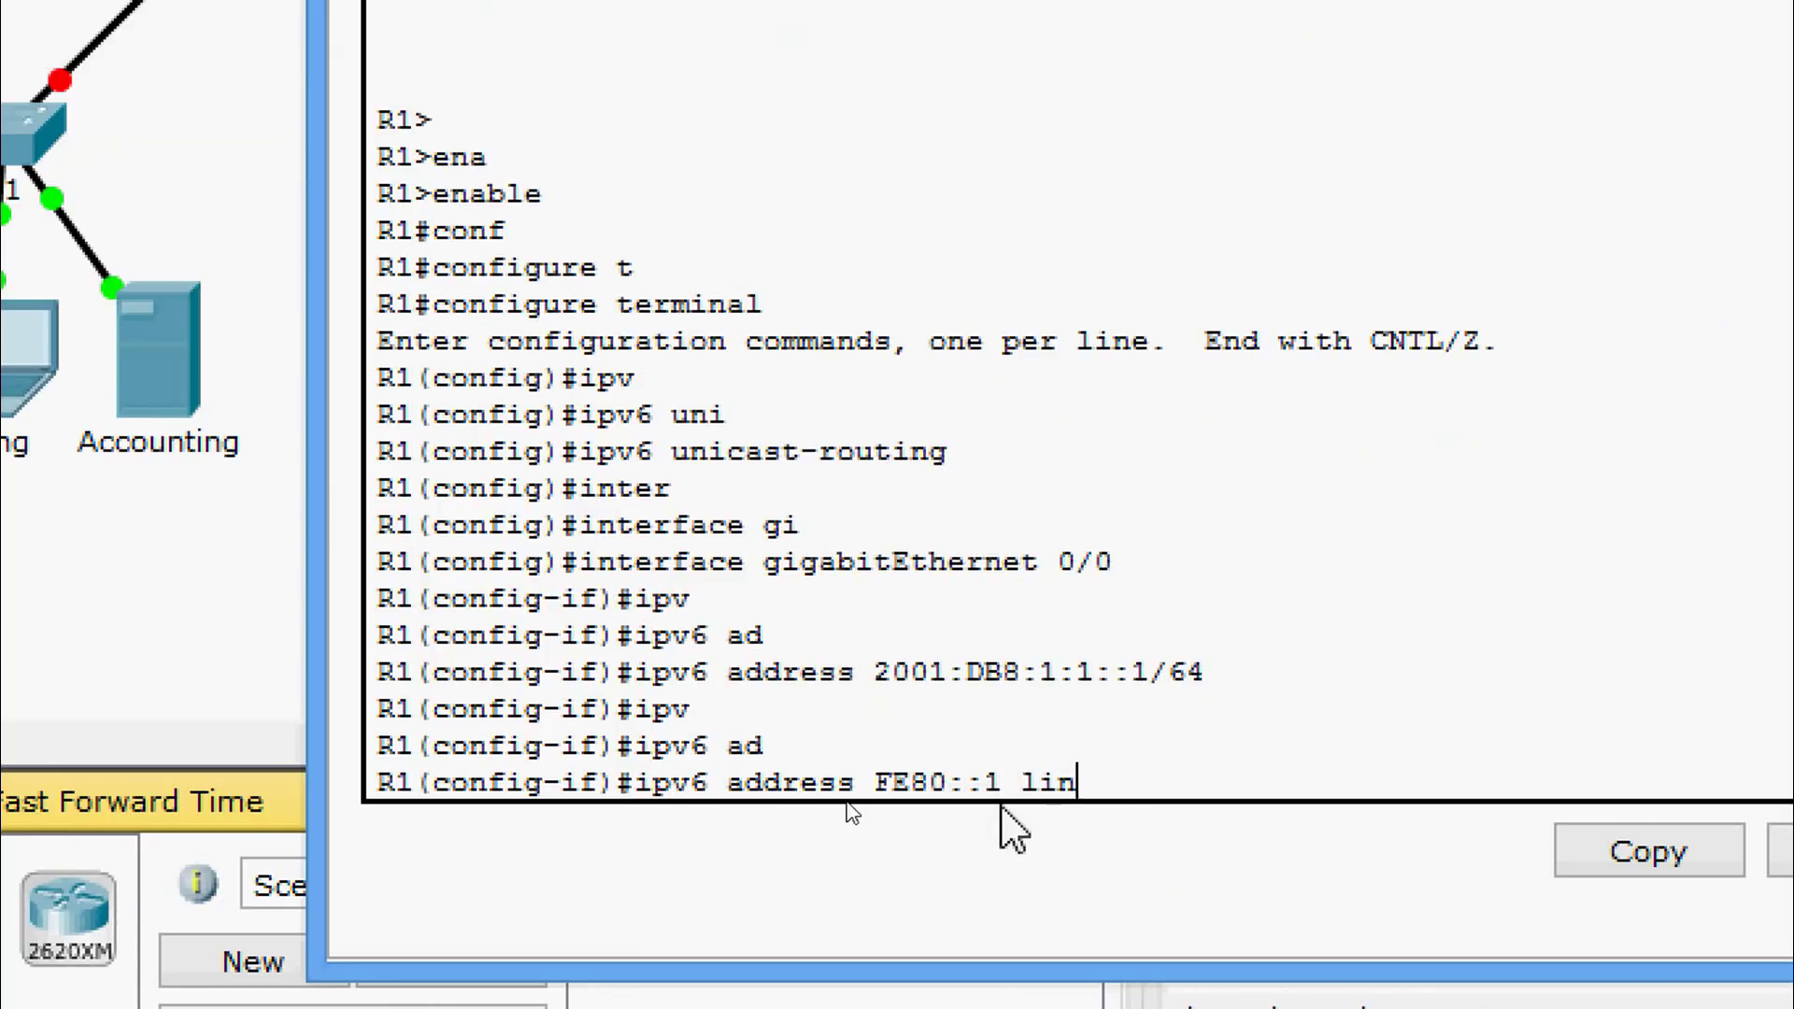
key("Tab")
key("Return")
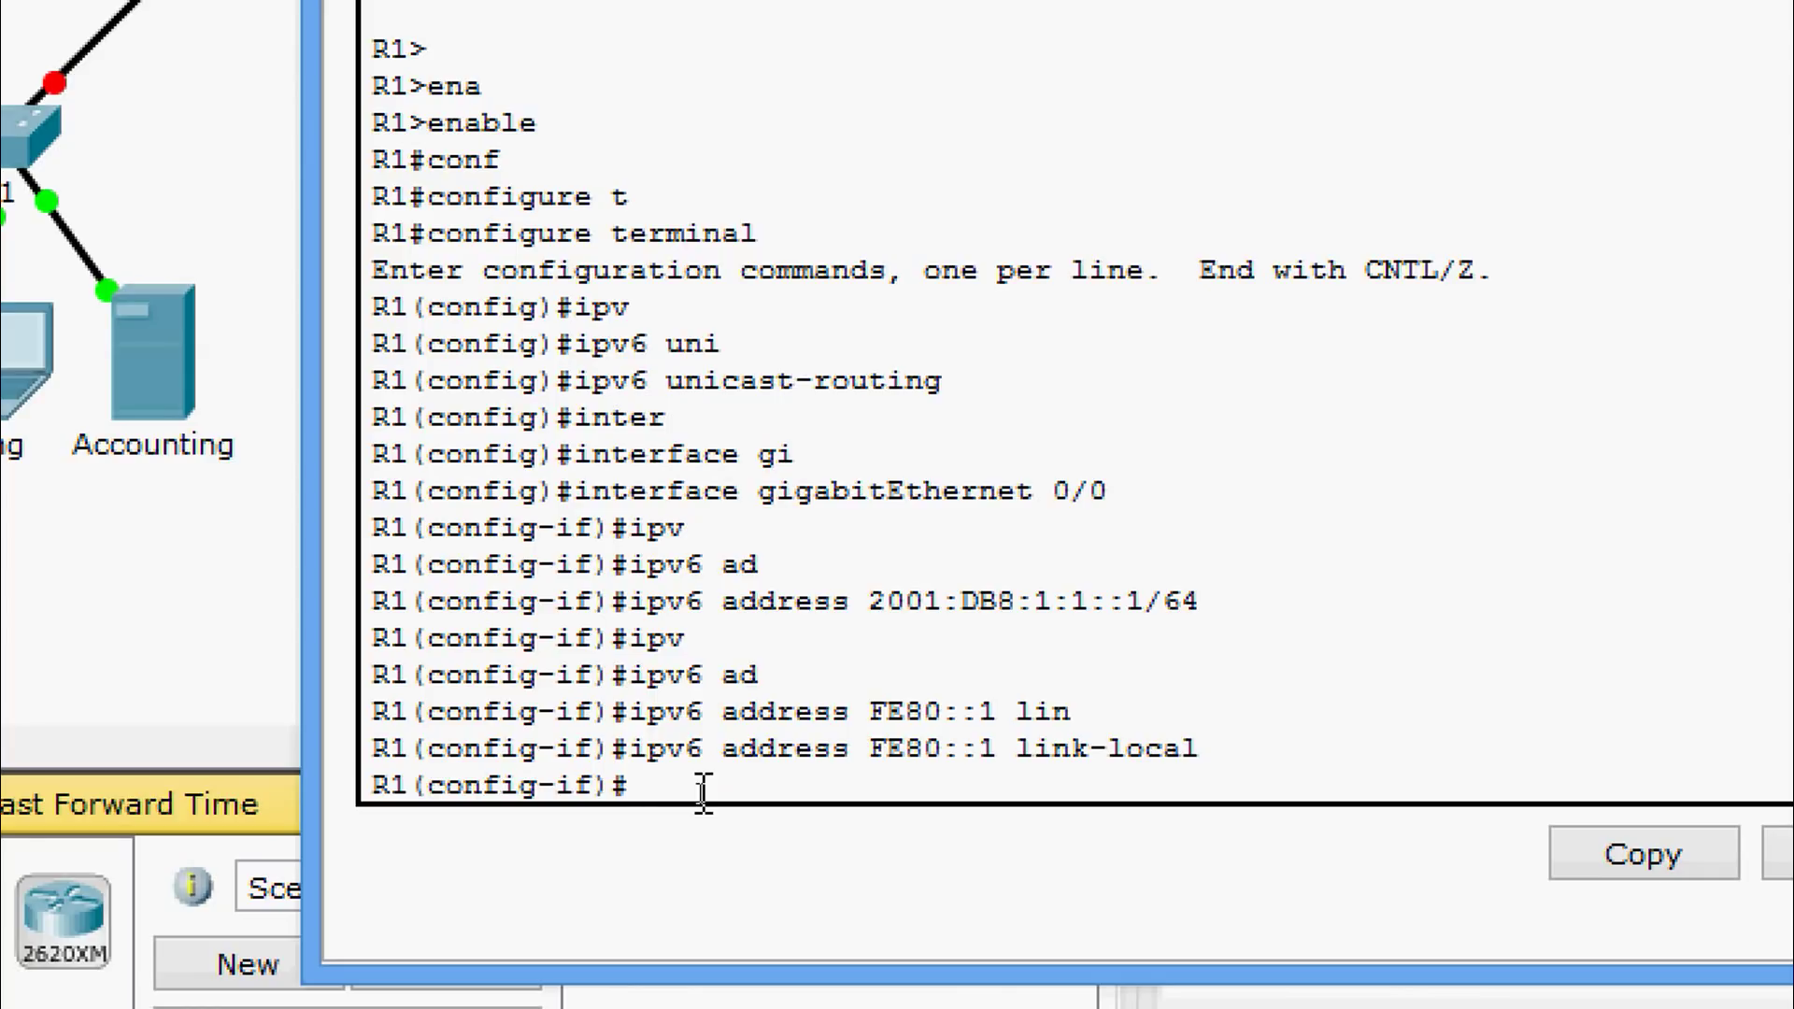
- Activate the GigabitEthernet 0/0 interface with the no shutdown command
type("no sh")
key("Tab")
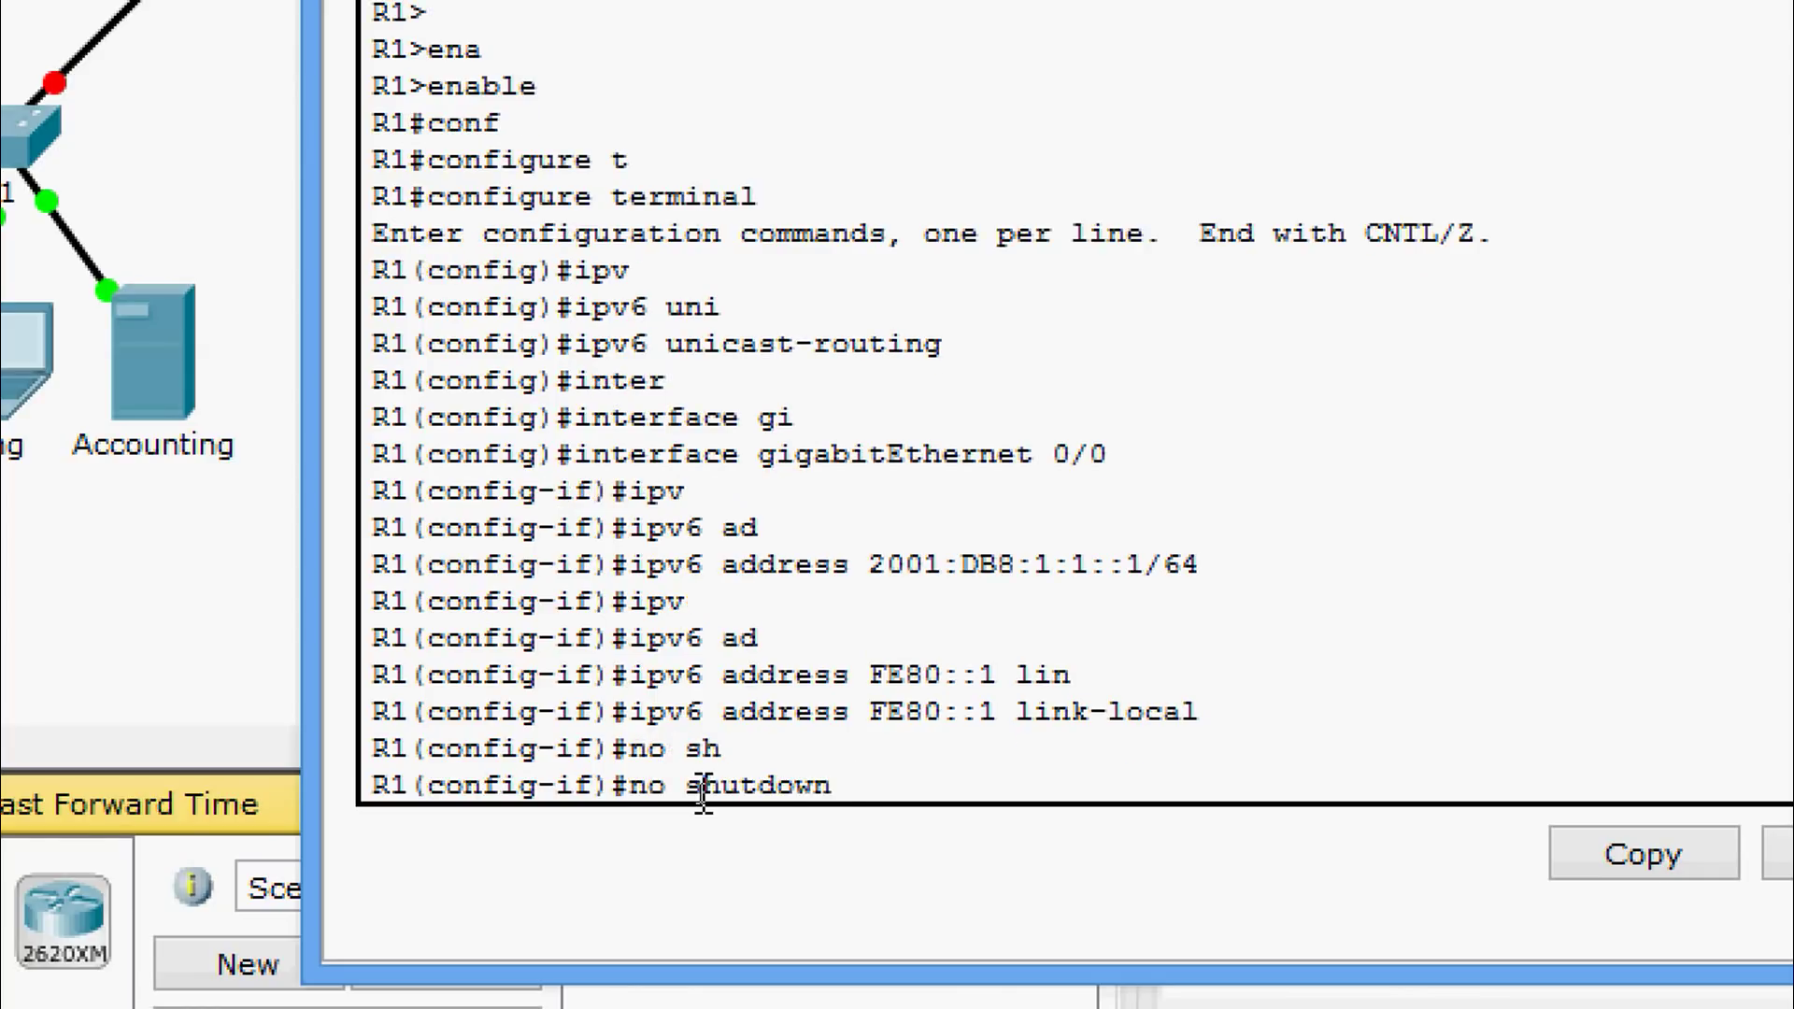
key("Return")
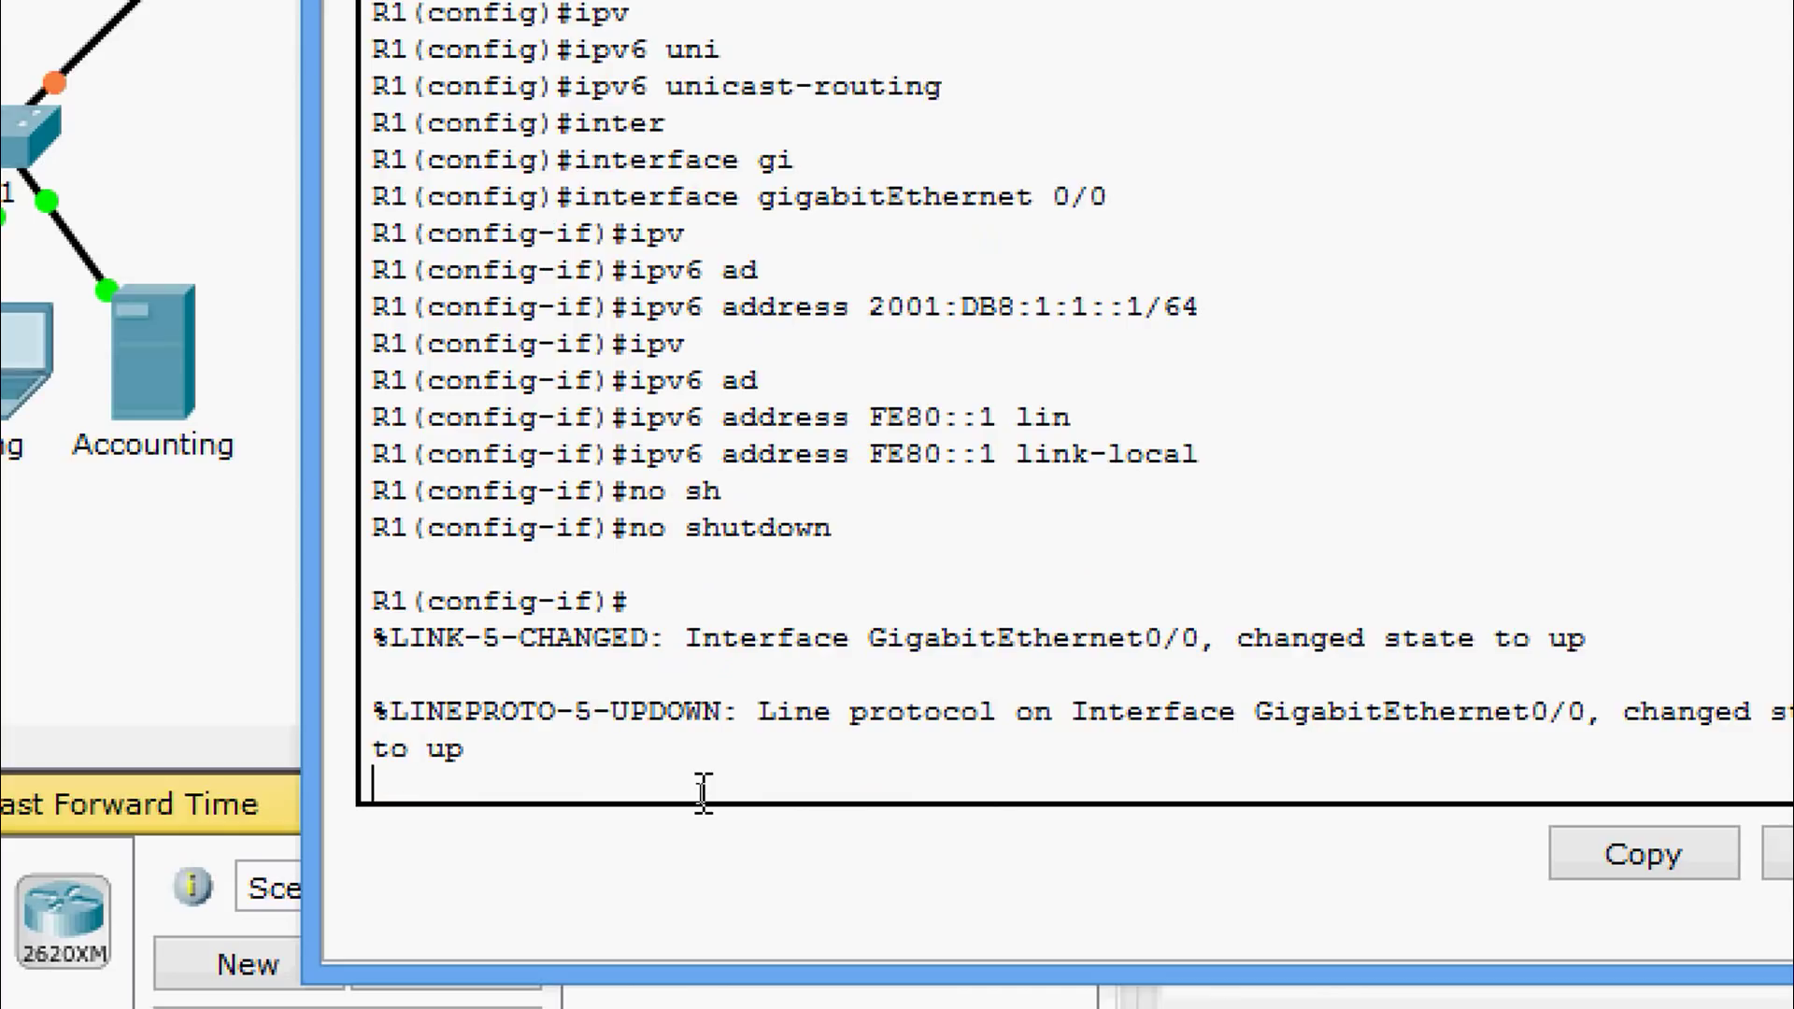
- Copy R1's G0/1 IPv6 address 2001:DB8:1:2::1/64 from the Addressing Table and return to the router's command line
key("Return")
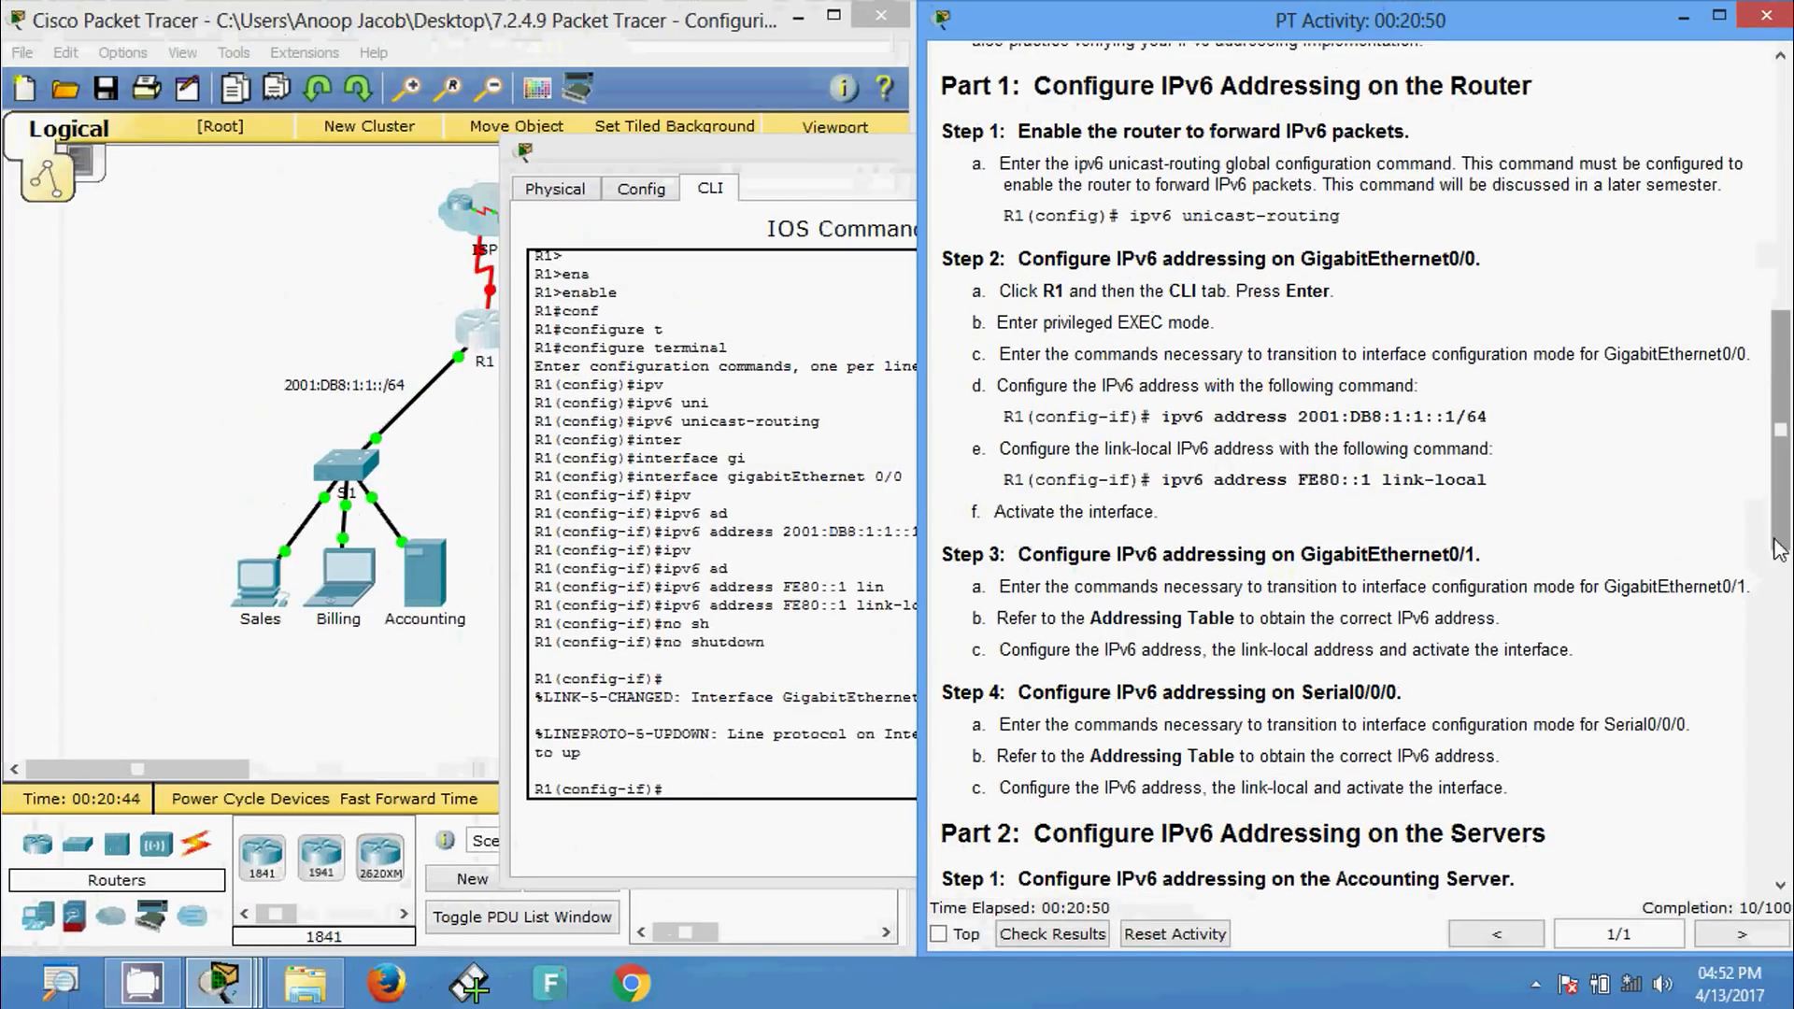
scroll(1781, 439, "up", 10)
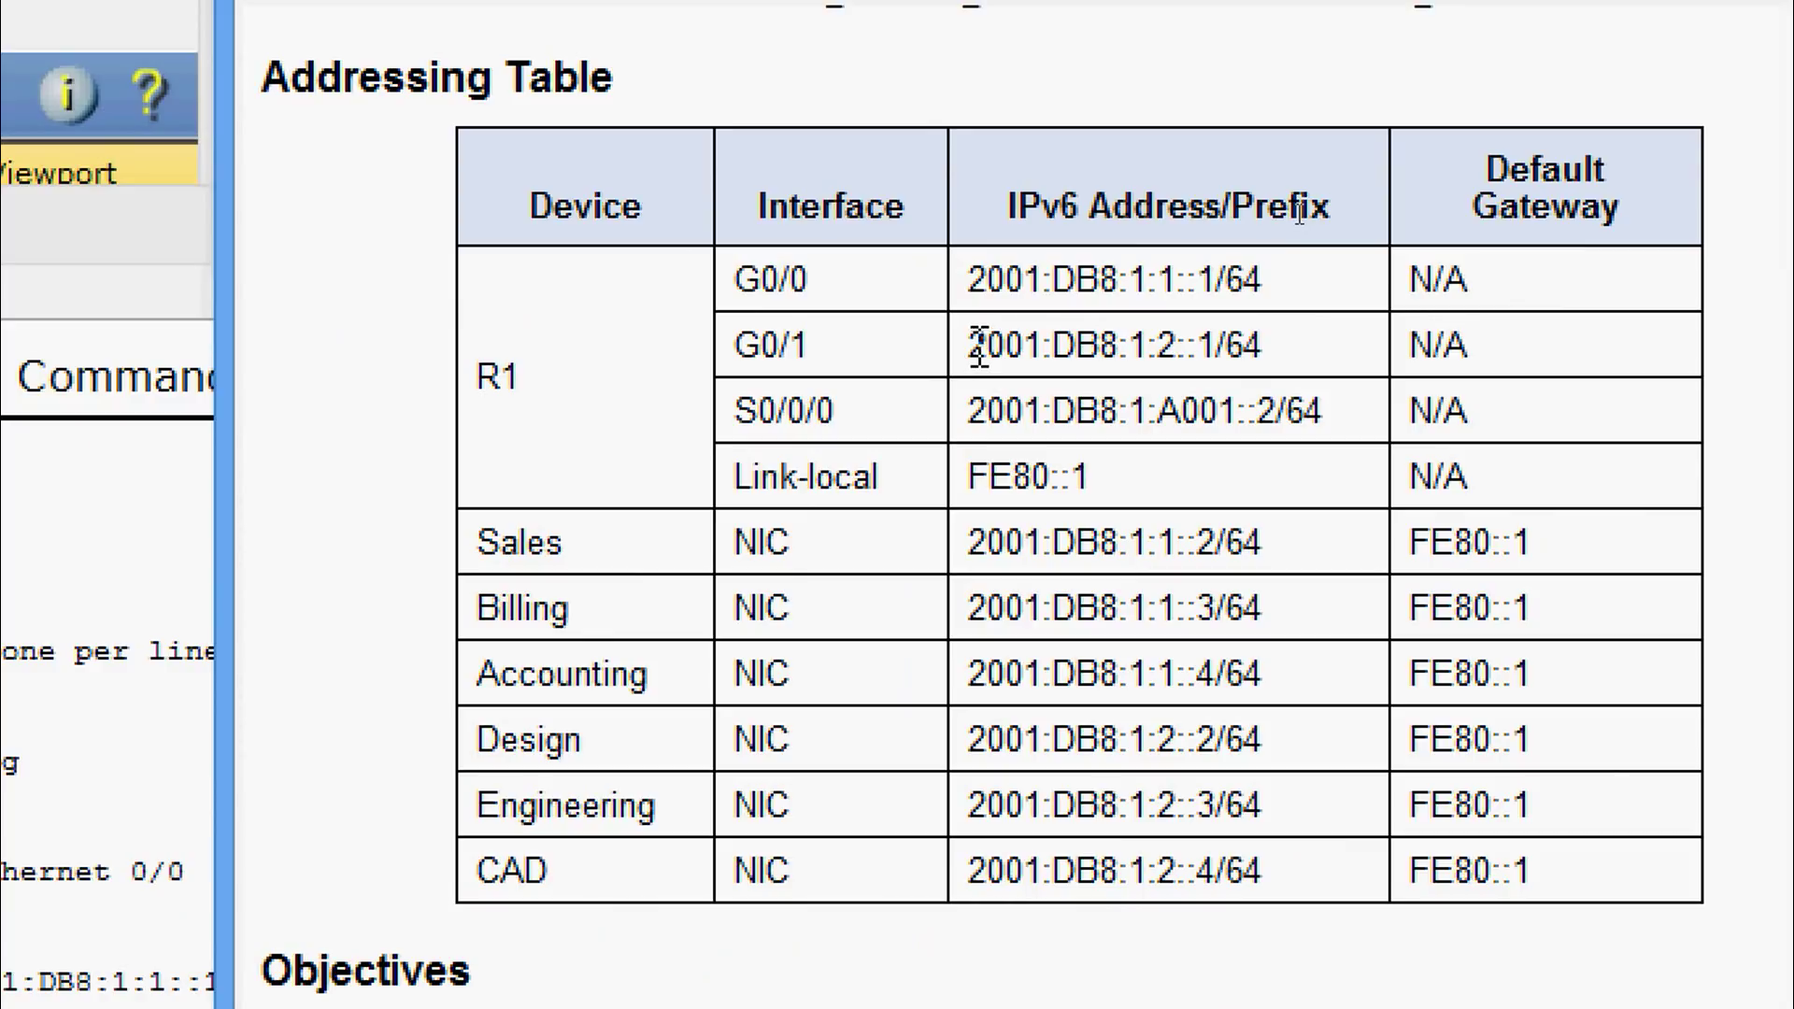
left_click_drag(973, 350, 1281, 388)
key("ctrl+c")
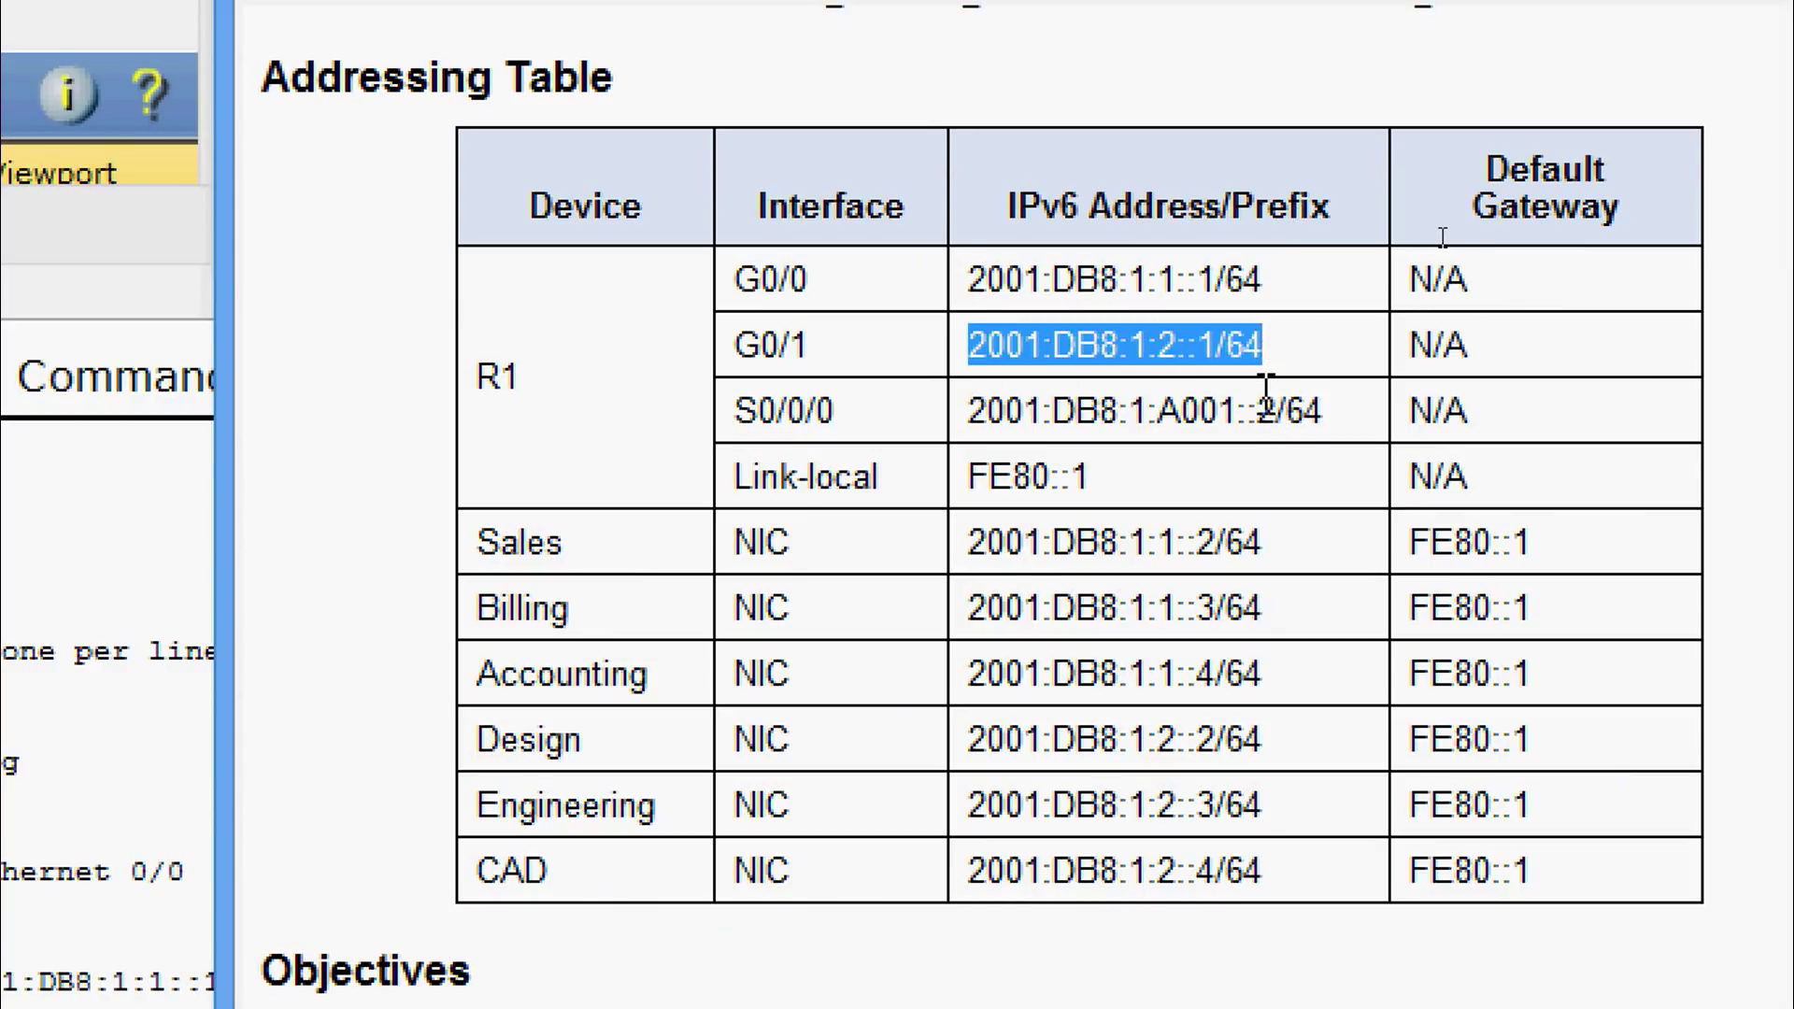
key("alt+Tab")
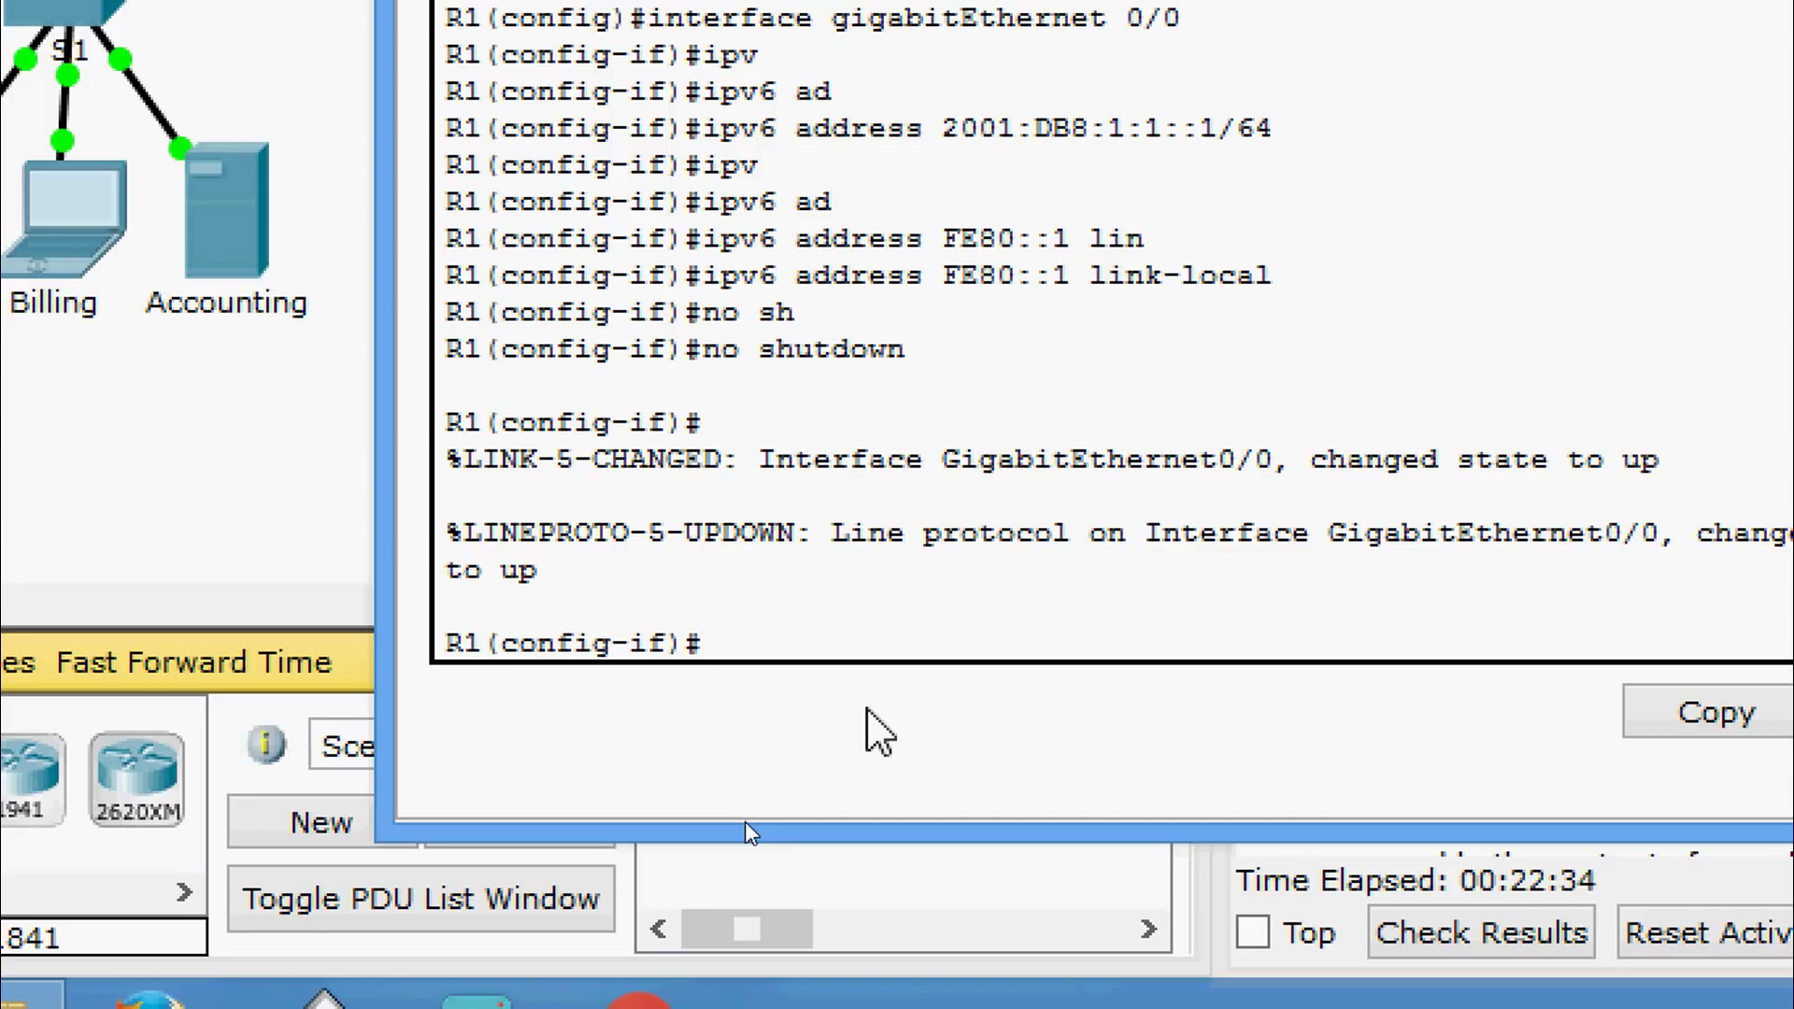
- Leave the current interface and enter interface configuration mode for gigabitEthernet 0/1 on R1
type("exit")
key("Return")
type("inter")
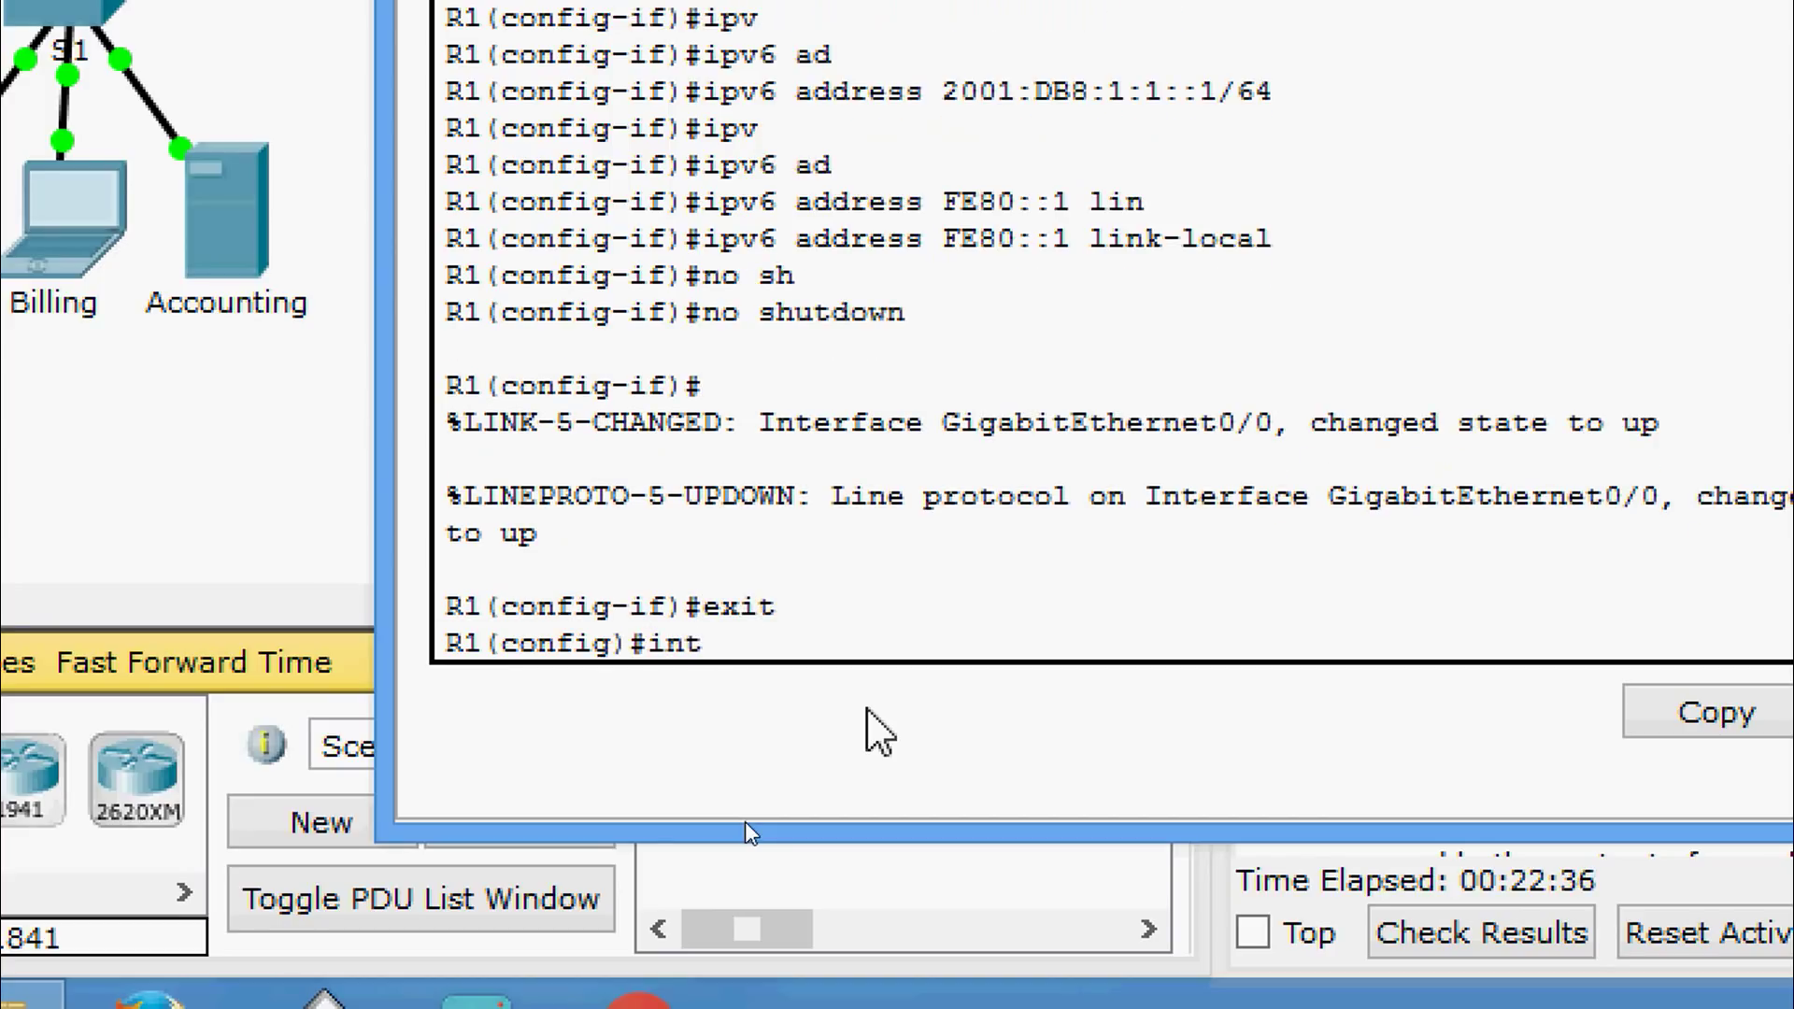
key("Tab")
type("gi")
key("Tab")
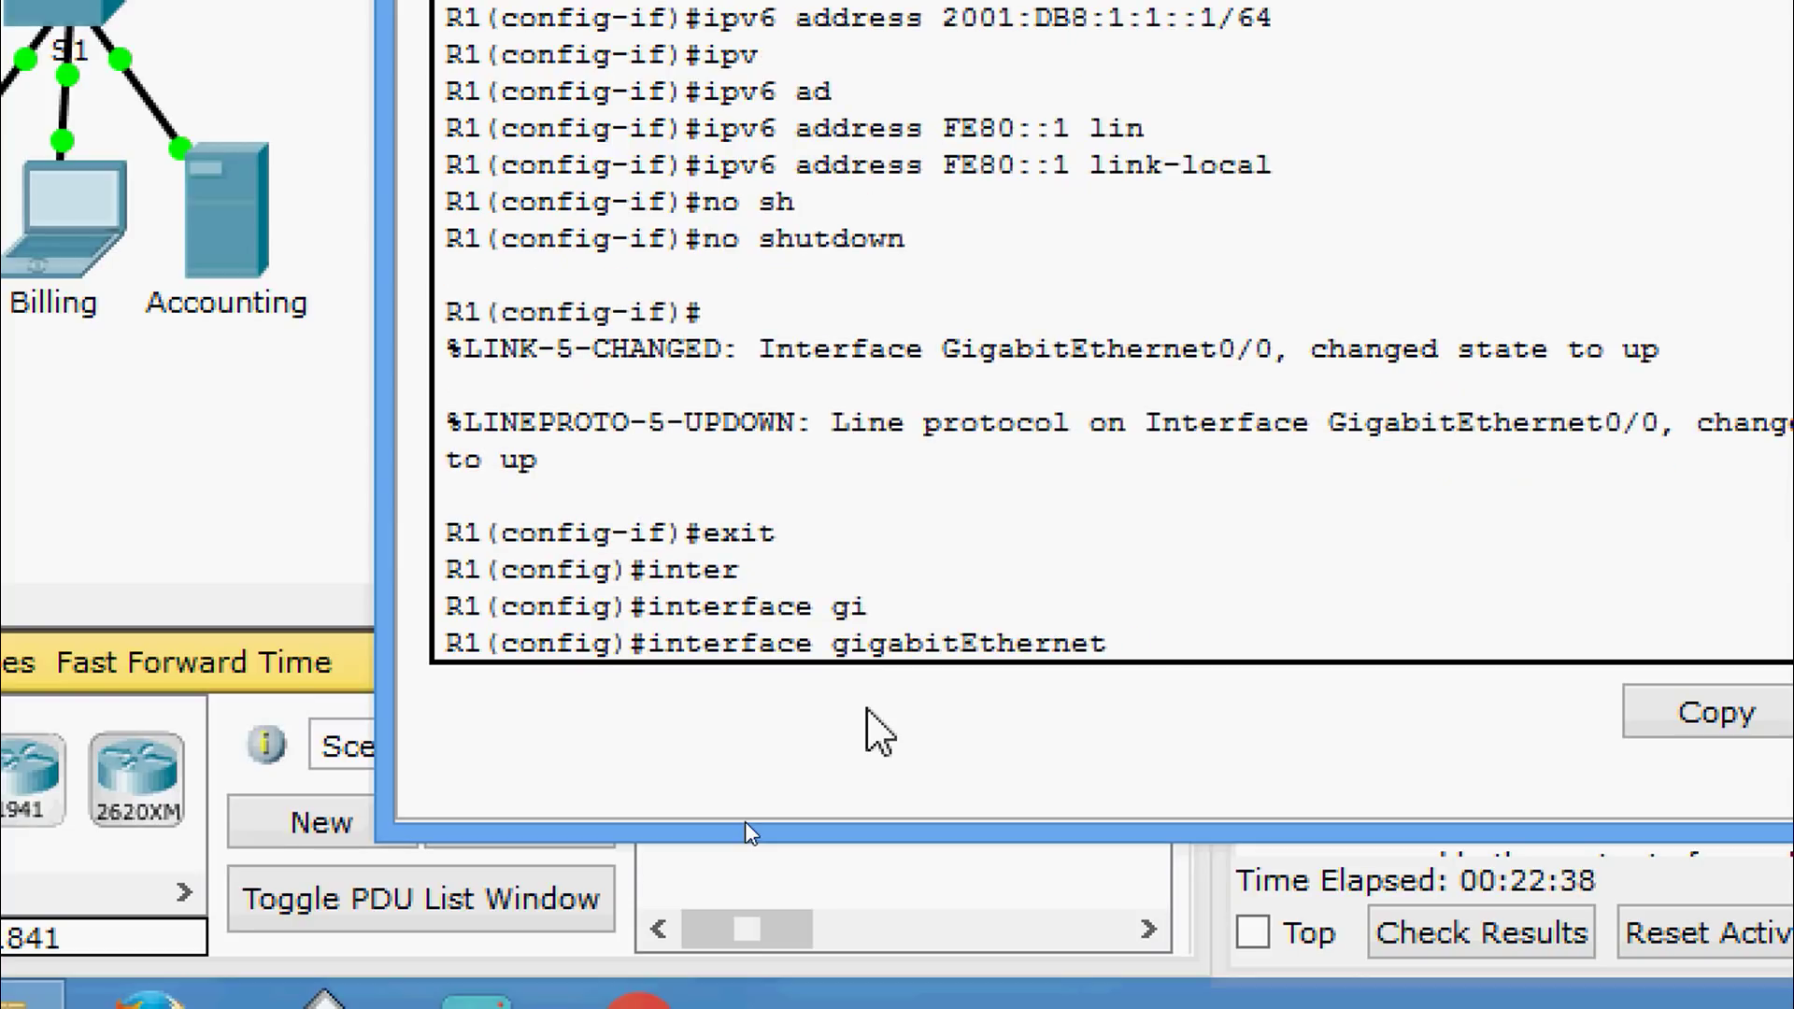
type("0/1")
key("Return")
- Assign the copied IPv6 address 2001:DB8:1:2::1/64 to GigabitEthernet 0/1
type("ipv")
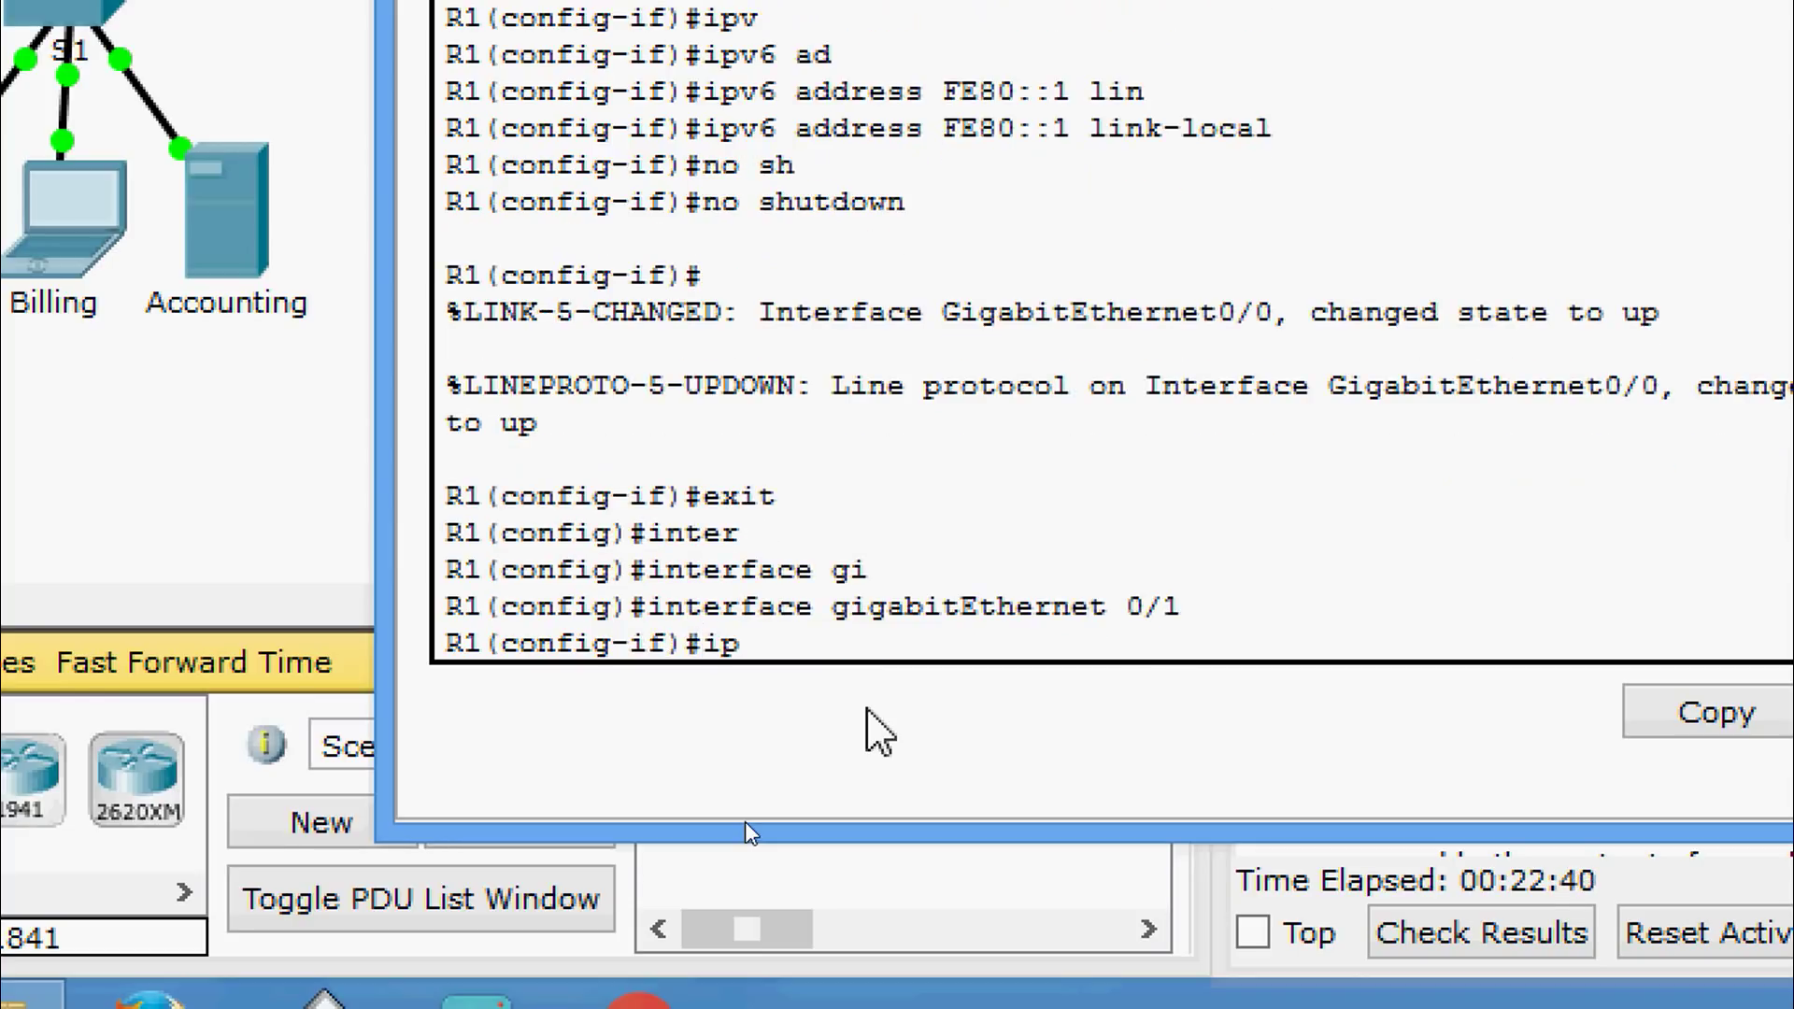
key("Tab")
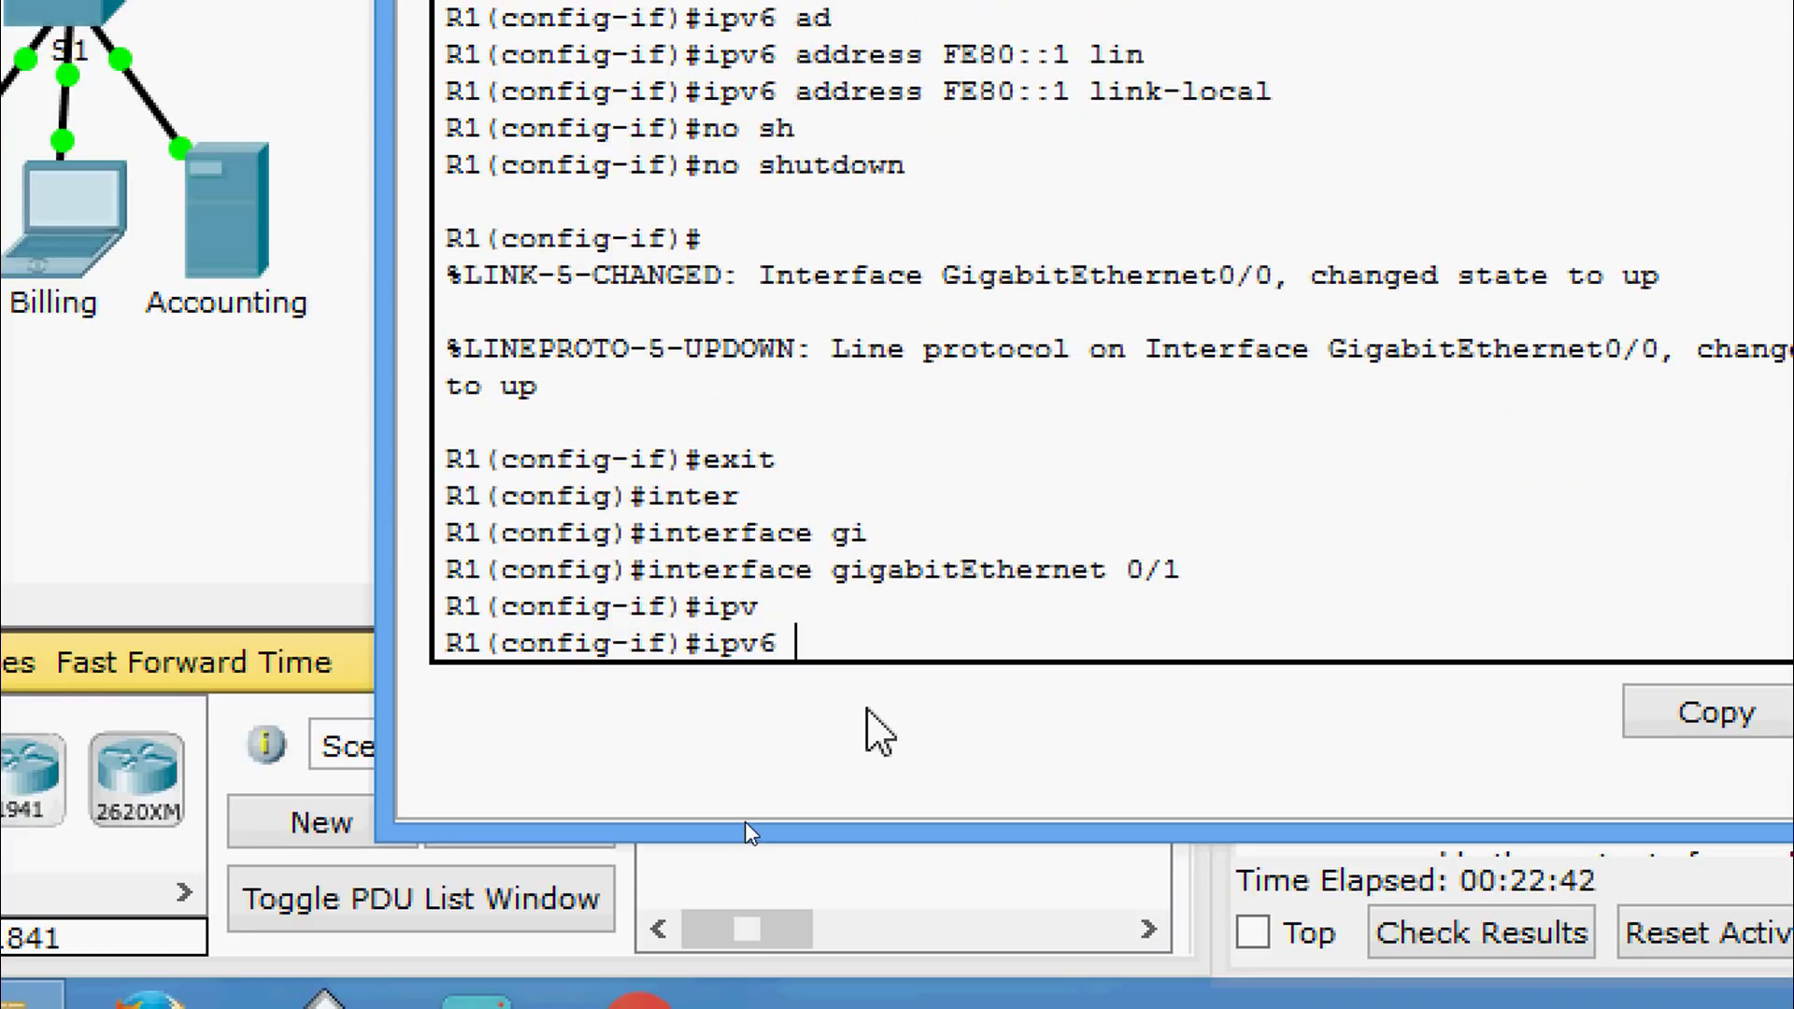
type("ad")
key("Tab")
right_click(1025, 645)
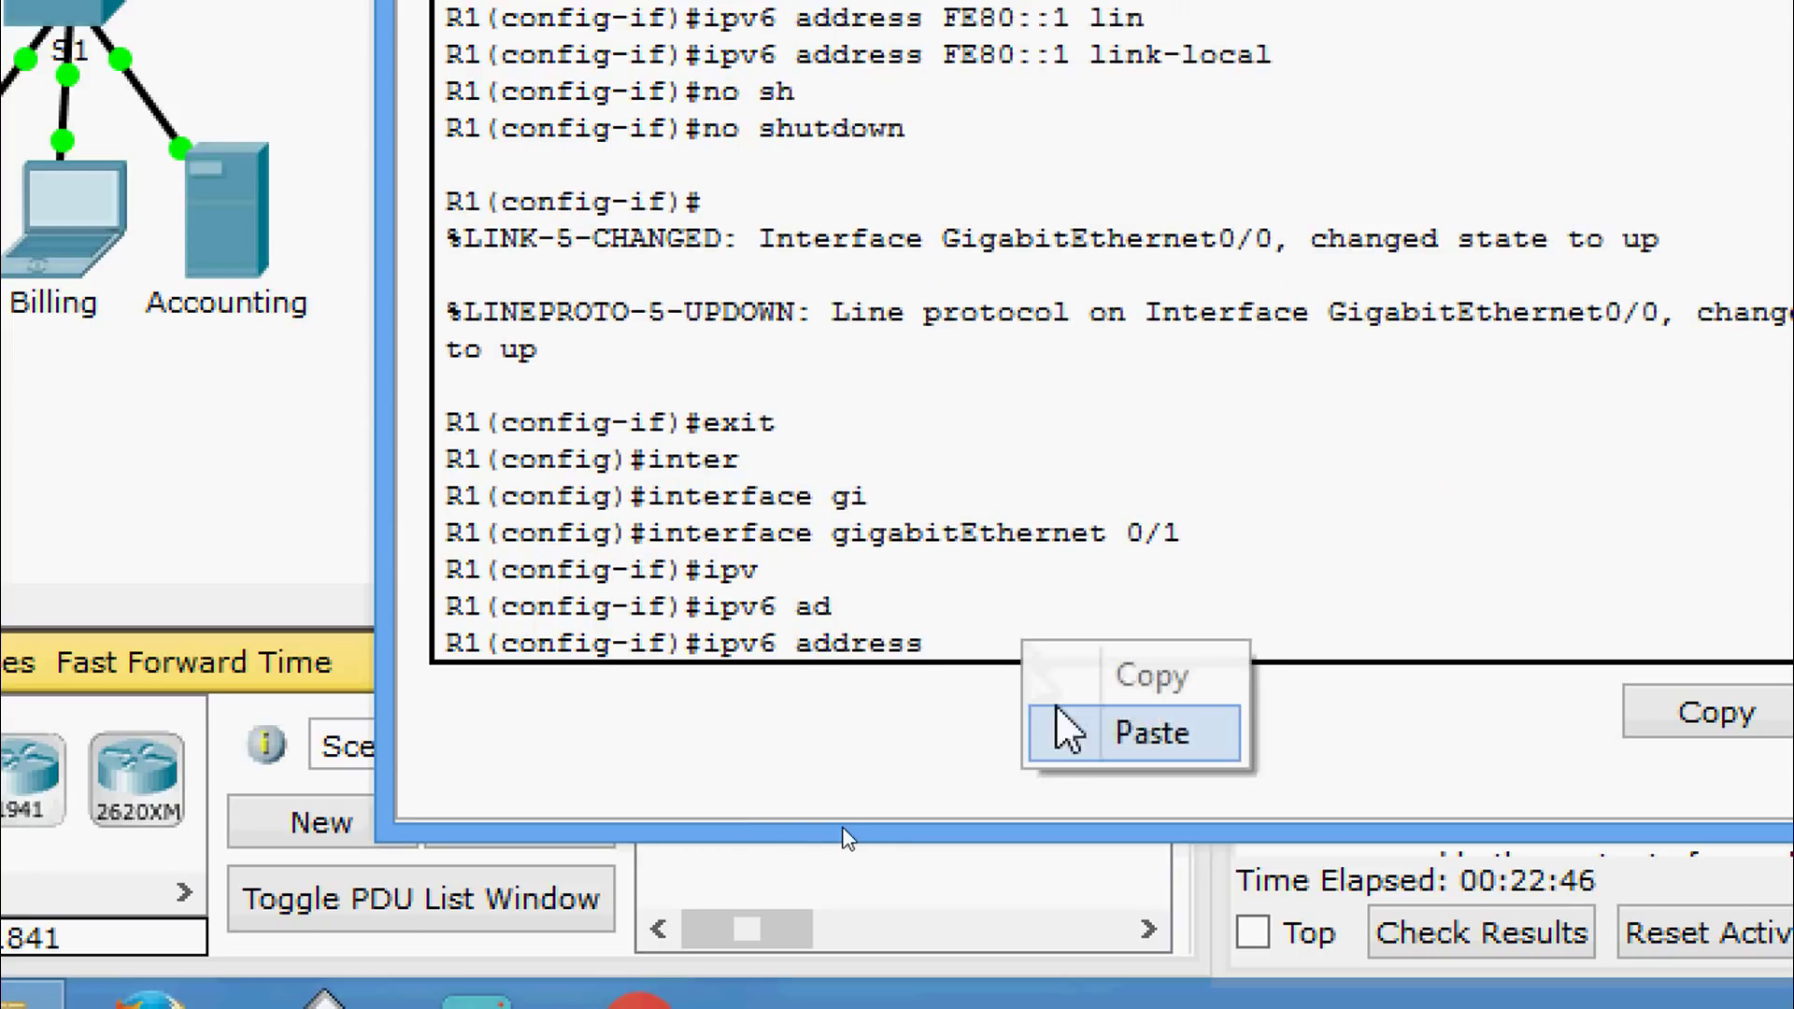
left_click(1065, 729)
key("Return")
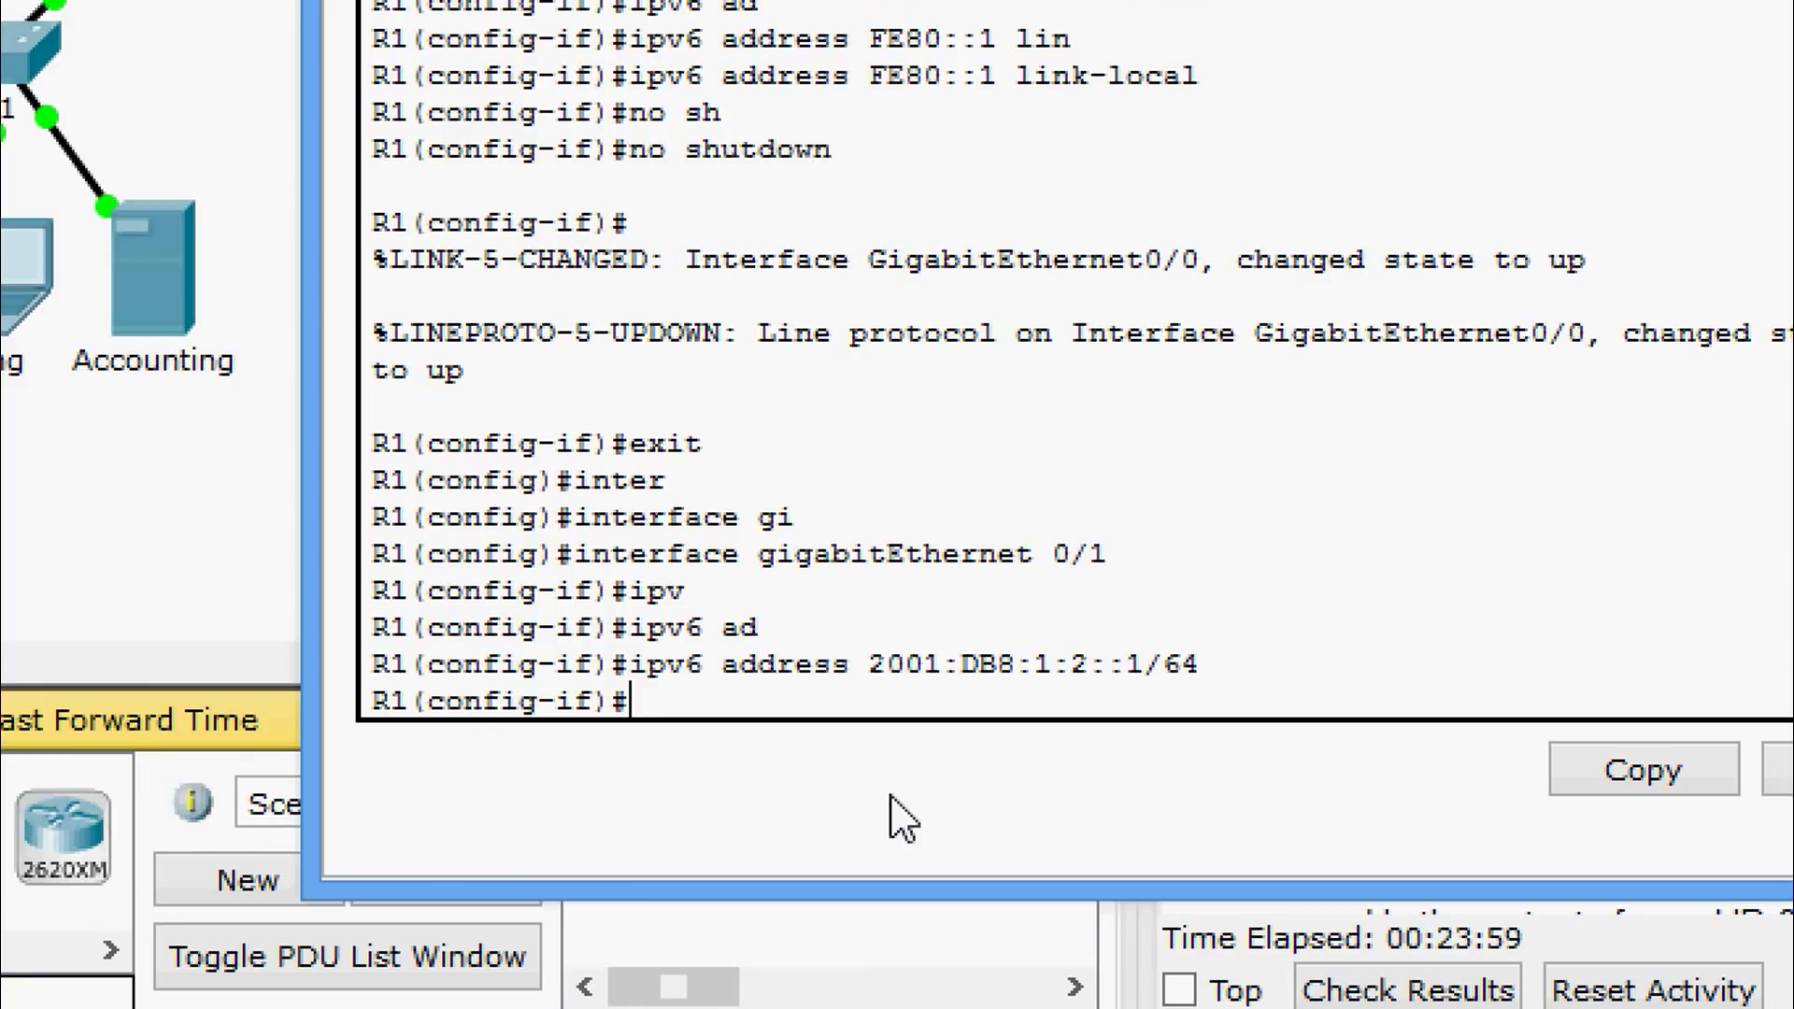
- Configure FE80::1 as the link-local IPv6 address of GigabitEthernet 0/1
type("ipv")
key("Tab")
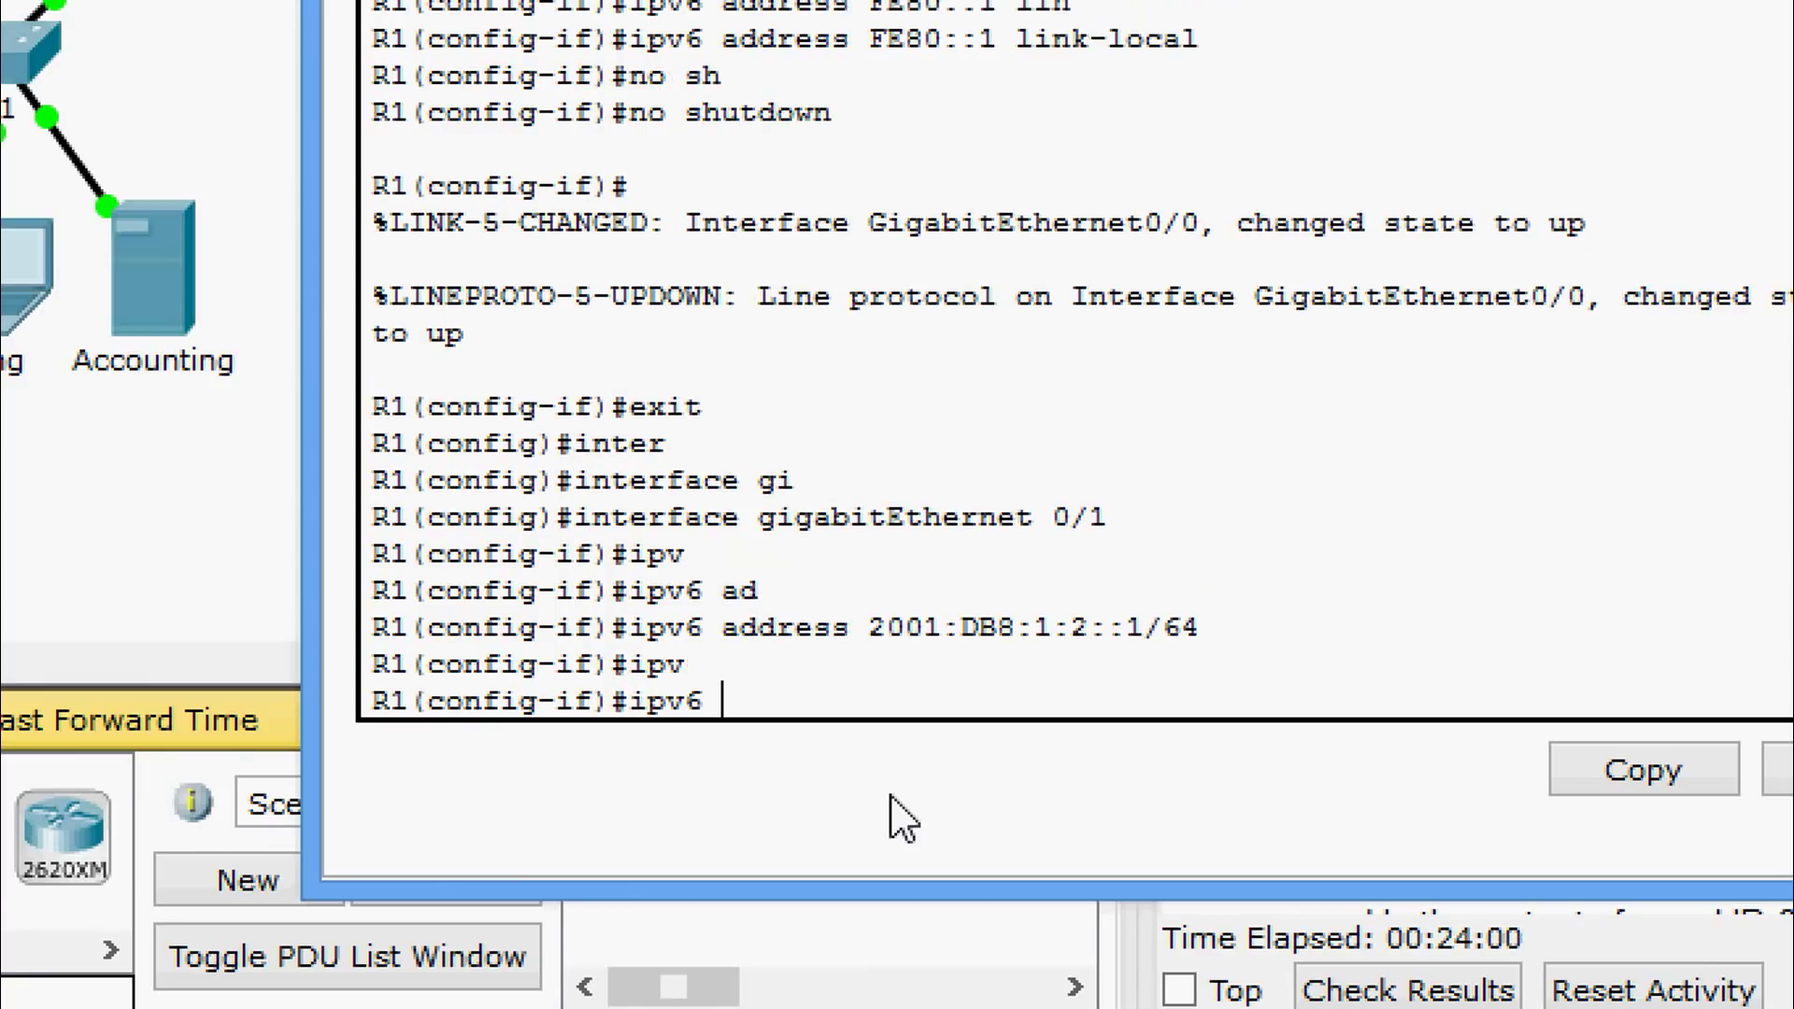
type("ad")
key("Tab")
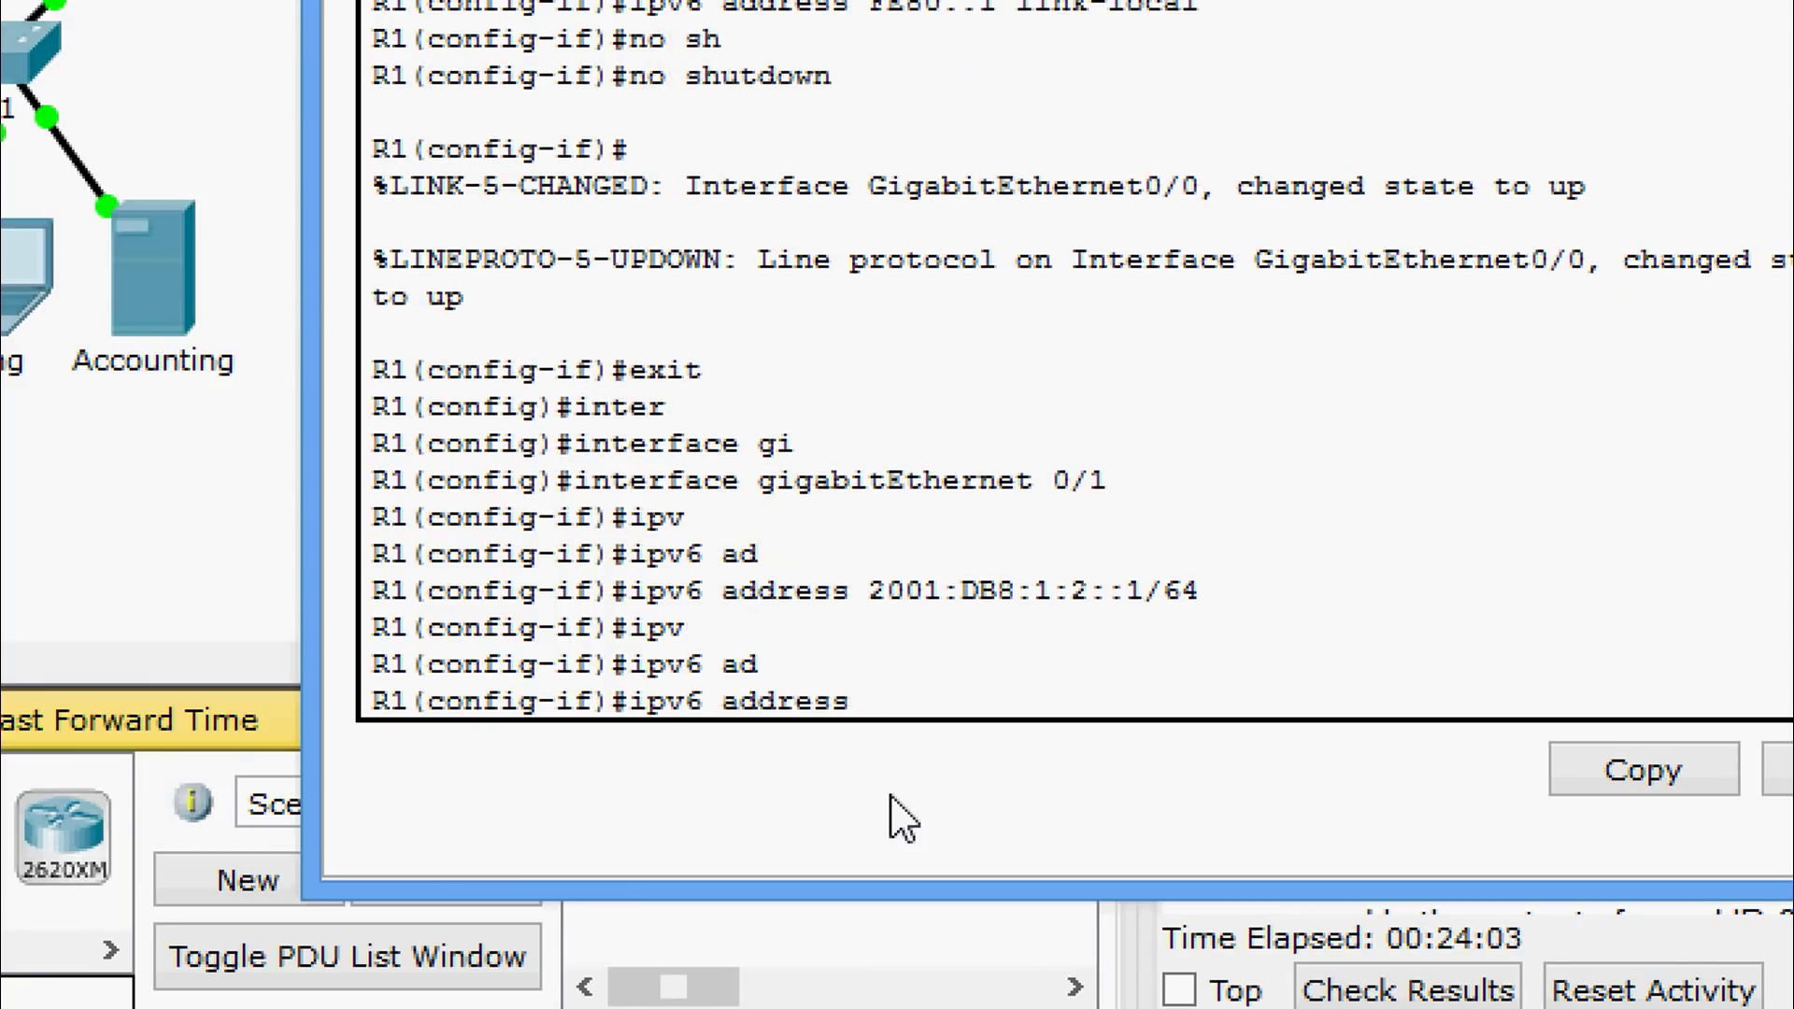
right_click(930, 694)
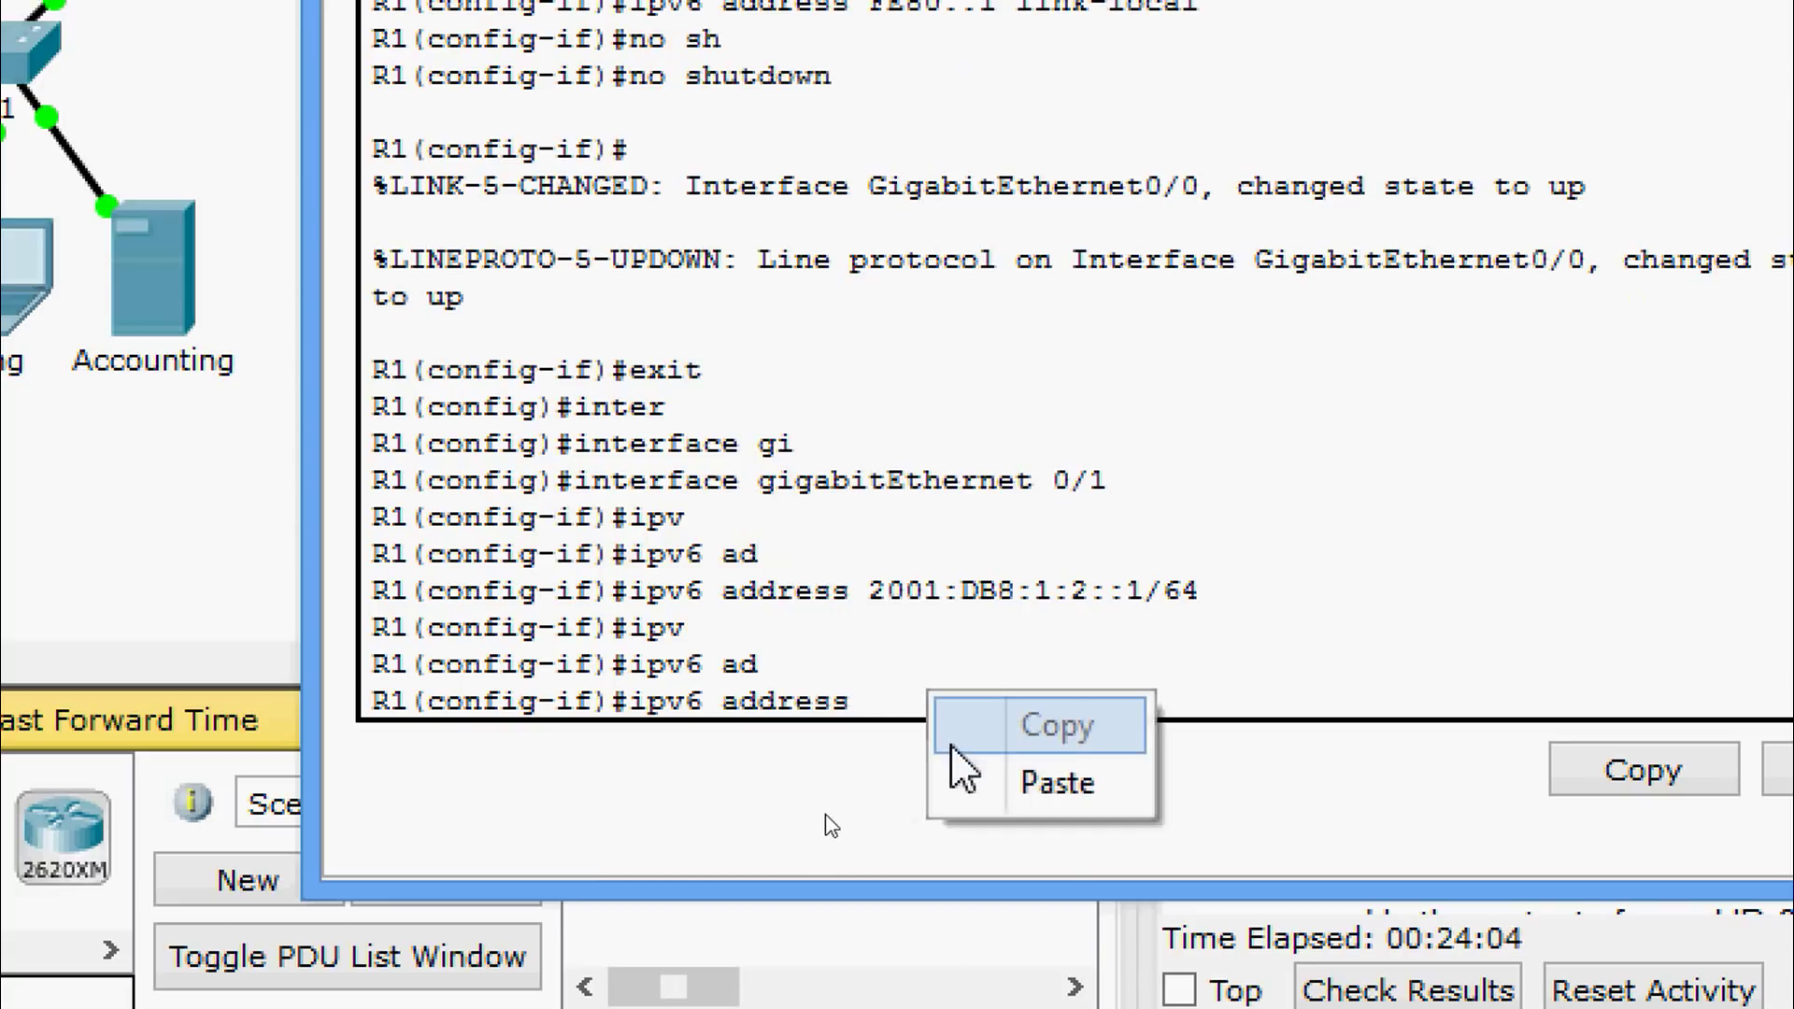
left_click(962, 783)
type("link")
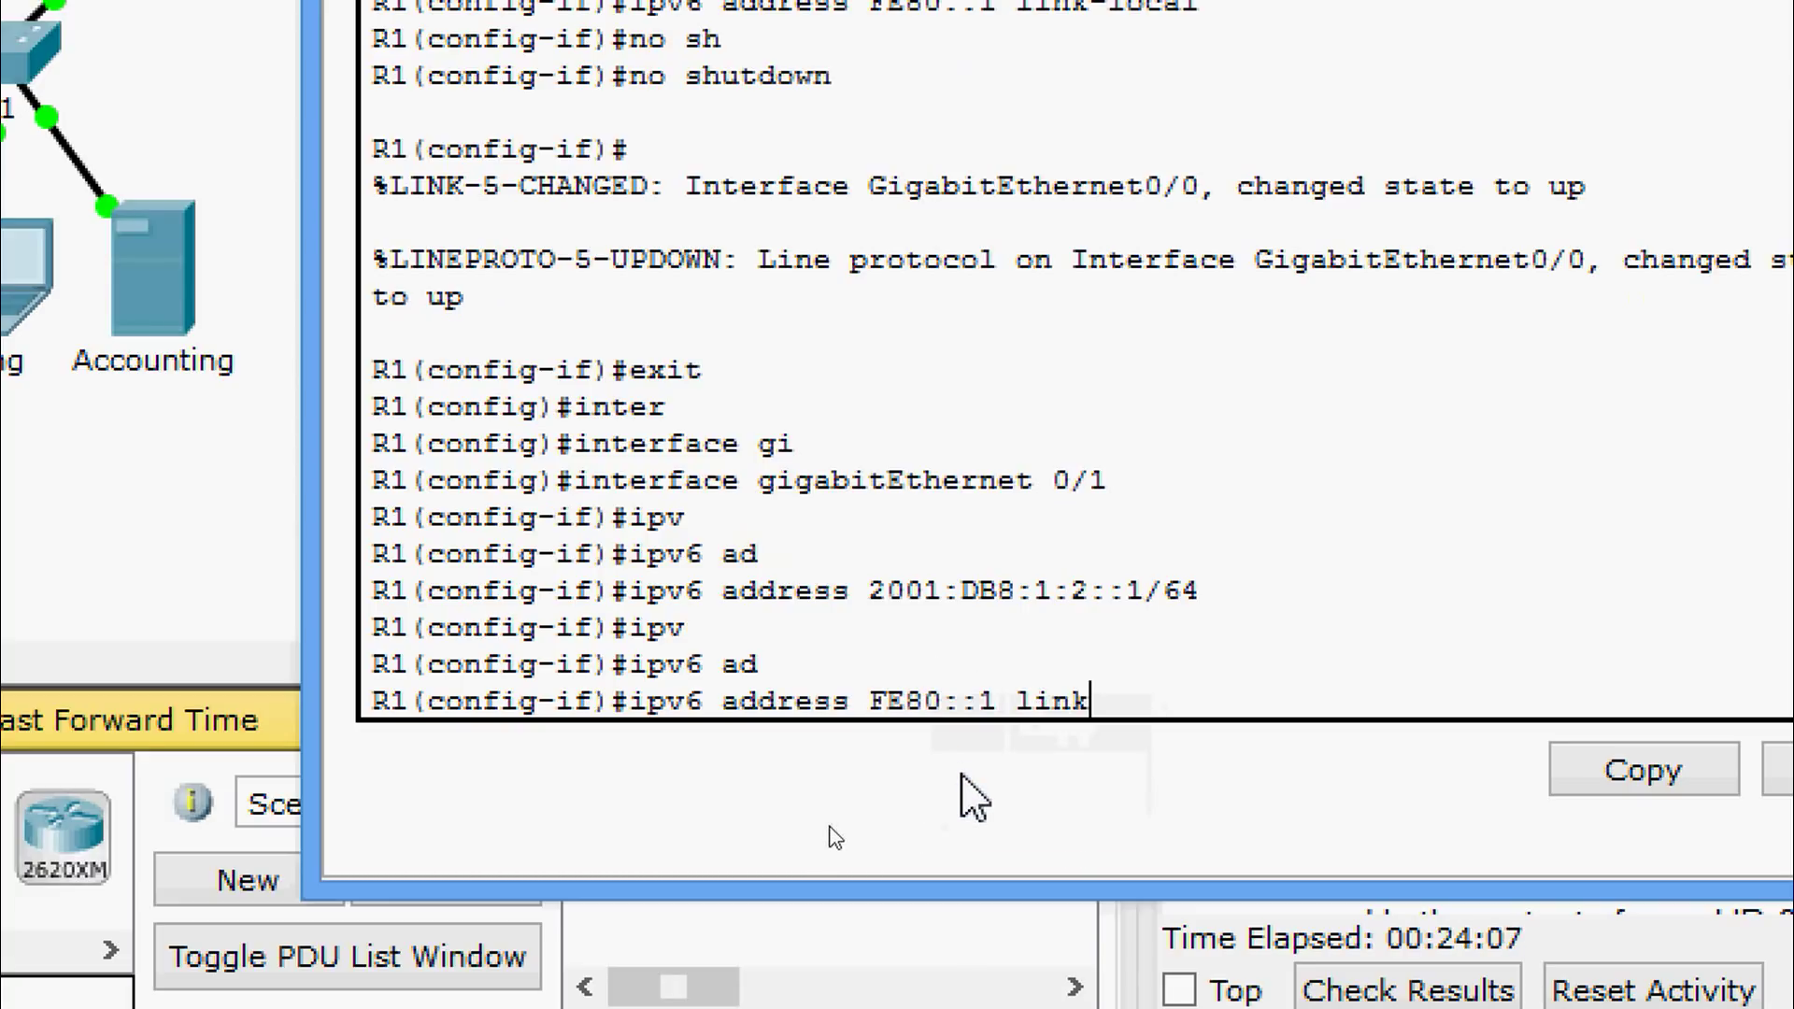
key("Tab")
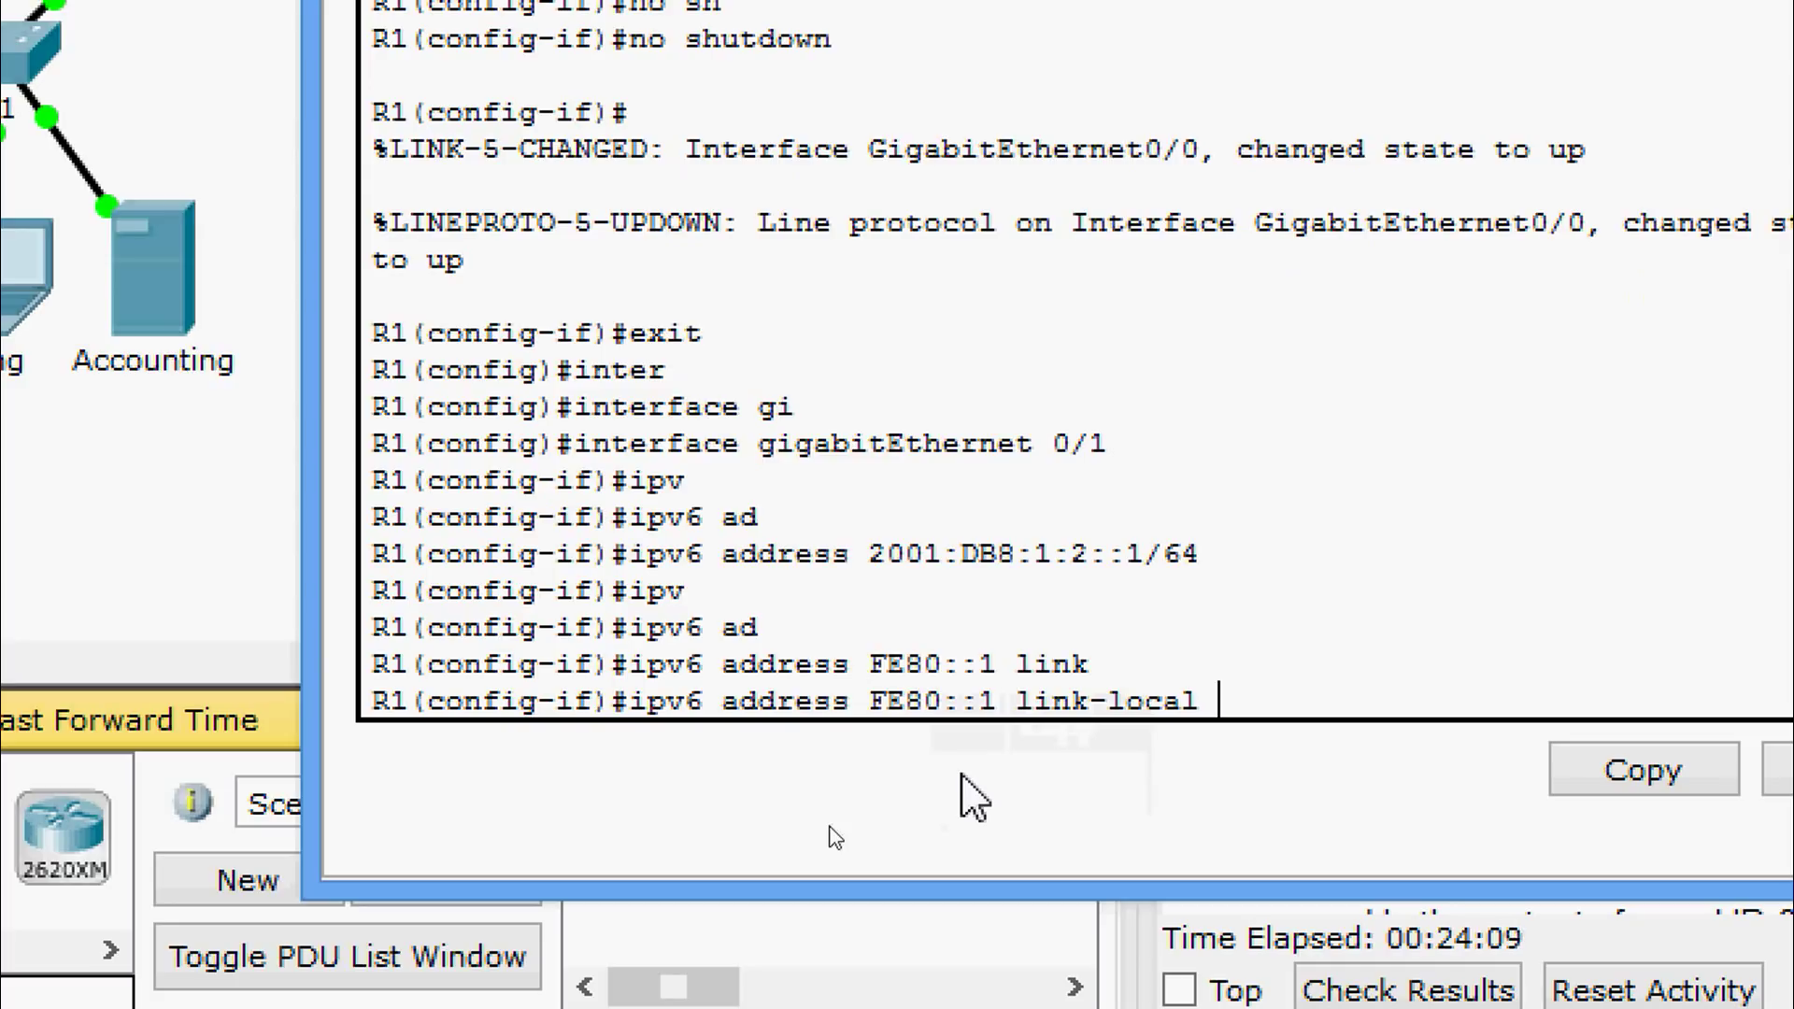
key("Return")
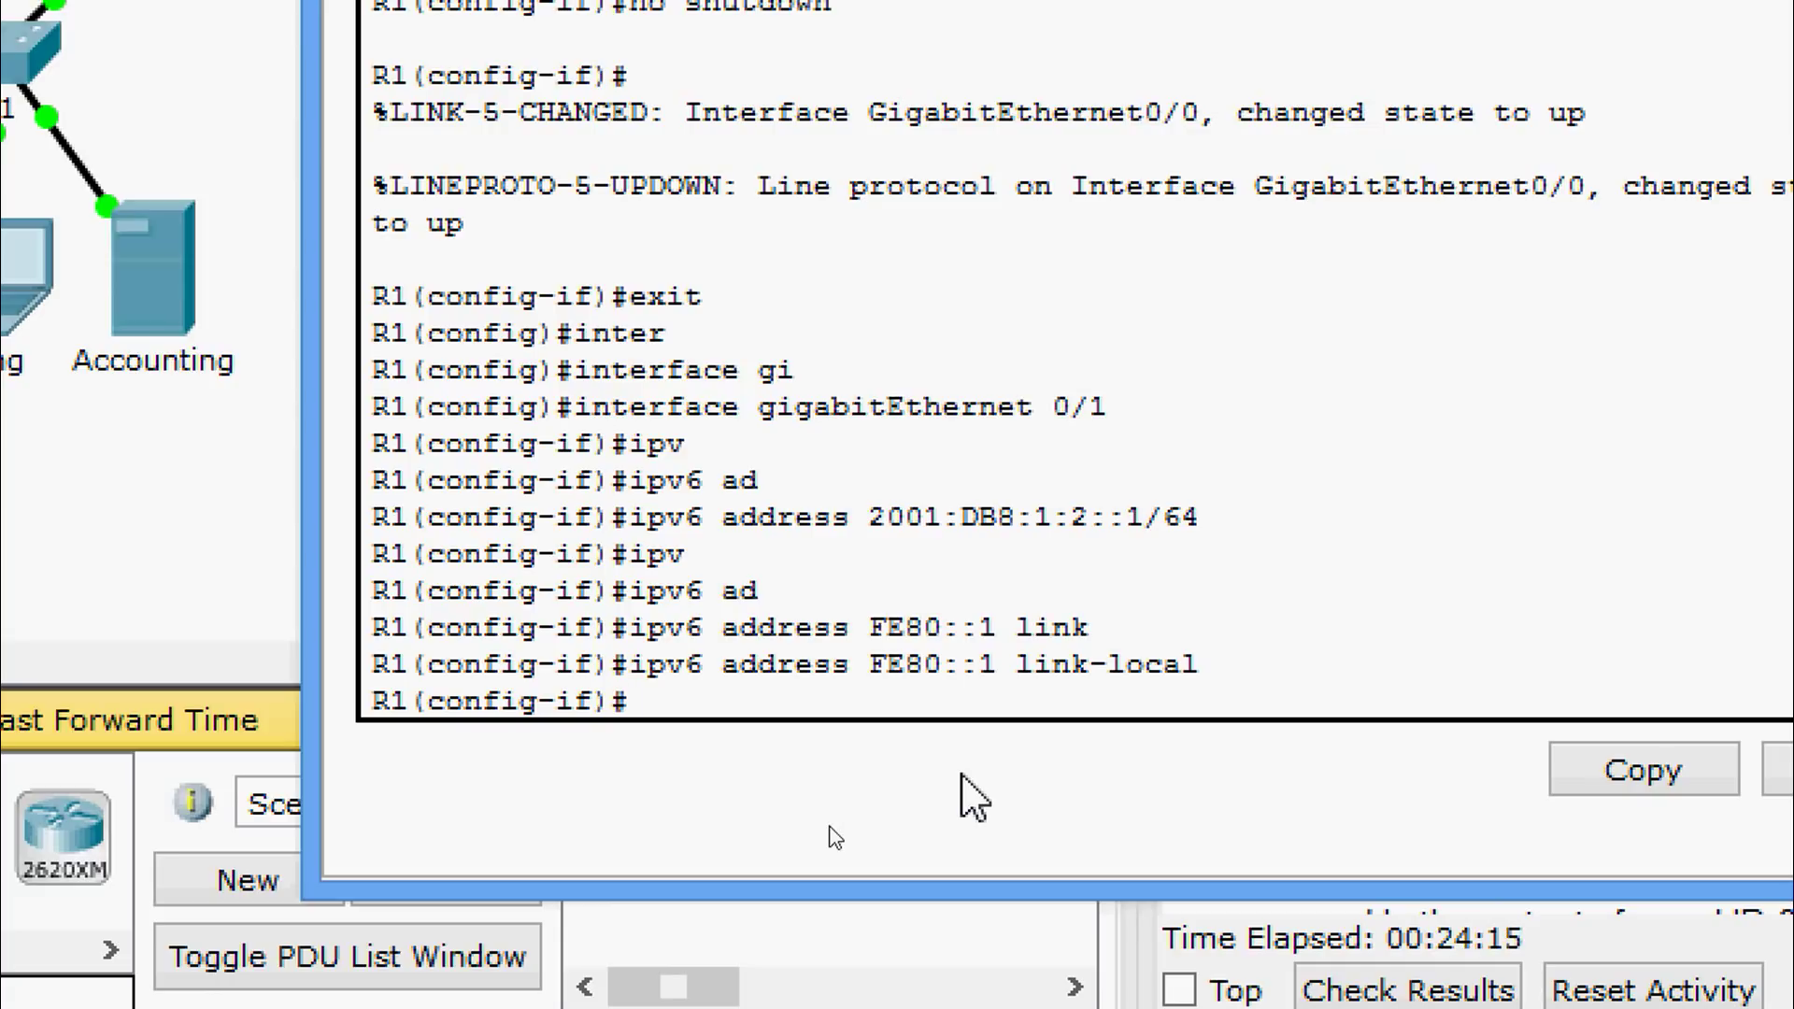
- Activate the GigabitEthernet 0/1 interface with the no shutdown command
type("no")
key("Tab")
type("shu")
key("Tab")
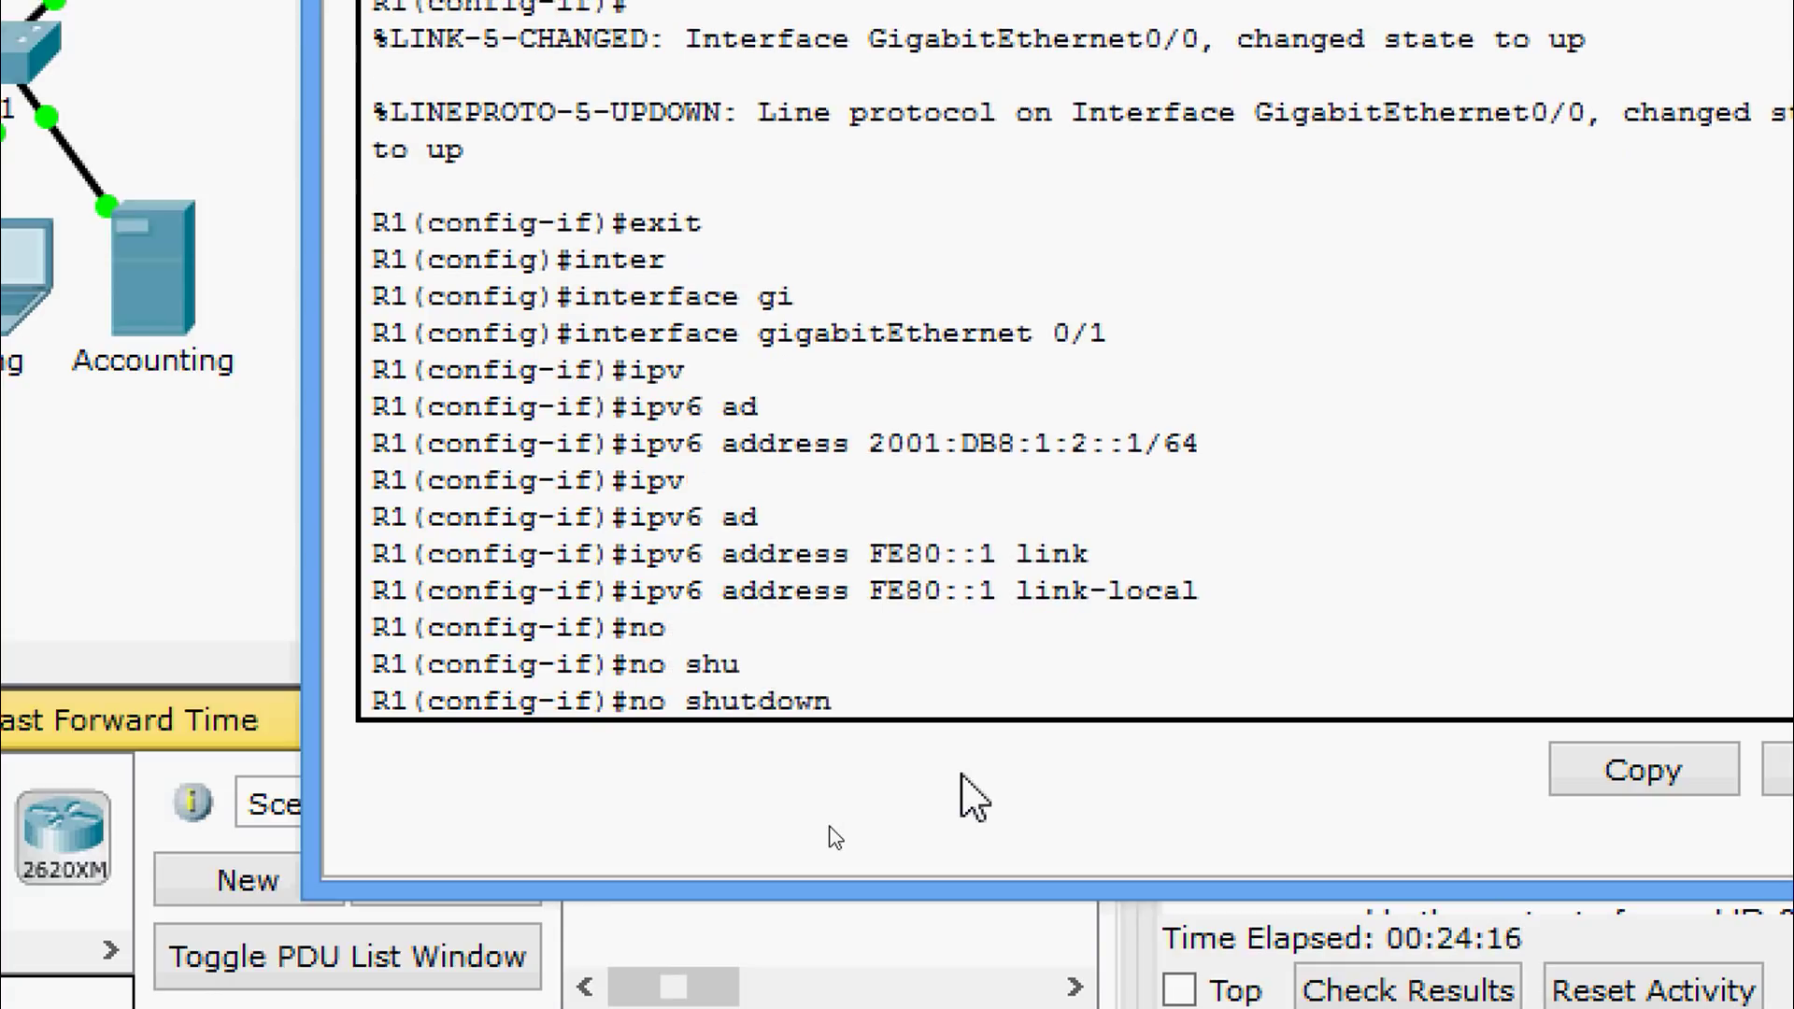
key("Return")
key("Return")
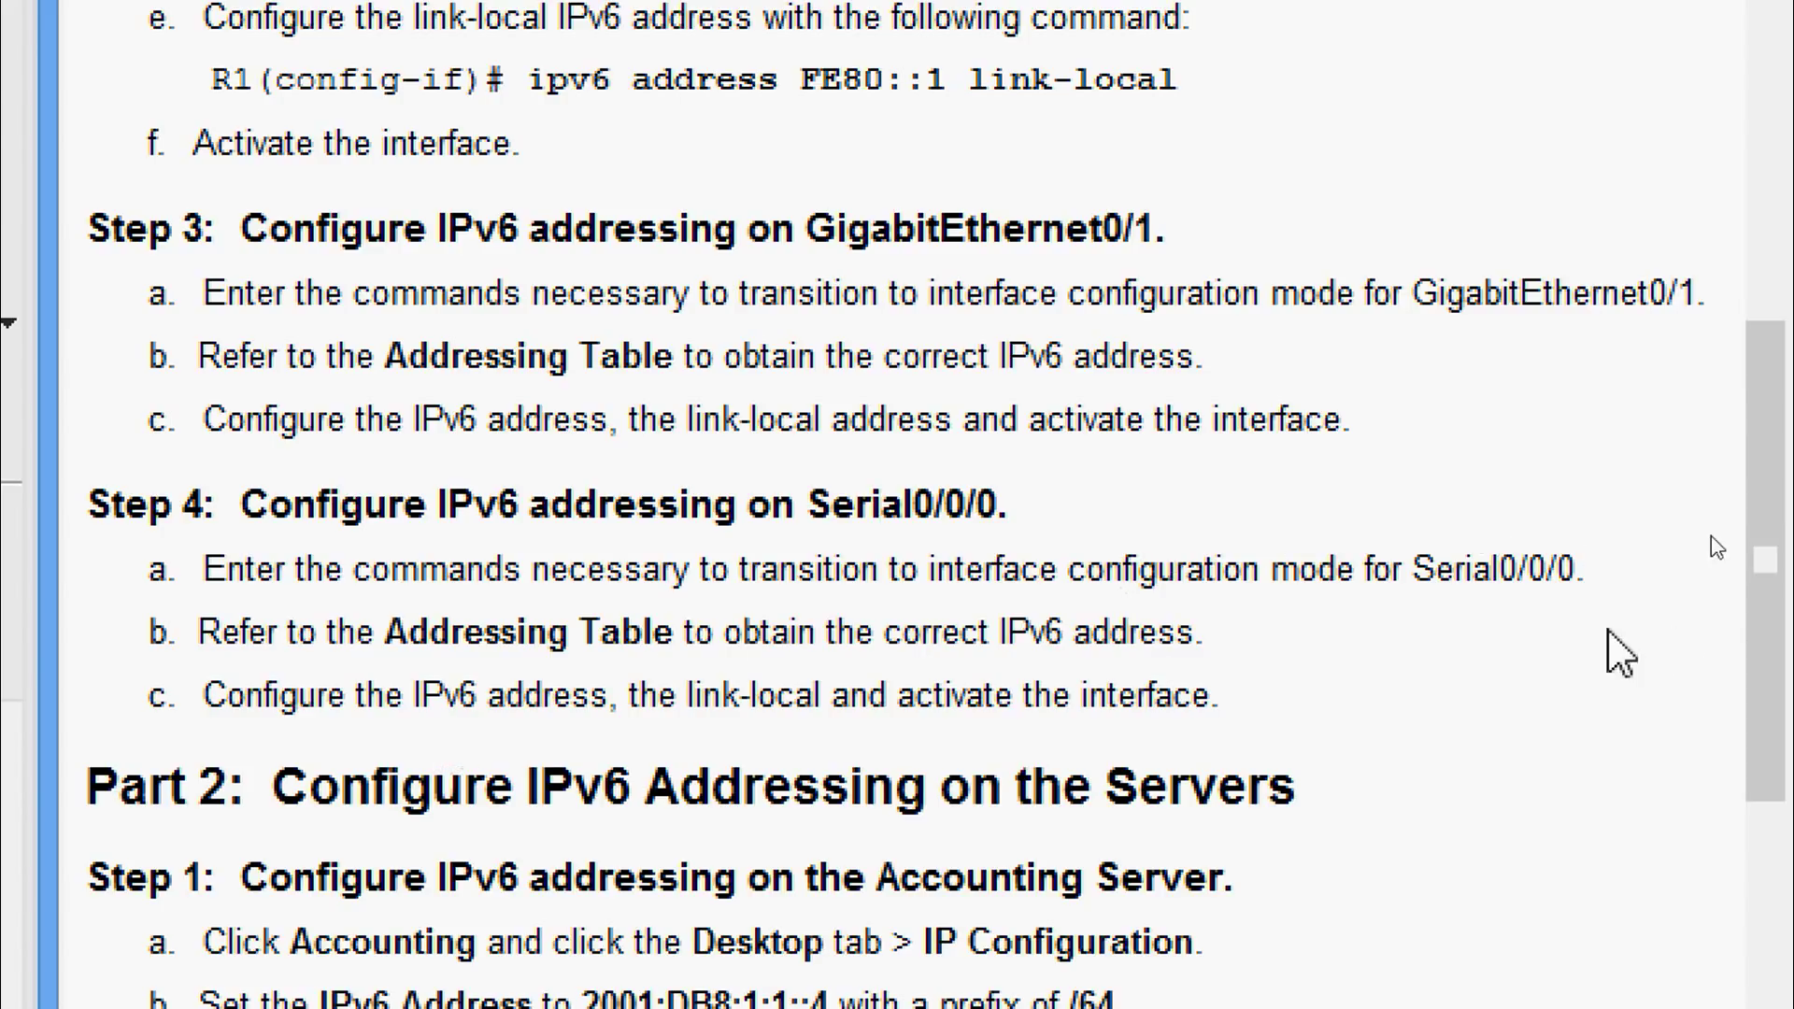
- Copy R1's S0/0/0 IPv6 address 2001:DB8:1:A001::2/64 from the Addressing Table in the activity instructions
left_click_drag(1769, 654, 1771, 252)
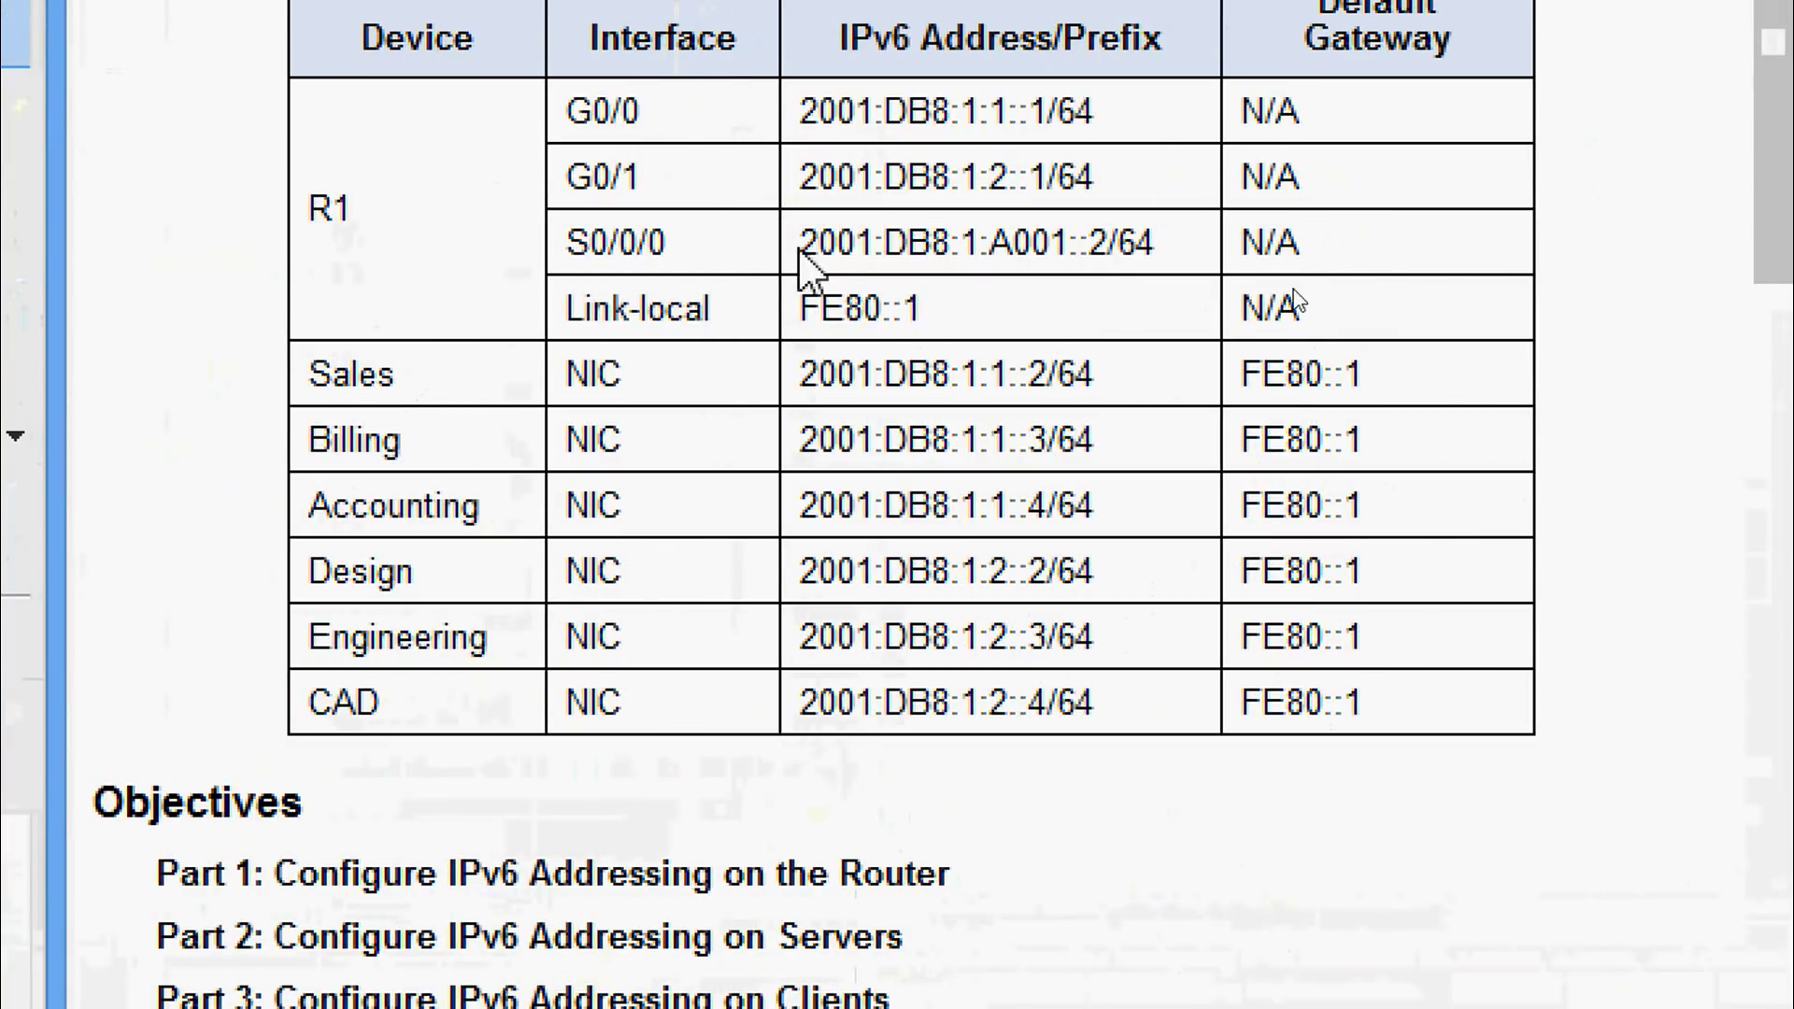
left_click_drag(801, 245, 1157, 248)
key("ctrl+c")
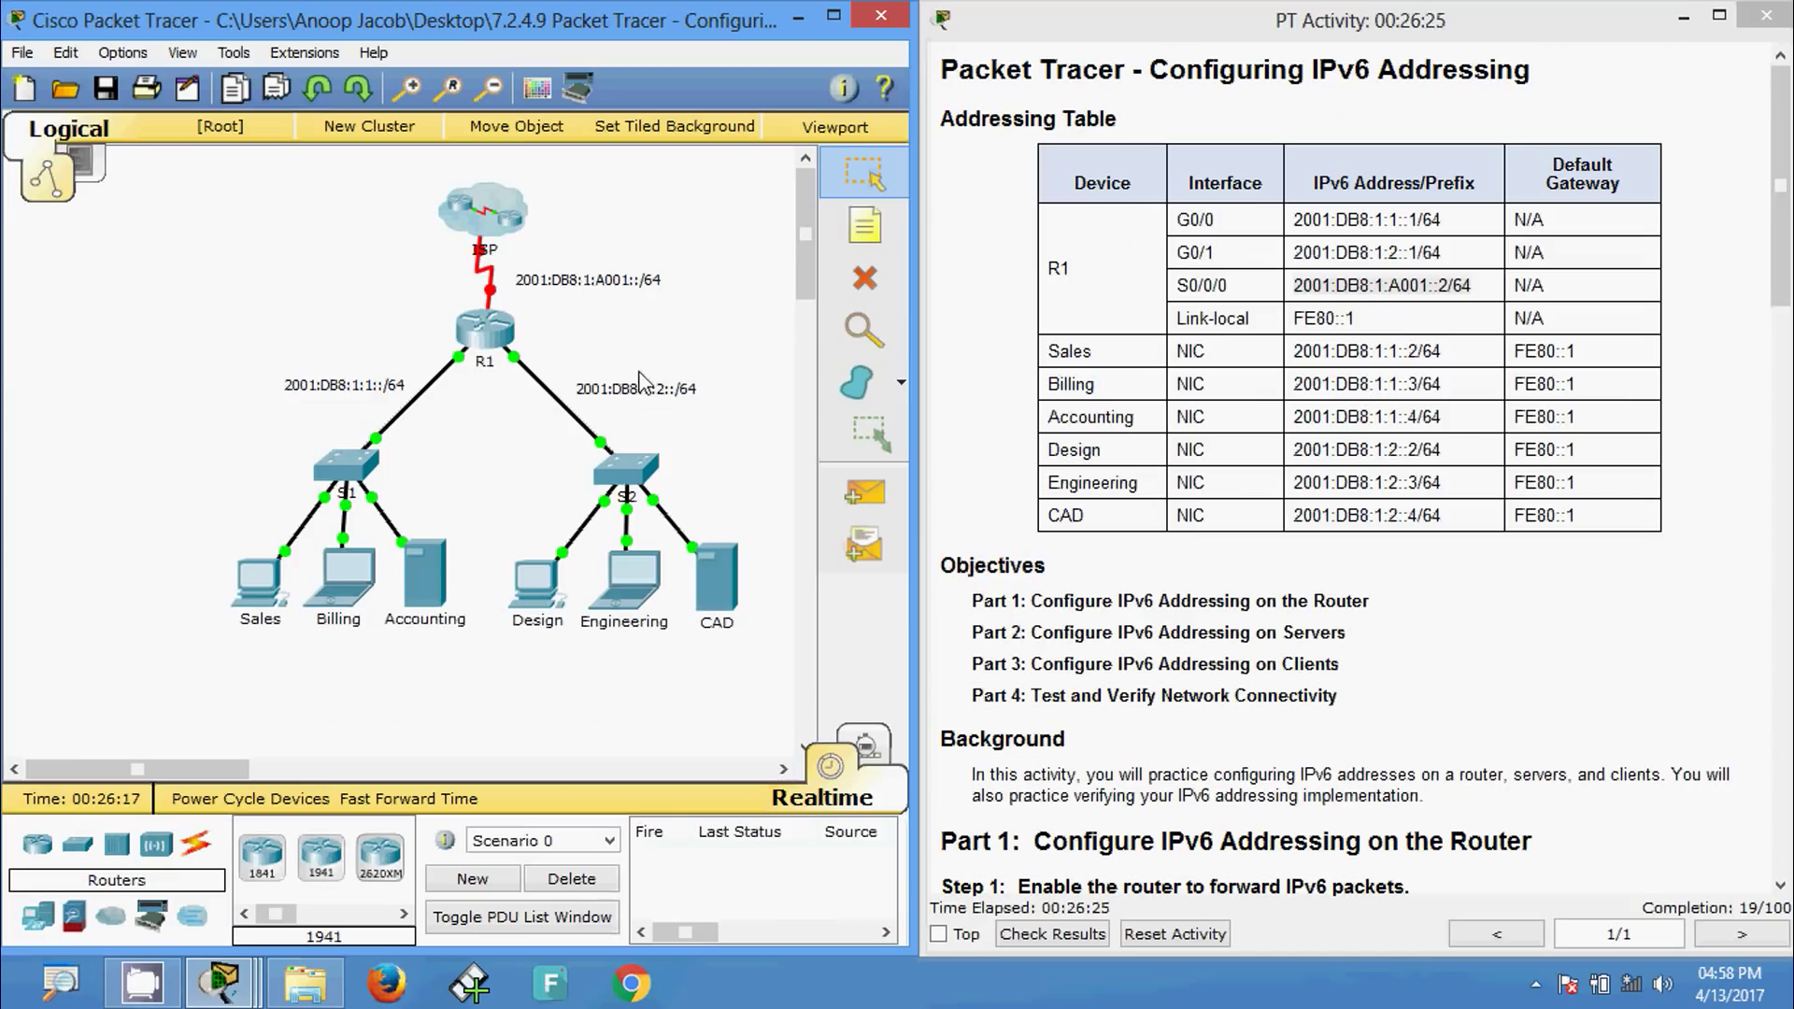
- Reopen R1's command line and enter interface configuration mode for serial 0/0/0
left_click(479, 334)
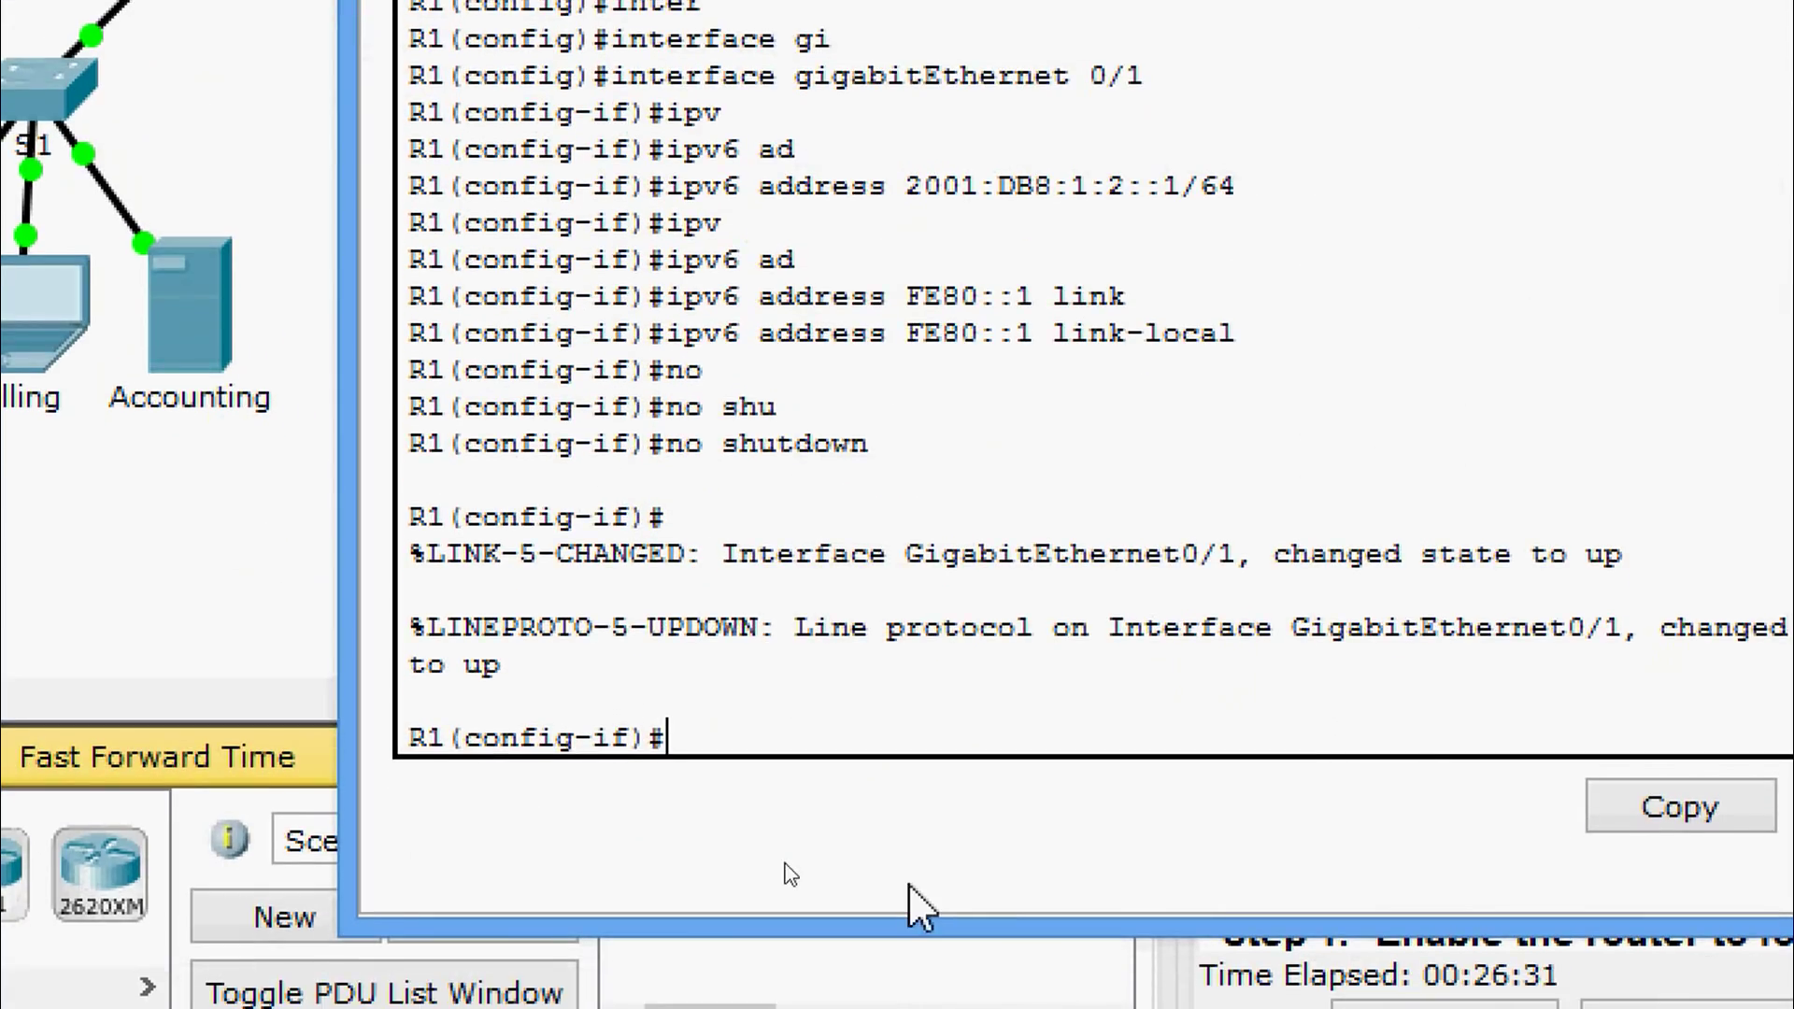
type("ints")
key("BackSpace")
type("ser 0/0/0")
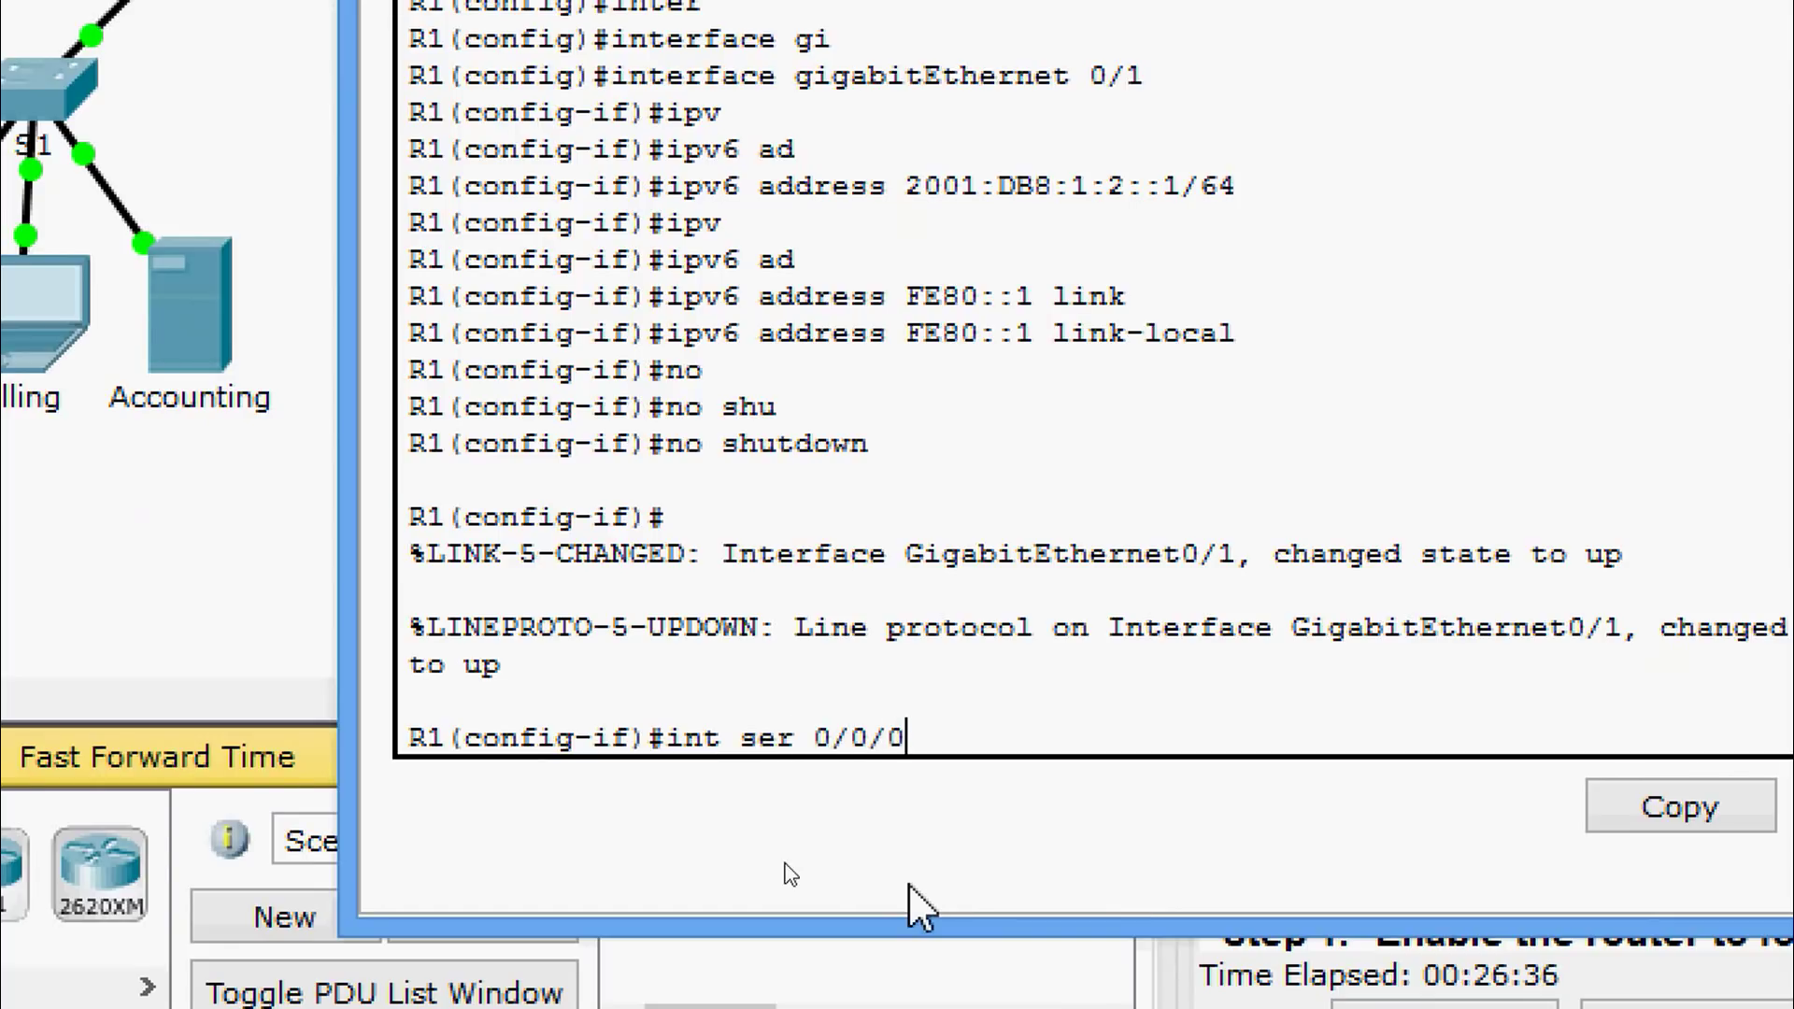
key("Return")
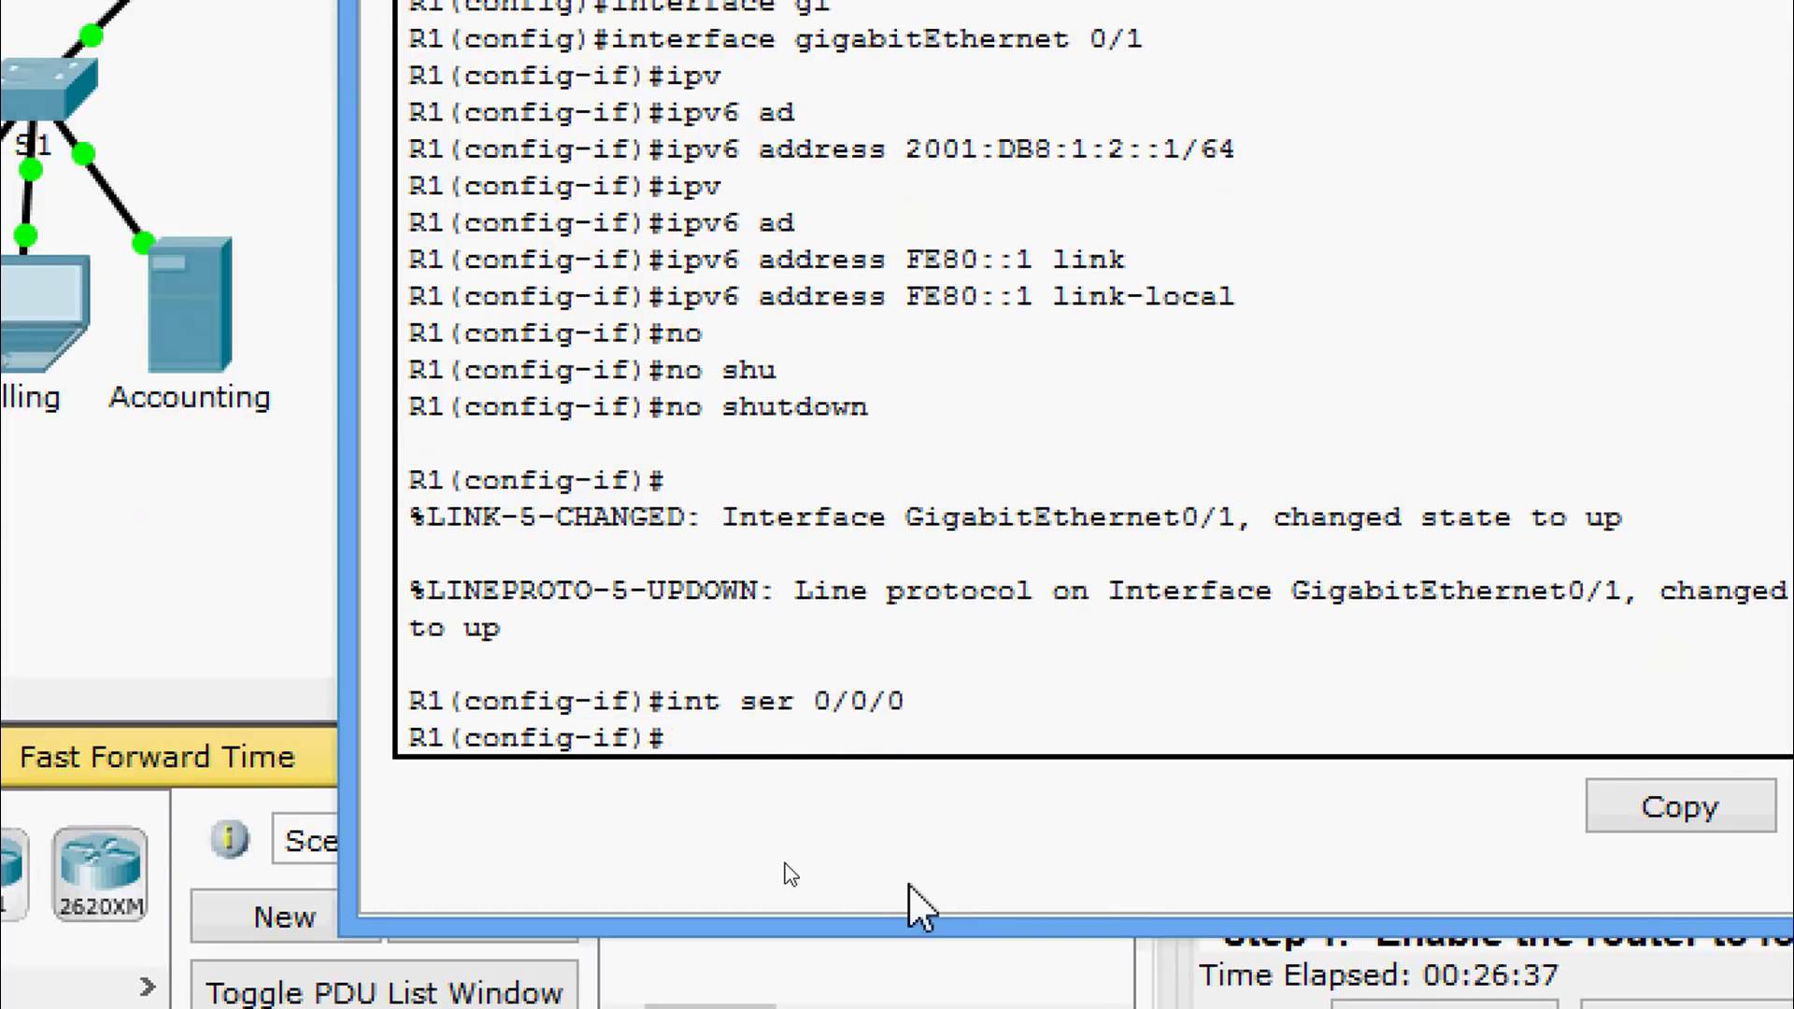
- Assign the copied IPv6 address 2001:DB8:1:A001::2/64 to Serial 0/0/0
type("ip v")
key("Tab")
type("ad")
key("Tab")
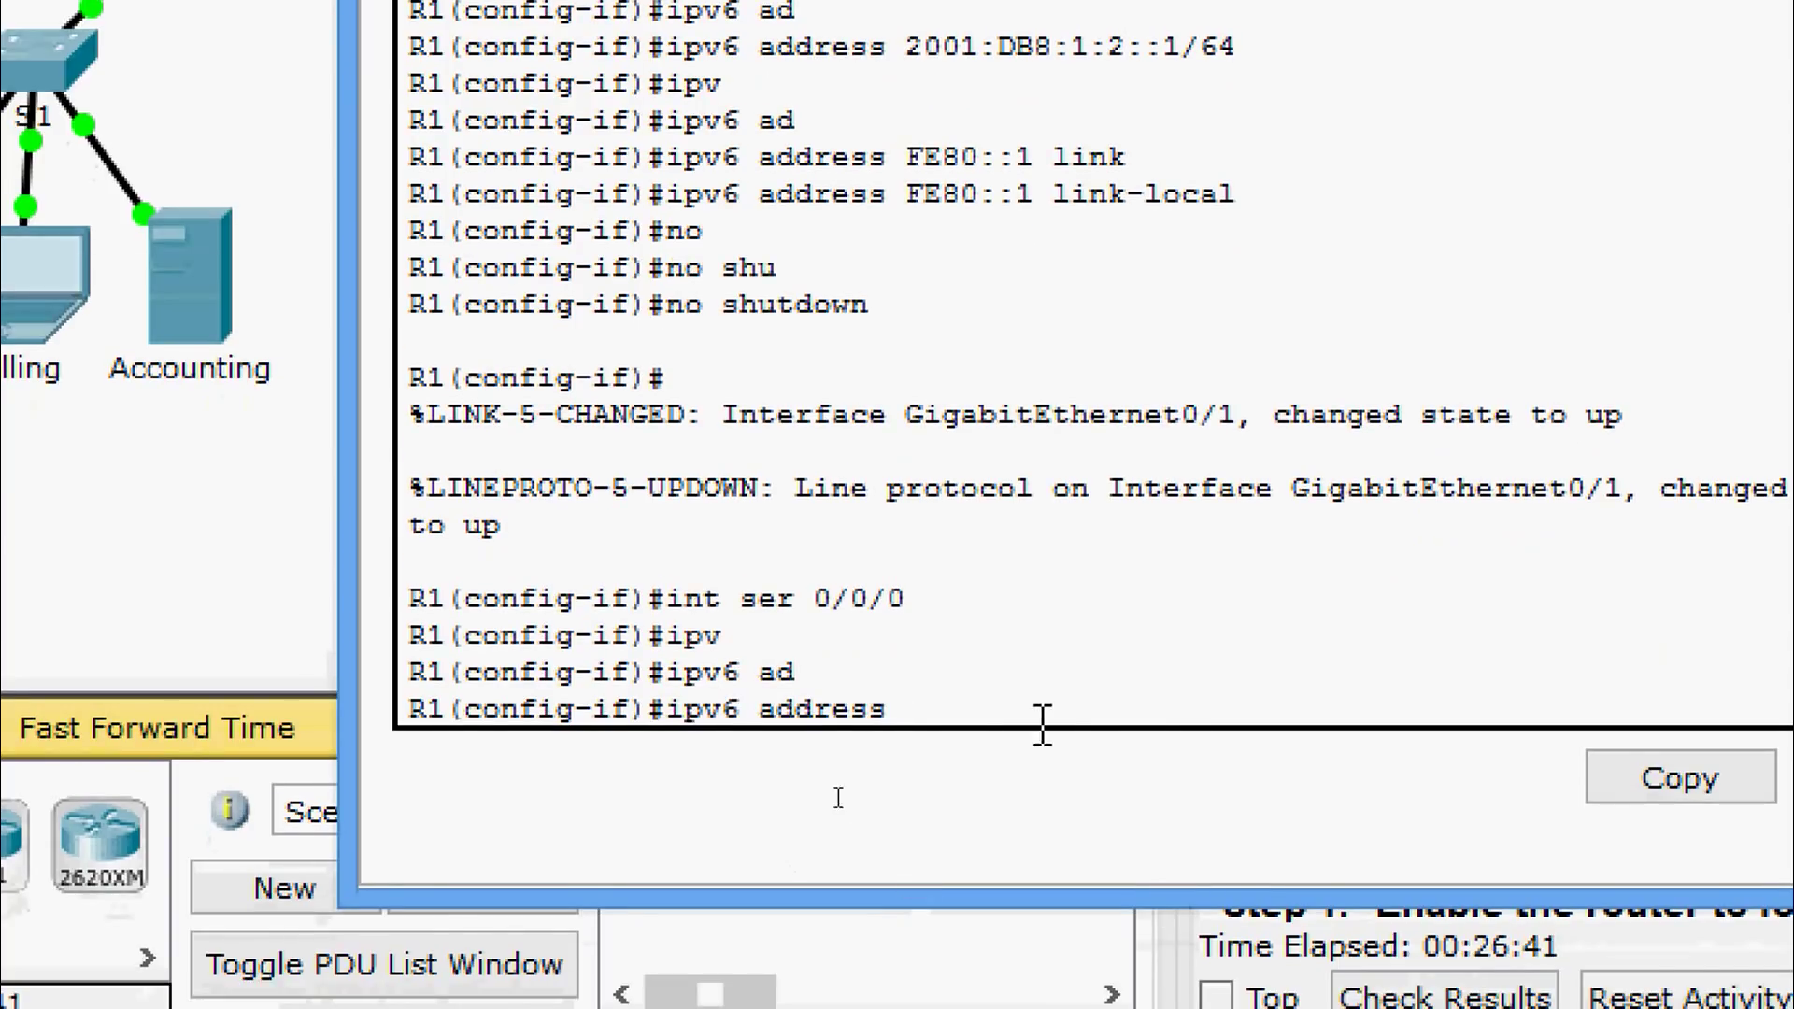
right_click(973, 749)
left_click(1022, 822)
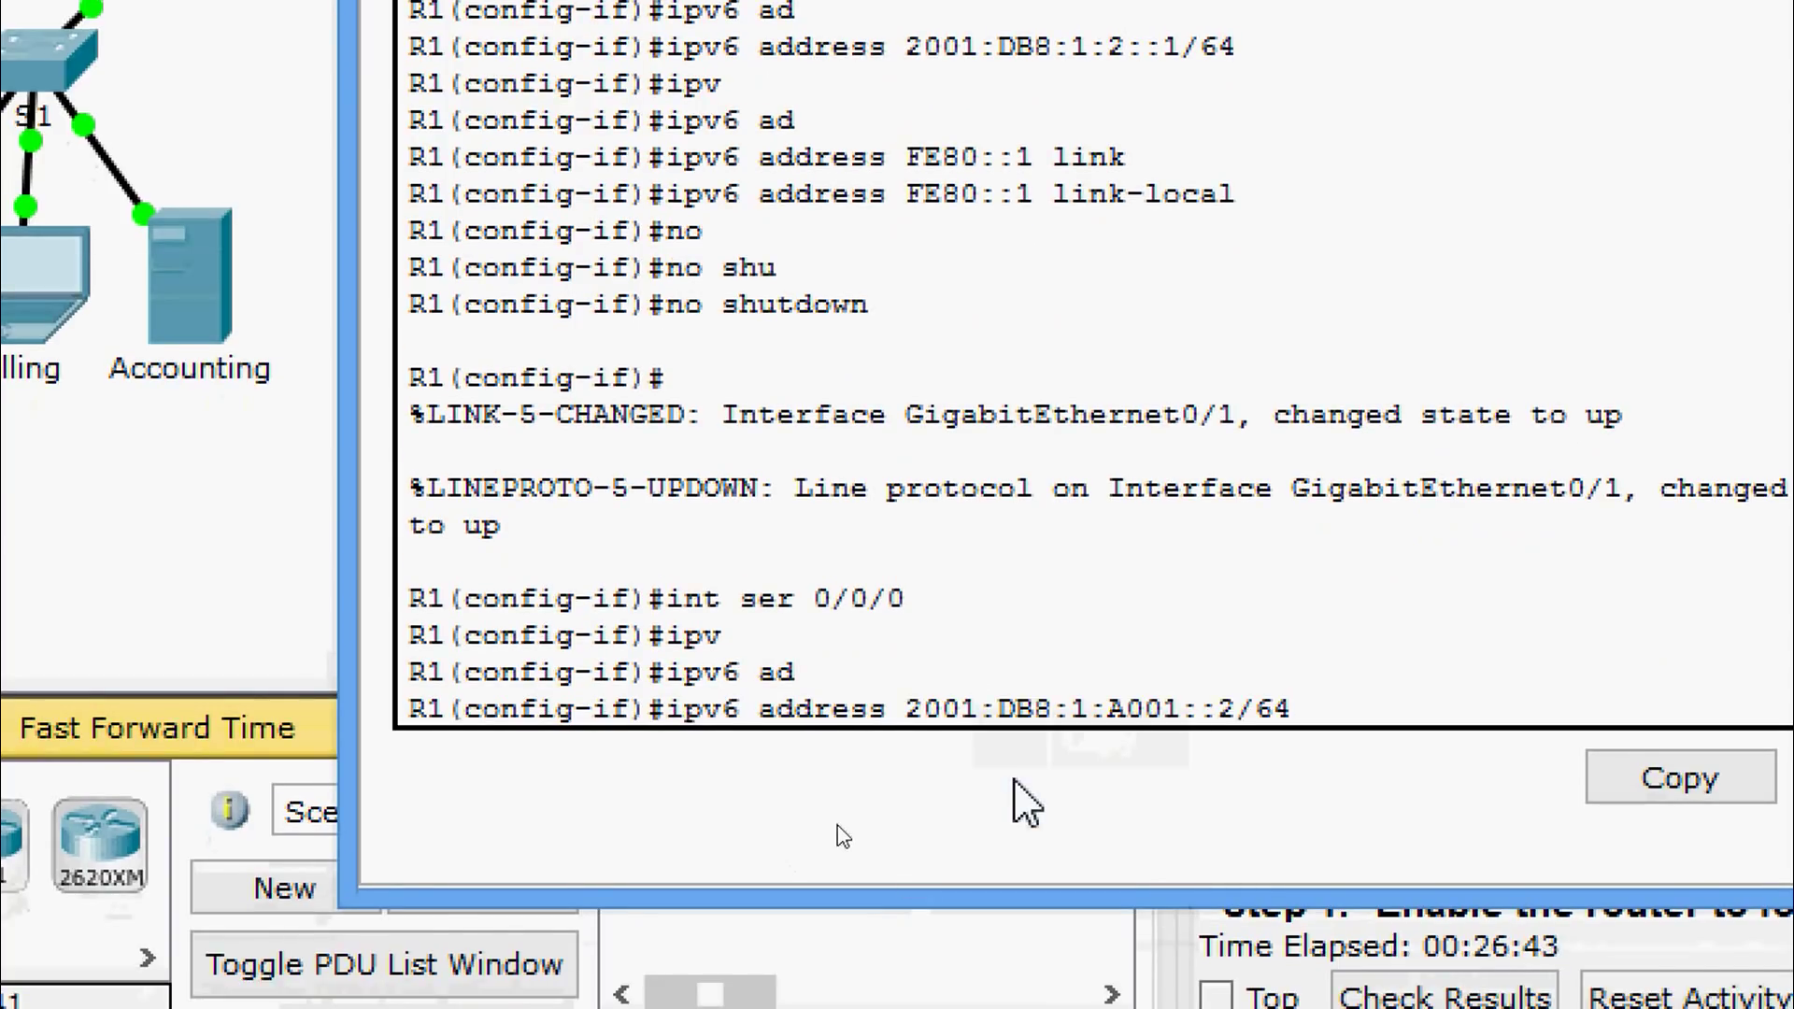
key("Return")
- Configure FE80::1 as the link-local address of Serial 0/0/0 by reusing the earlier link-local command from the history
key("Up")
key("Up")
key("Up")
key("Up")
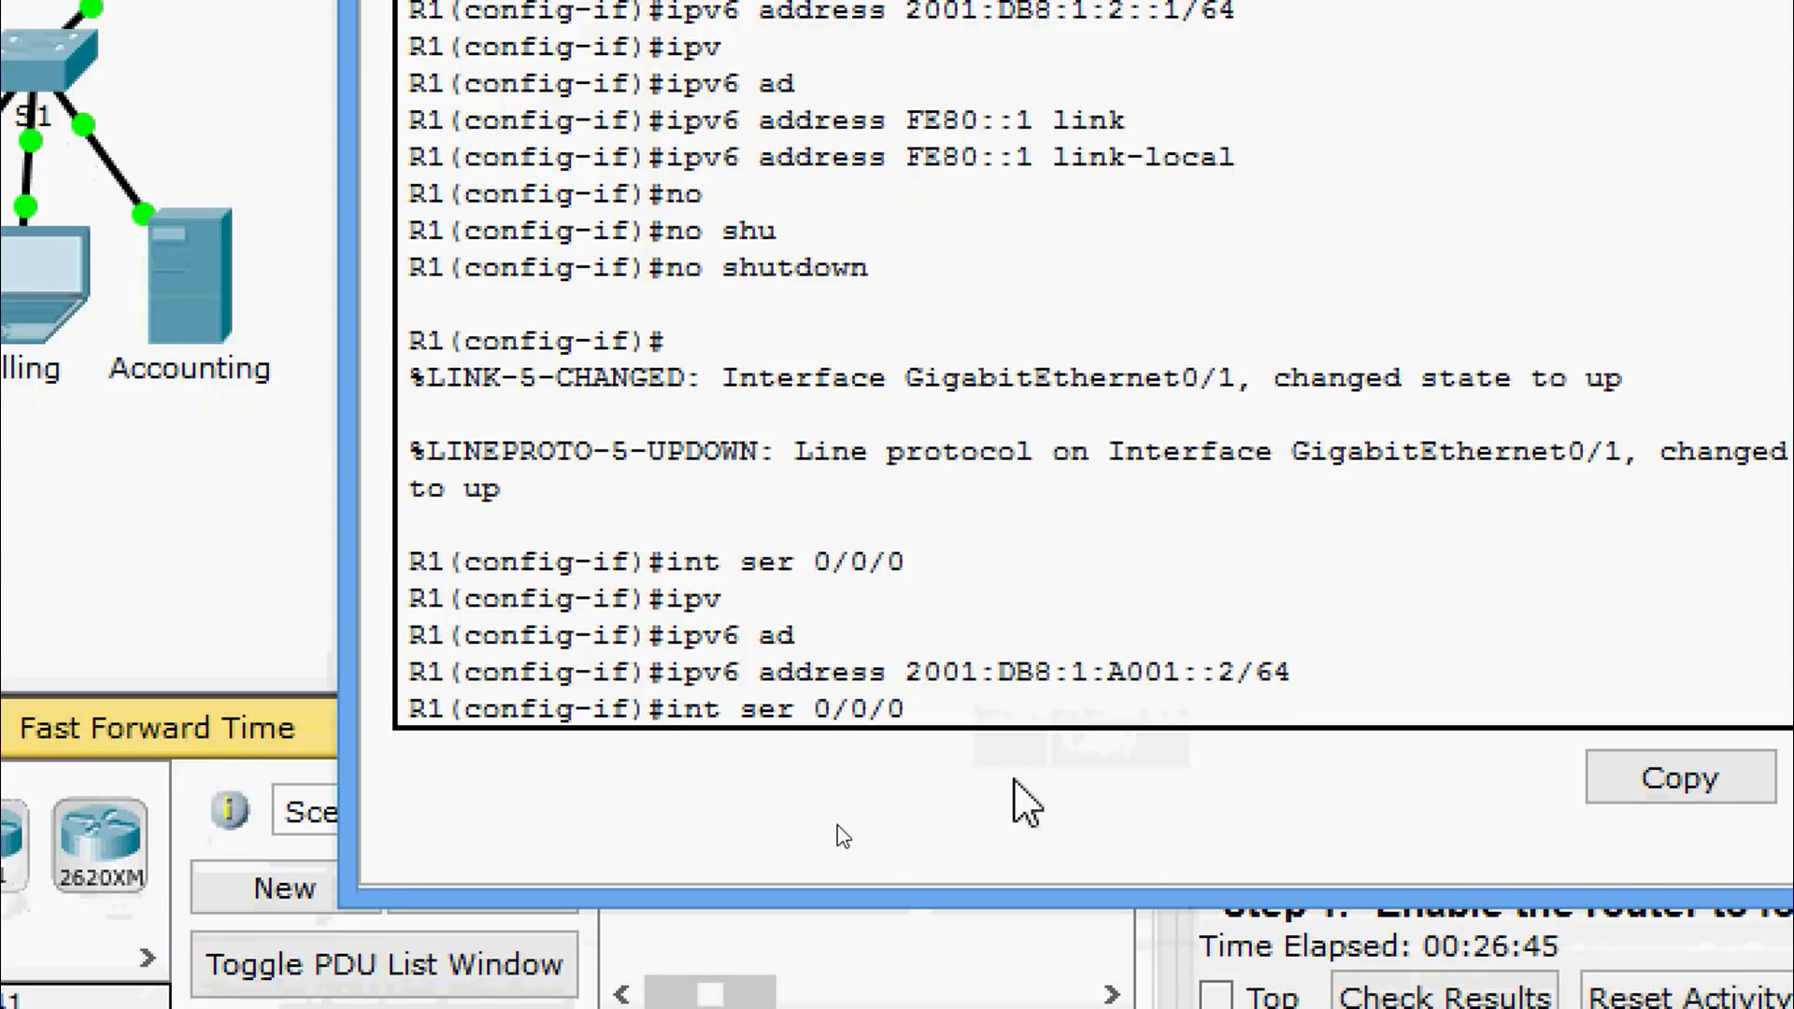
key("Up")
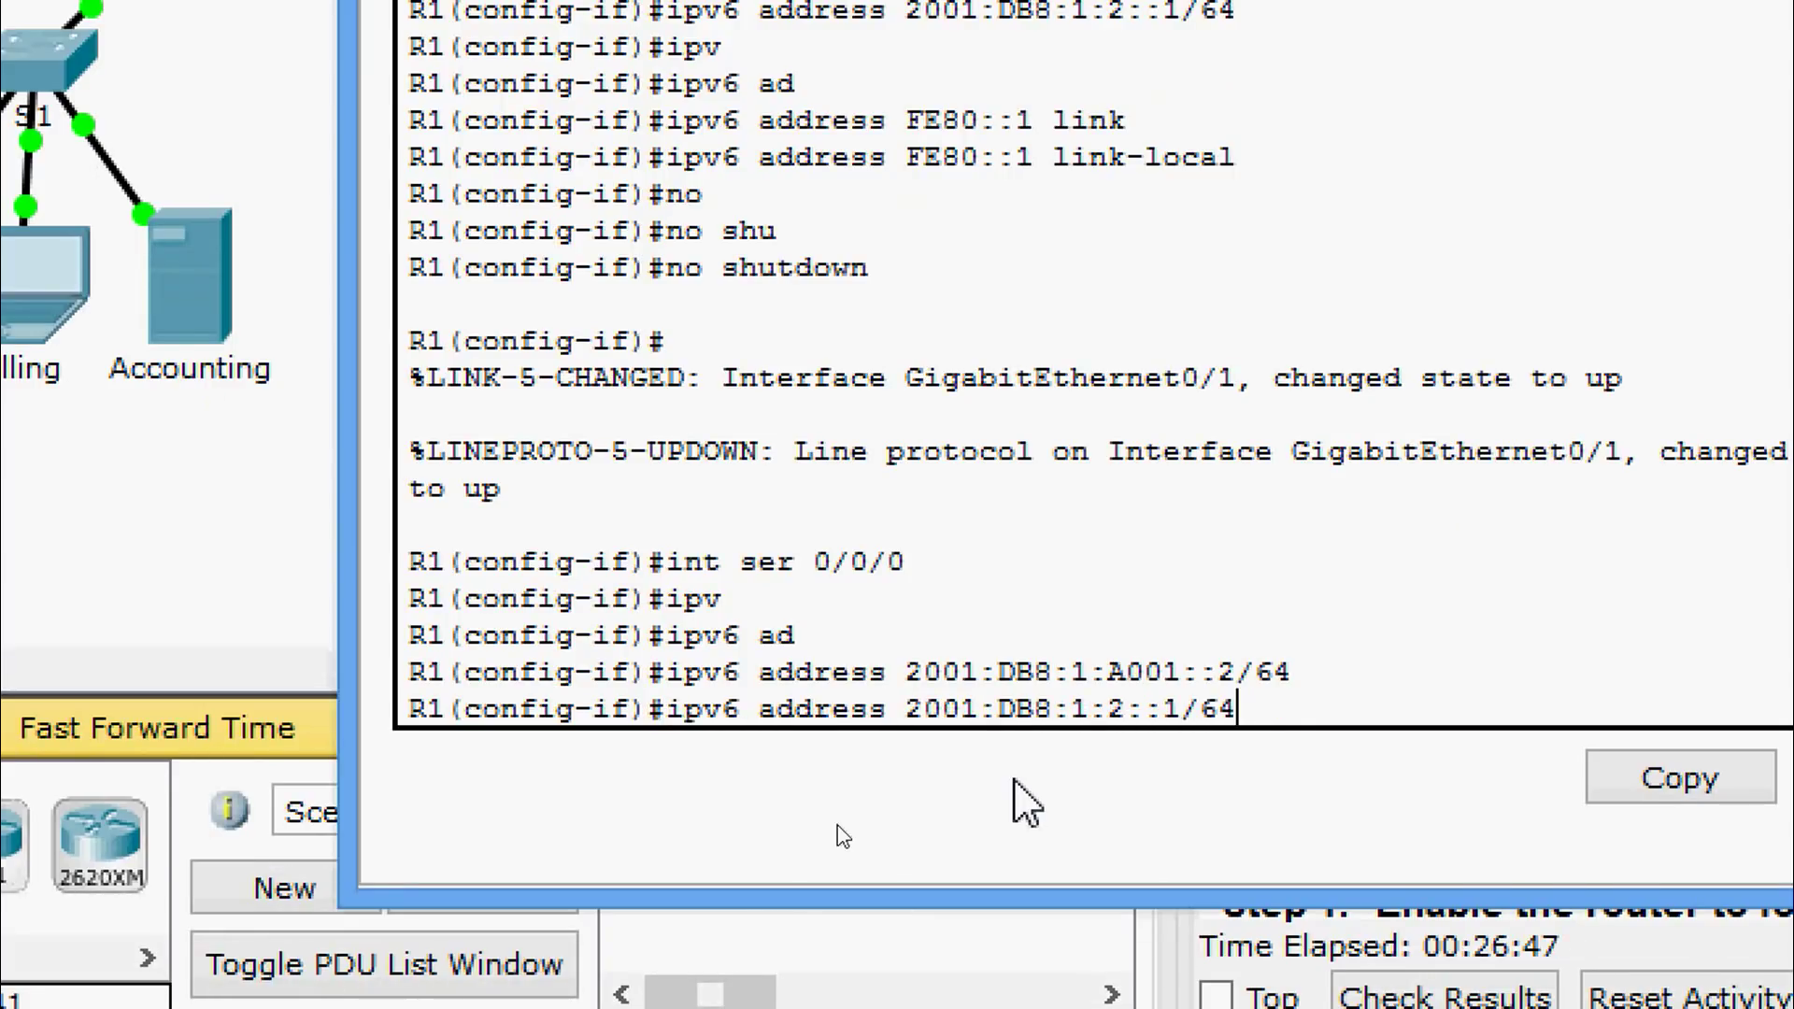
key("Down")
key("Down")
key("Up")
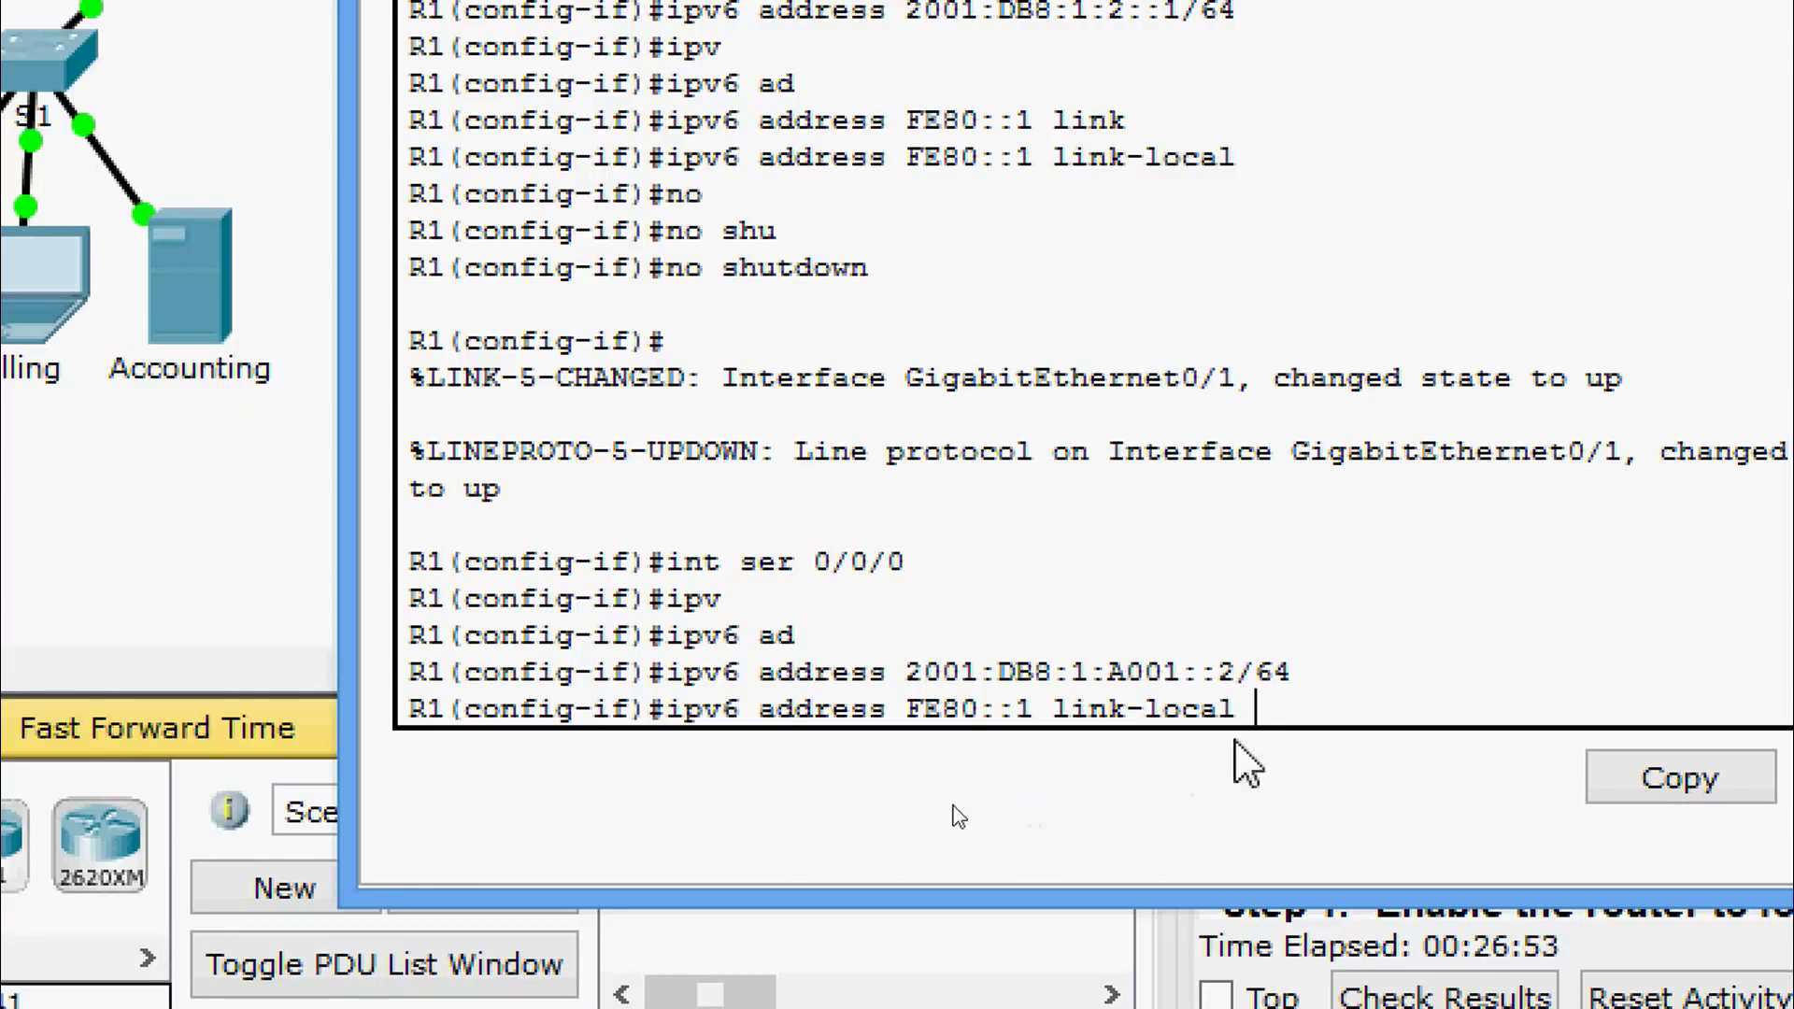
key("Return")
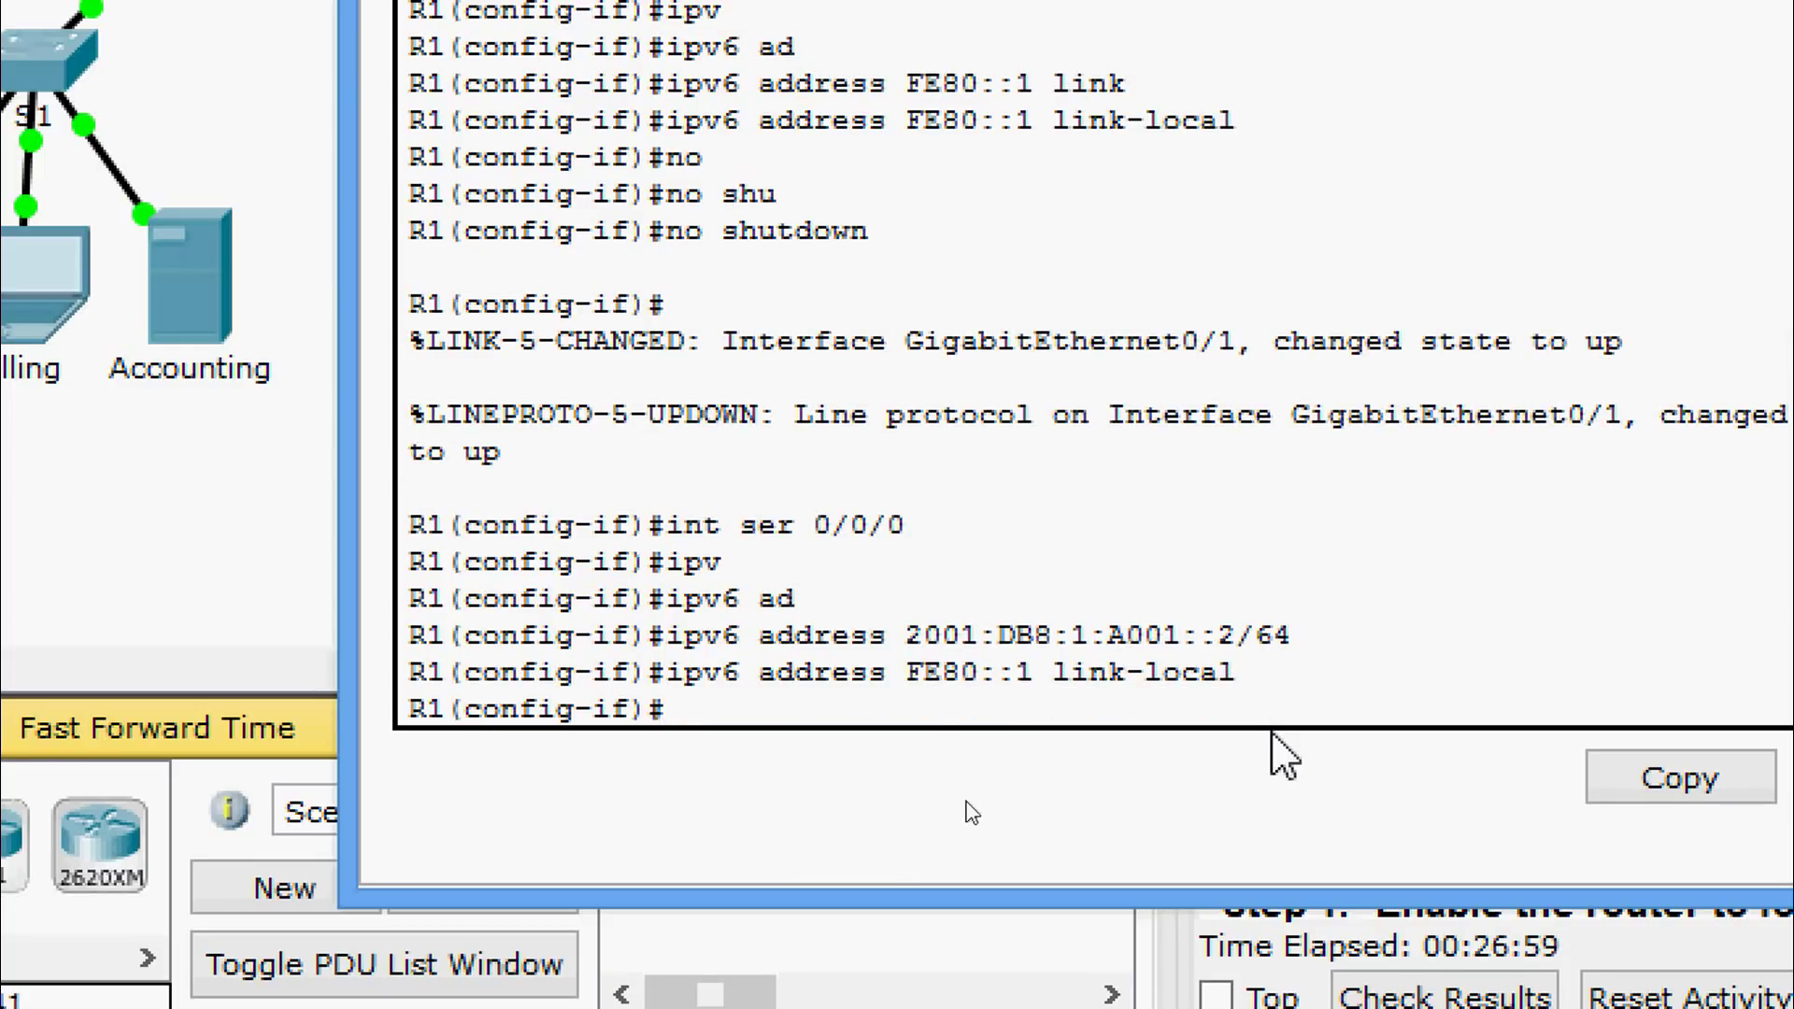
- Activate the Serial 0/0/0 interface with the no shutdown command
type("no shu")
key("Tab")
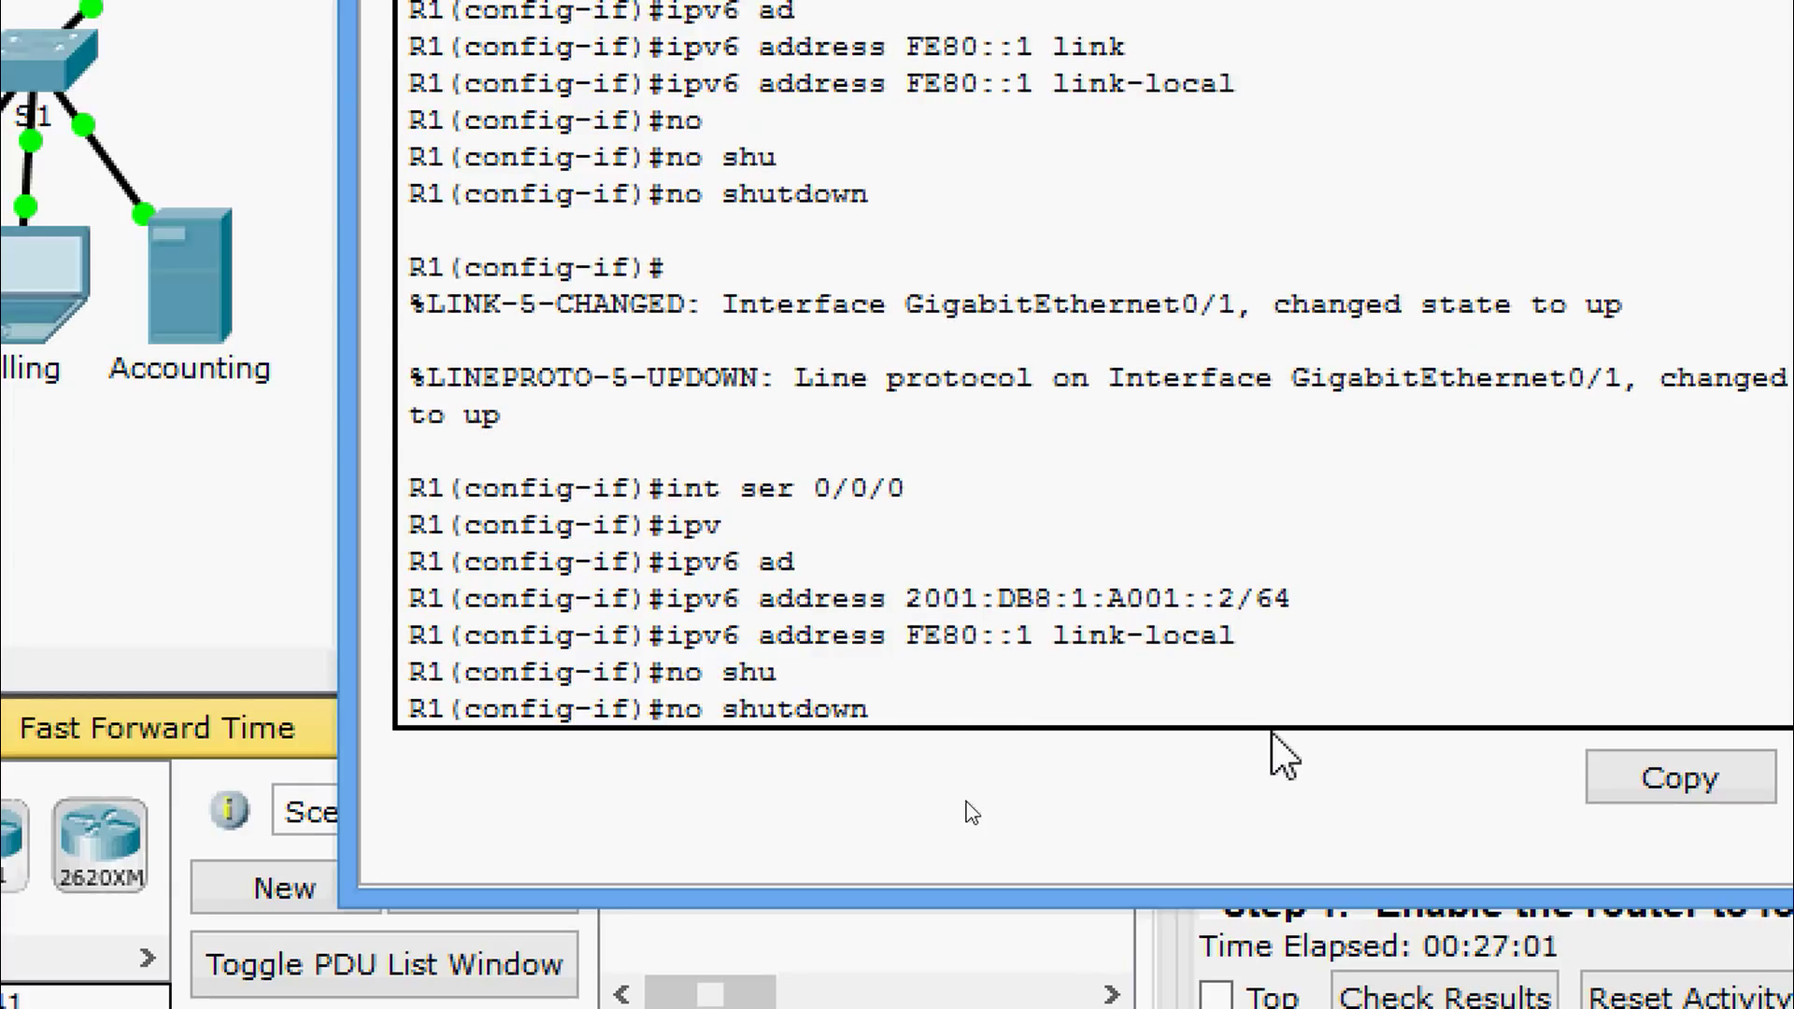
key("Return")
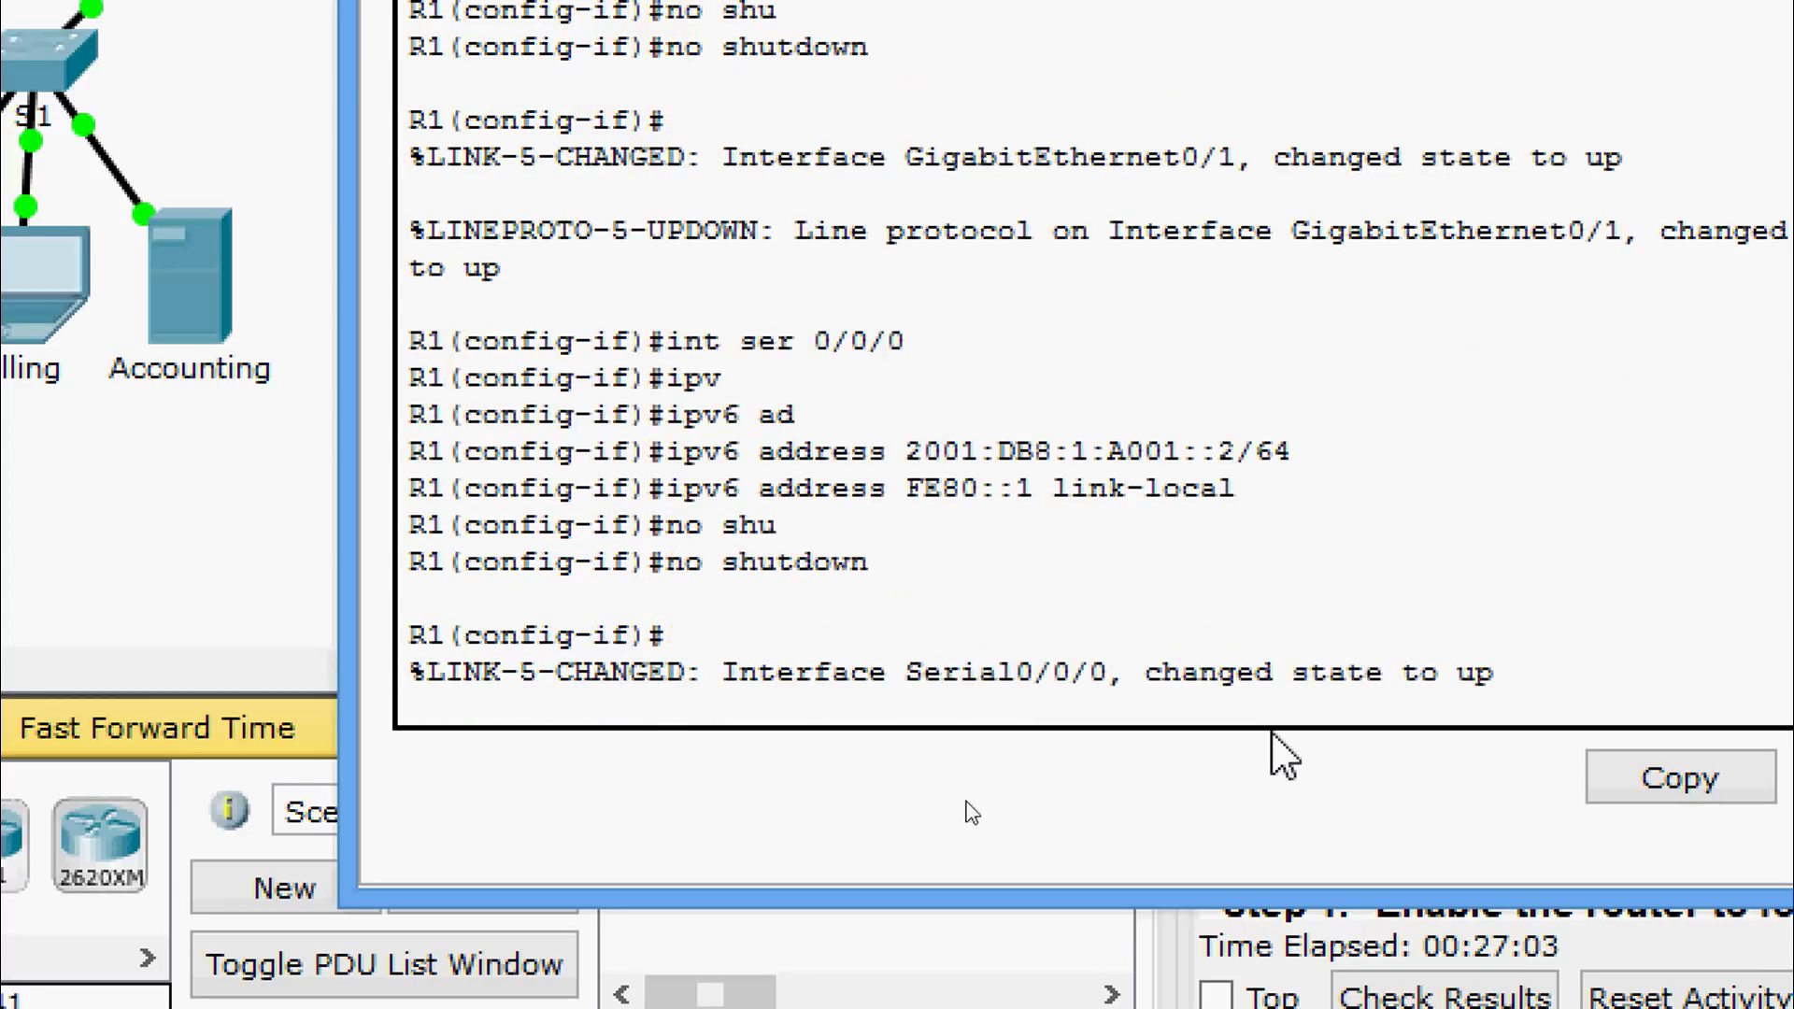
key("Return")
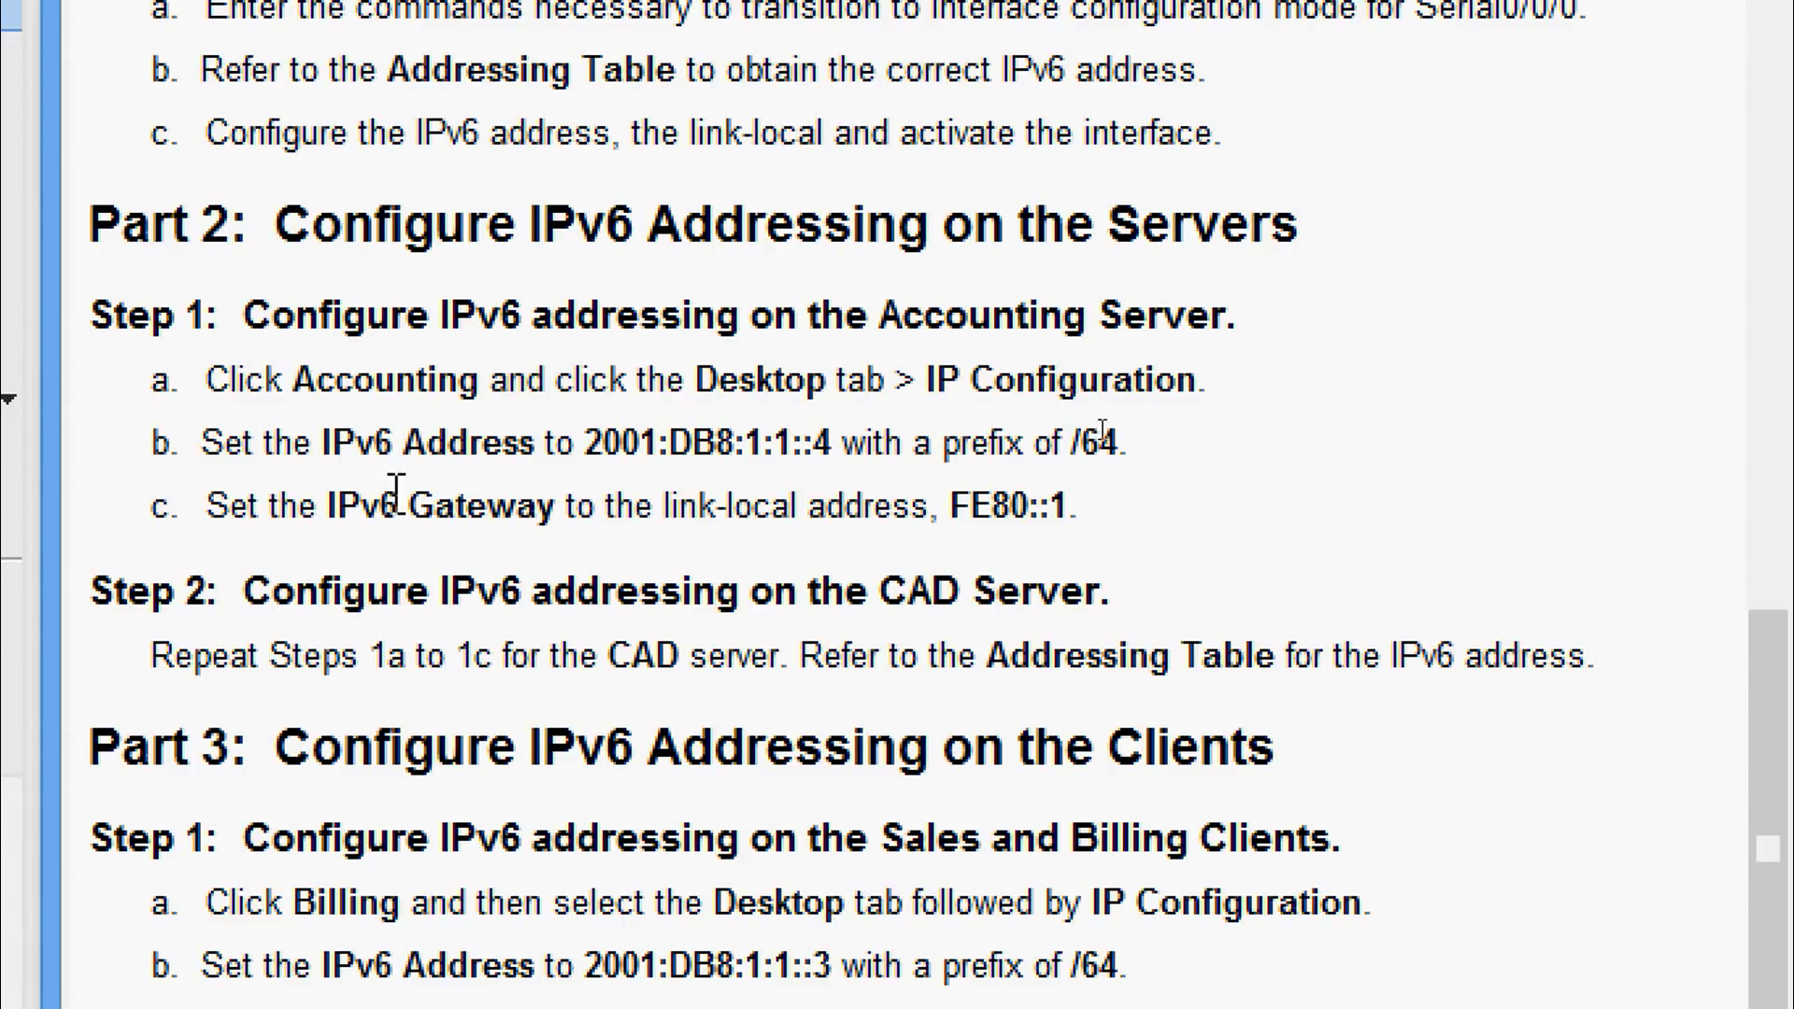
- Set the Accounting server's static IPv6 address to 2001:DB8:1:1::4 with prefix 64, using the address copied from the activity instructions
left_click_drag(586, 442, 830, 455)
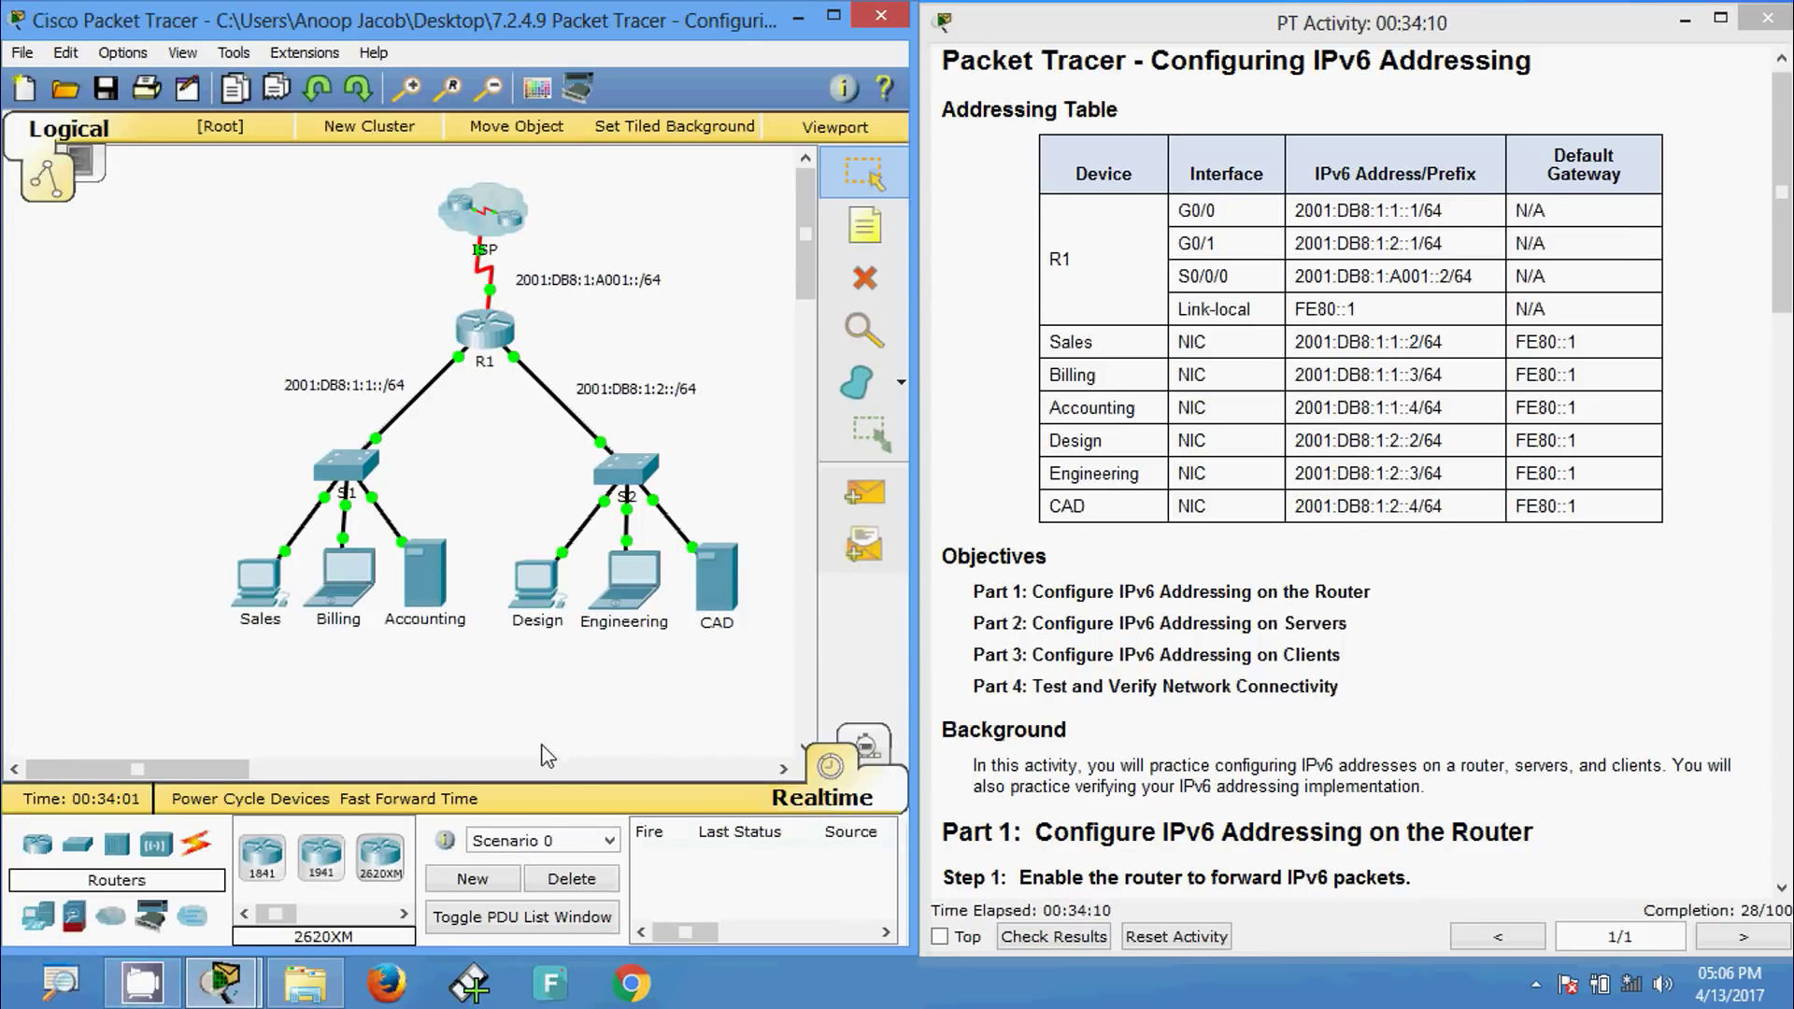
left_click(425, 575)
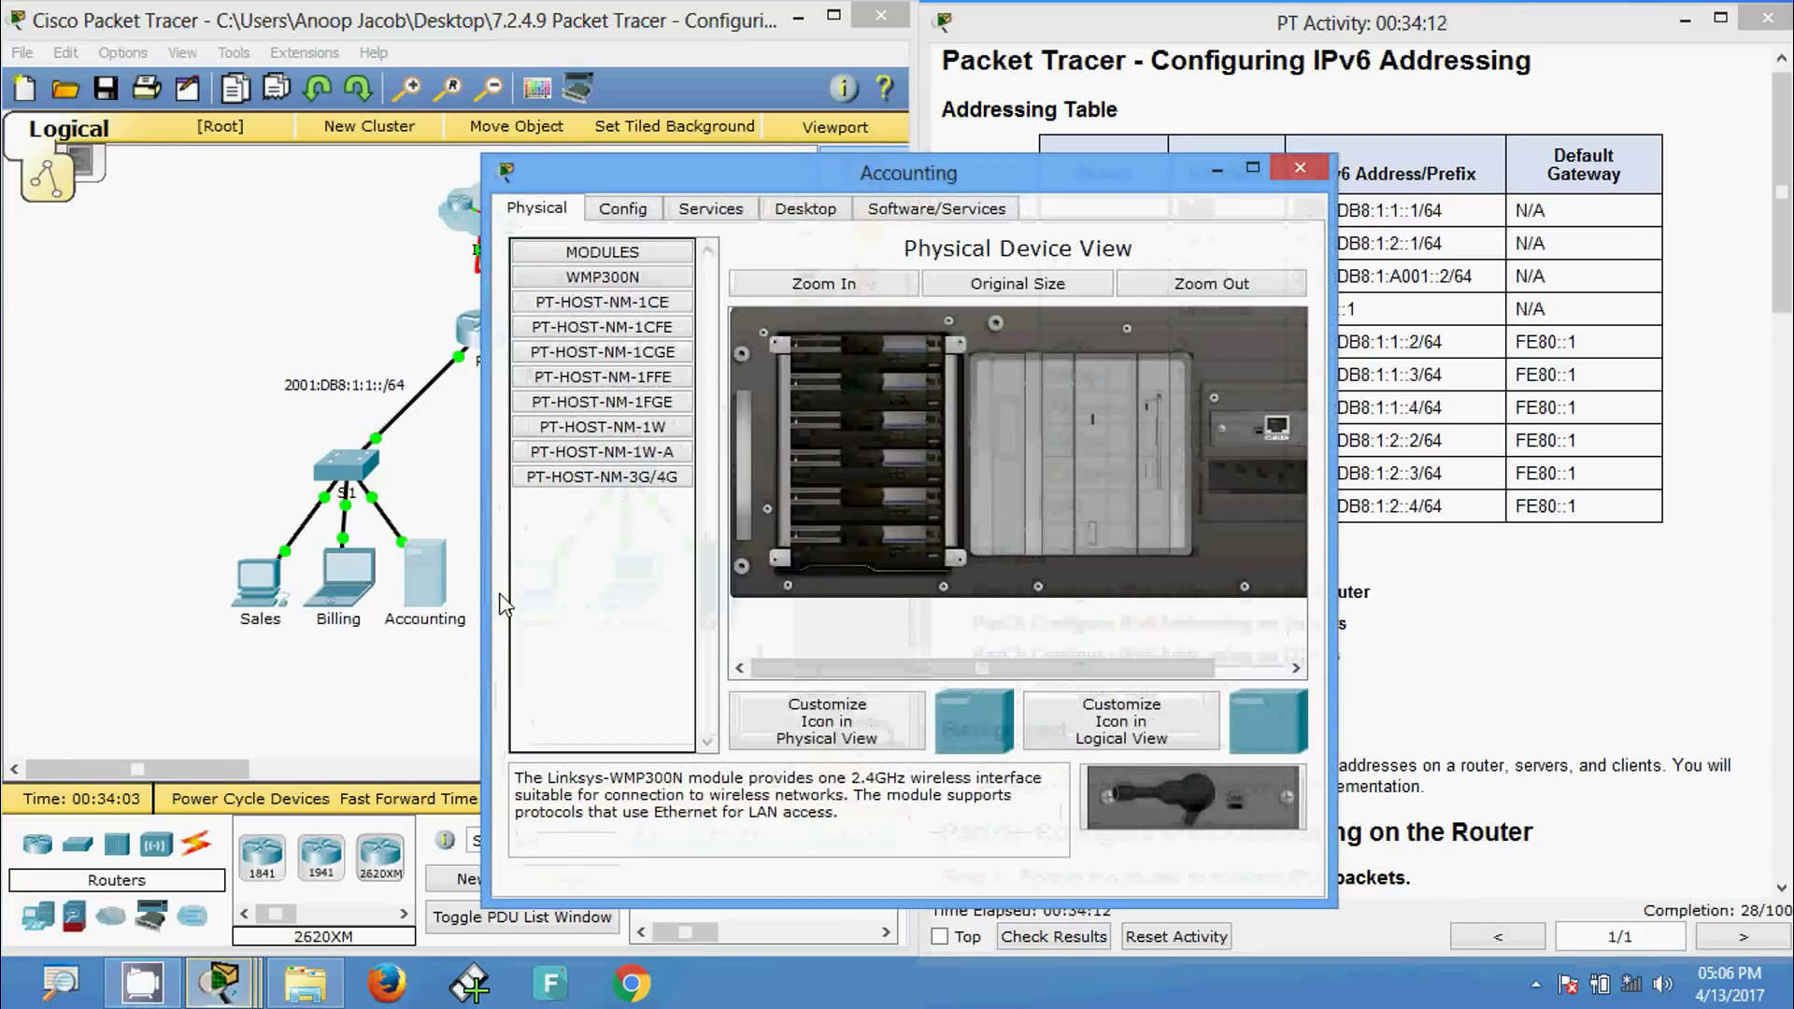
left_click(790, 213)
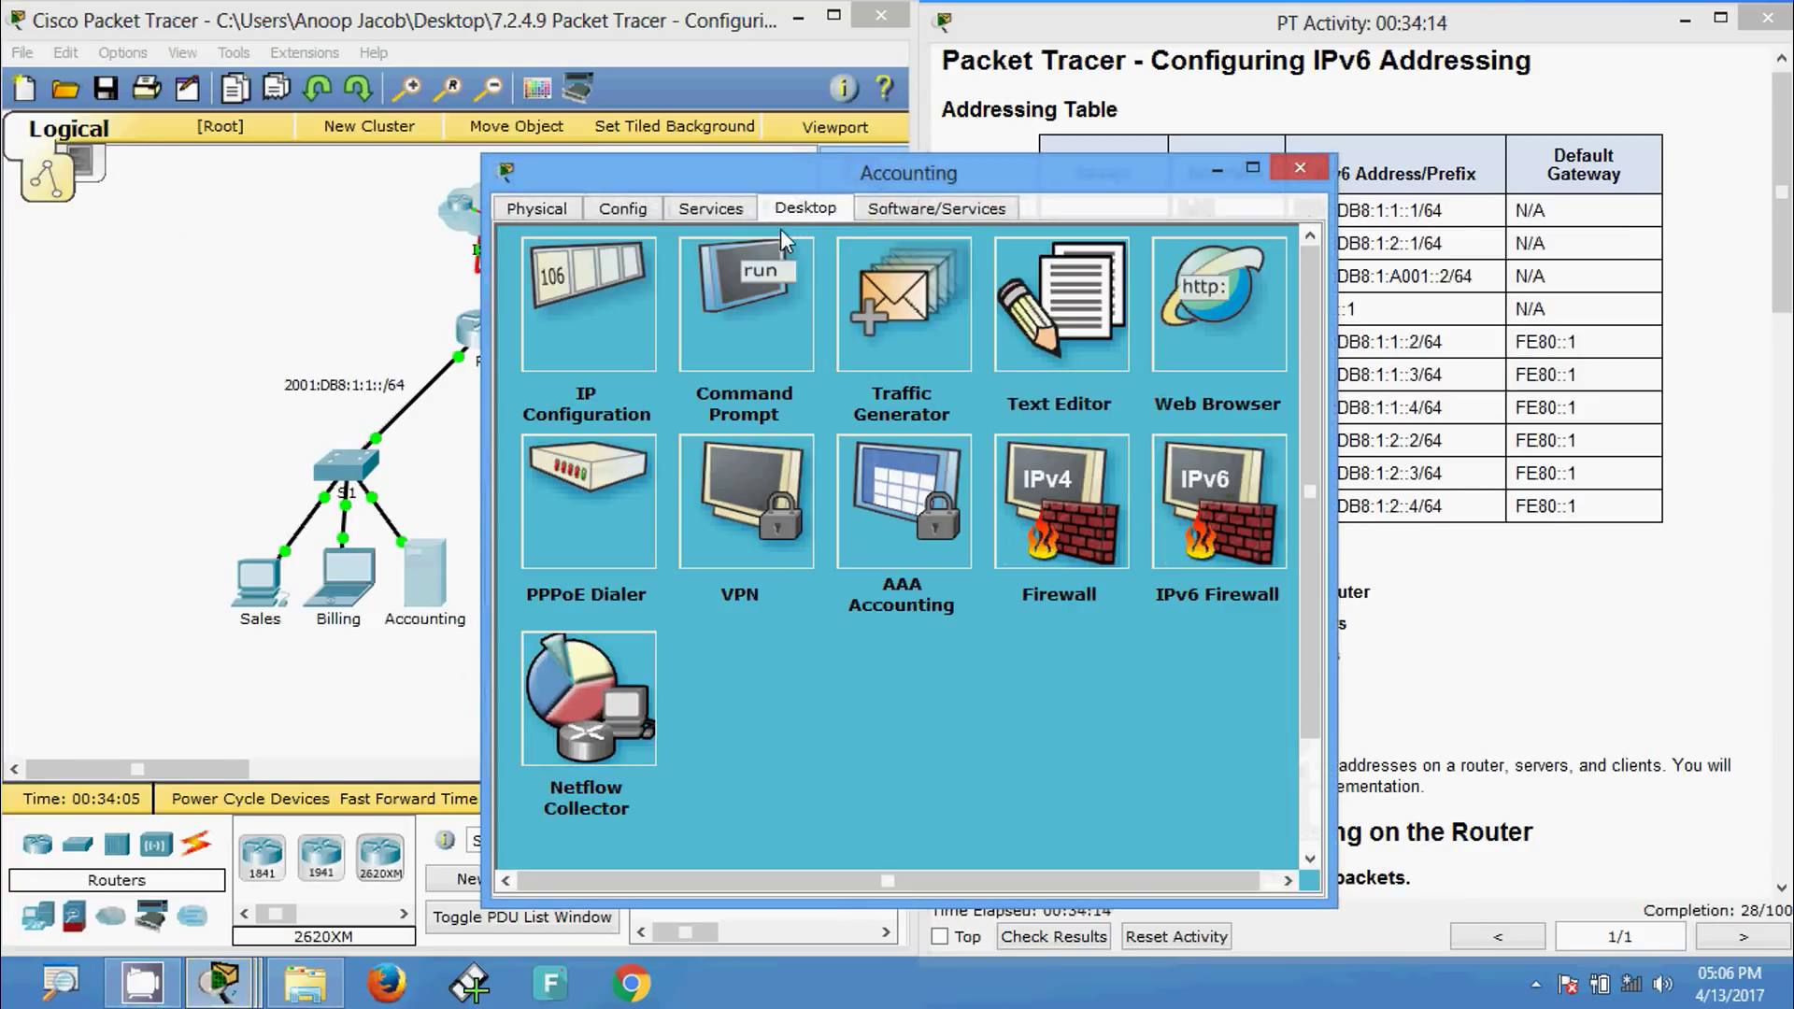
left_click(587, 334)
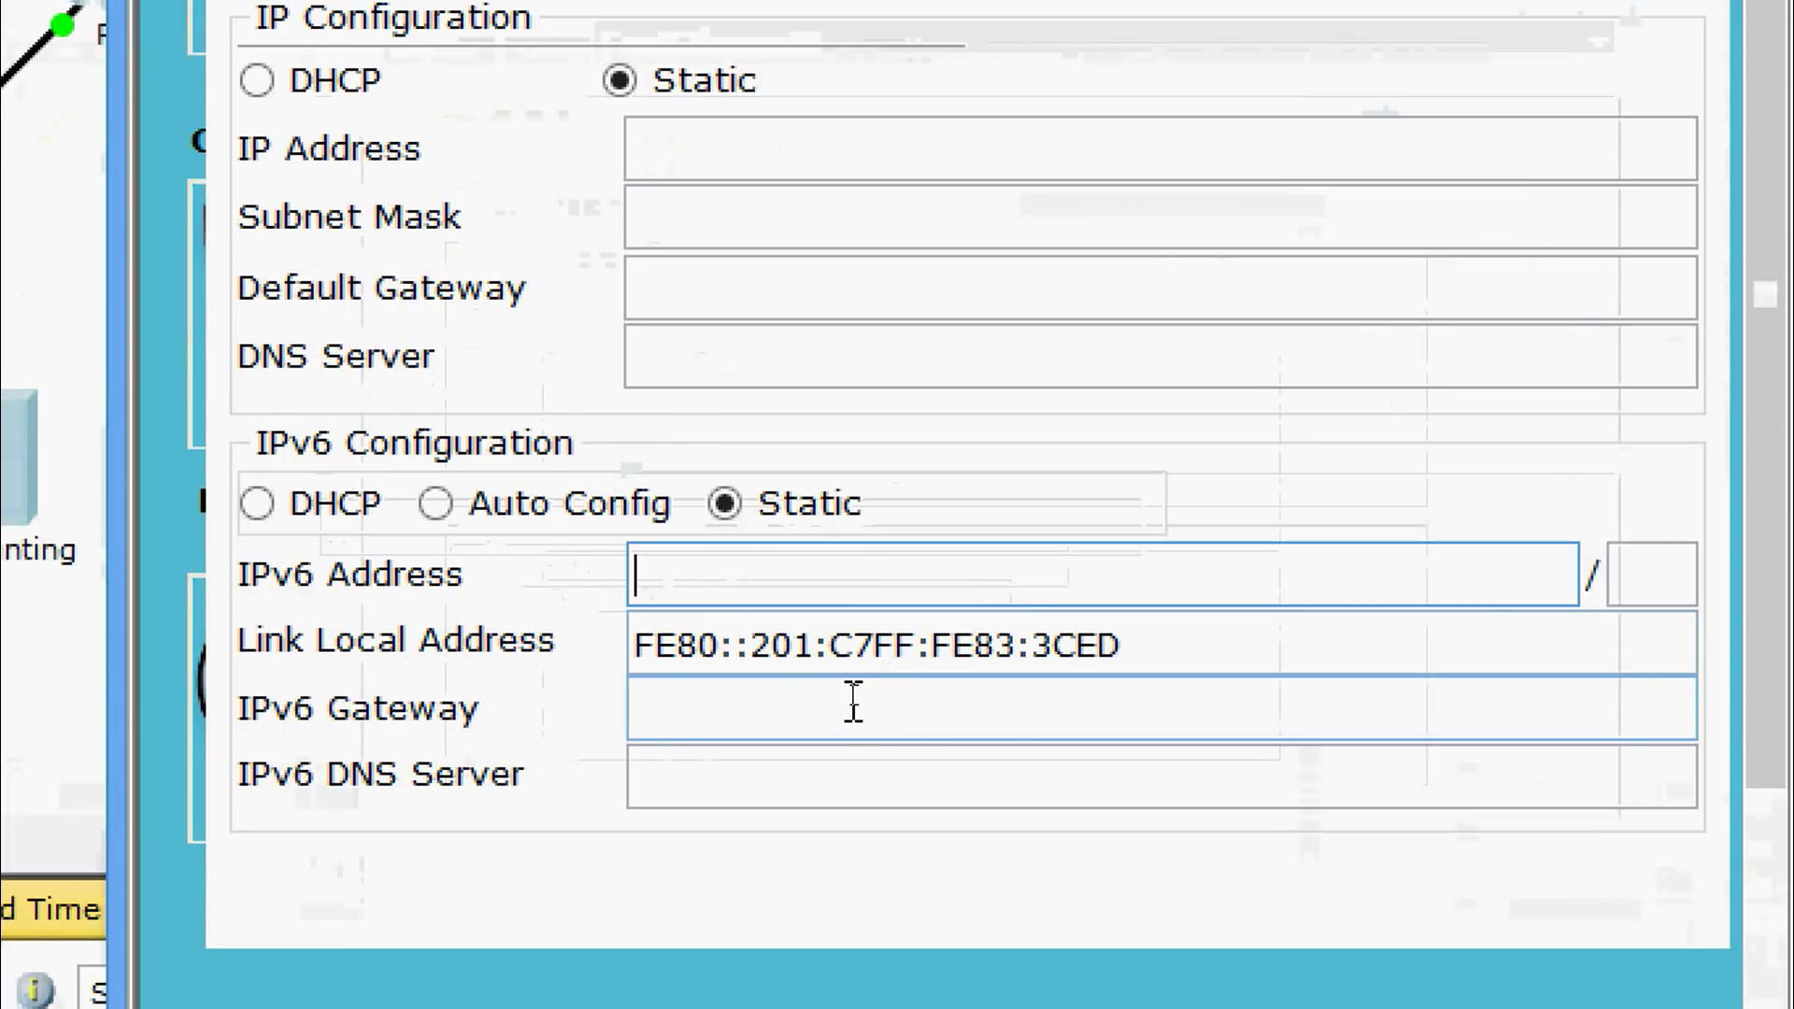
type("2001:DB8:1:1::4")
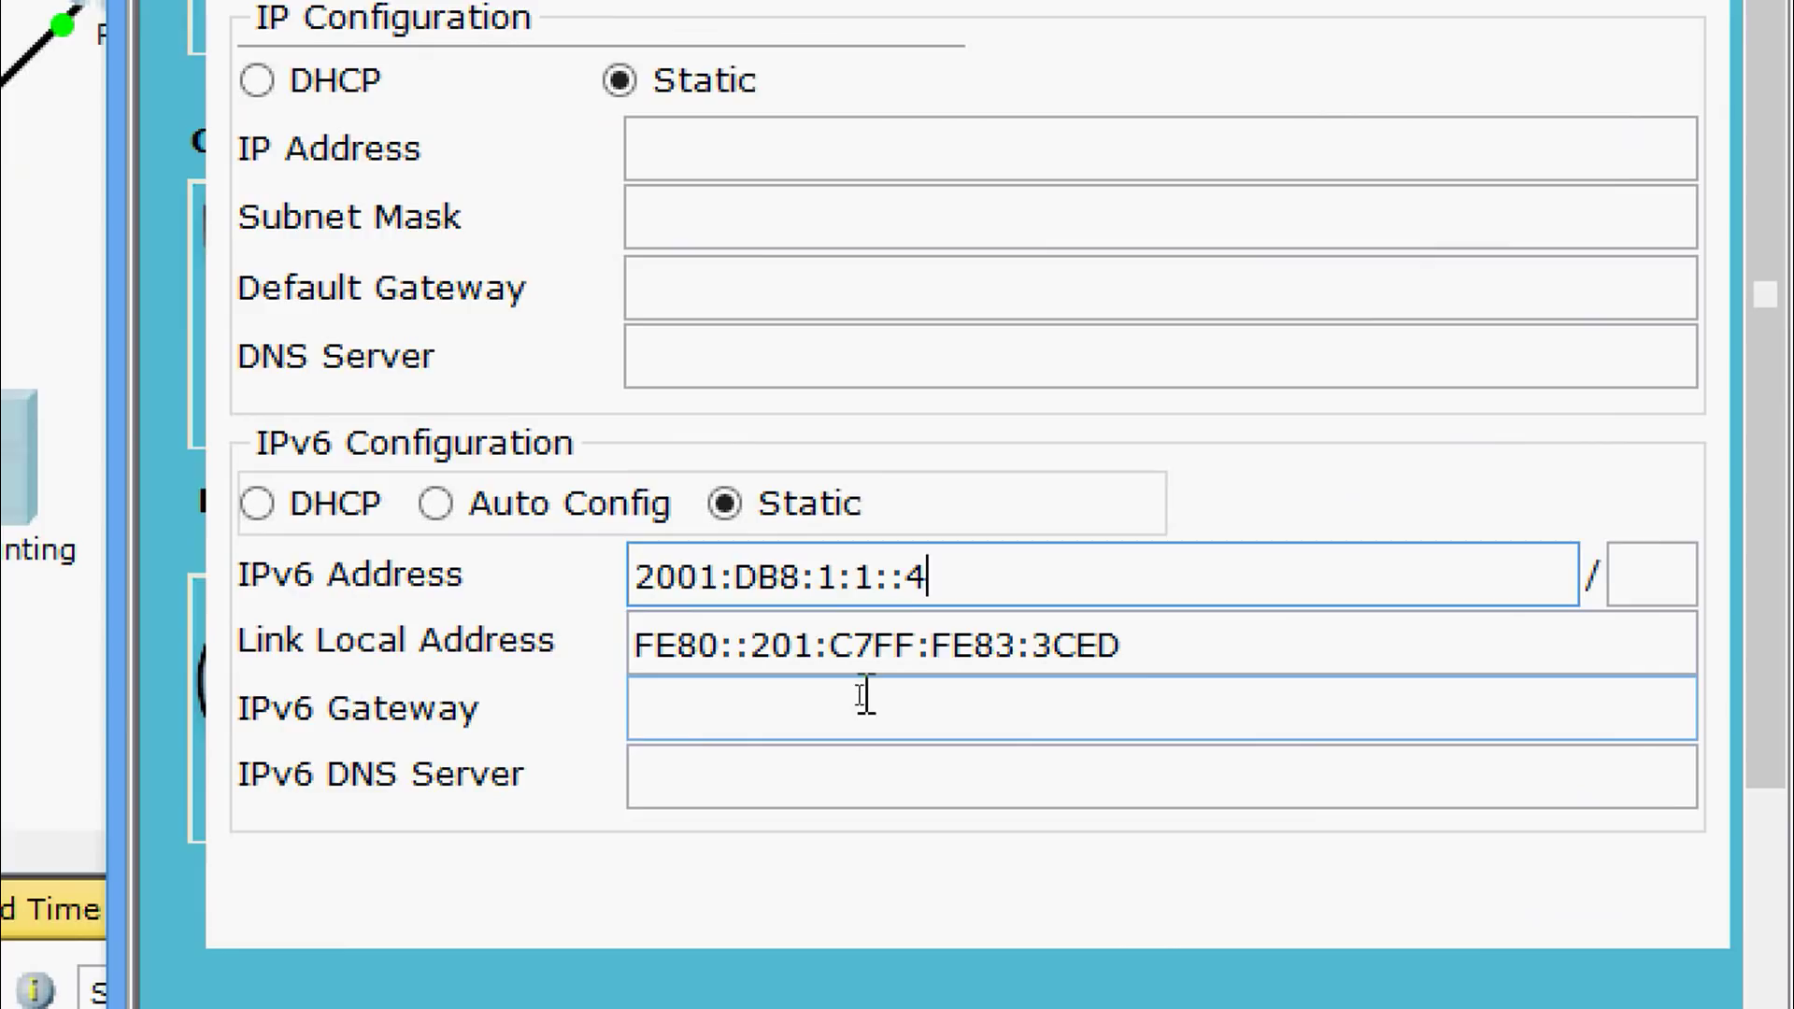
key("Tab")
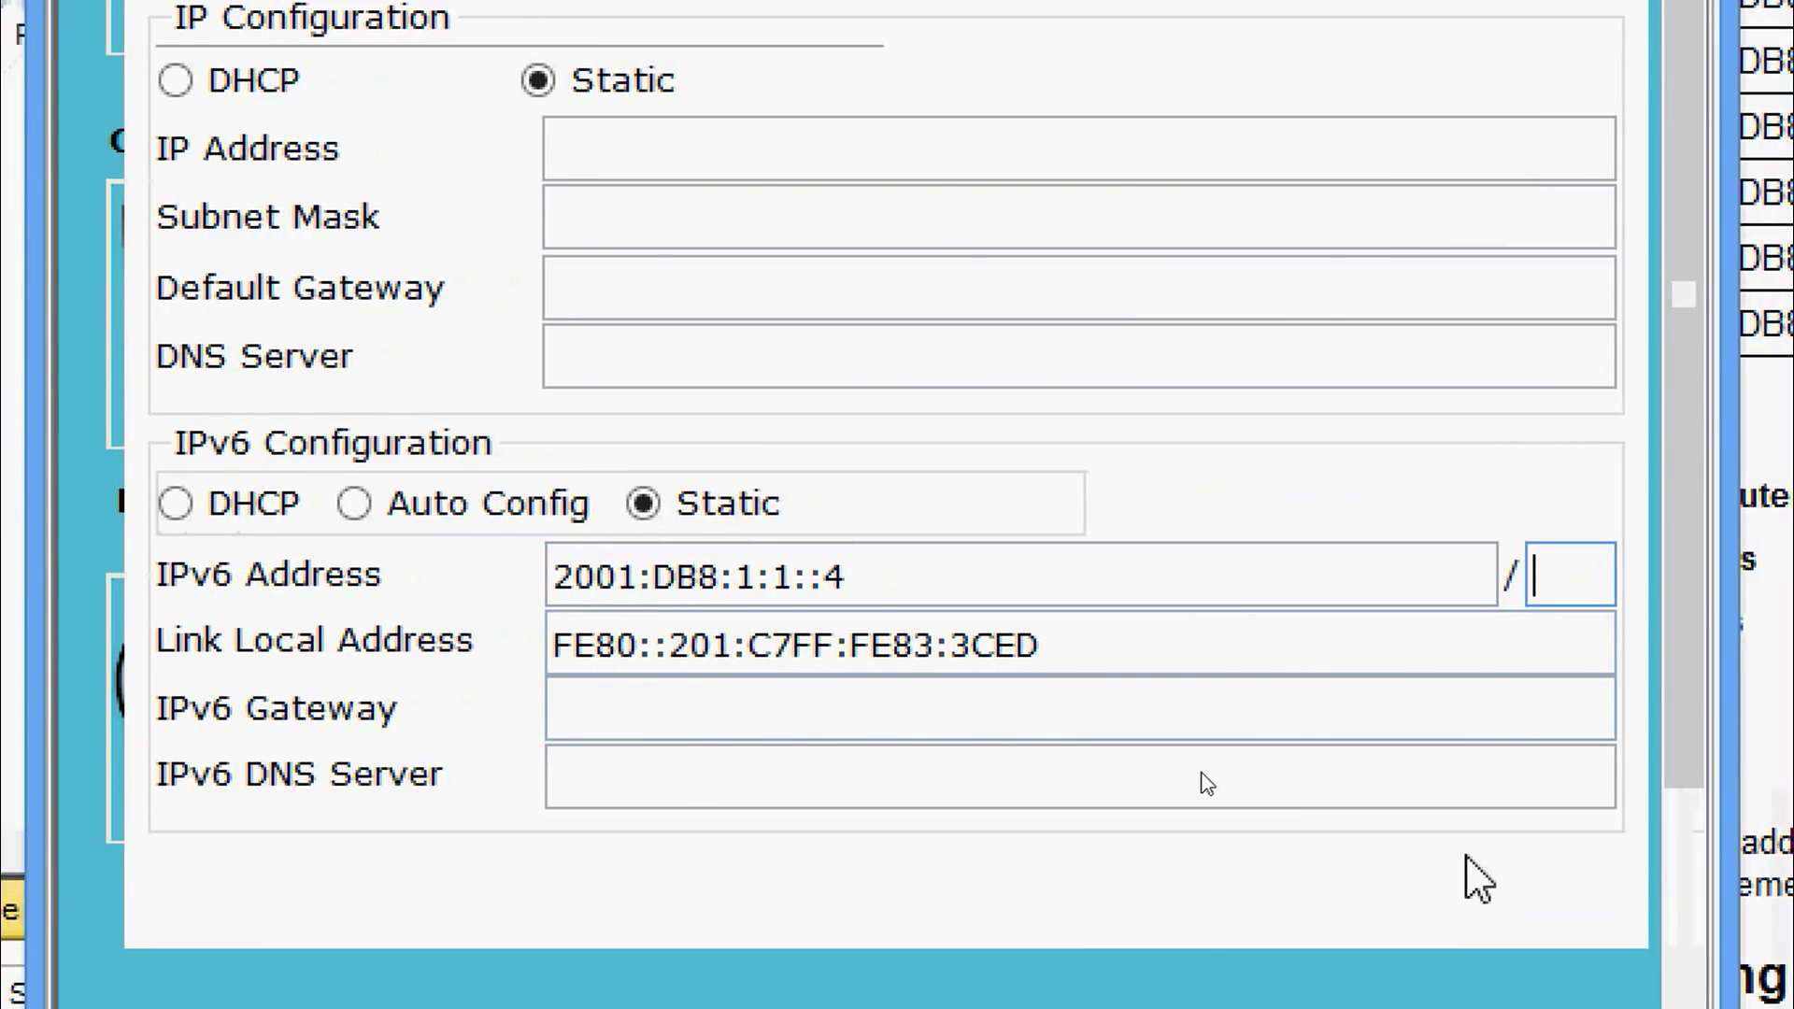
type("64")
- Copy the default gateway FE80::1 from the Addressing Table and set it as the Accounting server's IPv6 gateway
left_click(951, 708)
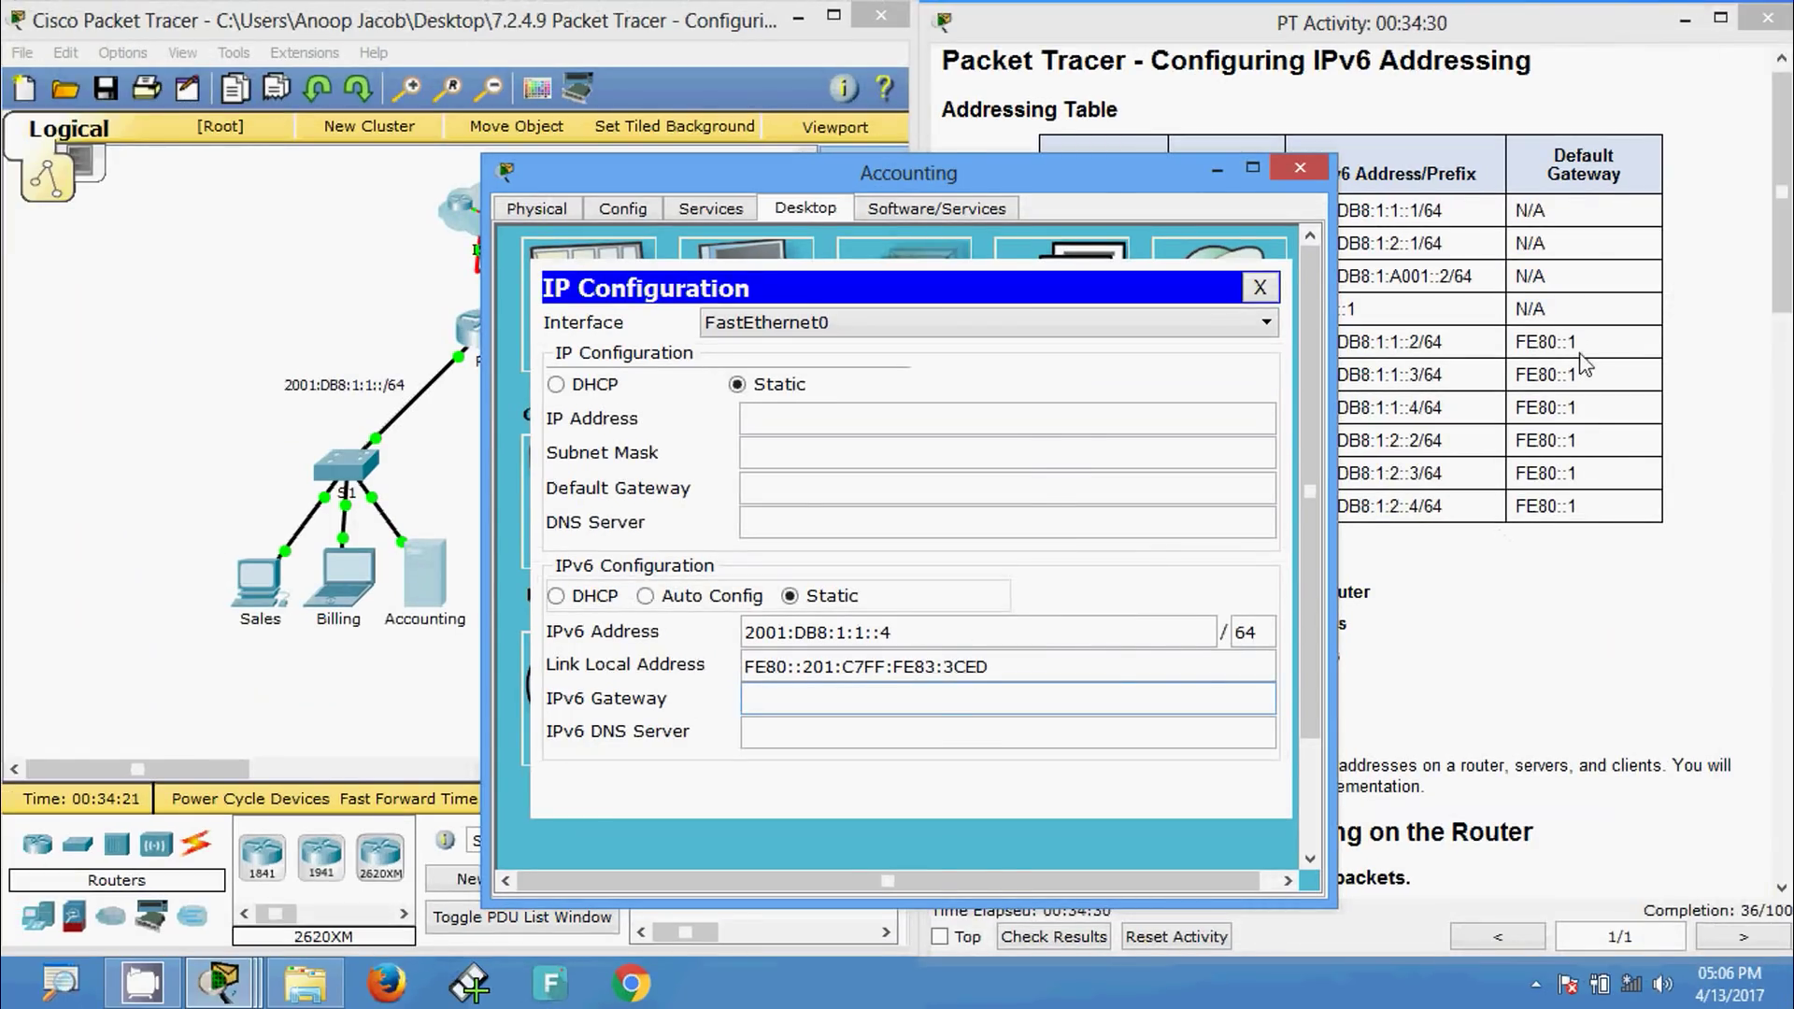
left_click_drag(1579, 342, 1520, 338)
key("ctrl+c")
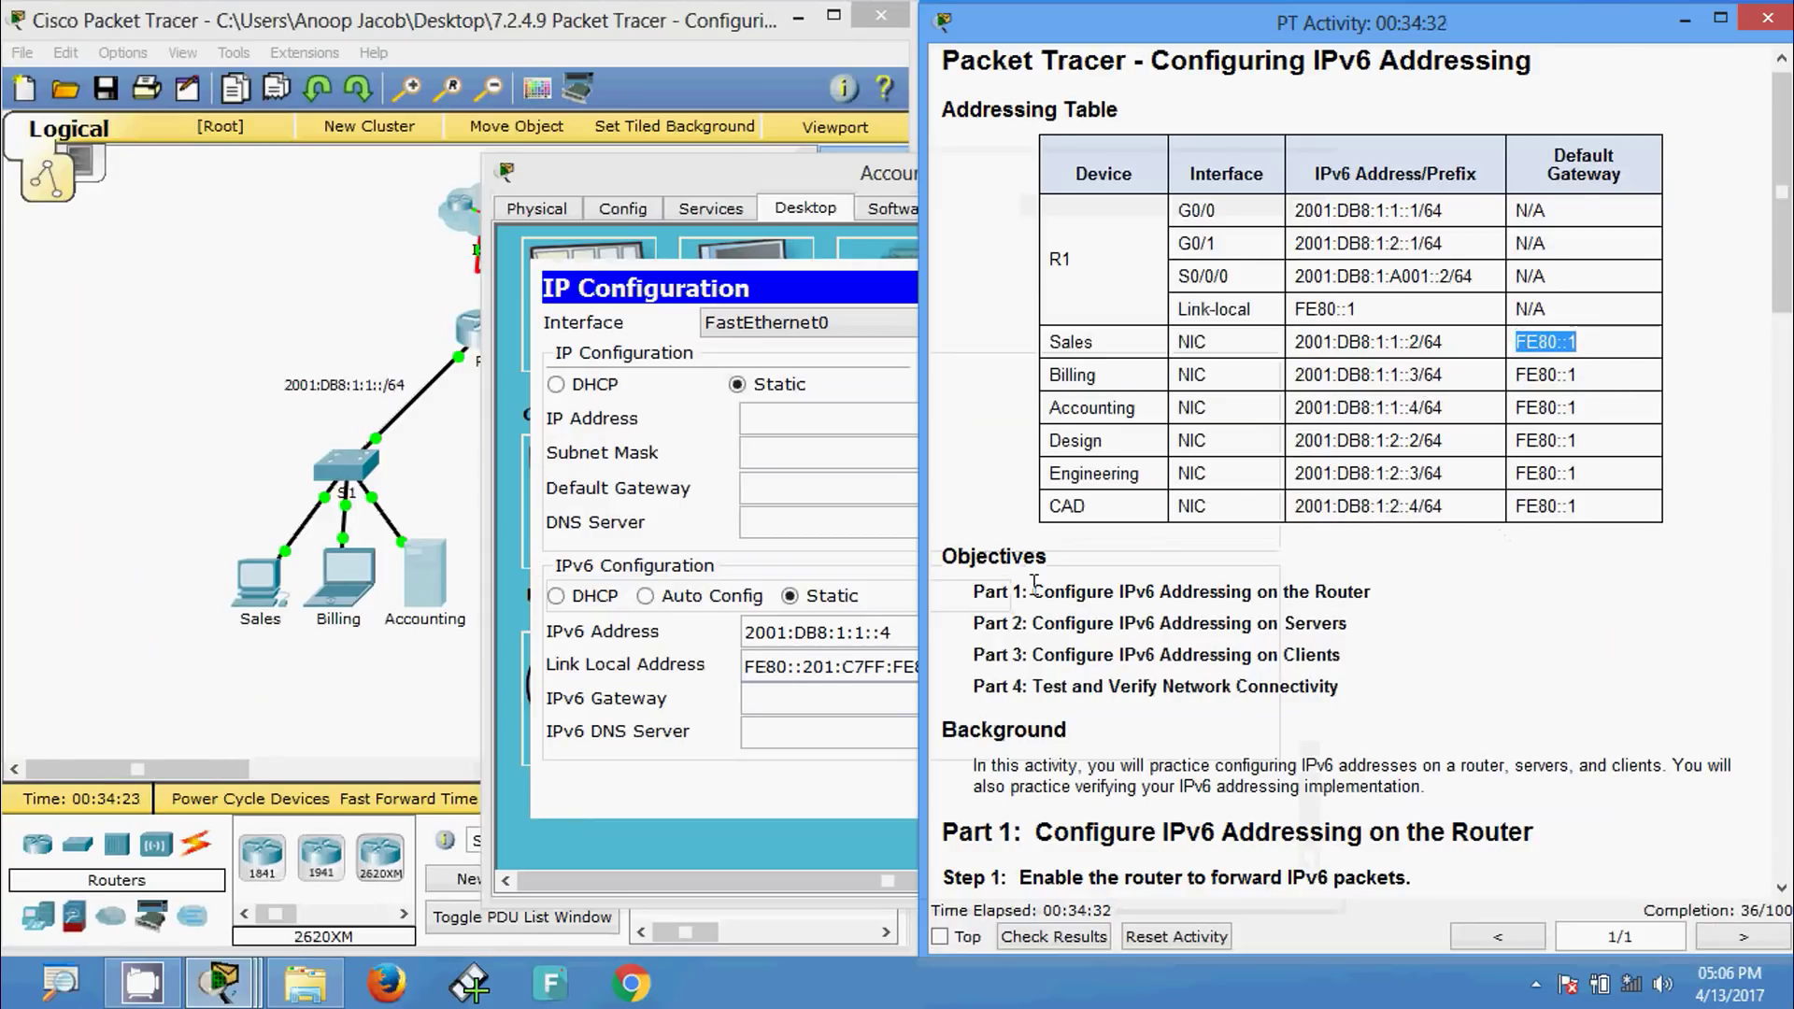
left_click(874, 698)
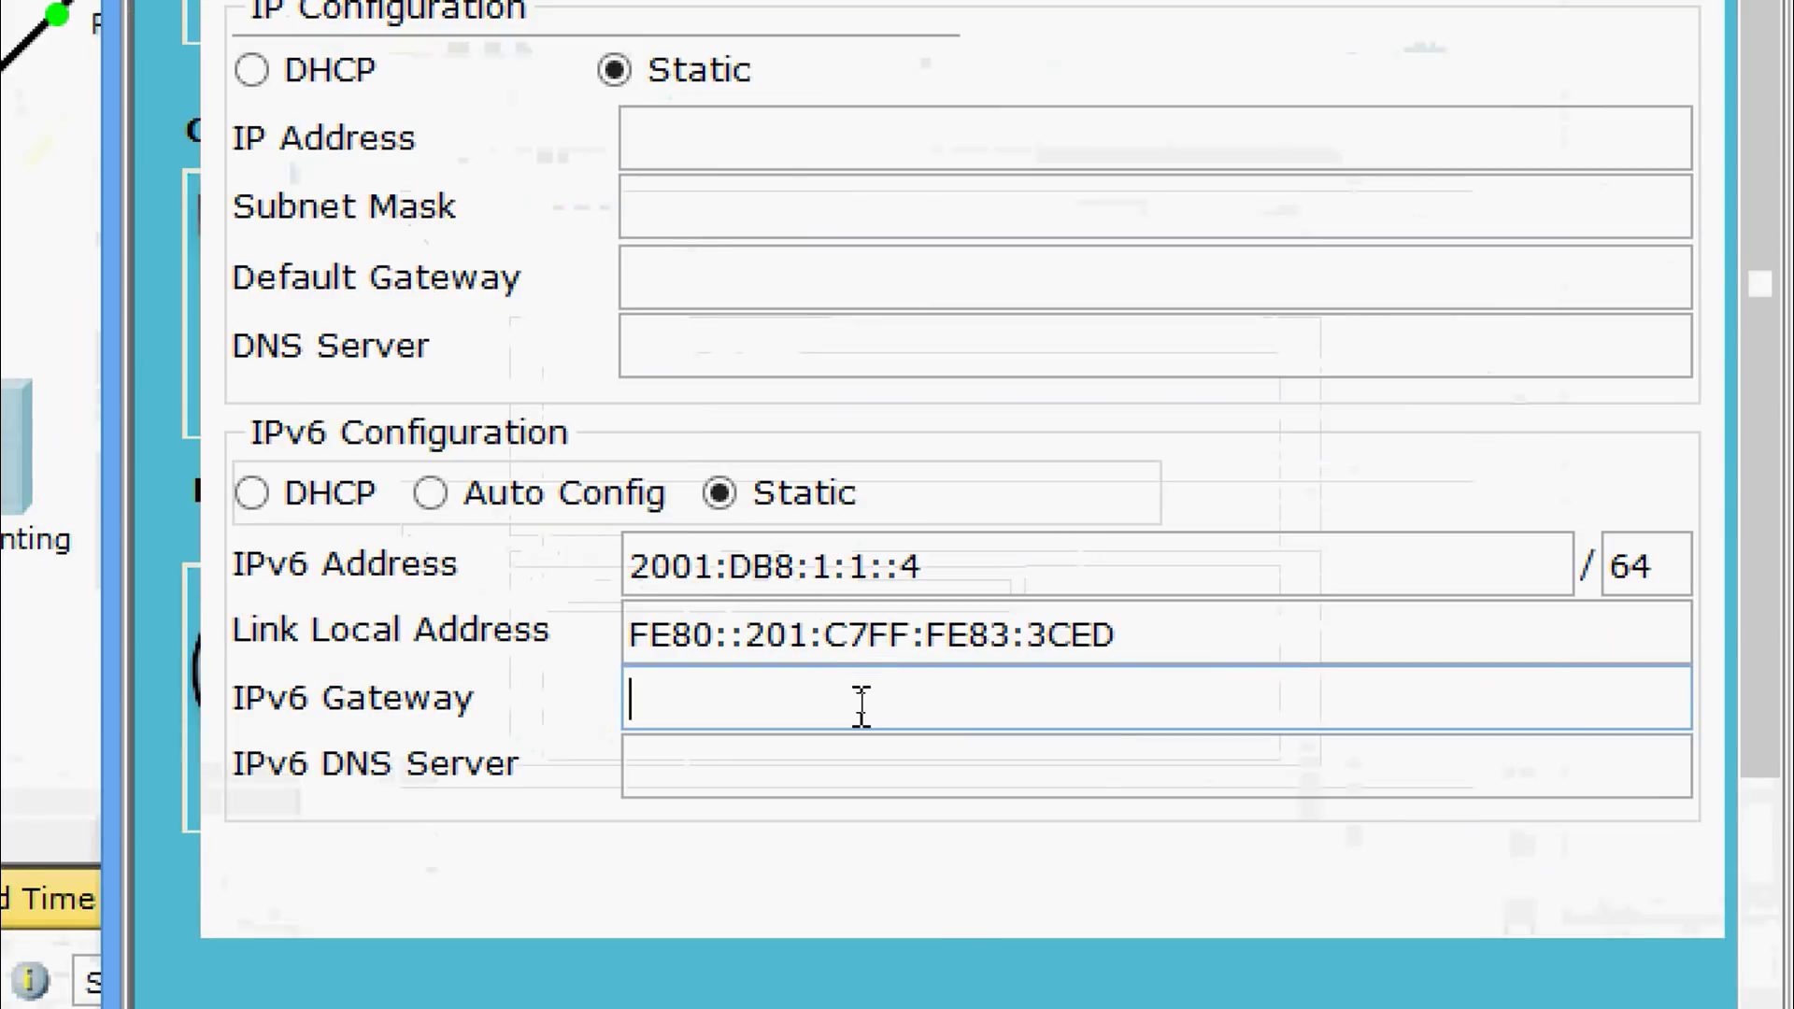
key("ctrl+v")
left_click(829, 732)
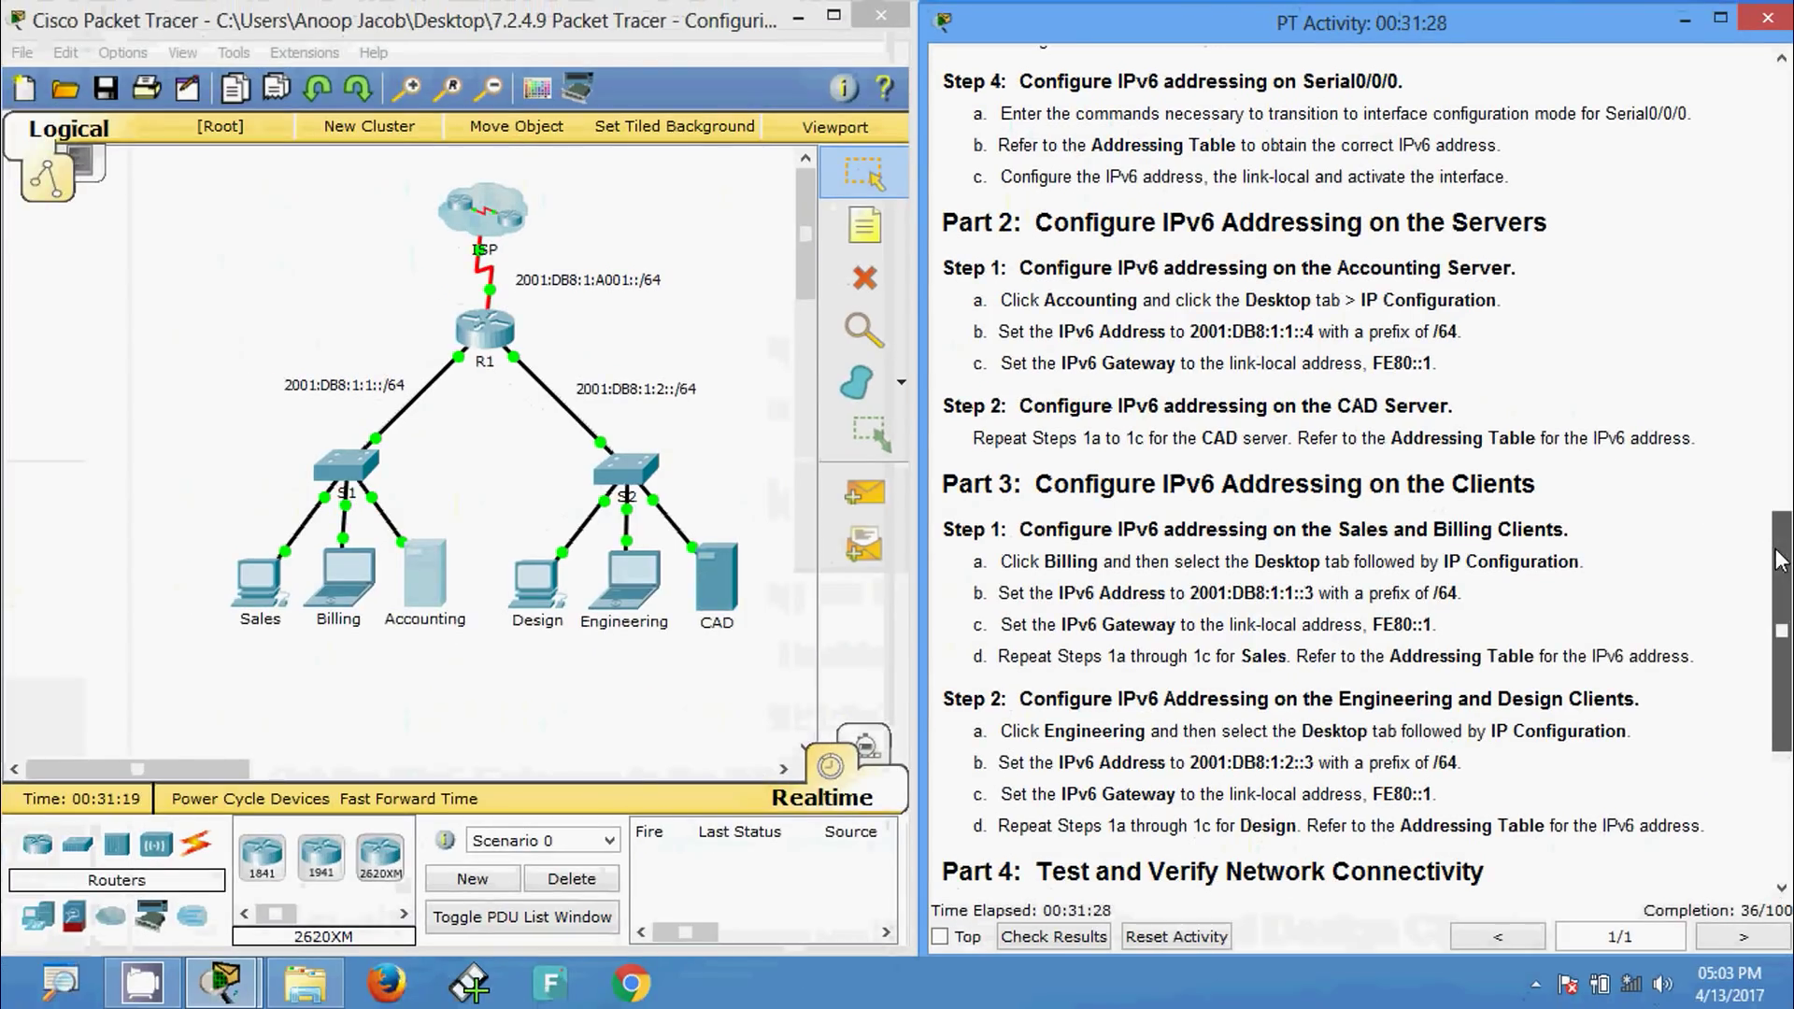
- Copy the CAD server's address from the Addressing Table and set its static IPv6 address to 2001:DB8:1:2::4 with prefix 64
left_click_drag(1778, 560, 1682, 196)
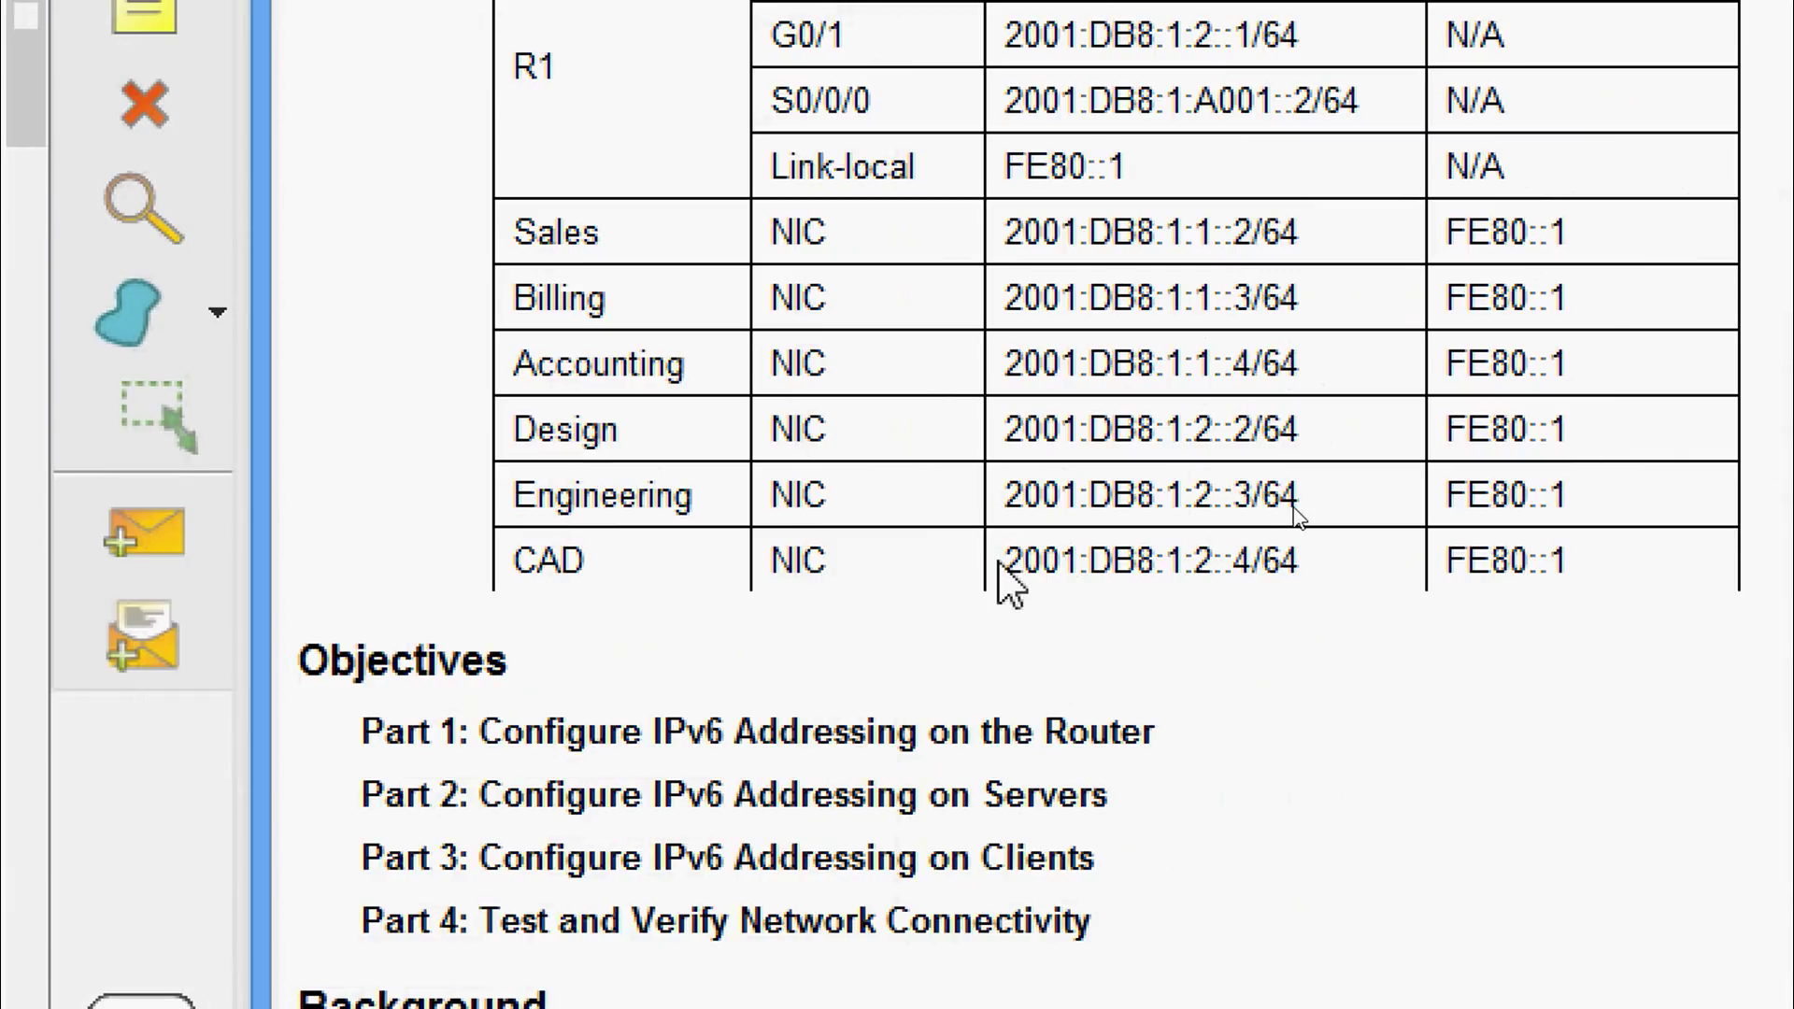
left_click_drag(1005, 566, 1305, 563)
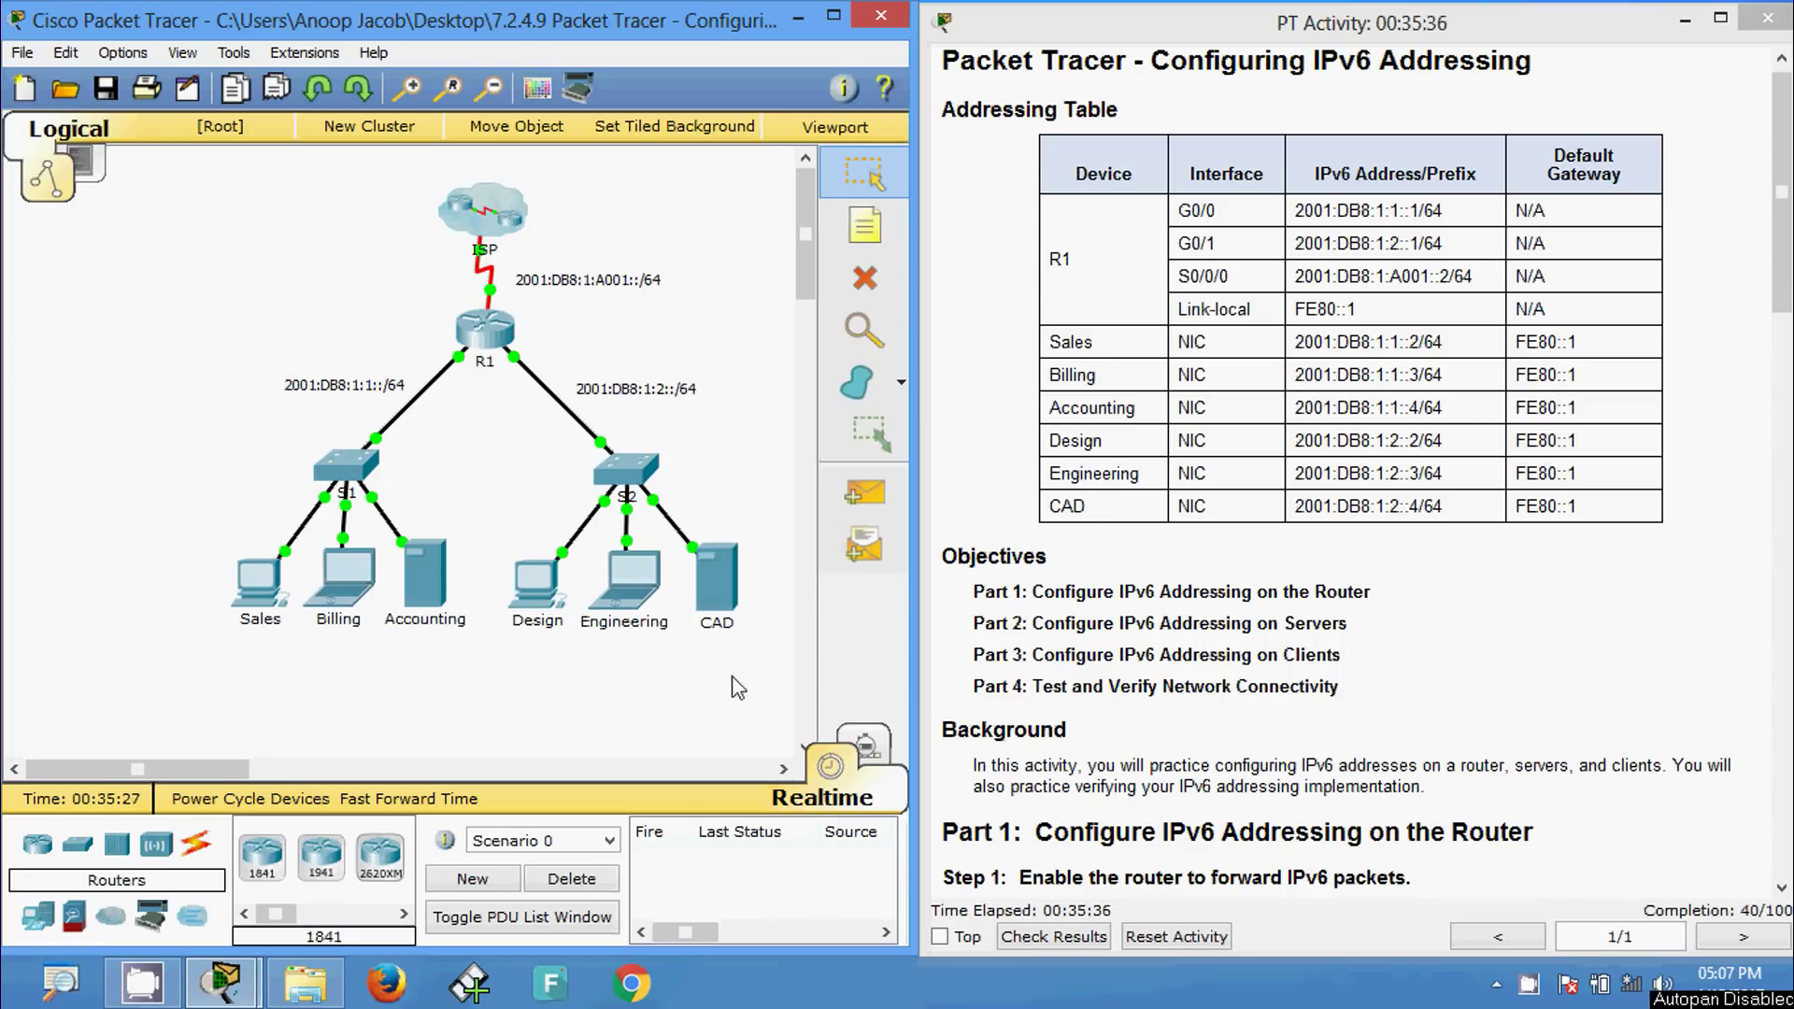
left_click(718, 599)
left_click(612, 353)
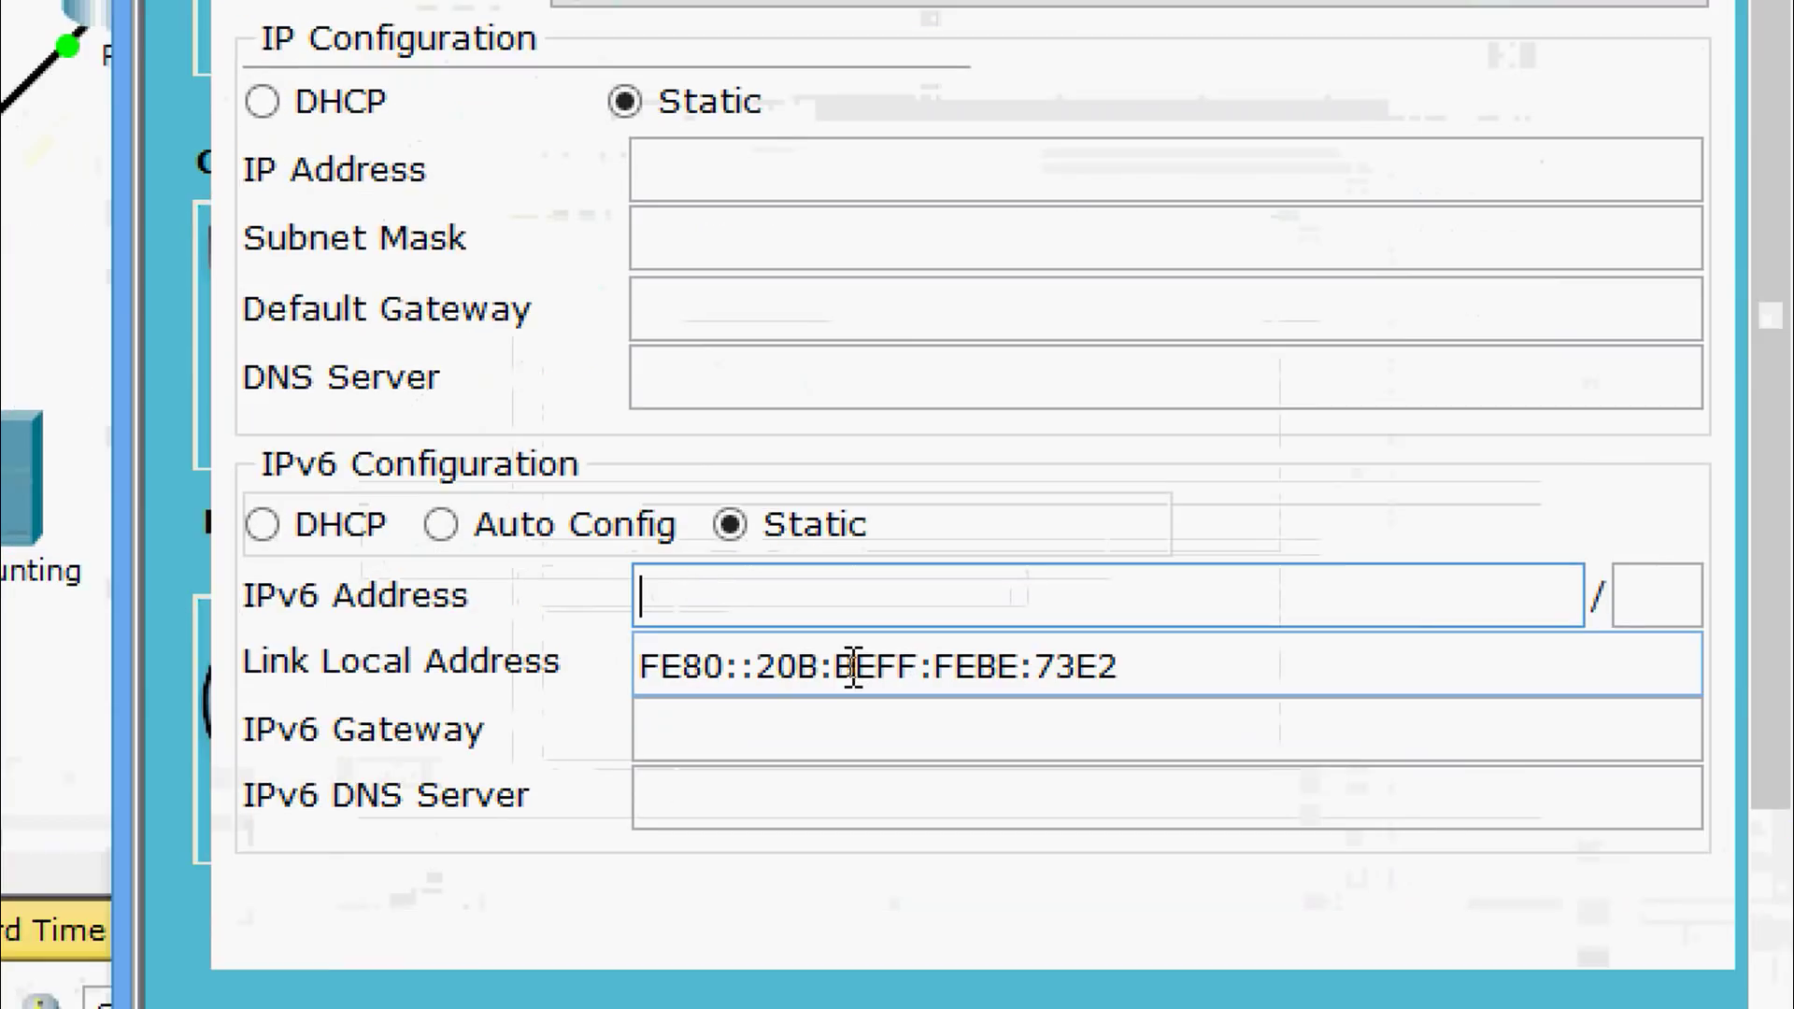
type("2001:DB8:1:2::4")
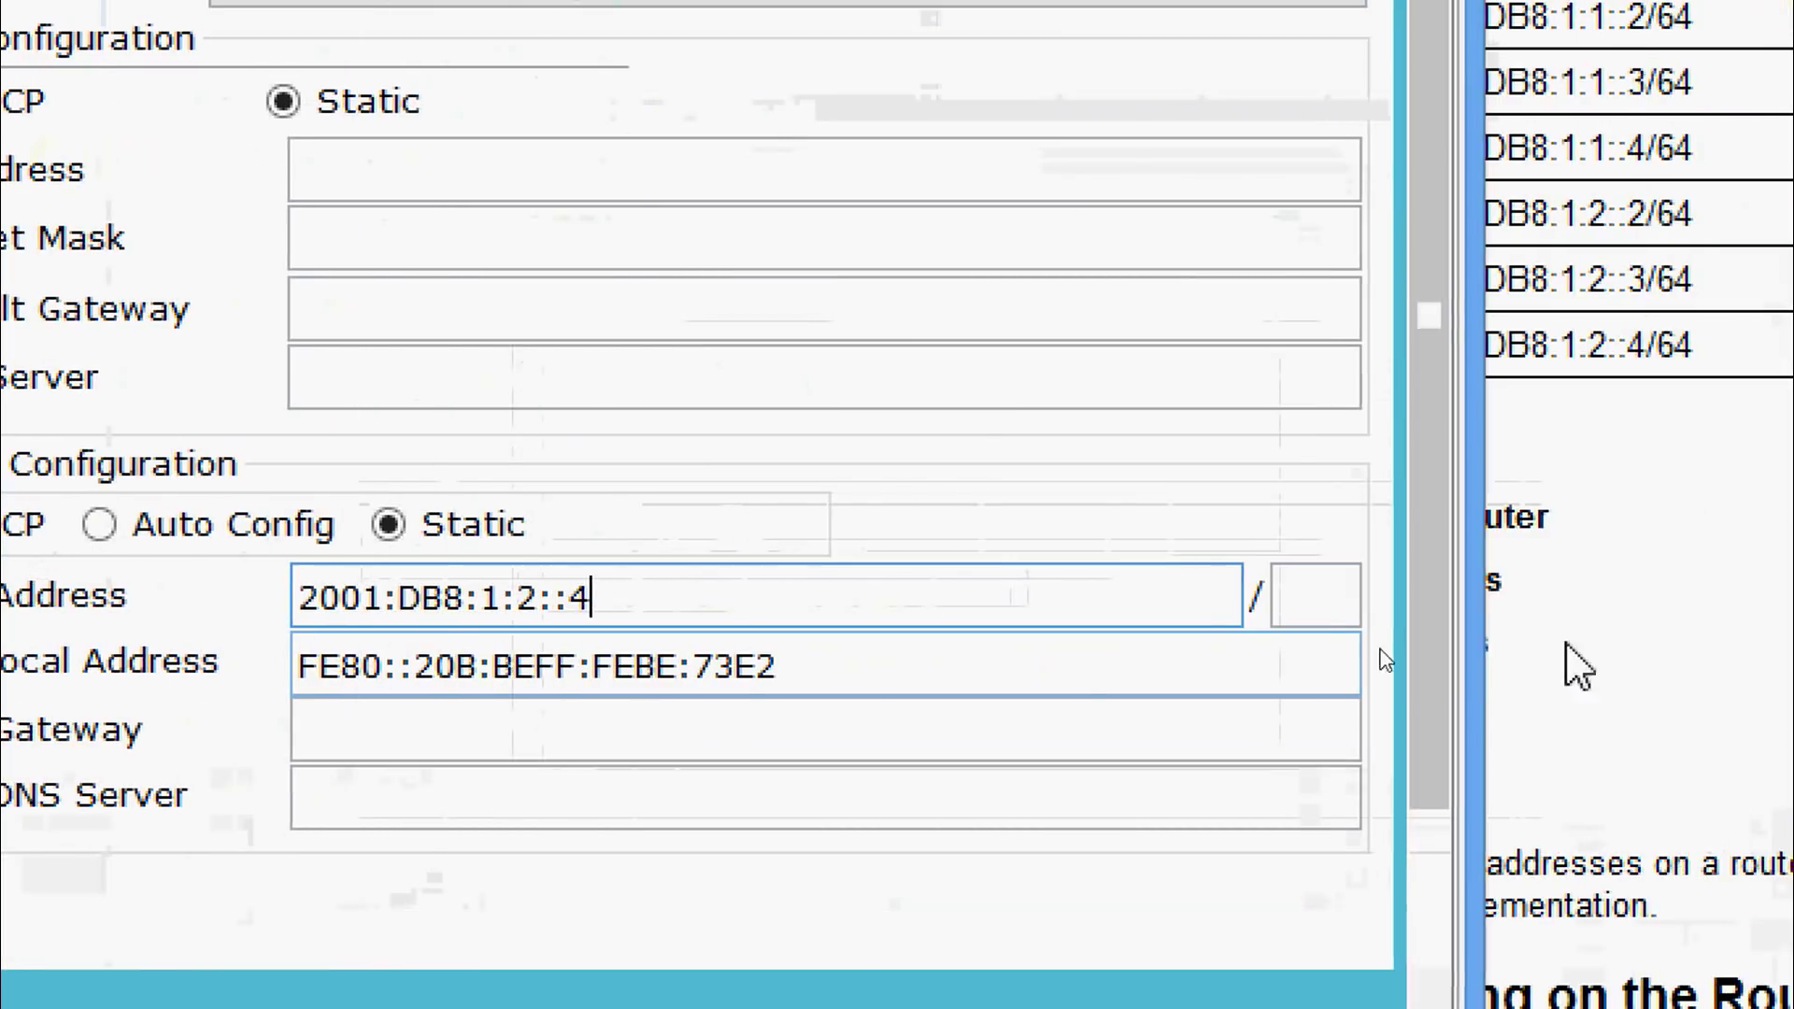
left_click(1644, 595)
left_click(1277, 809)
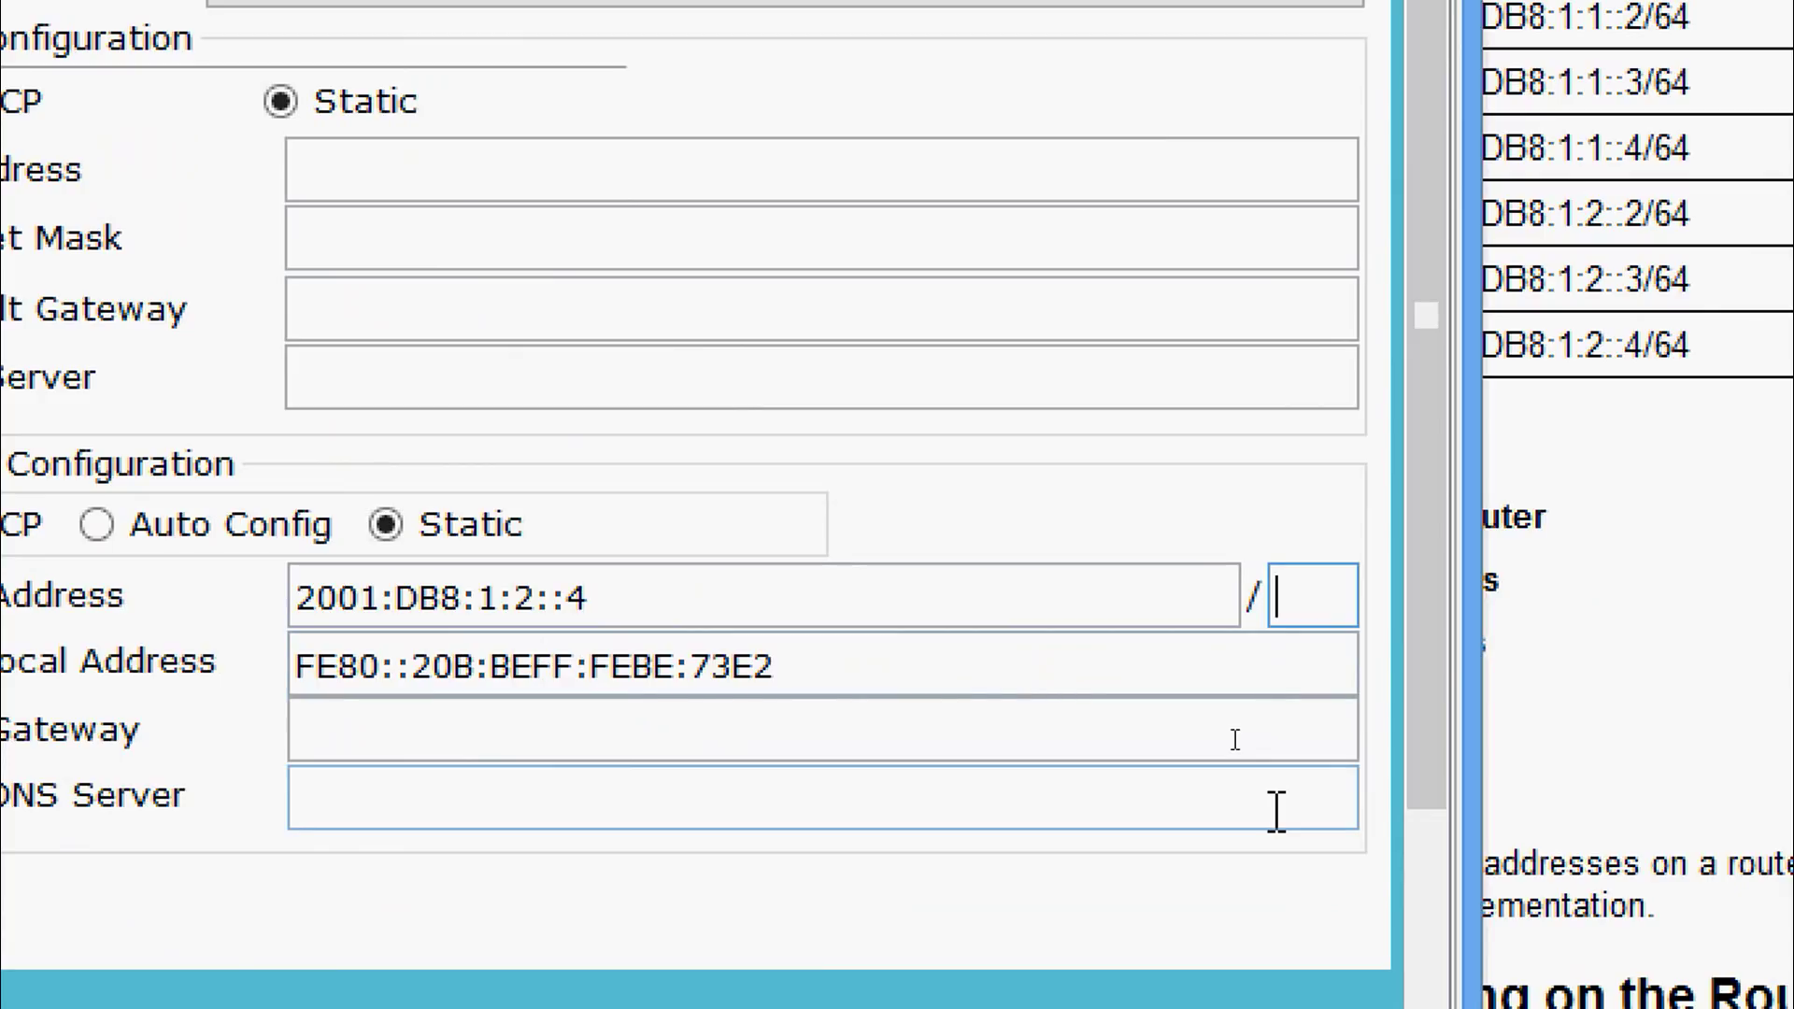
type("64")
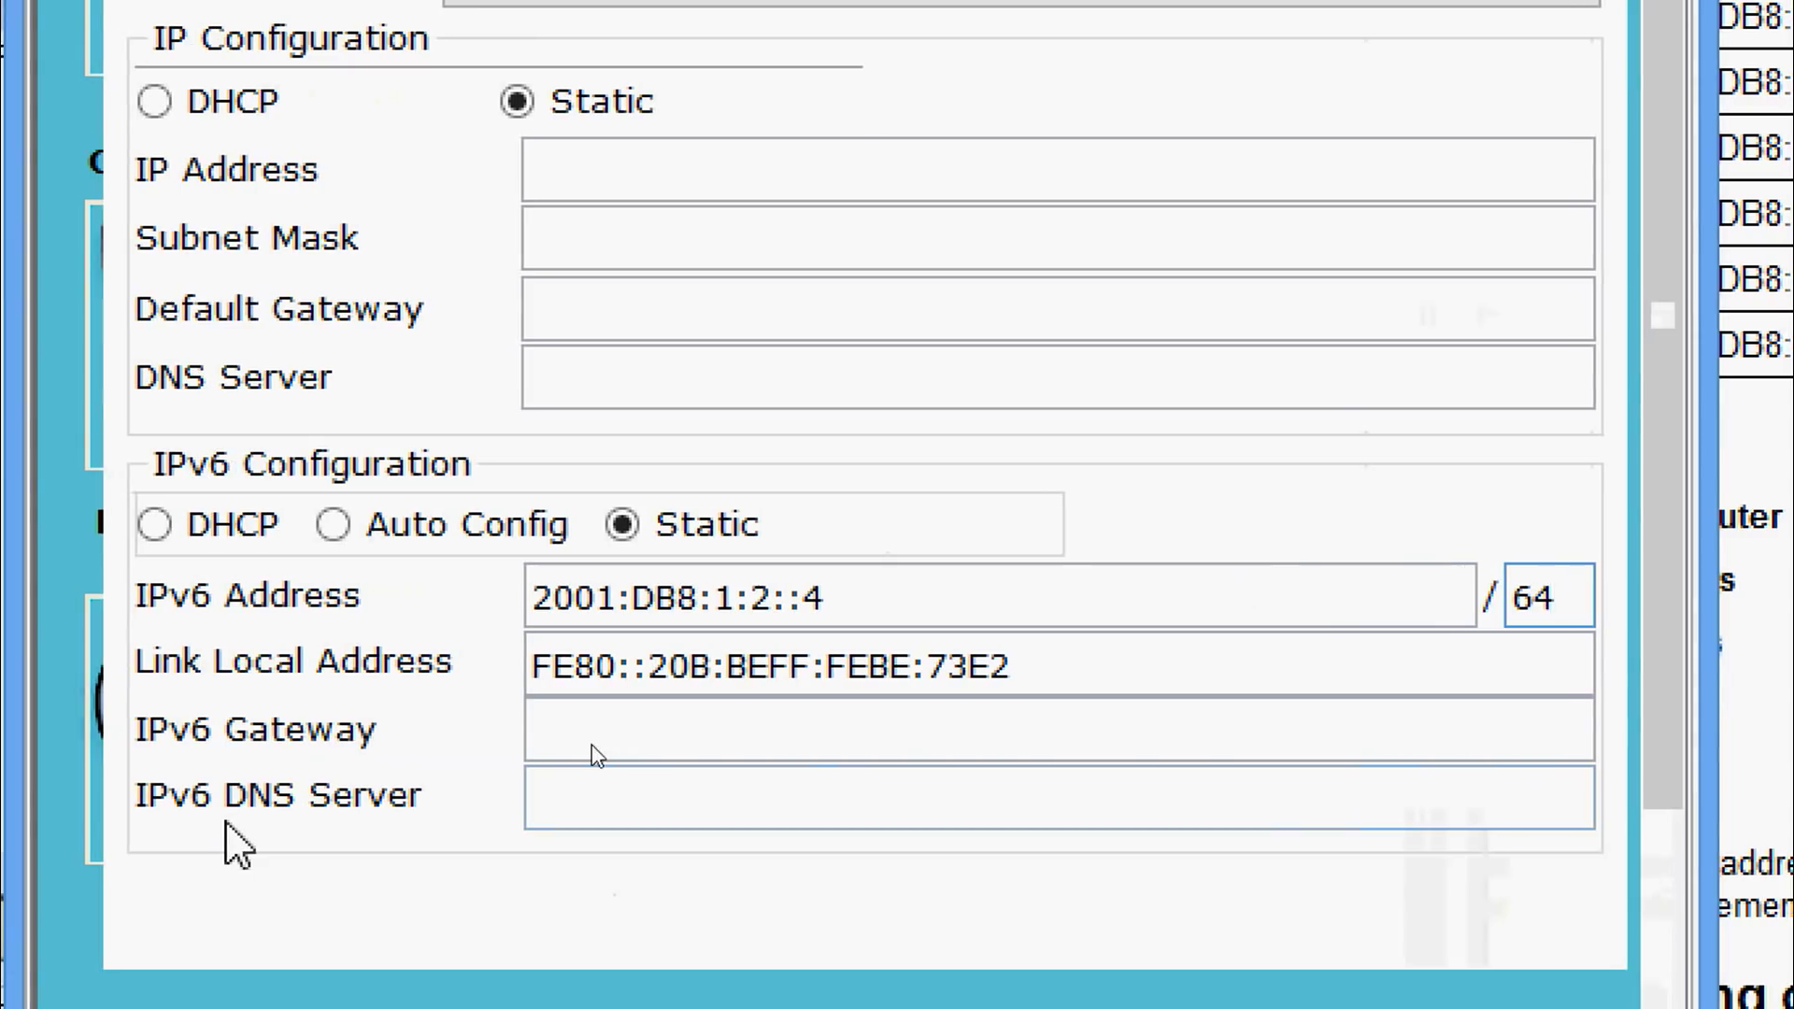
- Set the CAD server's IPv6 gateway to FE80::1
left_click(614, 728)
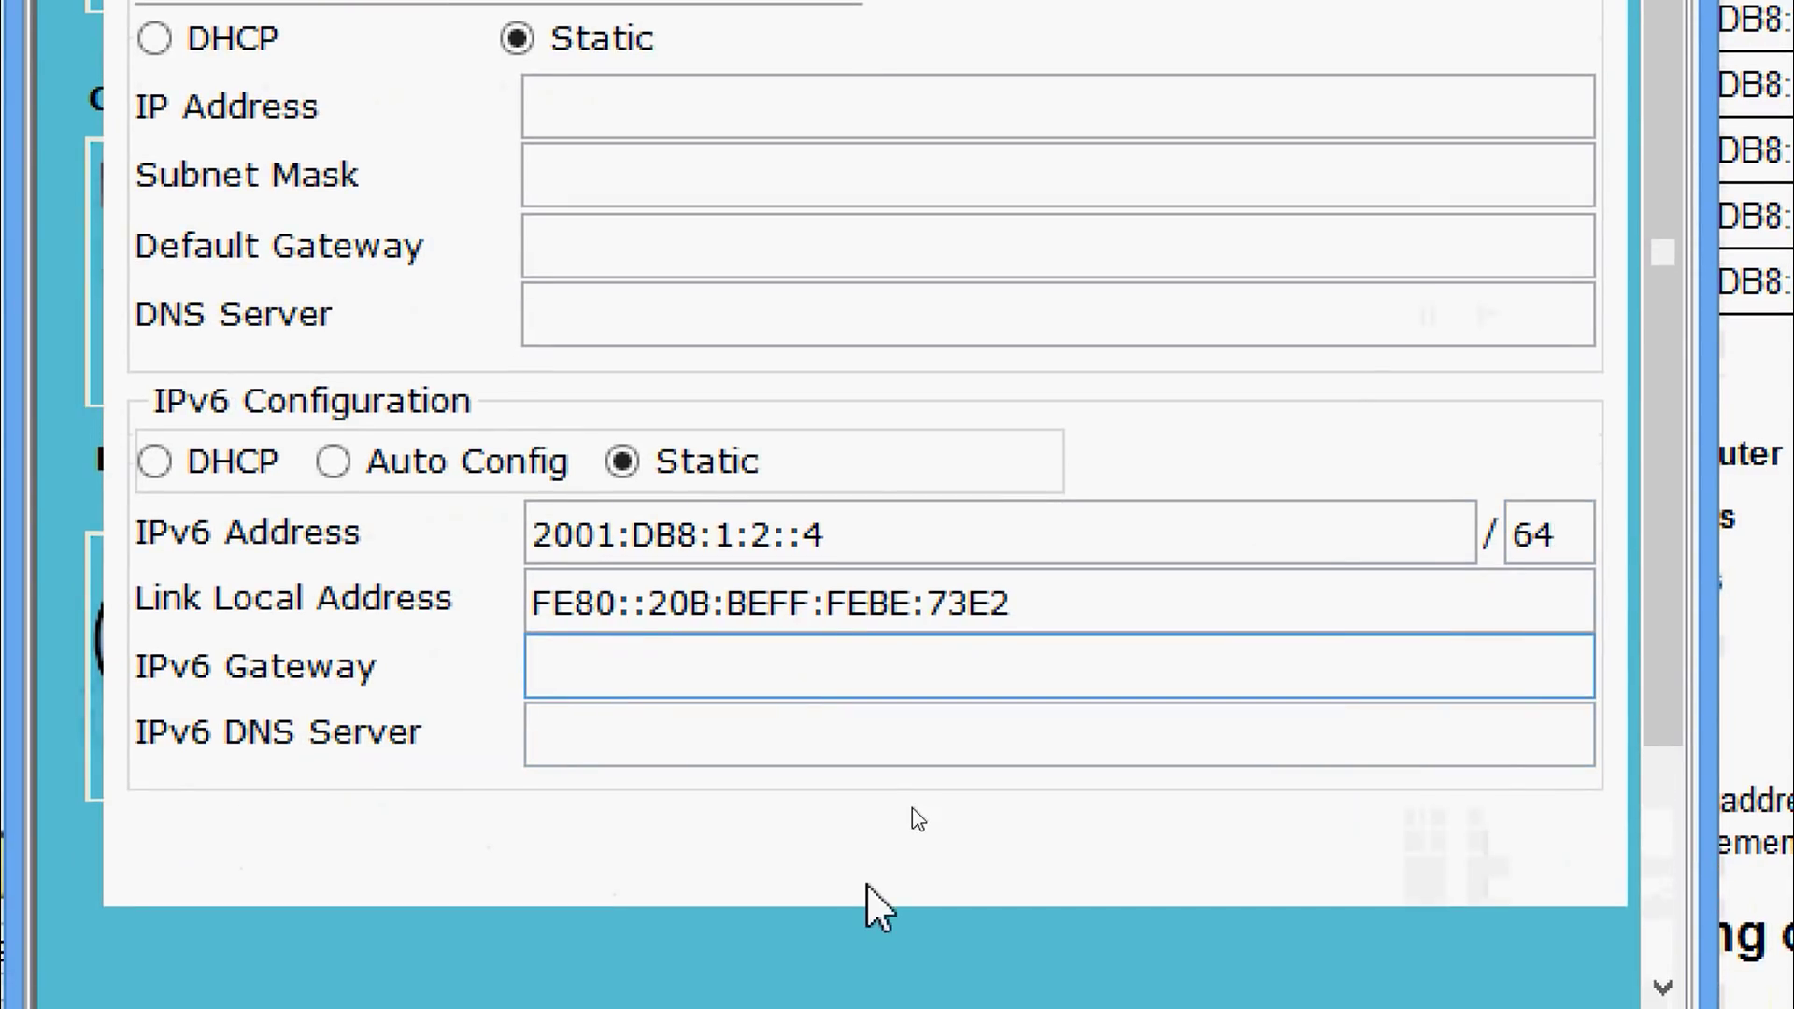
type("FE")
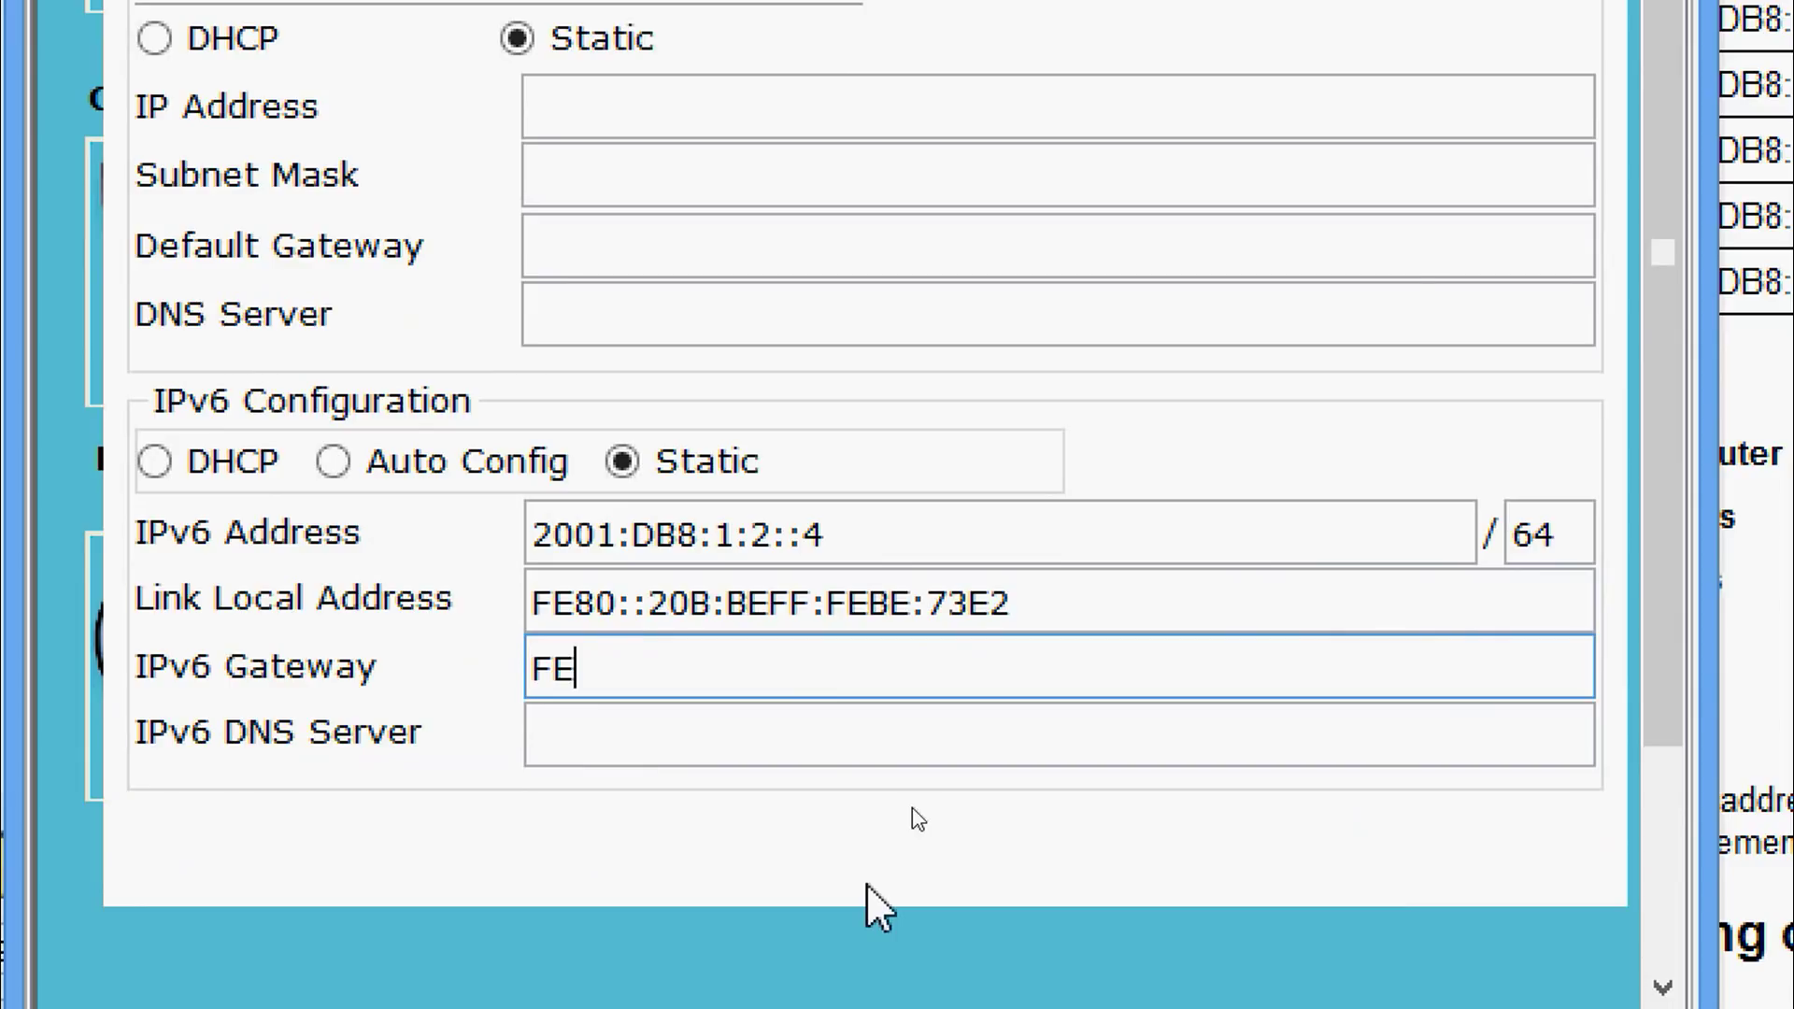
type("80::1")
left_click(904, 752)
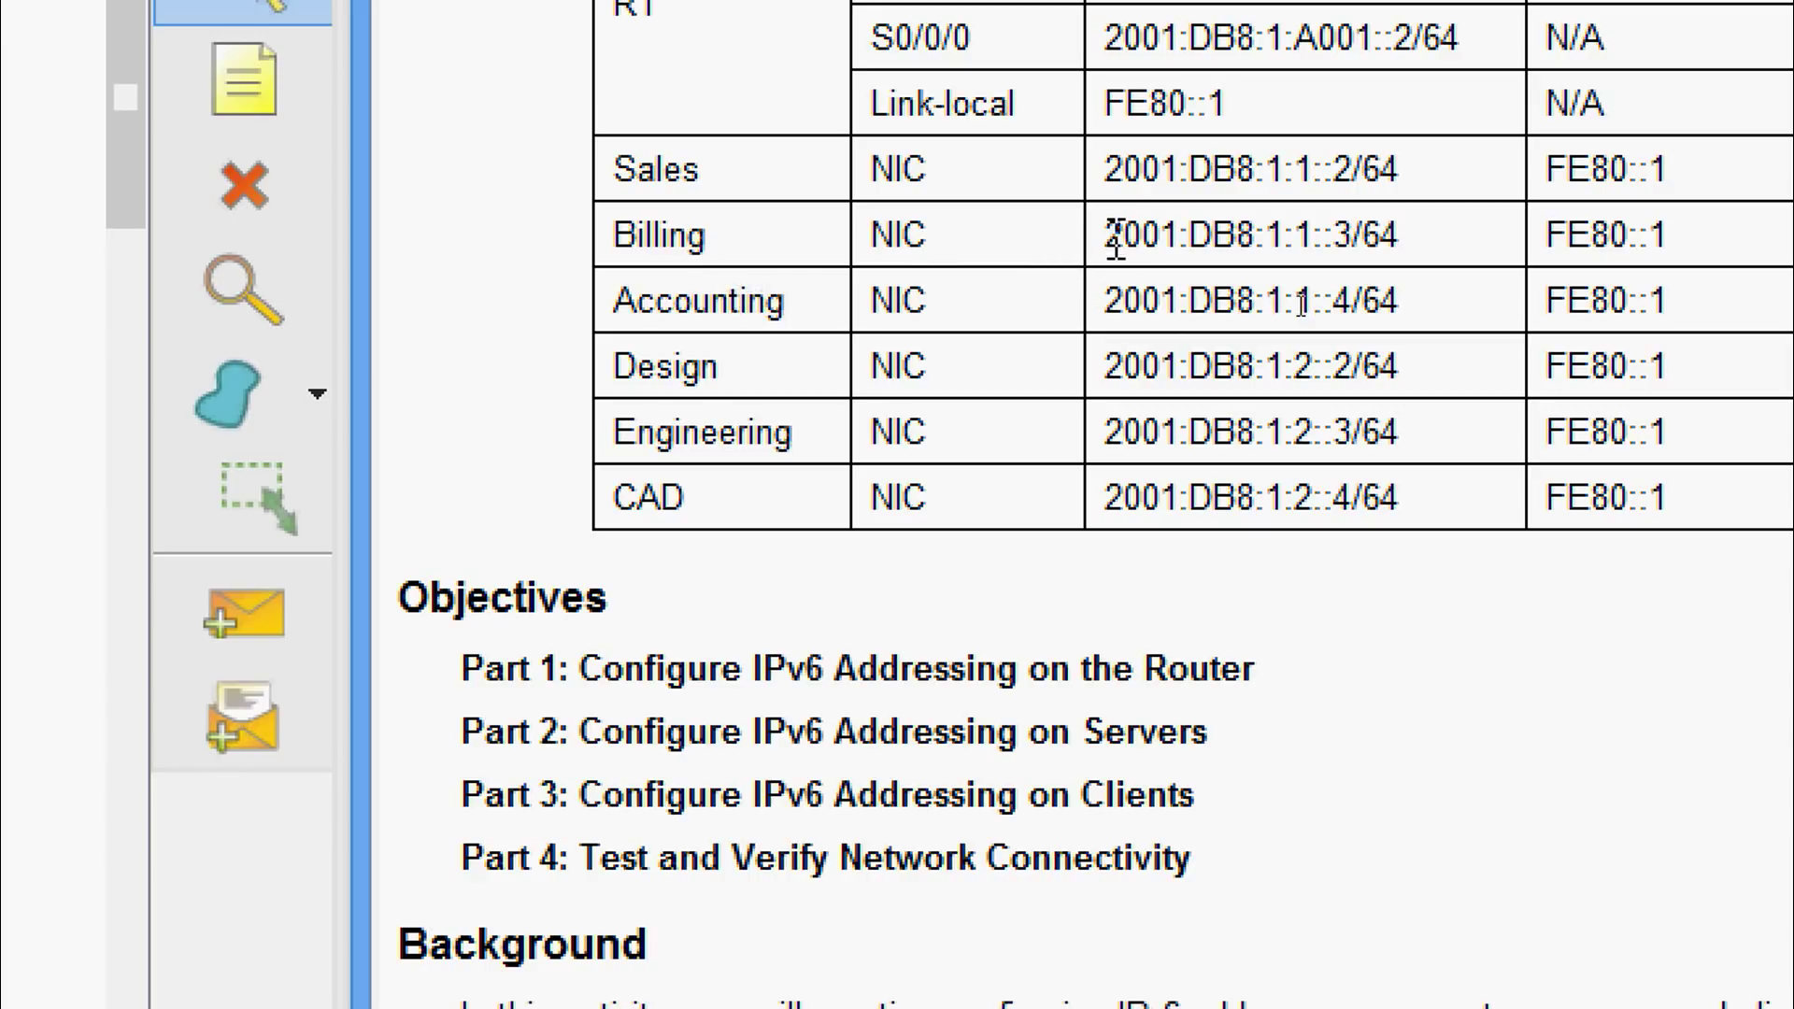
- Copy the Billing client's address from the Addressing Table and set its static IPv6 address to 2001:DB8:1:1::3 with prefix 64
left_click_drag(1107, 236, 1351, 253)
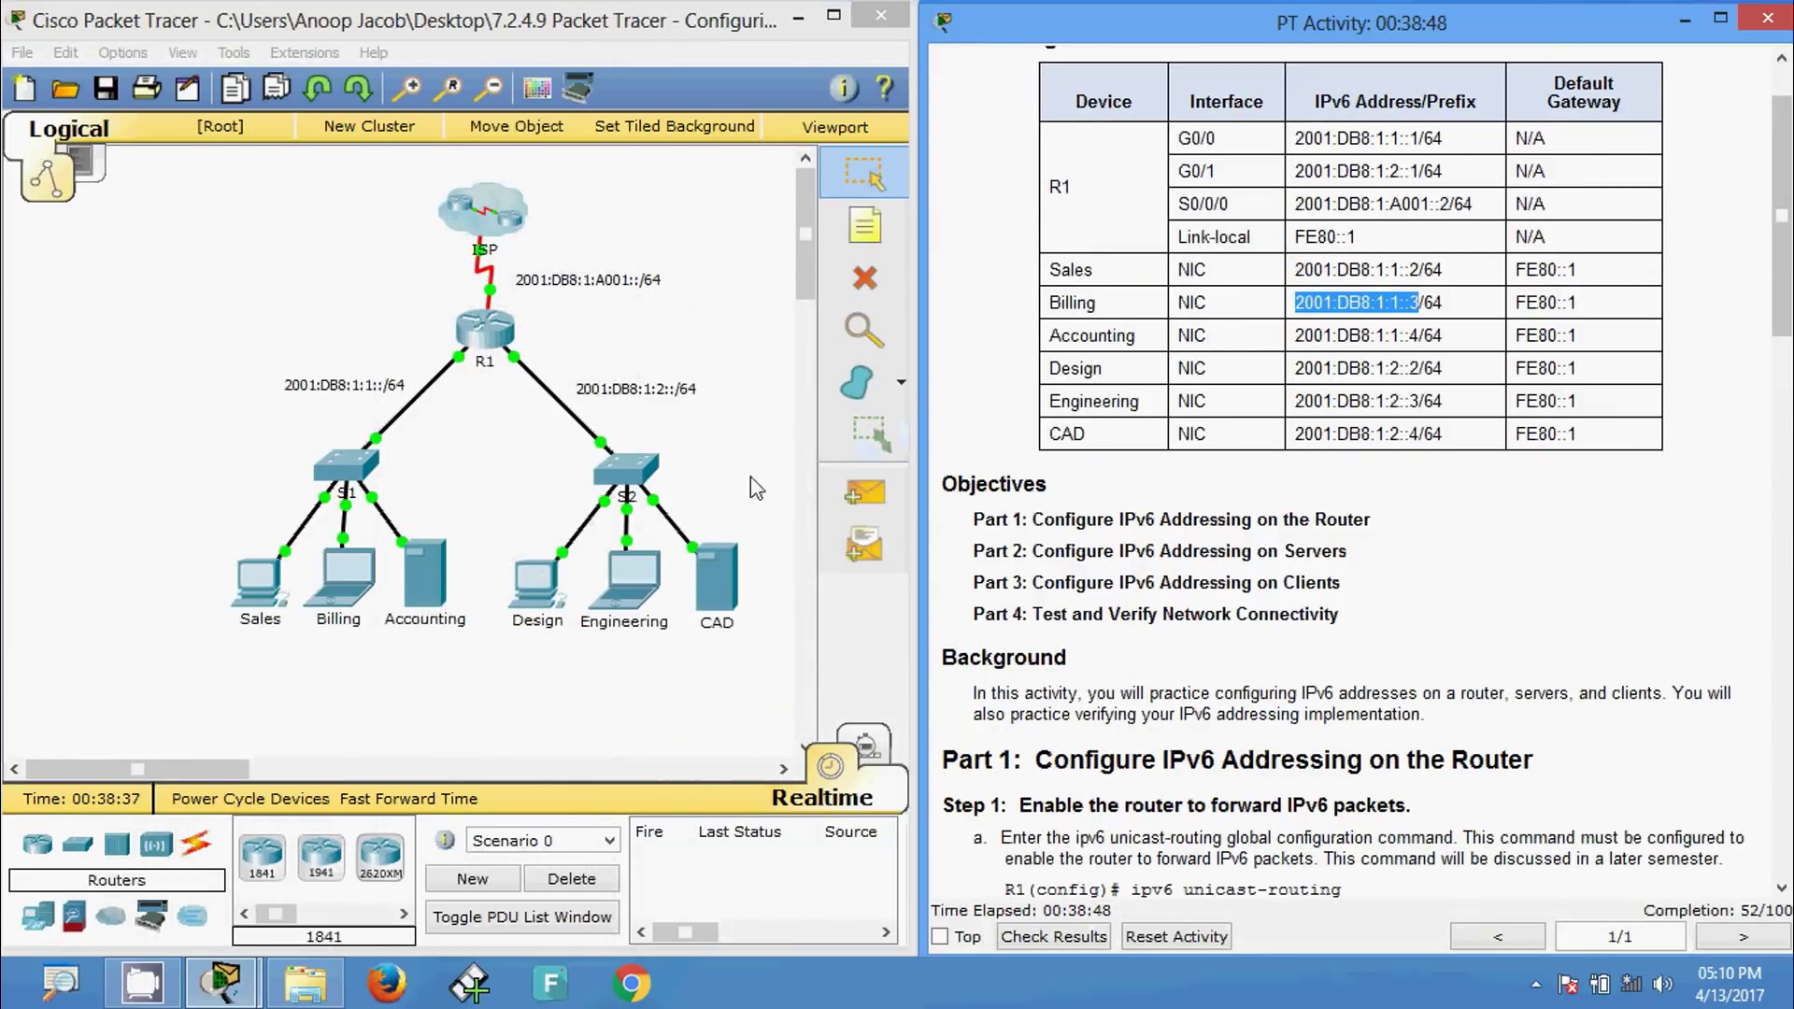
left_click(353, 686)
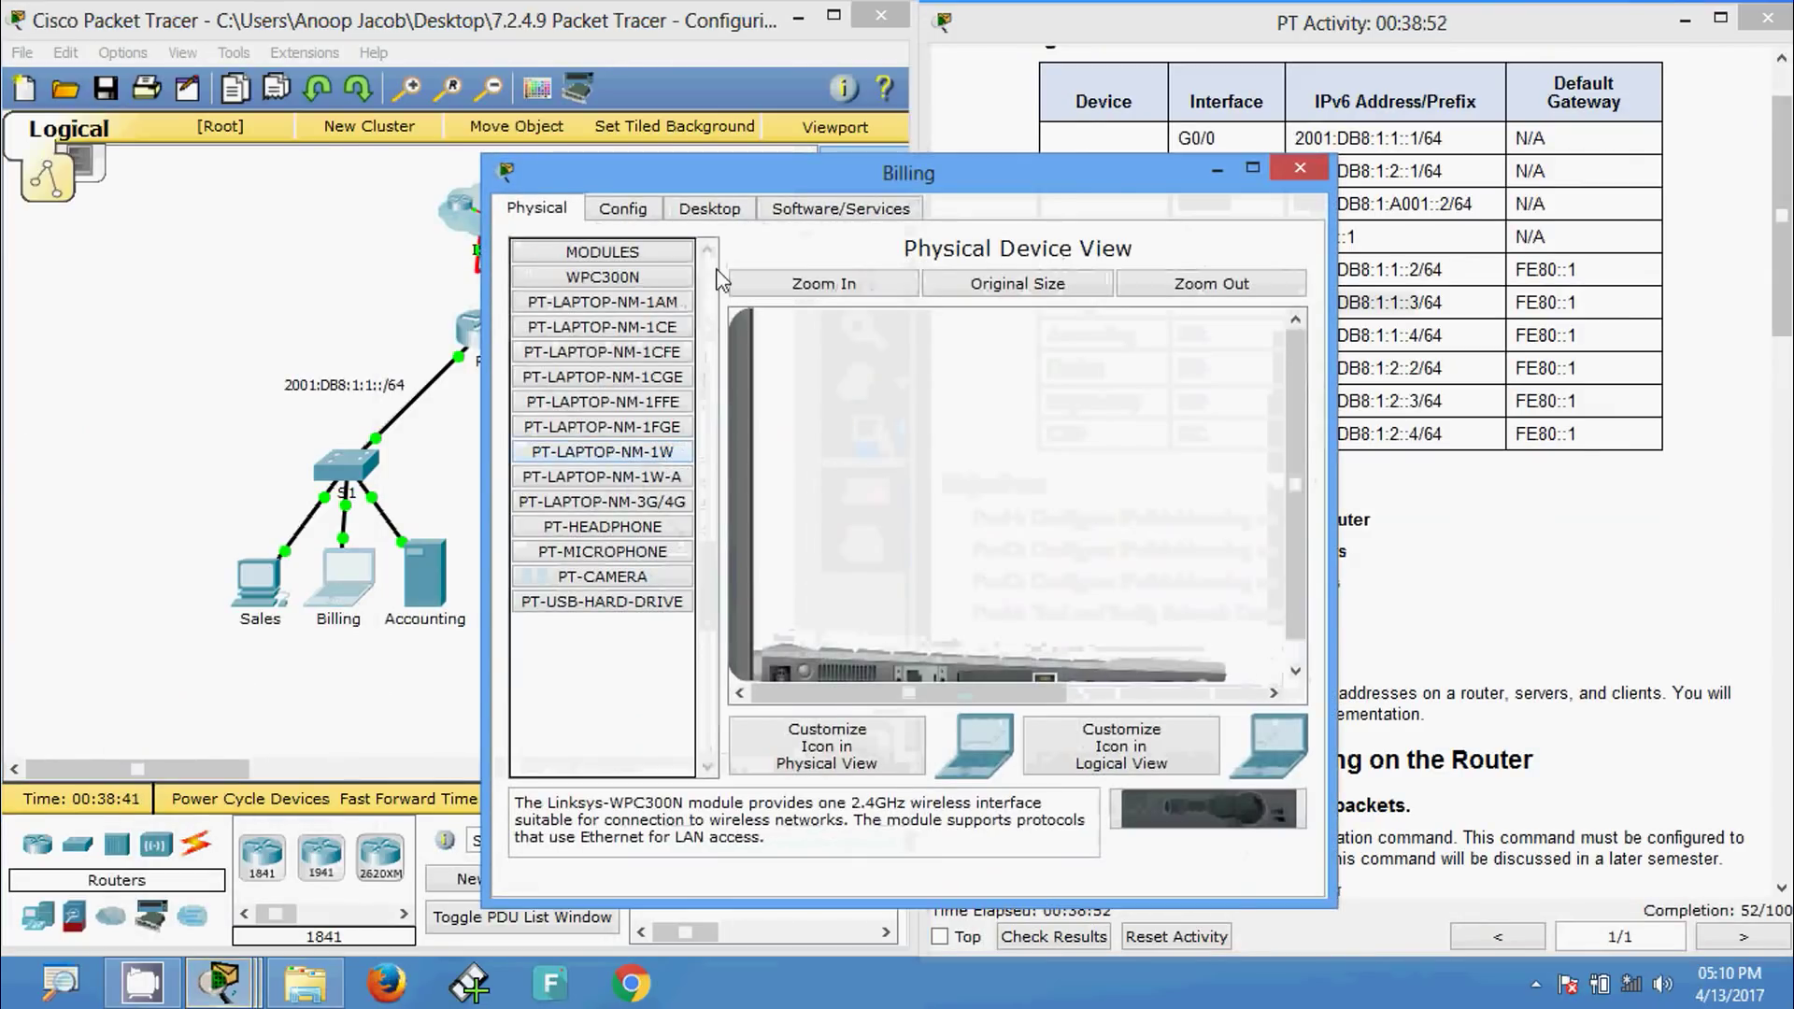
left_click(714, 210)
left_click(589, 338)
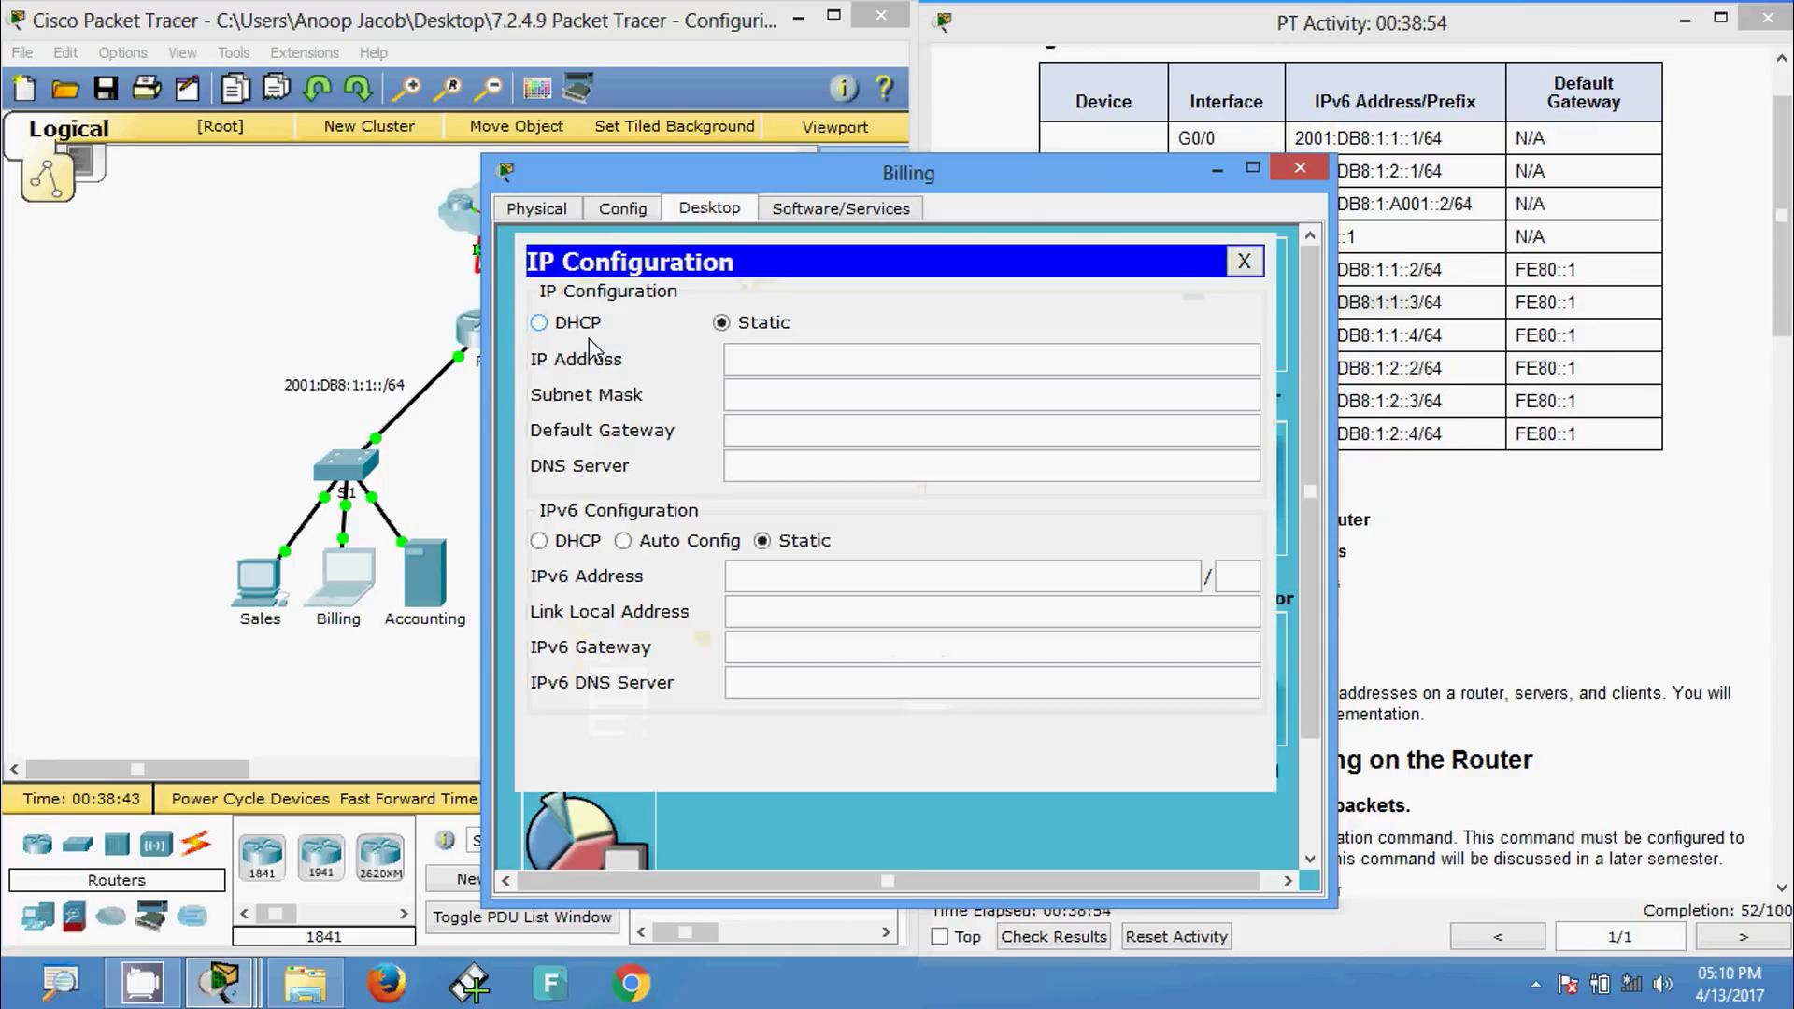
left_click(758, 581)
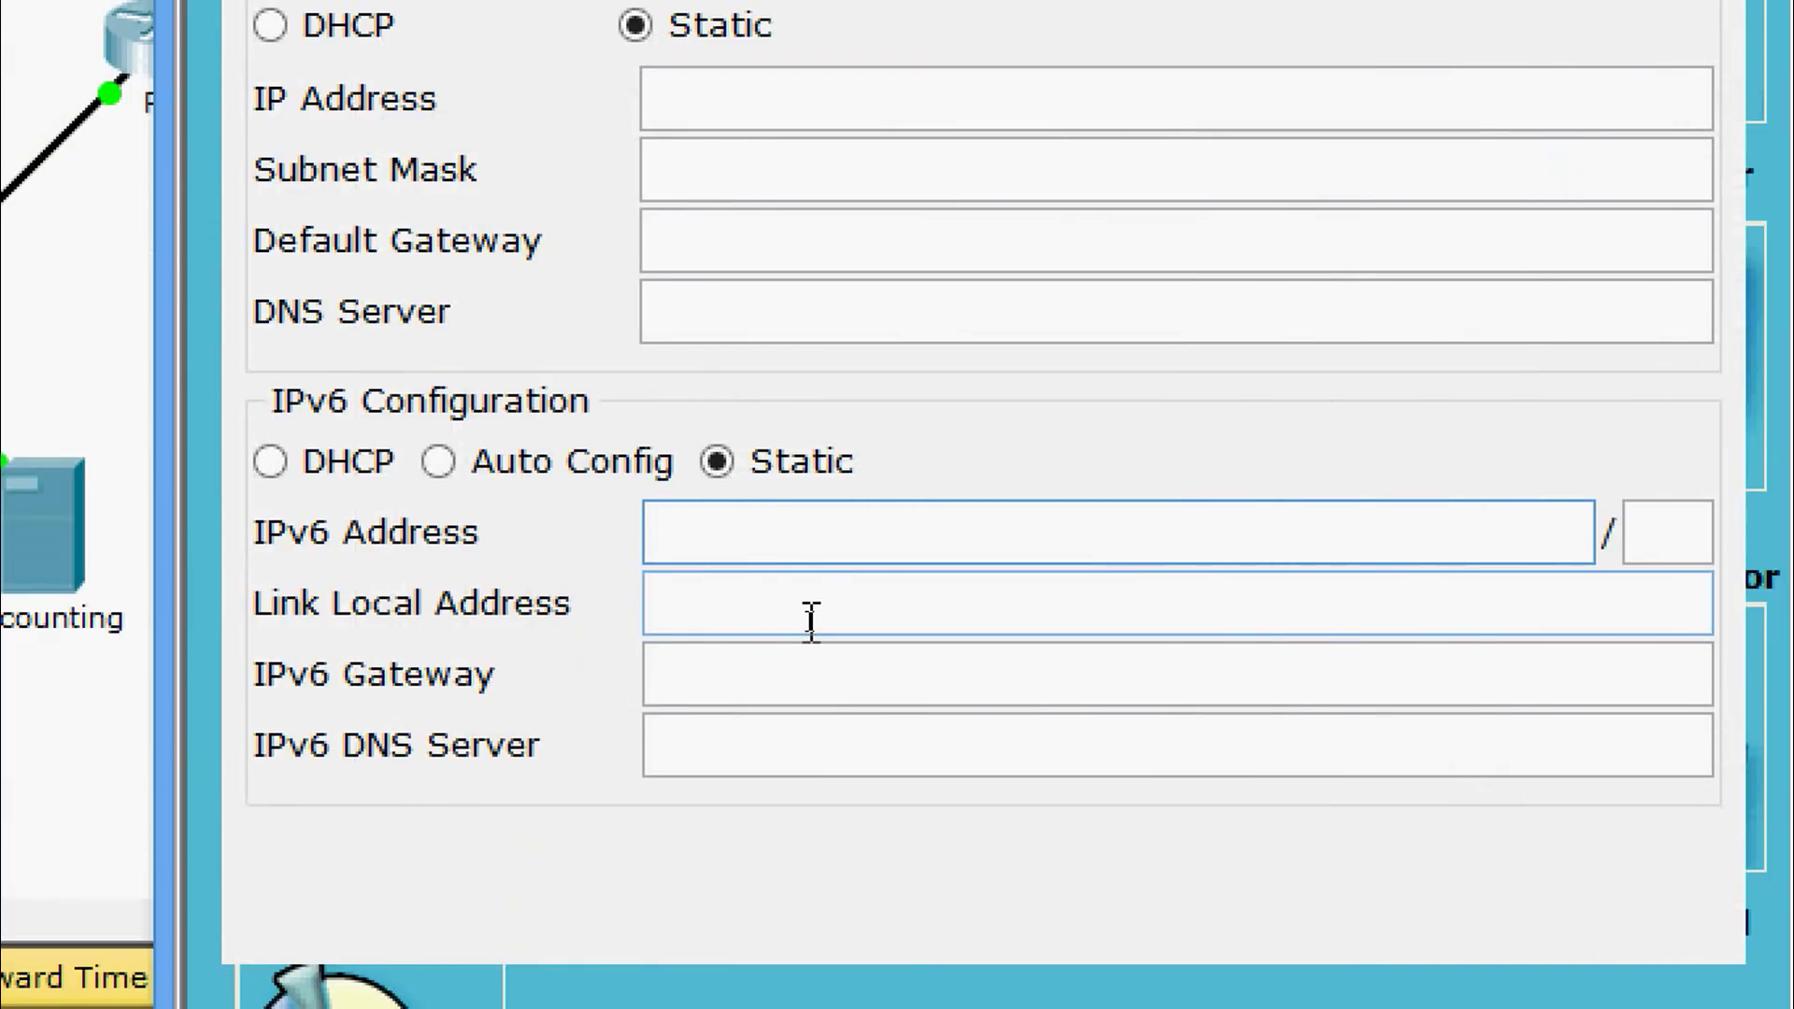
type("2001:DB8:1:1::3")
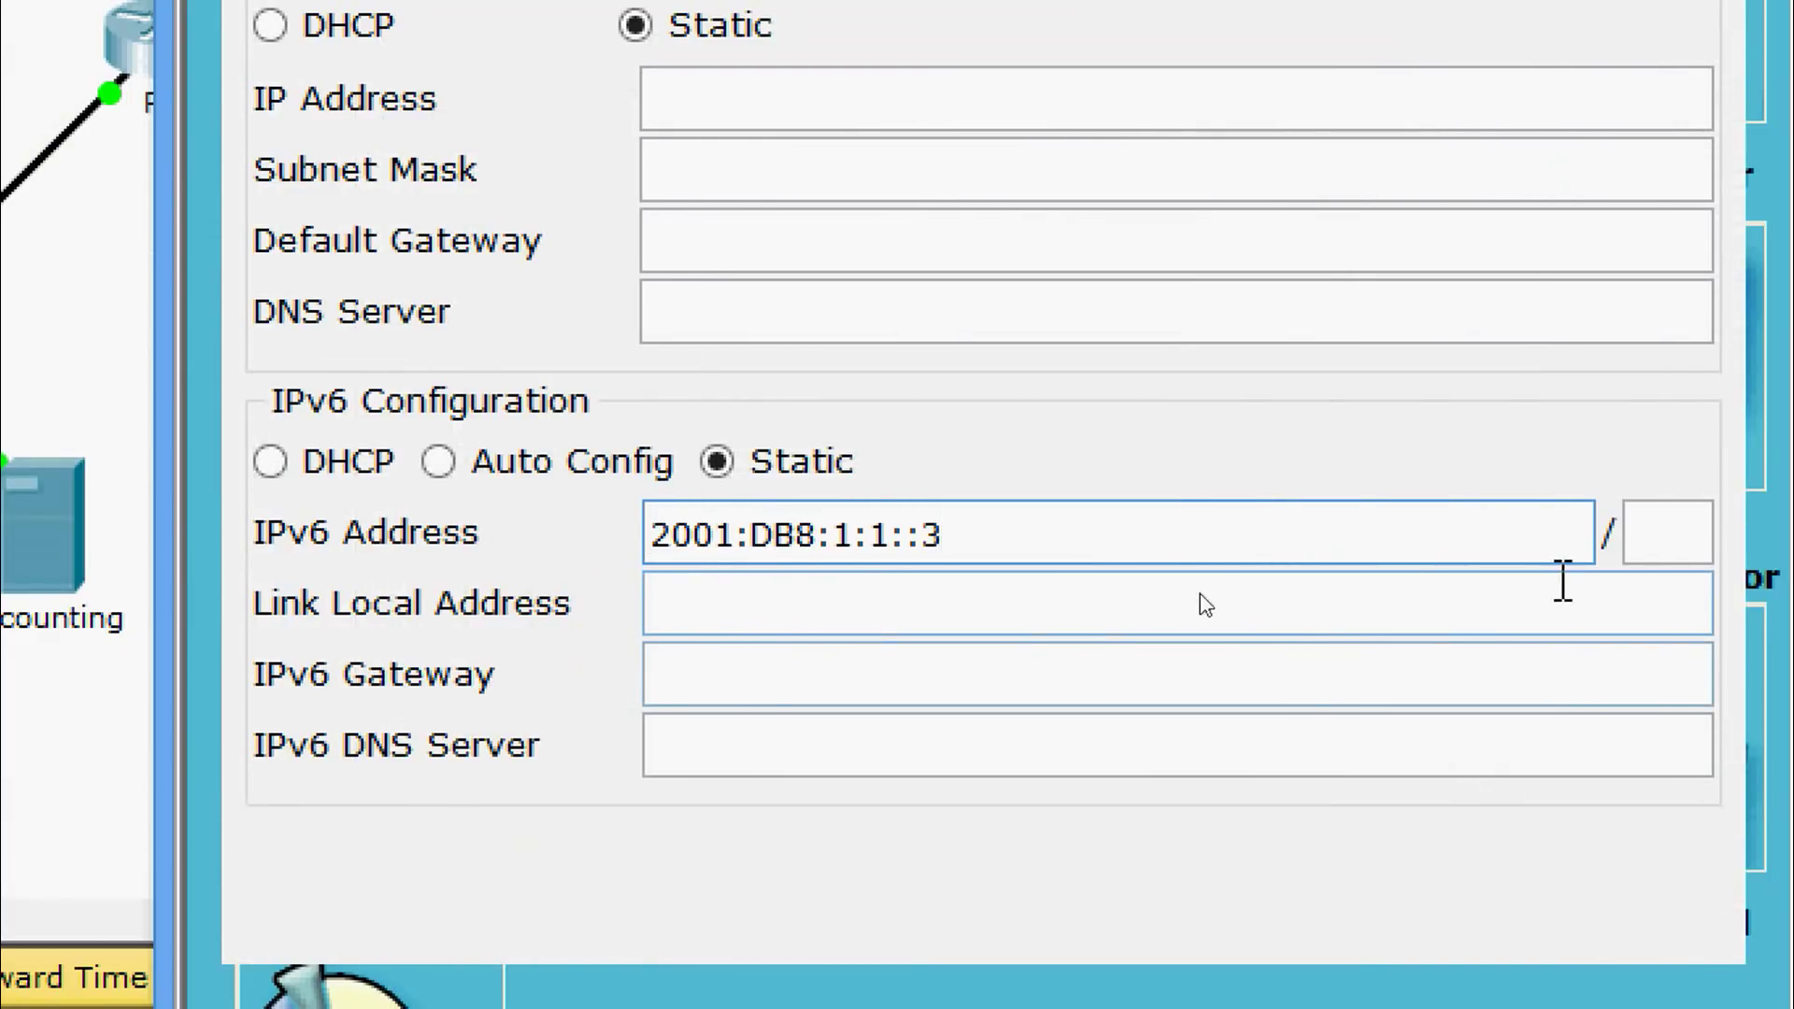
left_click(1635, 546)
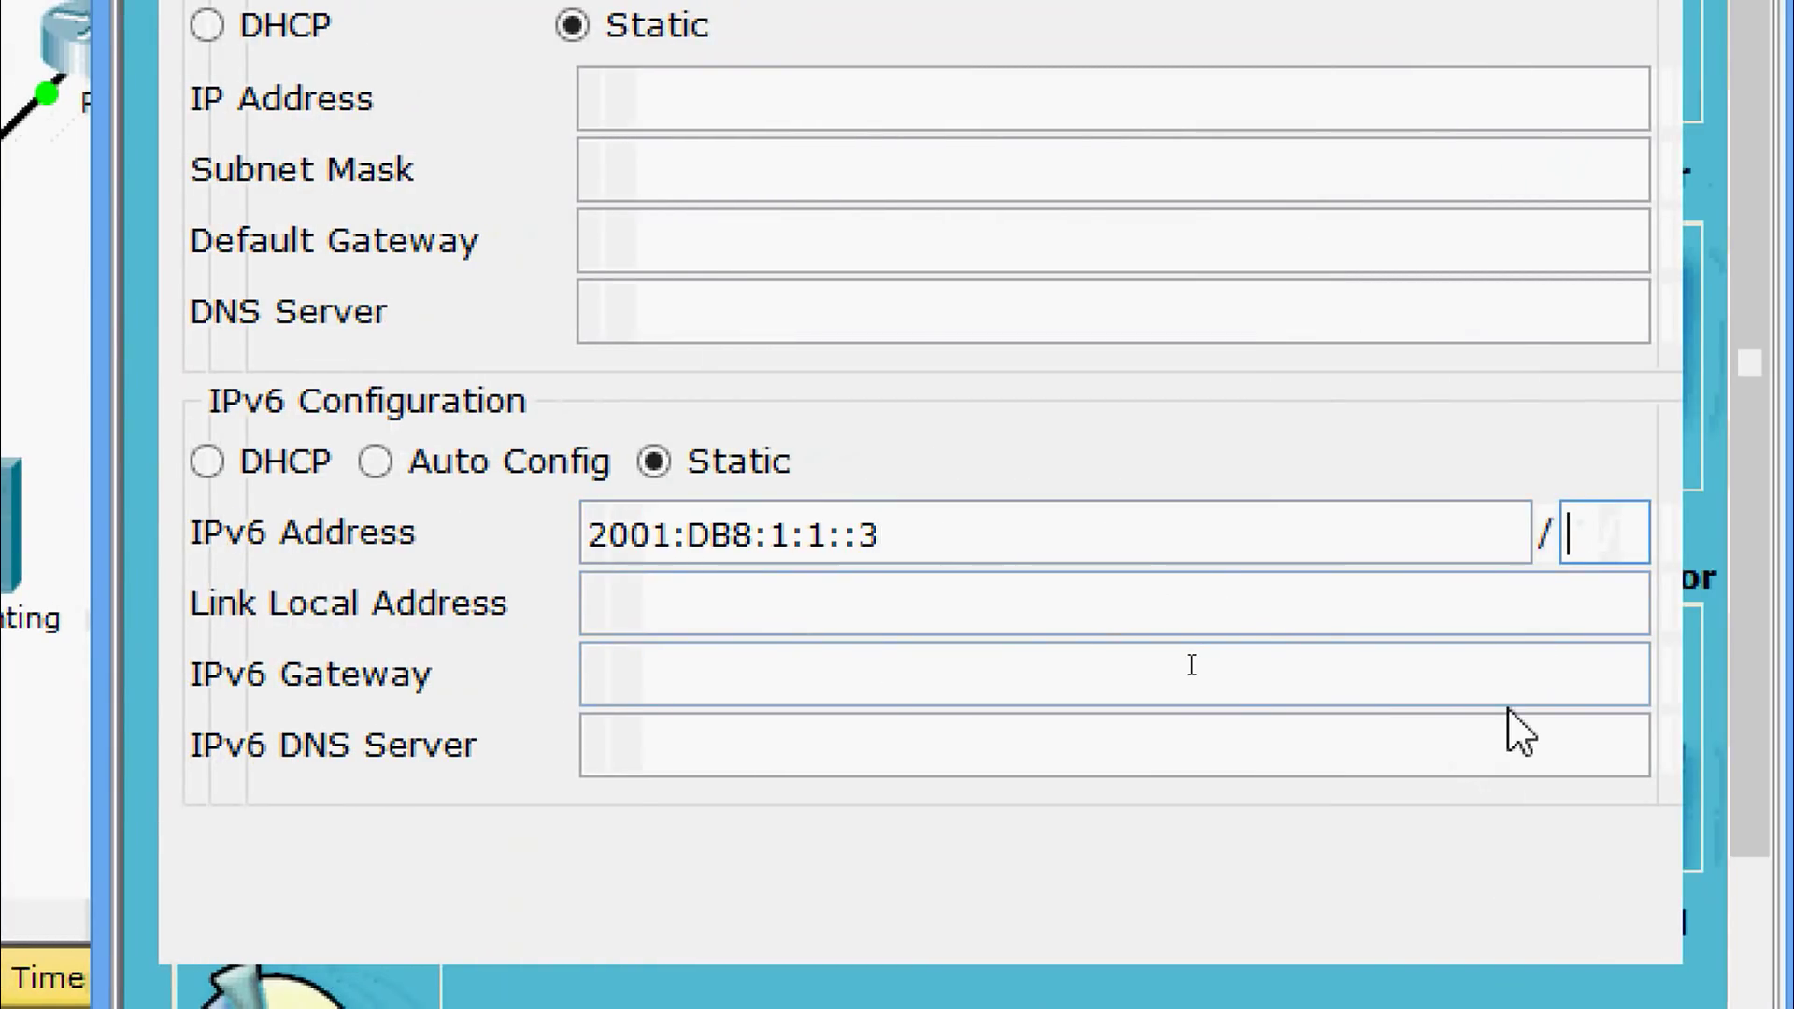
type("64")
- Set the Billing client's IPv6 gateway to FE80::1
key("Tab")
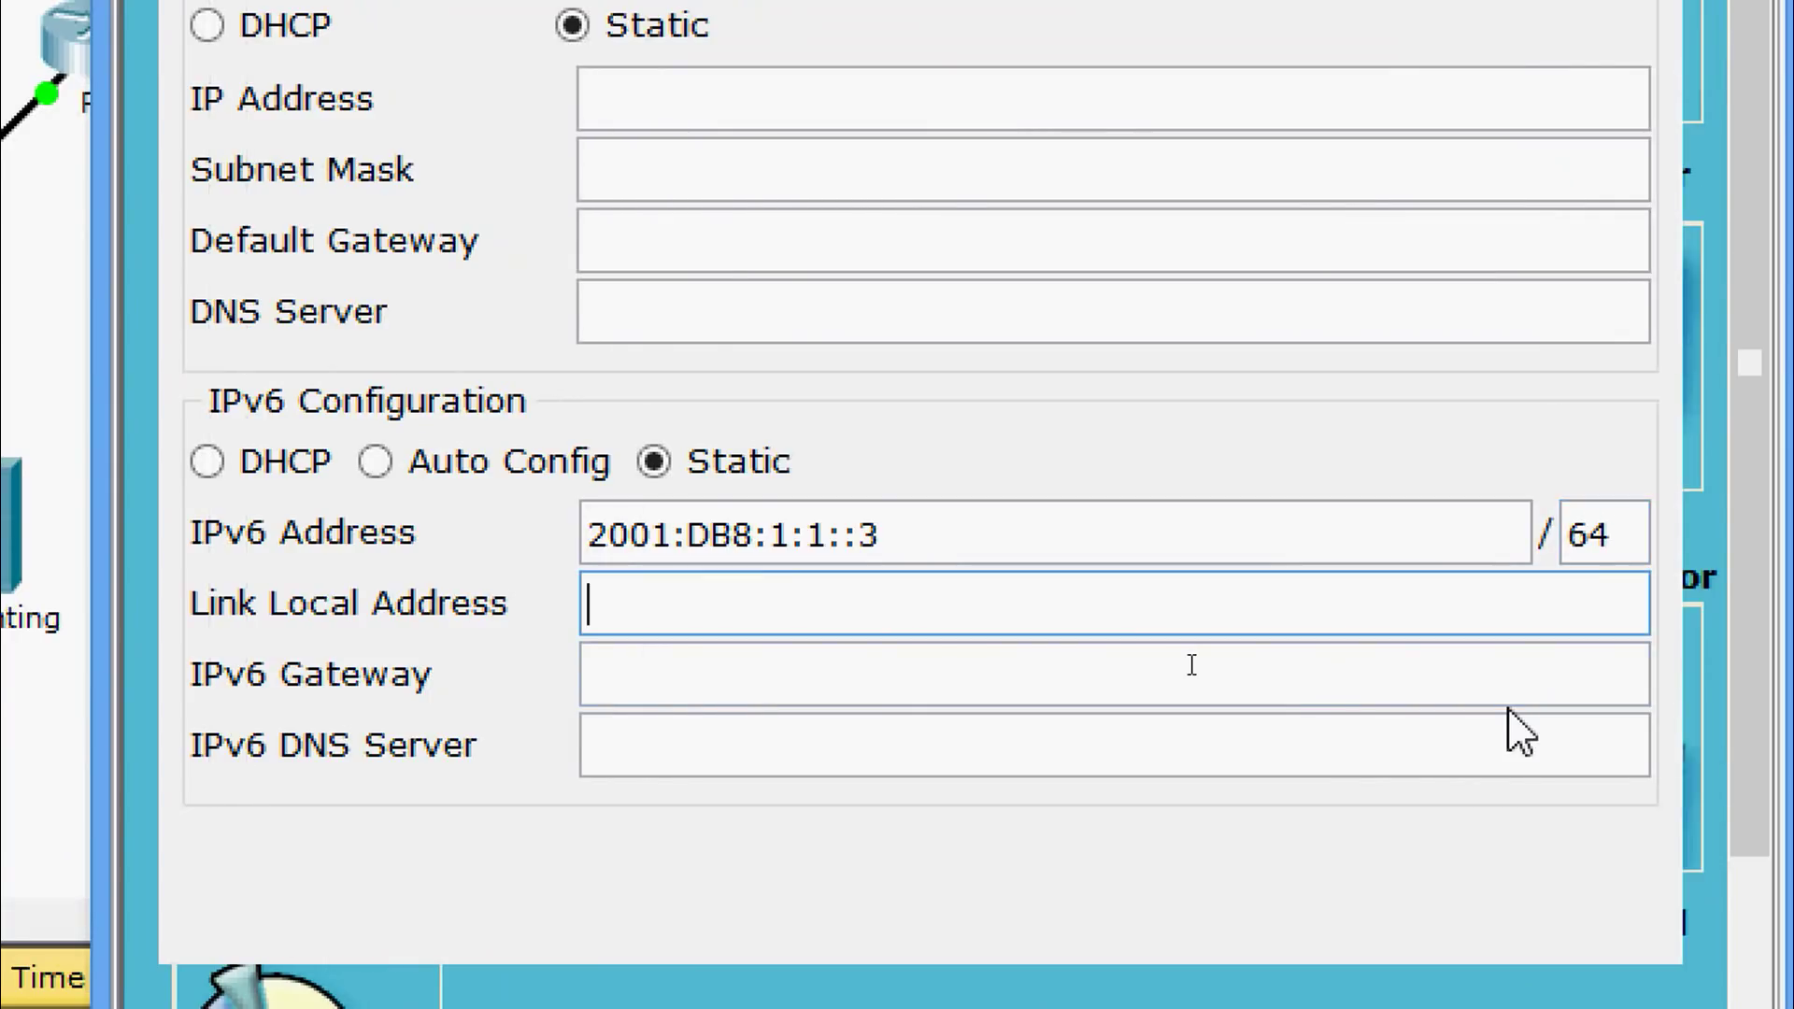
key("Tab")
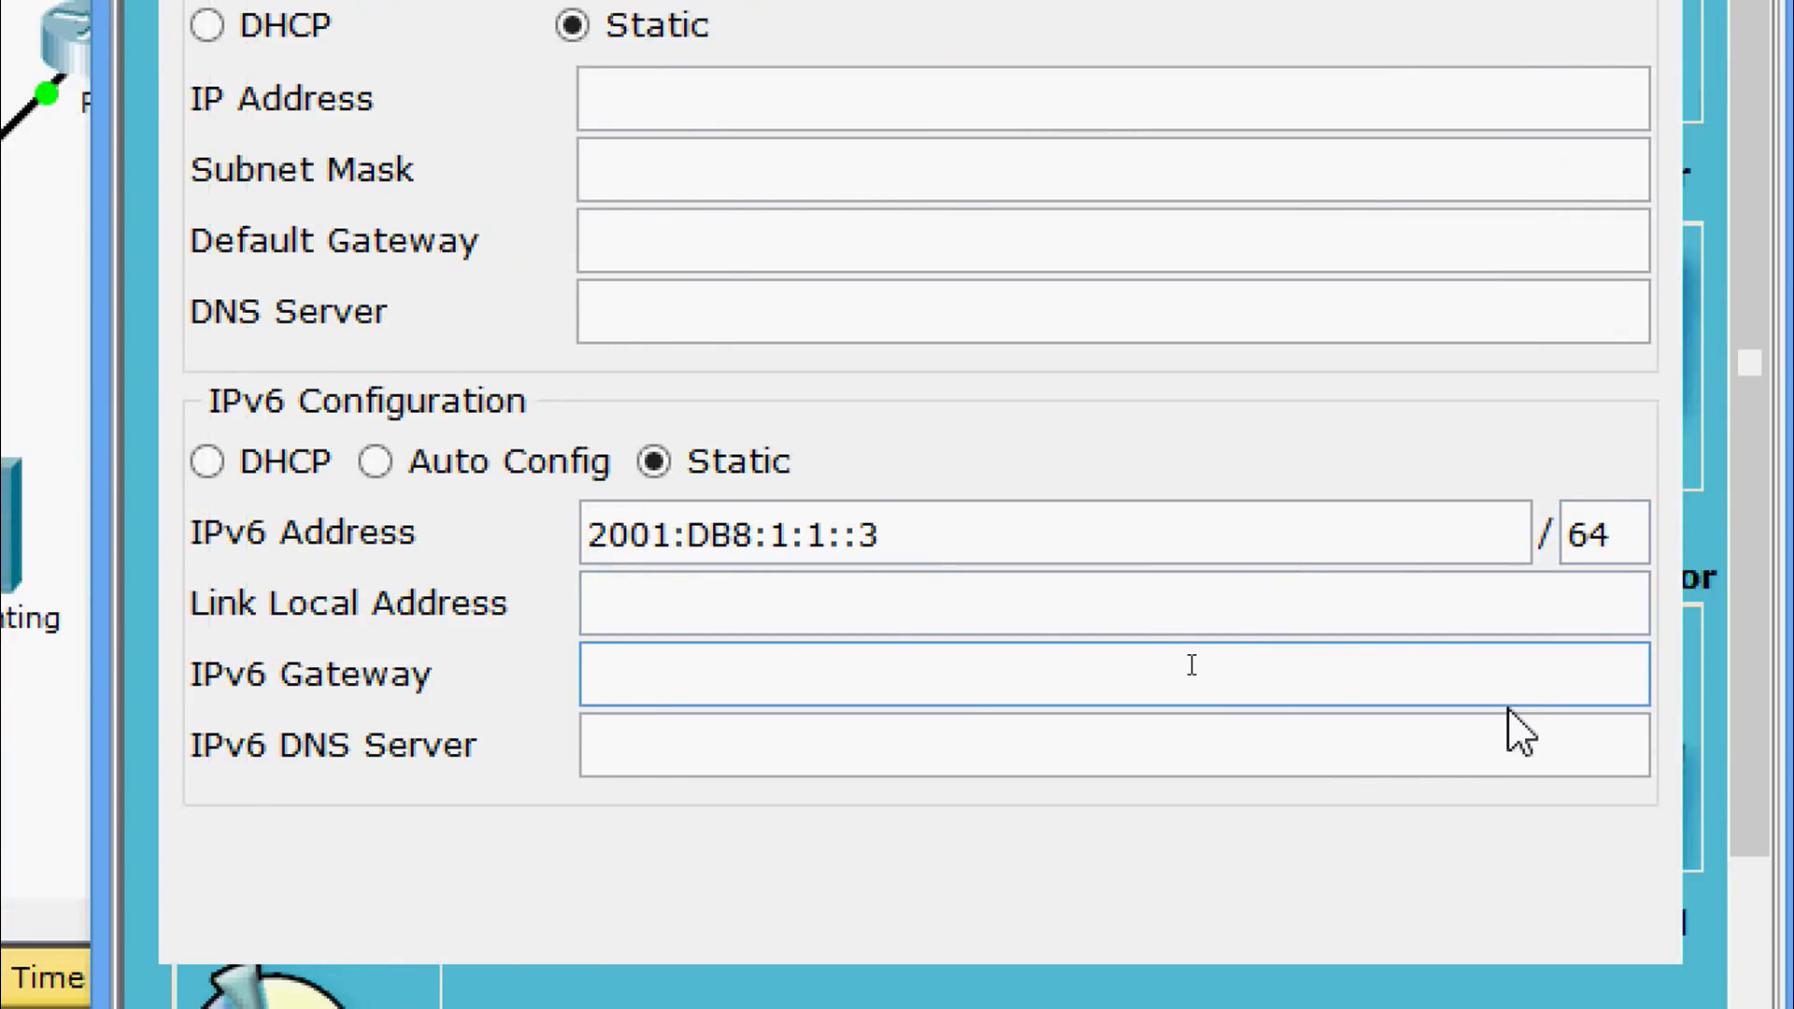
type("fE")
key("BackSpace")
type("FE80::1")
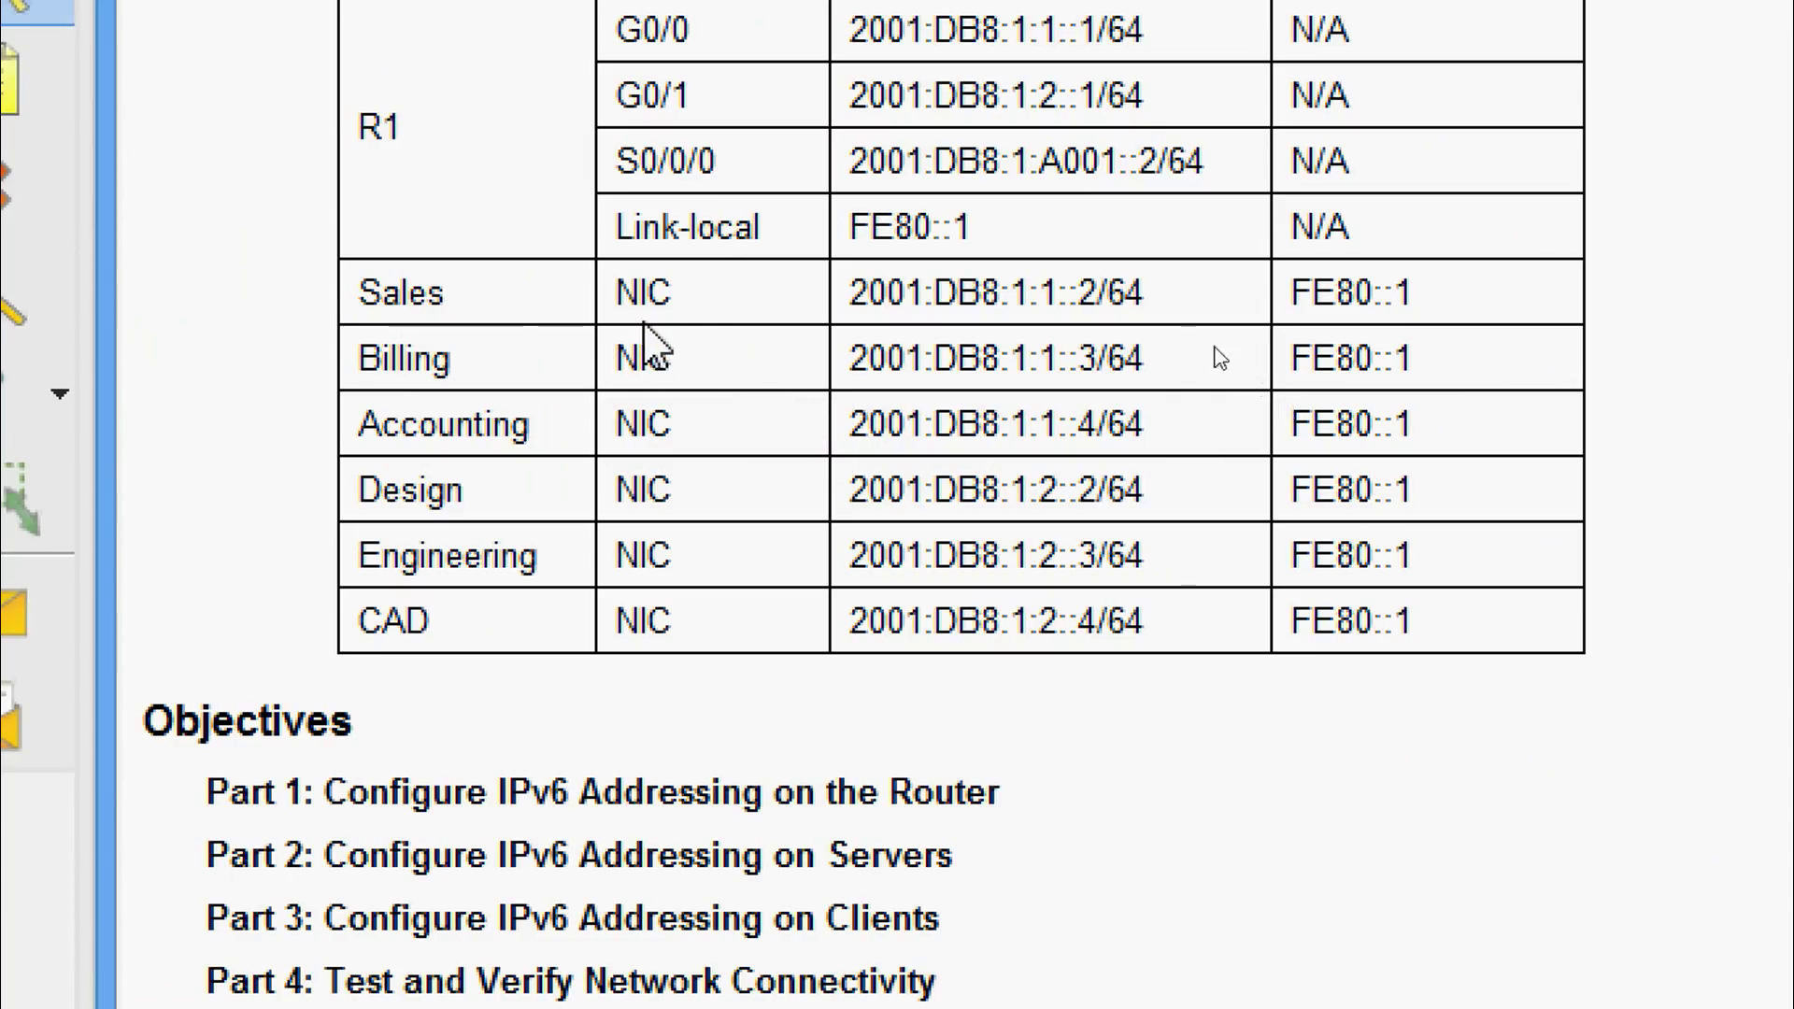
- Copy the Sales client's address from the Addressing Table and set its static IPv6 address to 2001:DB8:1:1::2 with prefix 64
double_click(365, 301)
left_click(861, 306)
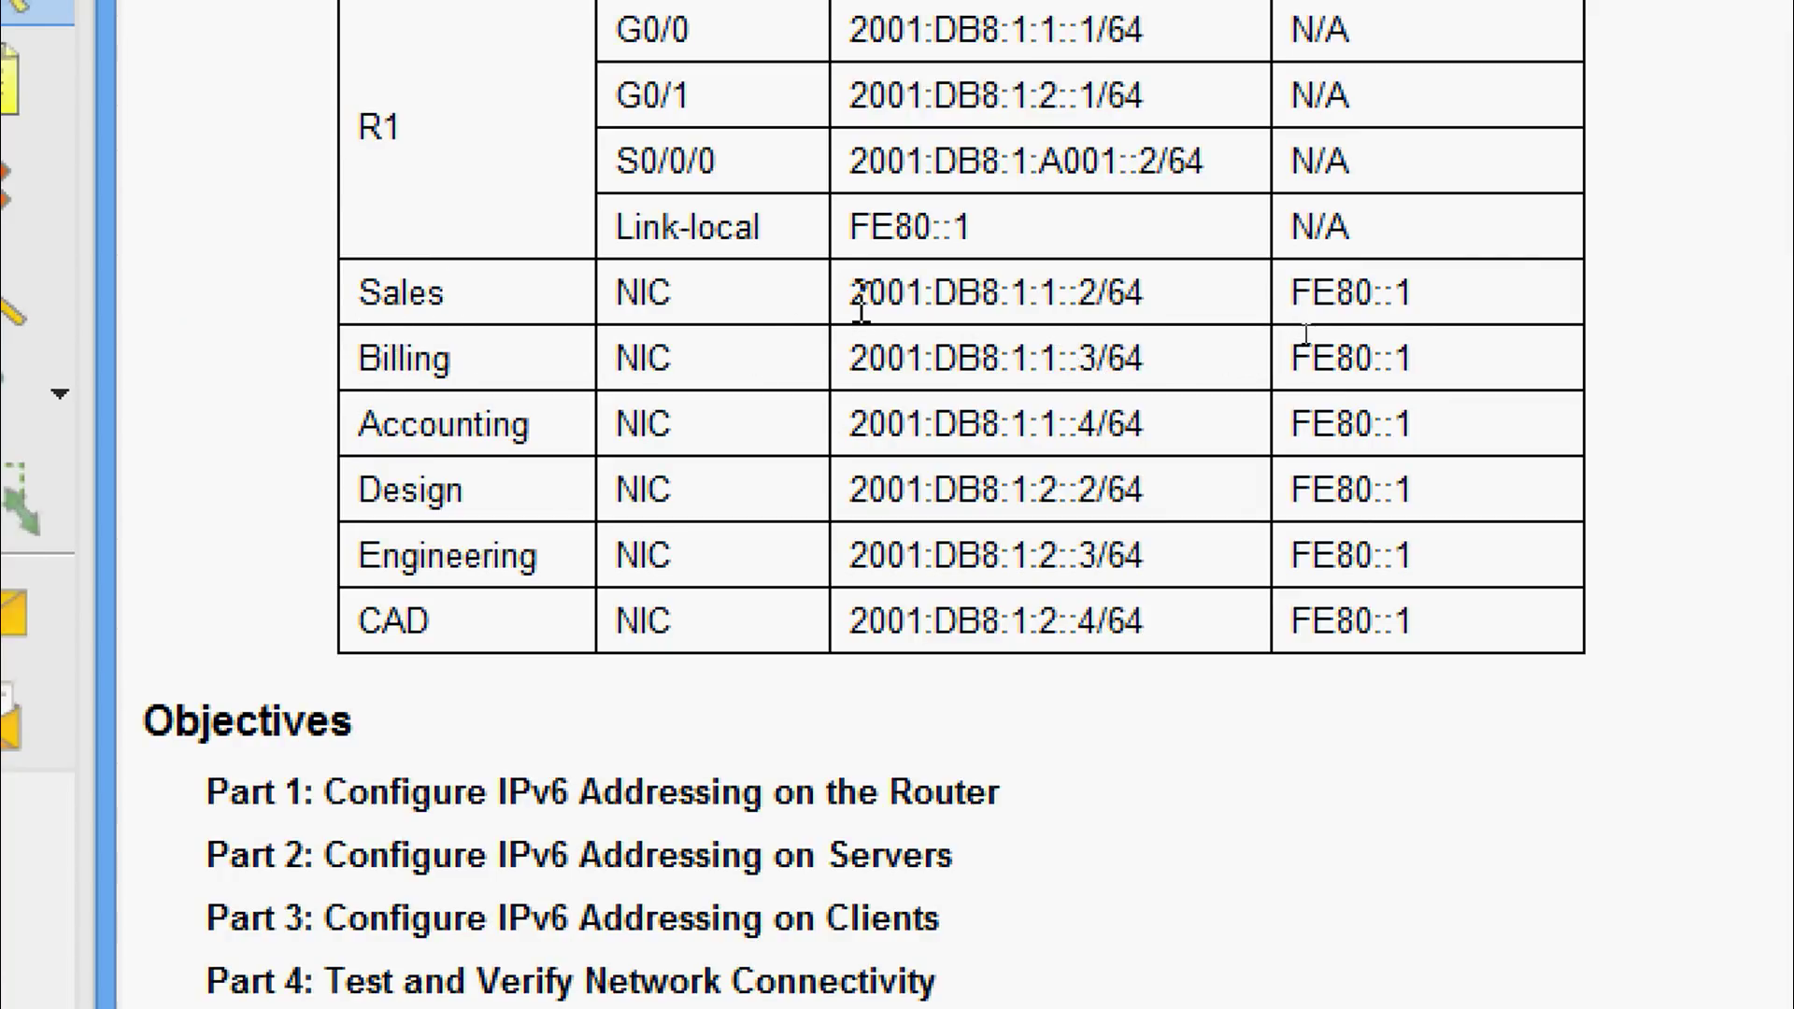
left_click_drag(861, 306, 1100, 297)
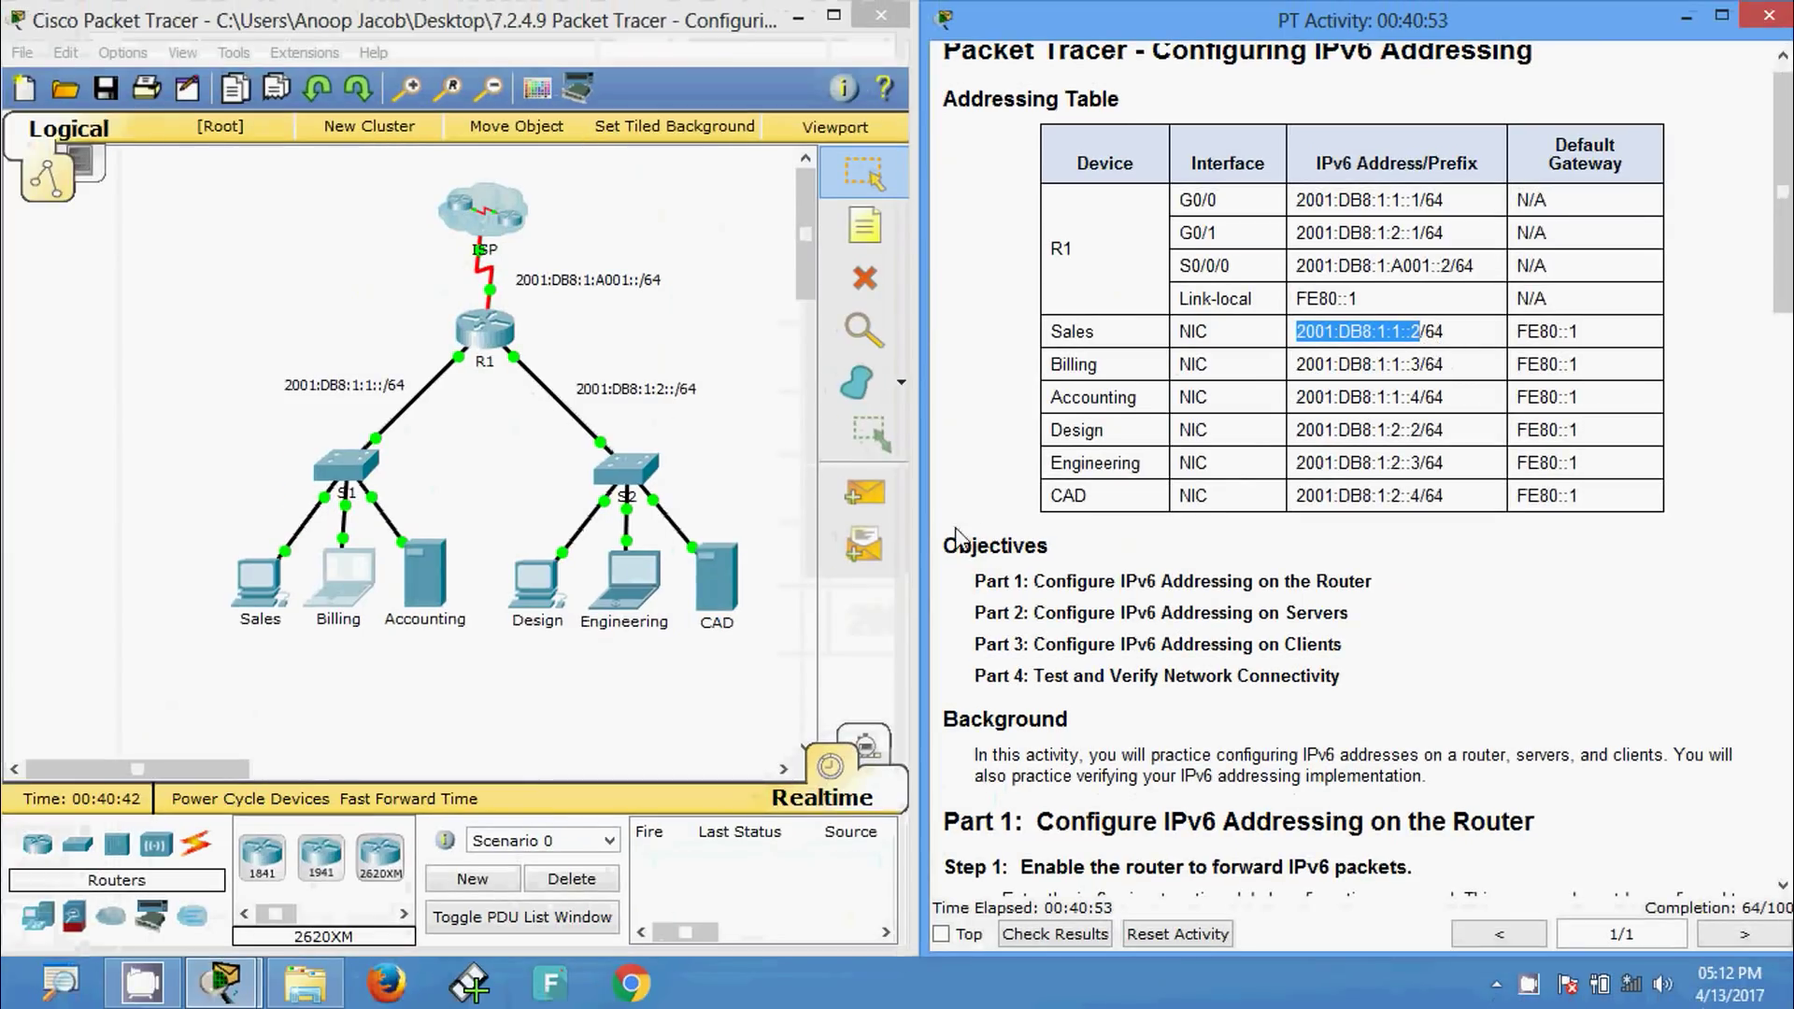
left_click(263, 601)
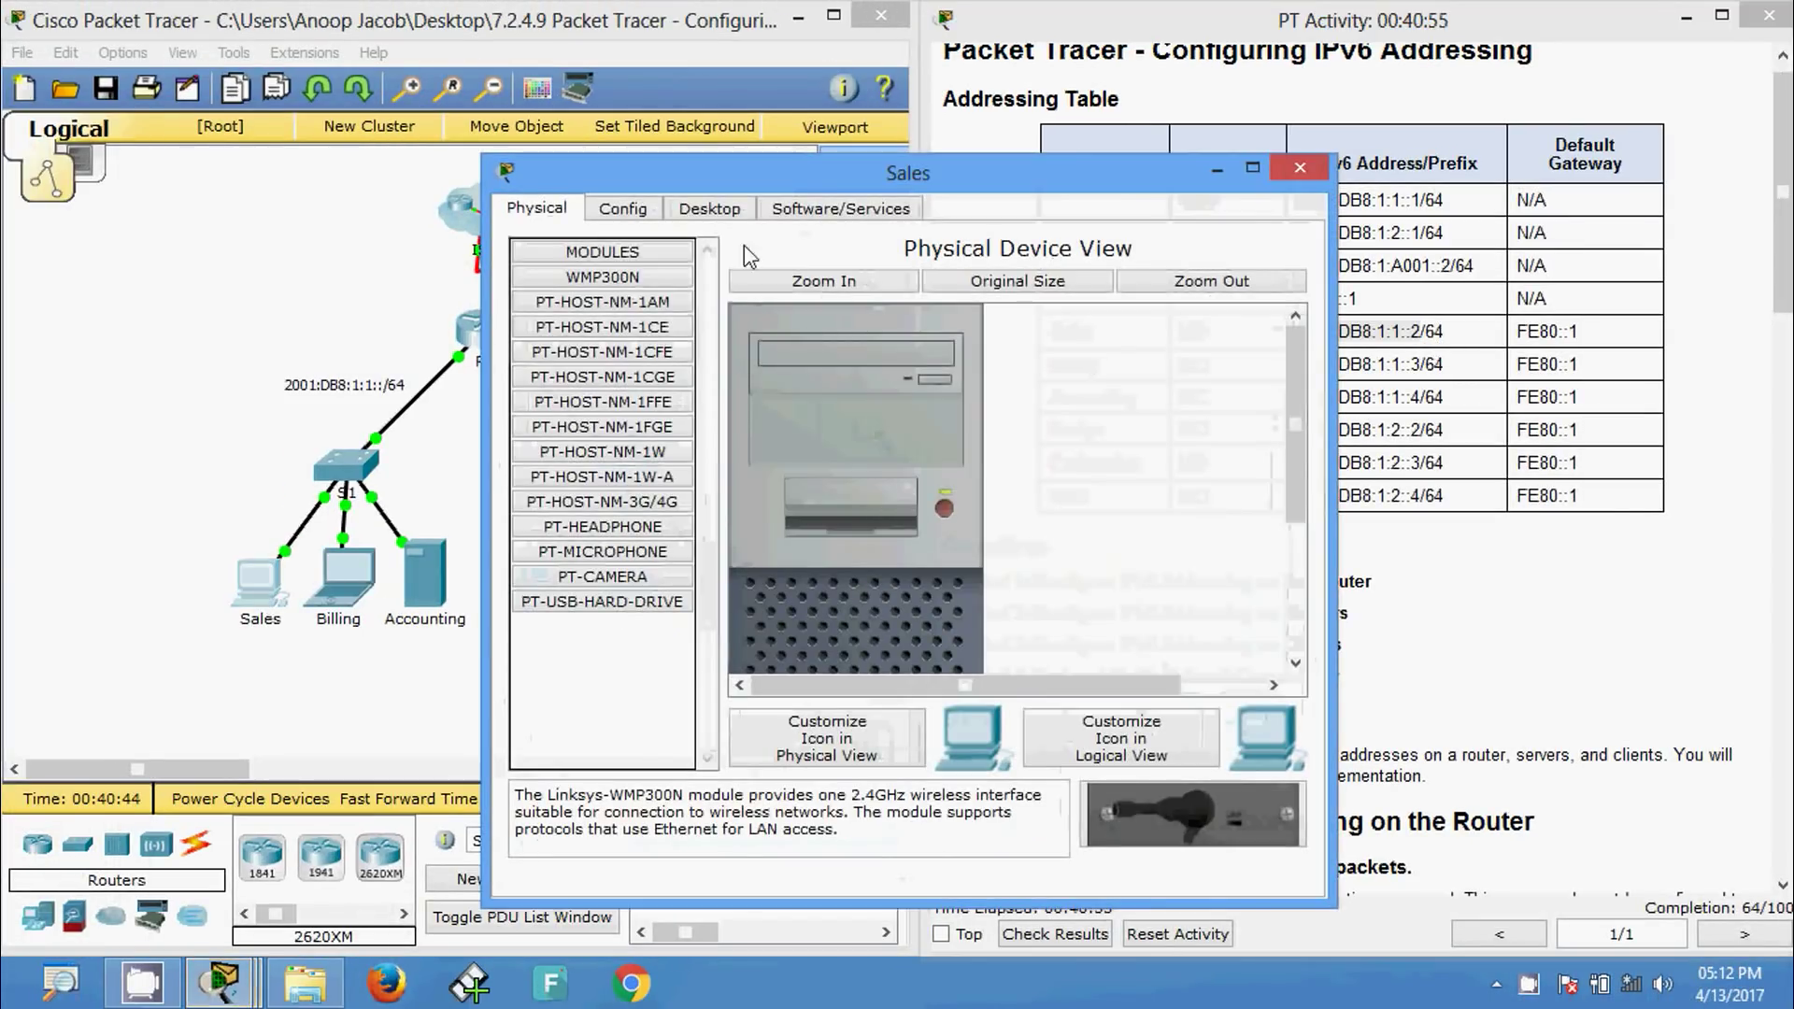
left_click(709, 211)
left_click(596, 328)
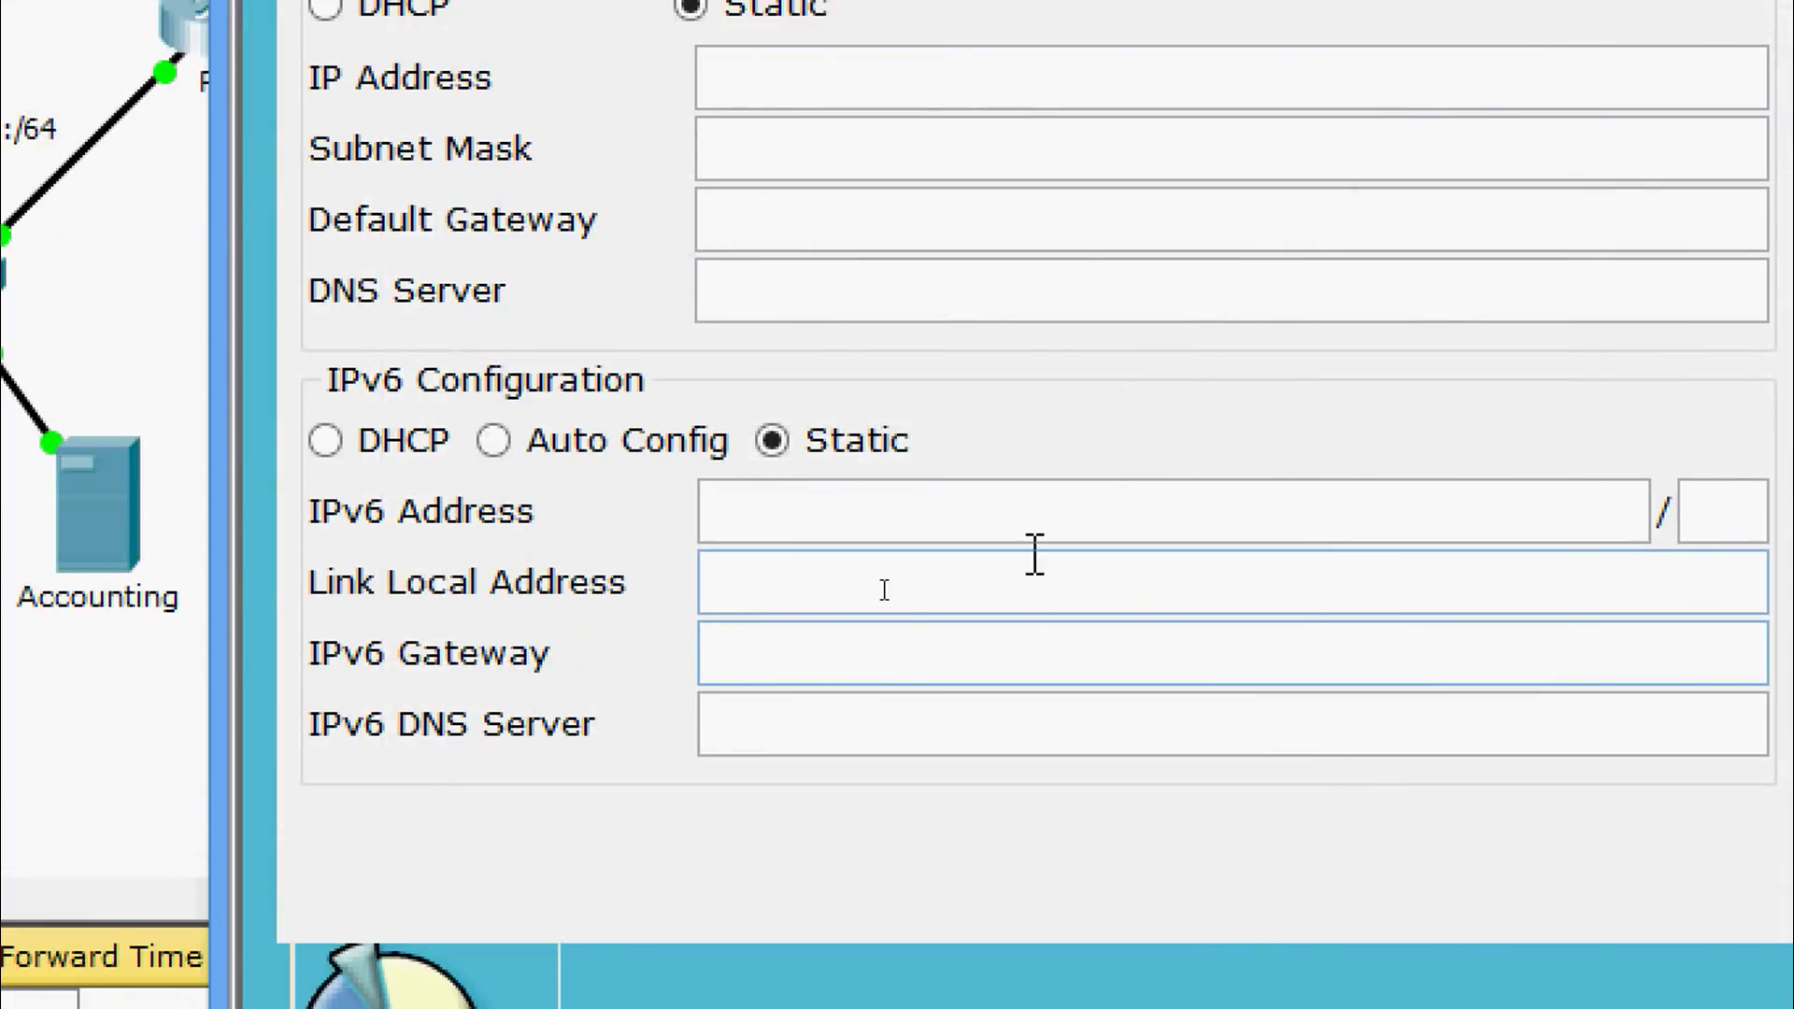
left_click(997, 524)
type("2001:DB8:1:1::2")
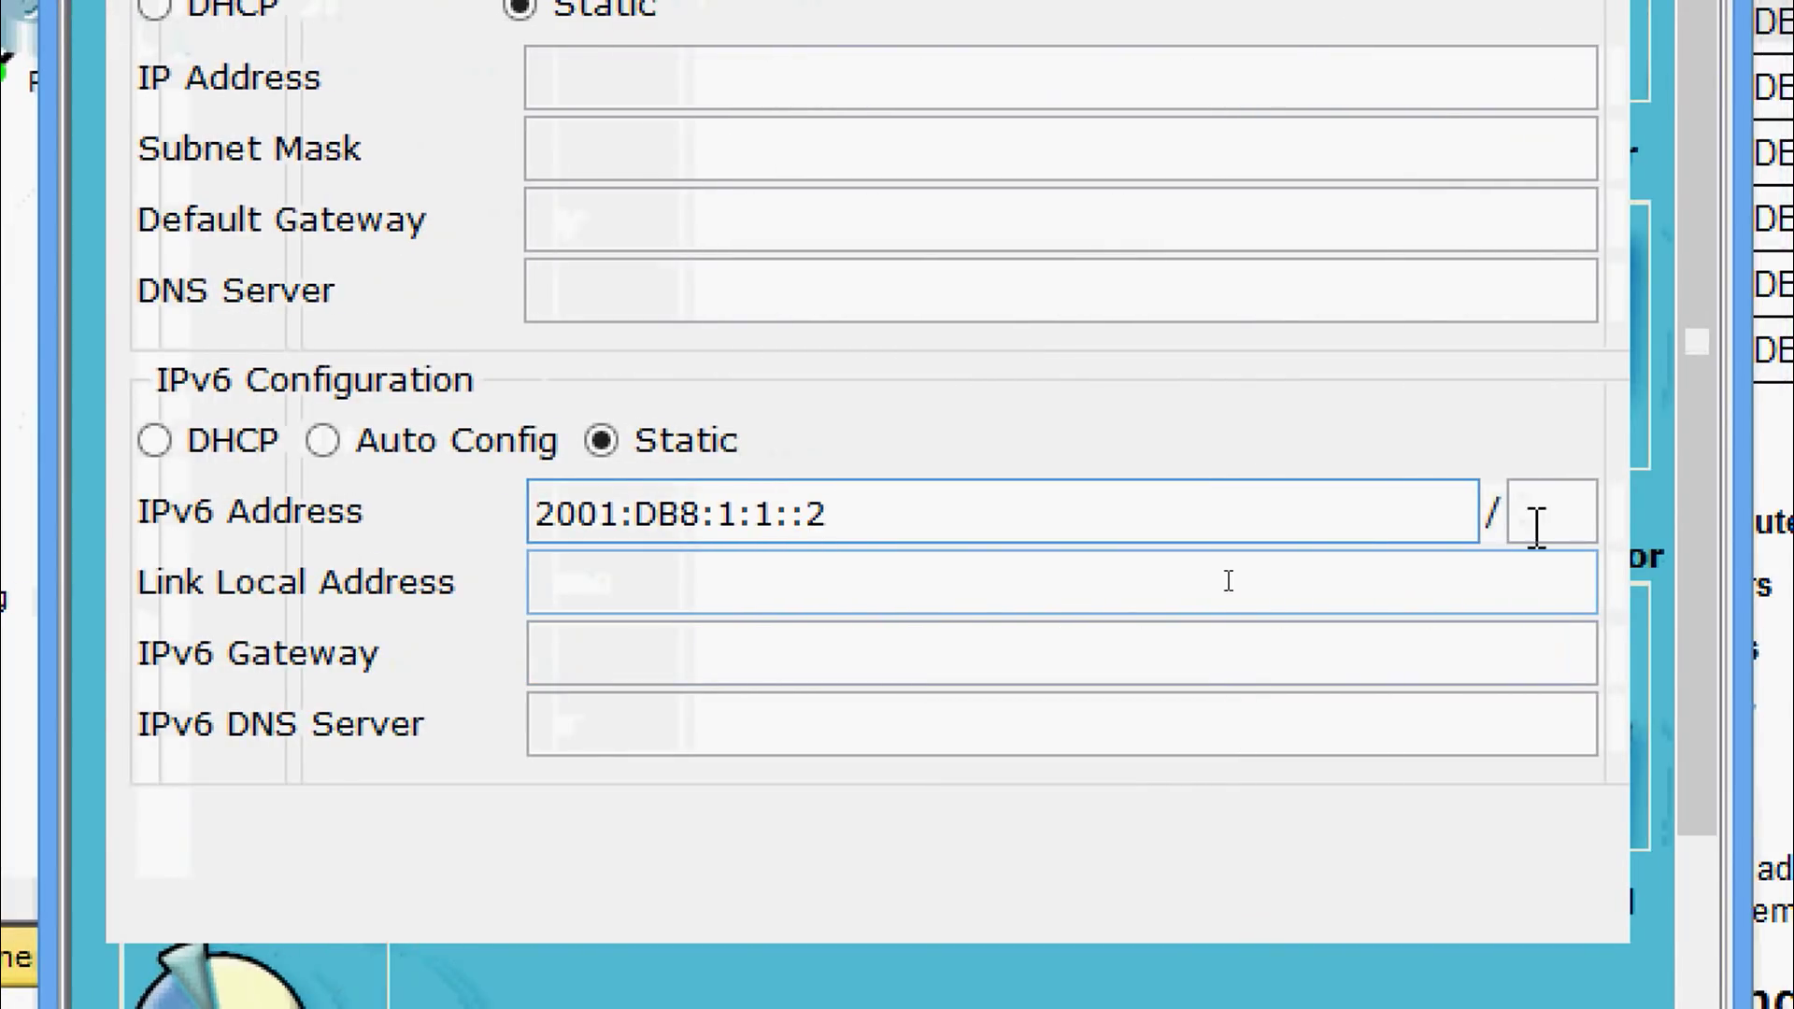
left_click(1537, 523)
type("64")
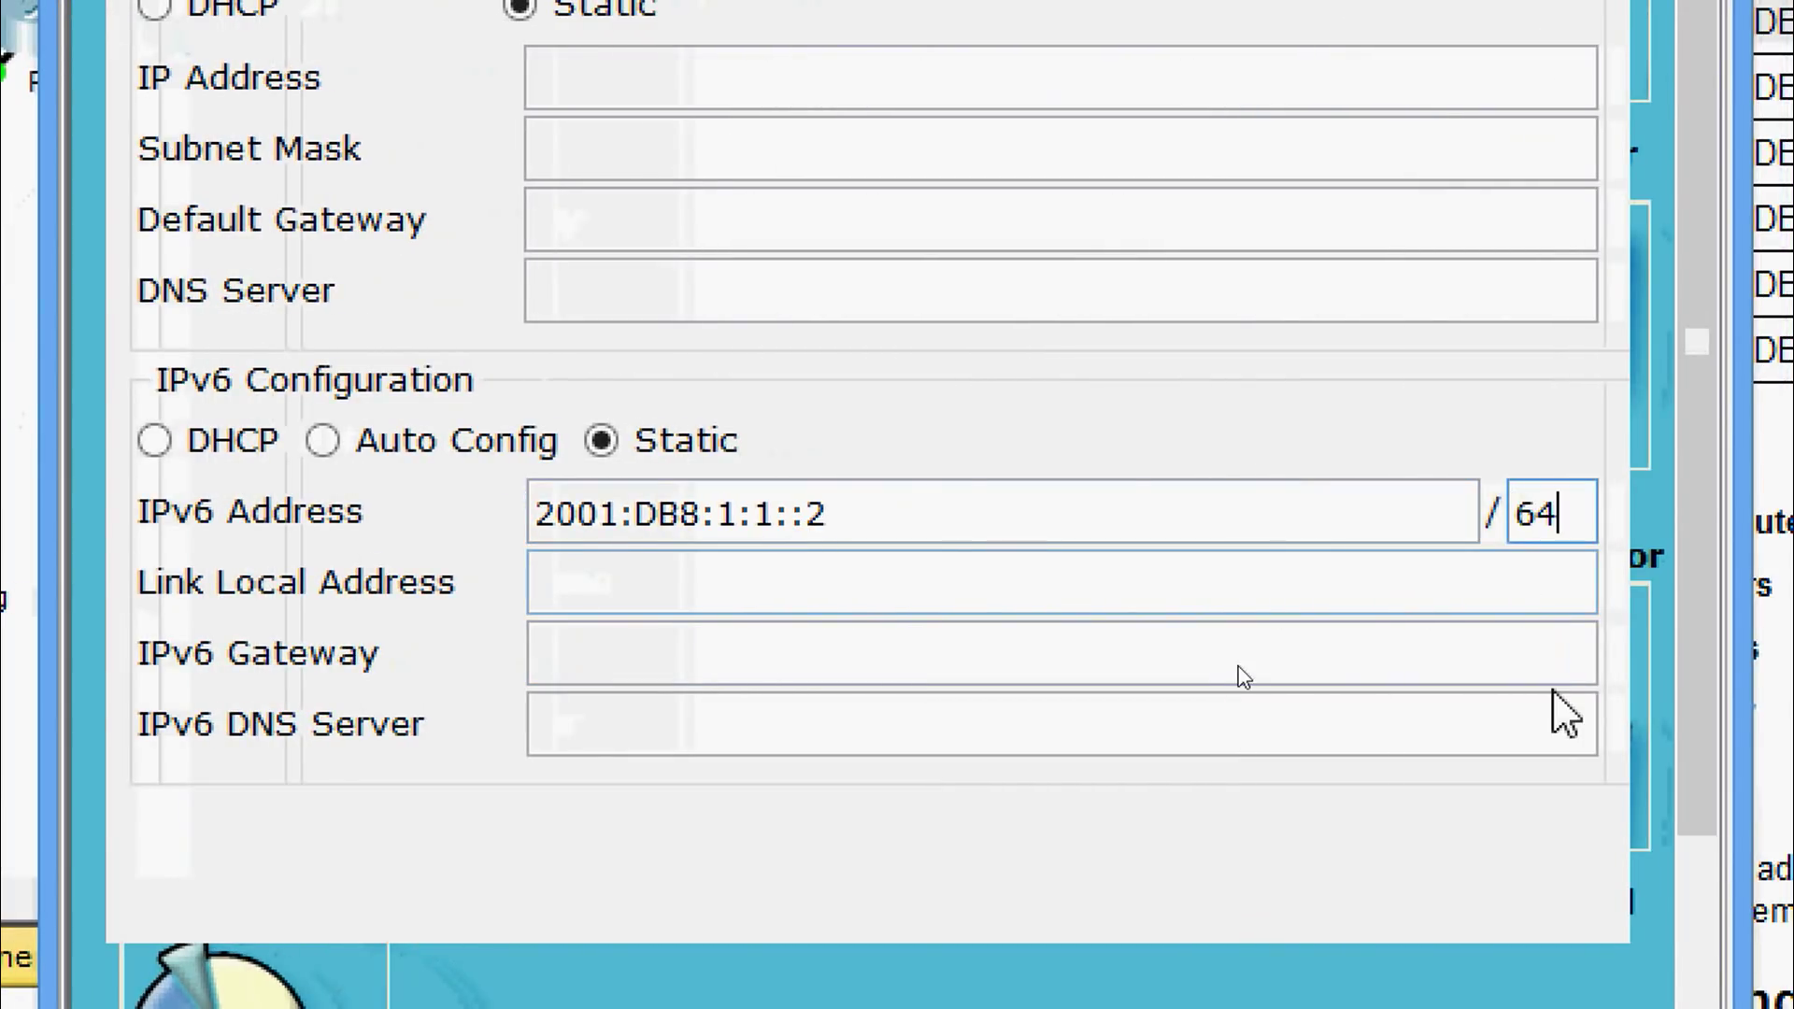
- Set the Sales client's IPv6 gateway to FE80::1
left_click(965, 659)
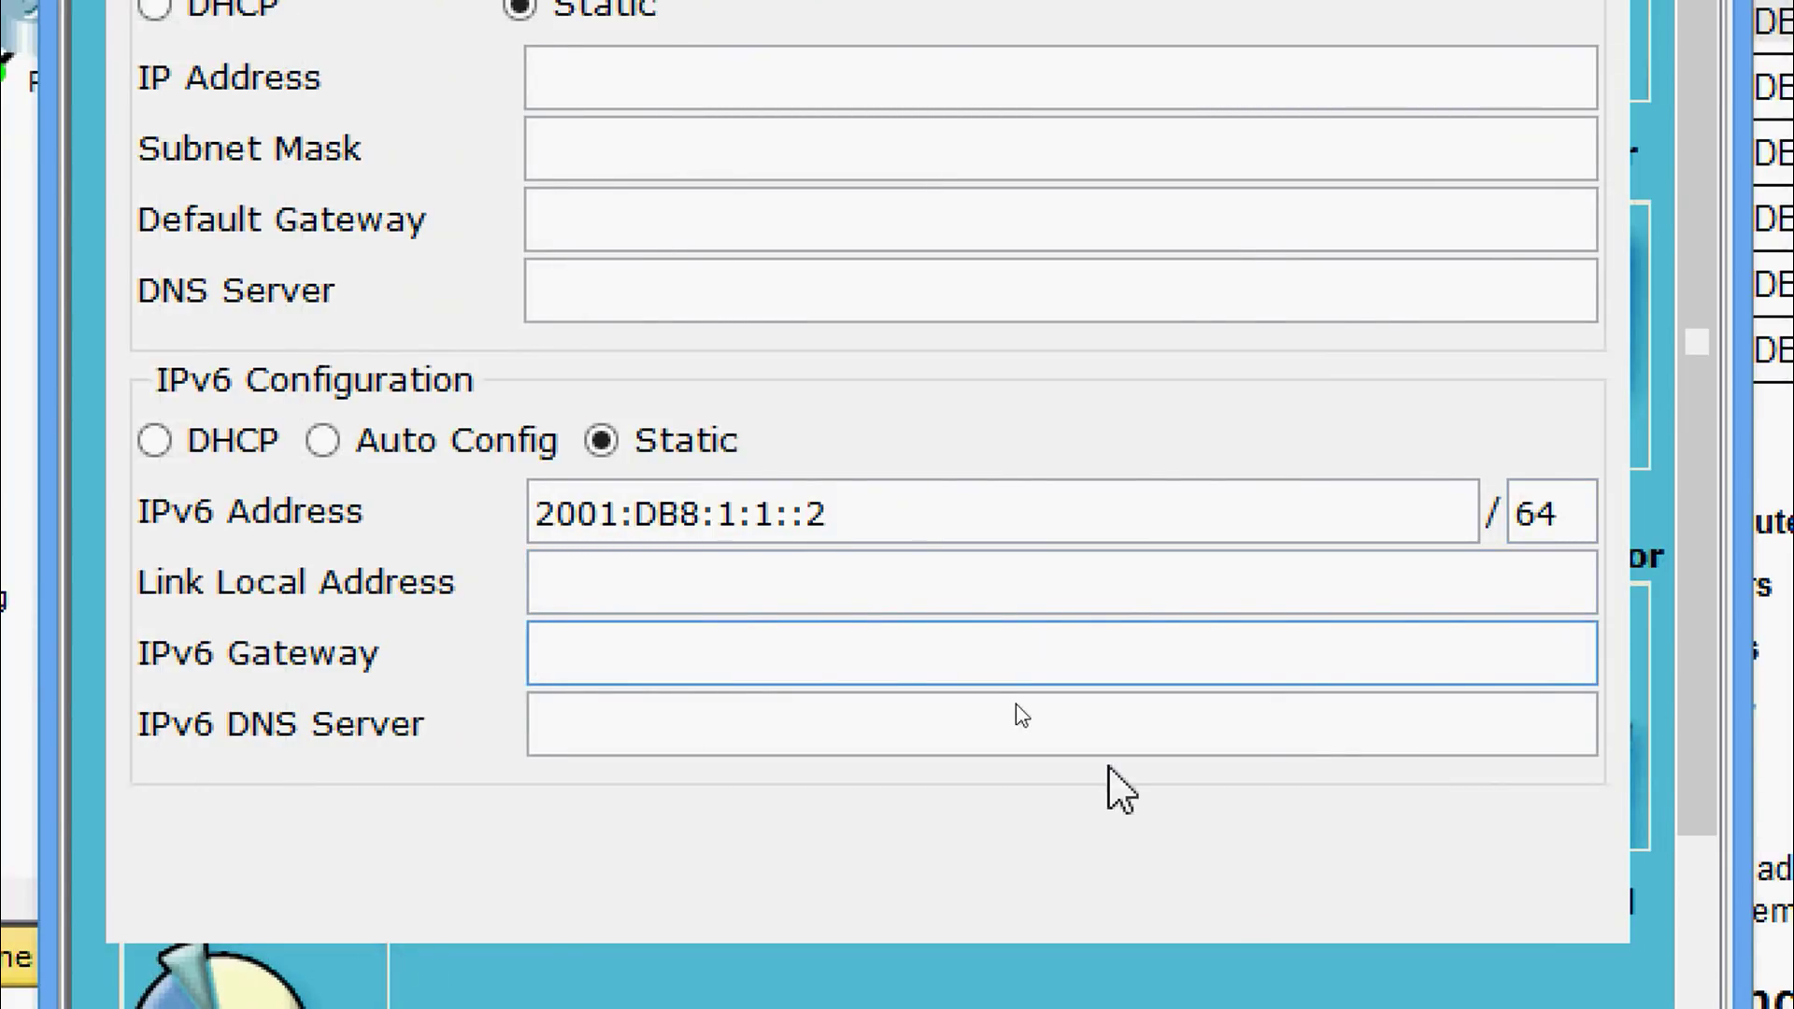
type("FE80:")
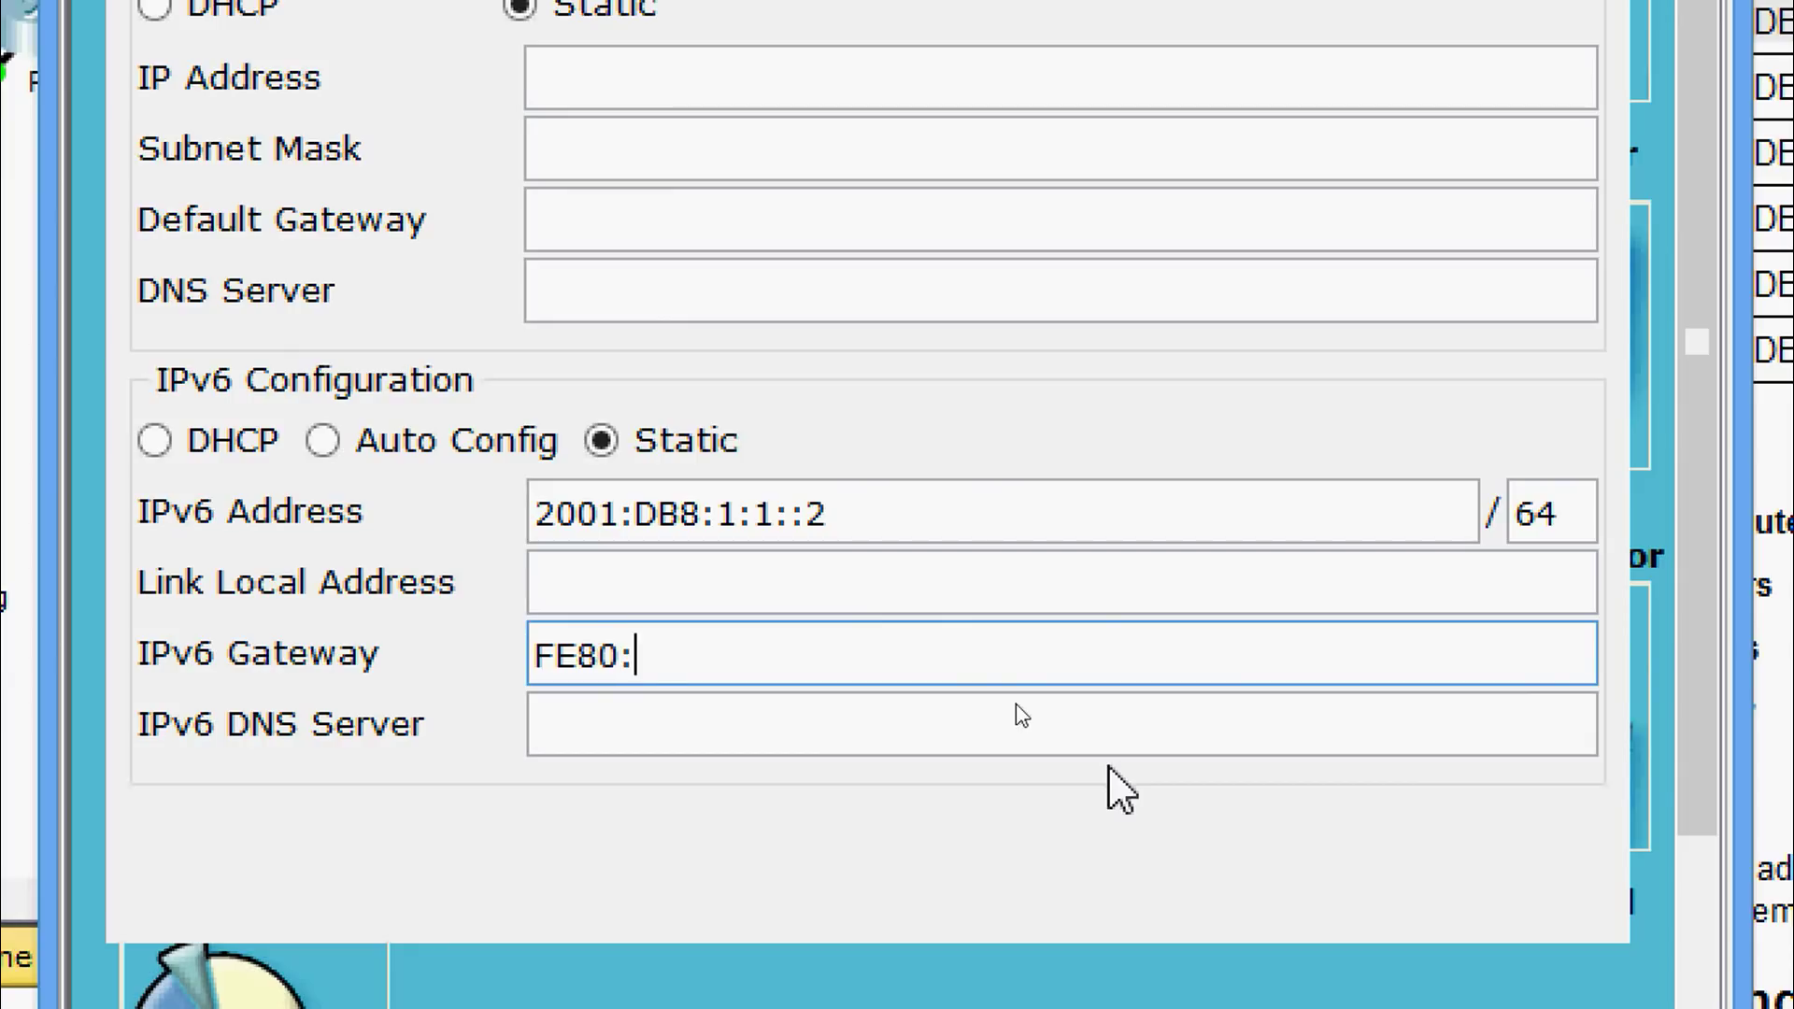
type(":1")
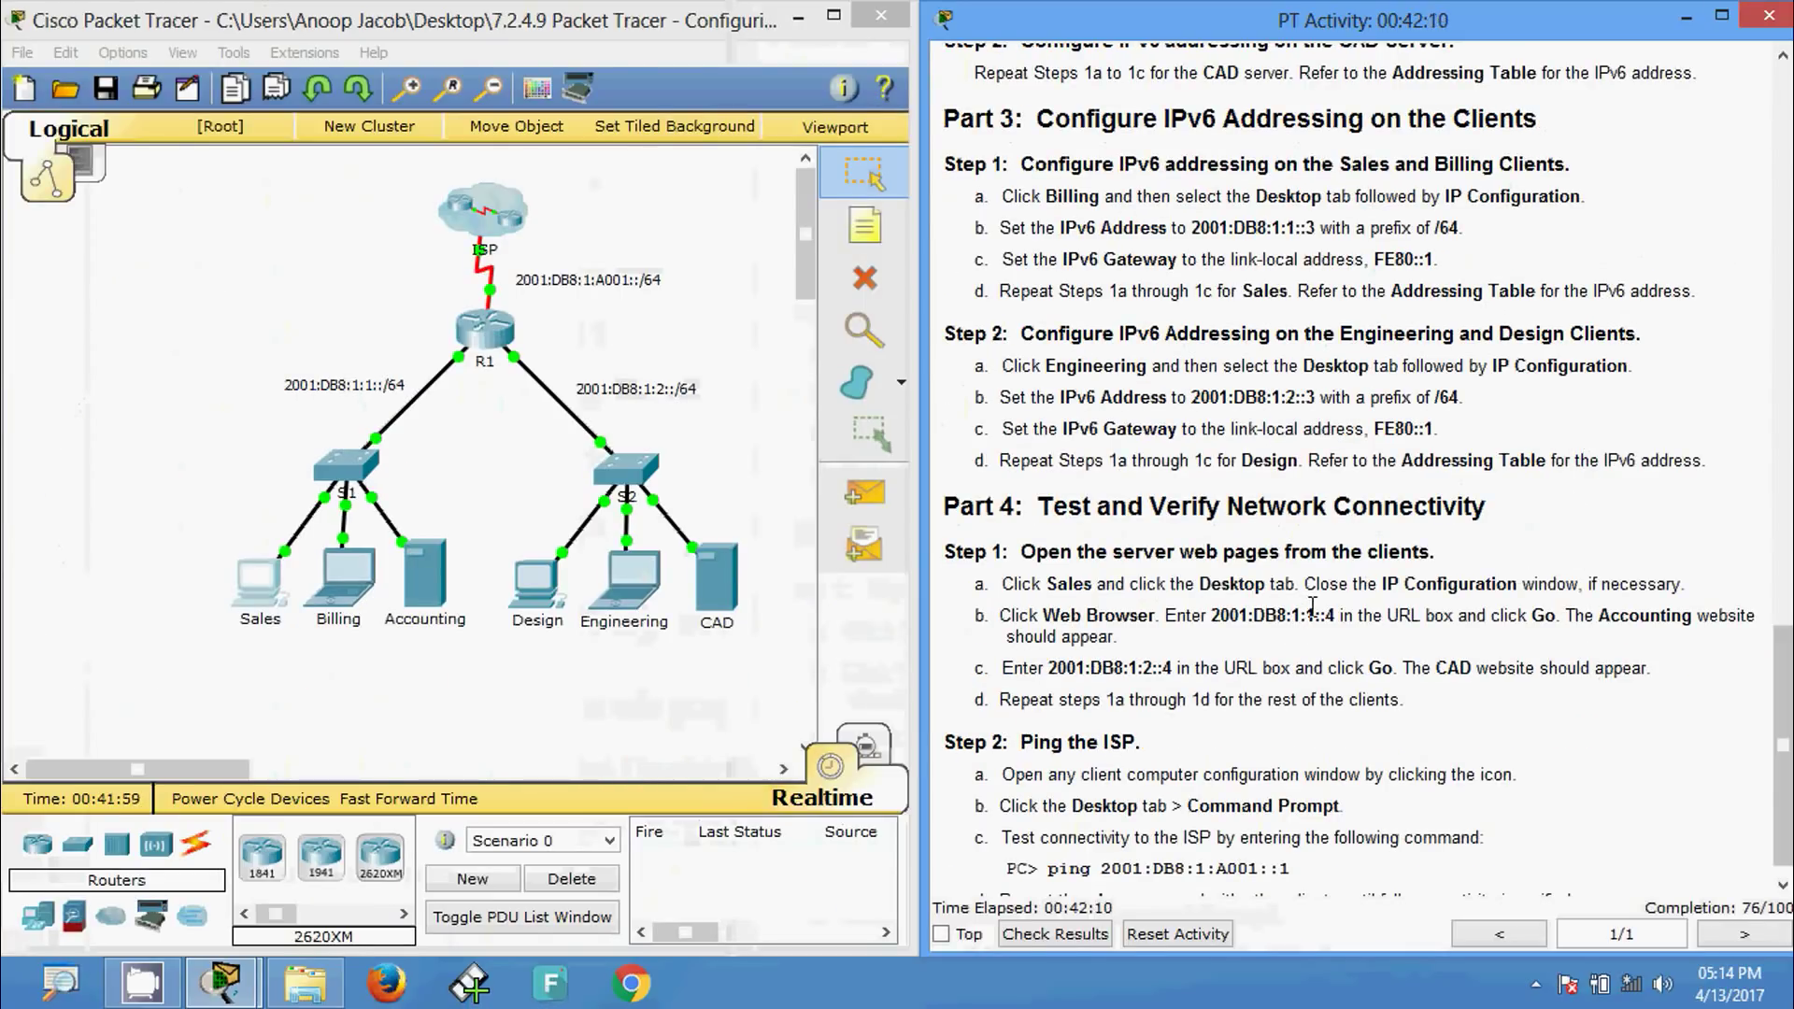
- Copy the Engineering client's address from the Addressing Table and set its static IPv6 address to 2001:DB8:1:2::3 with prefix 64
left_click_drag(1785, 645, 1786, 93)
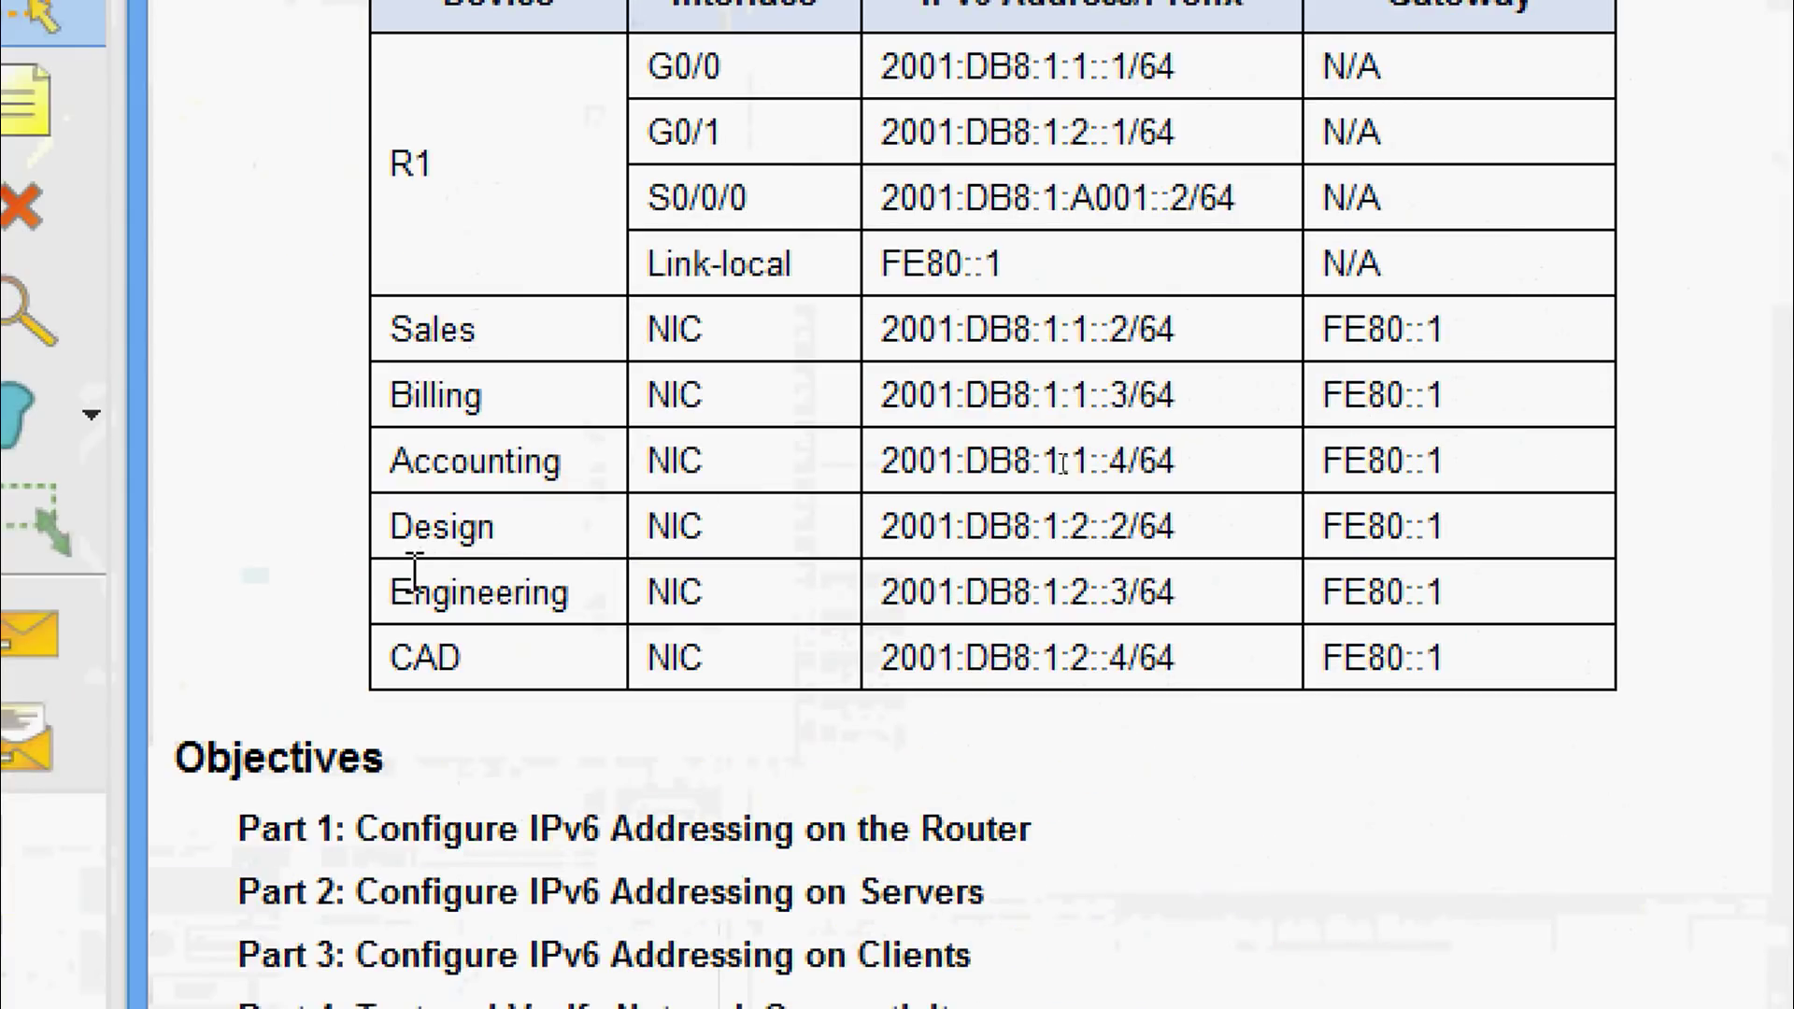
left_click_drag(401, 591, 572, 599)
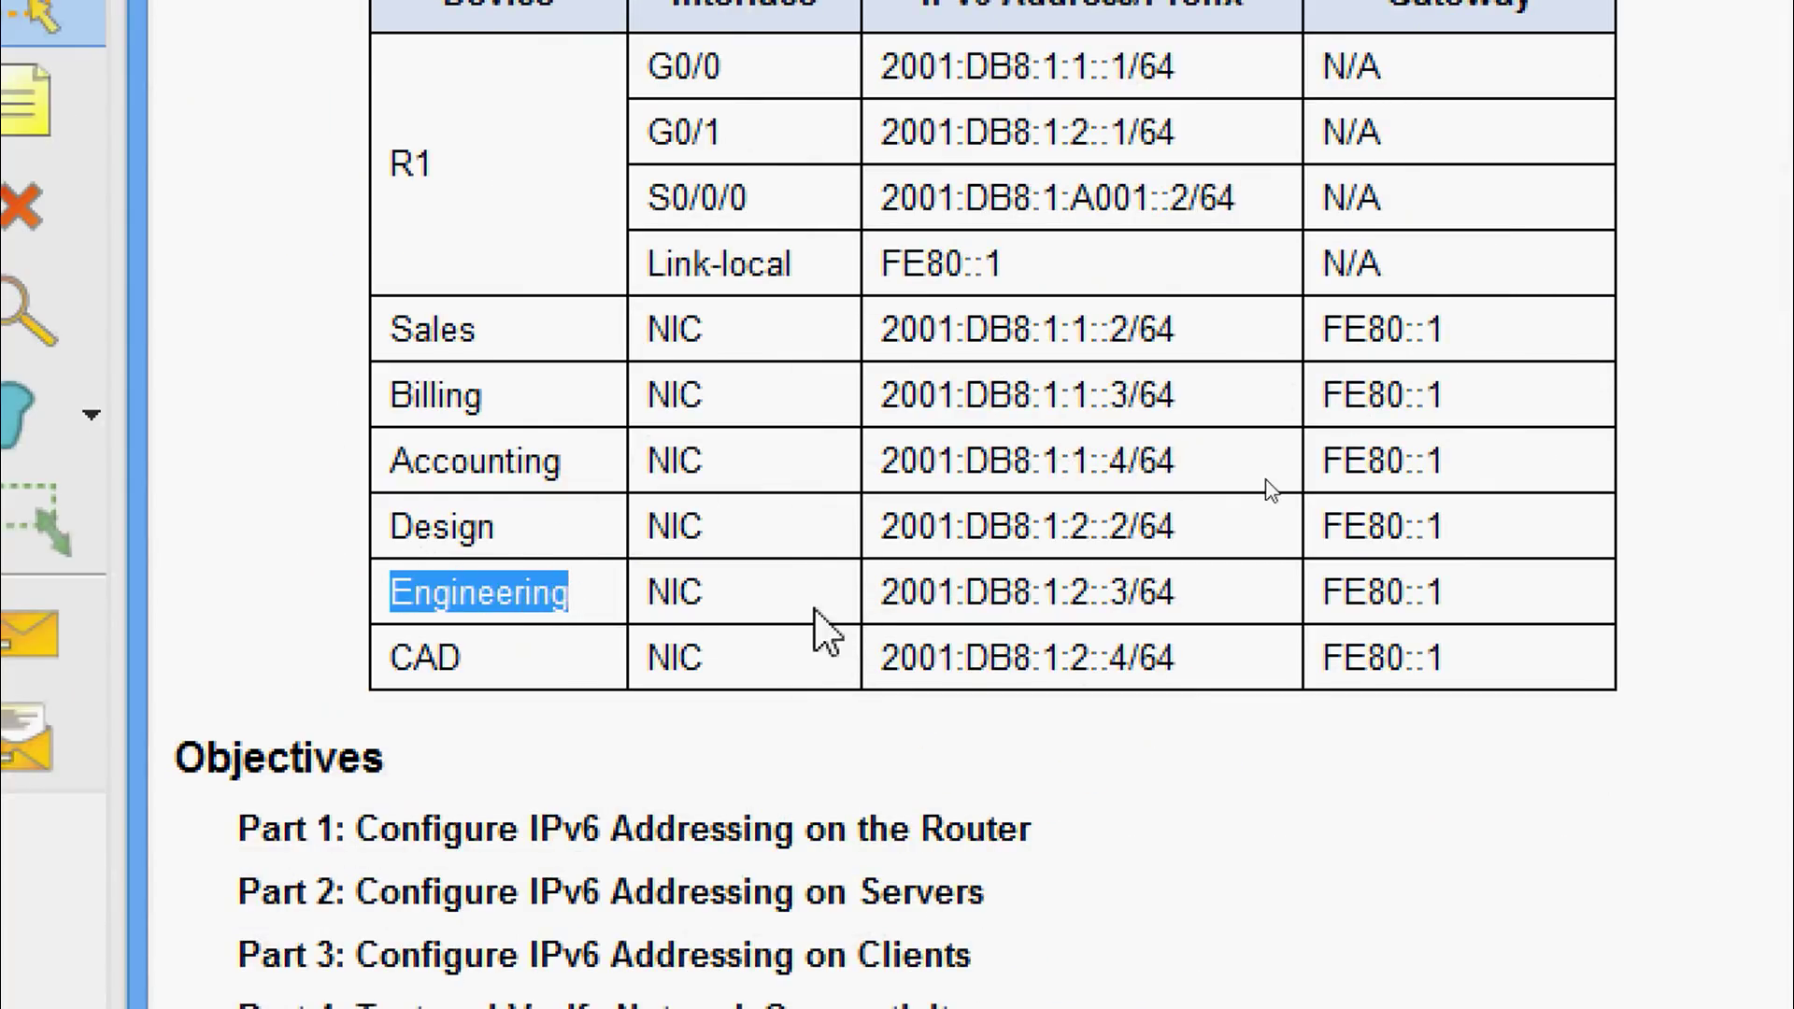
left_click_drag(883, 592, 1133, 598)
key("ctrl+c")
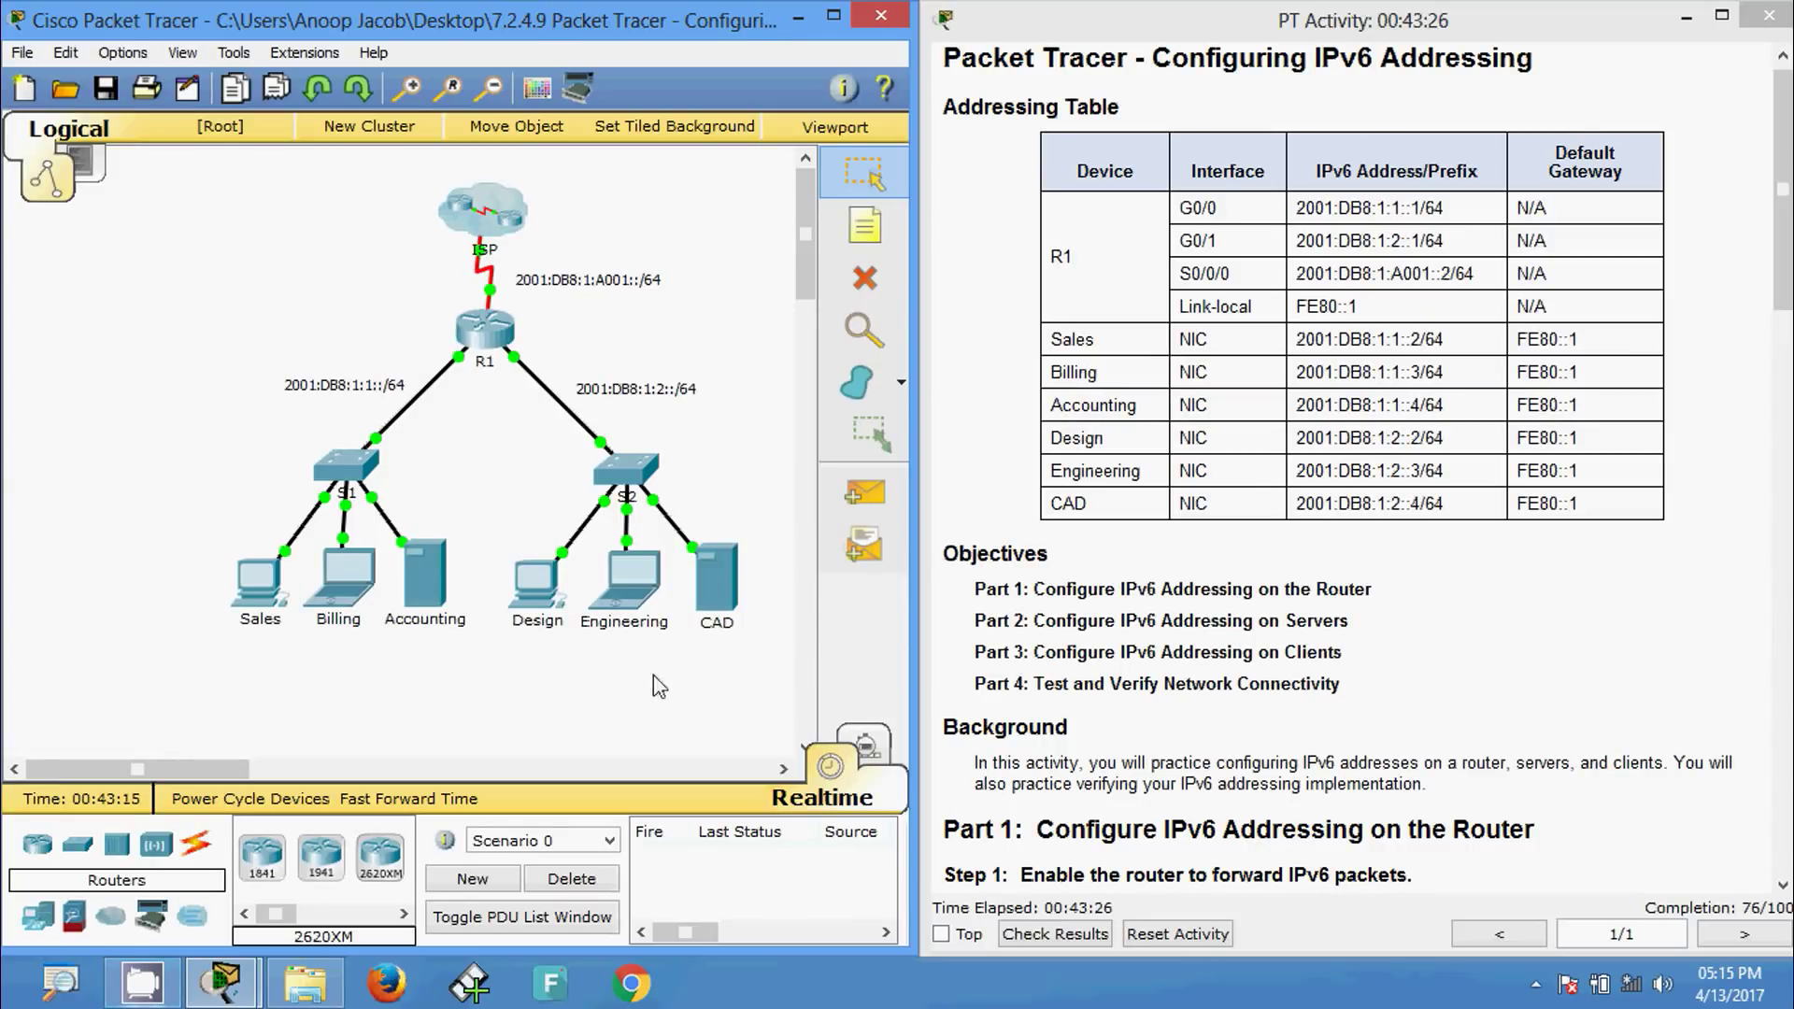
left_click(633, 603)
left_click(727, 215)
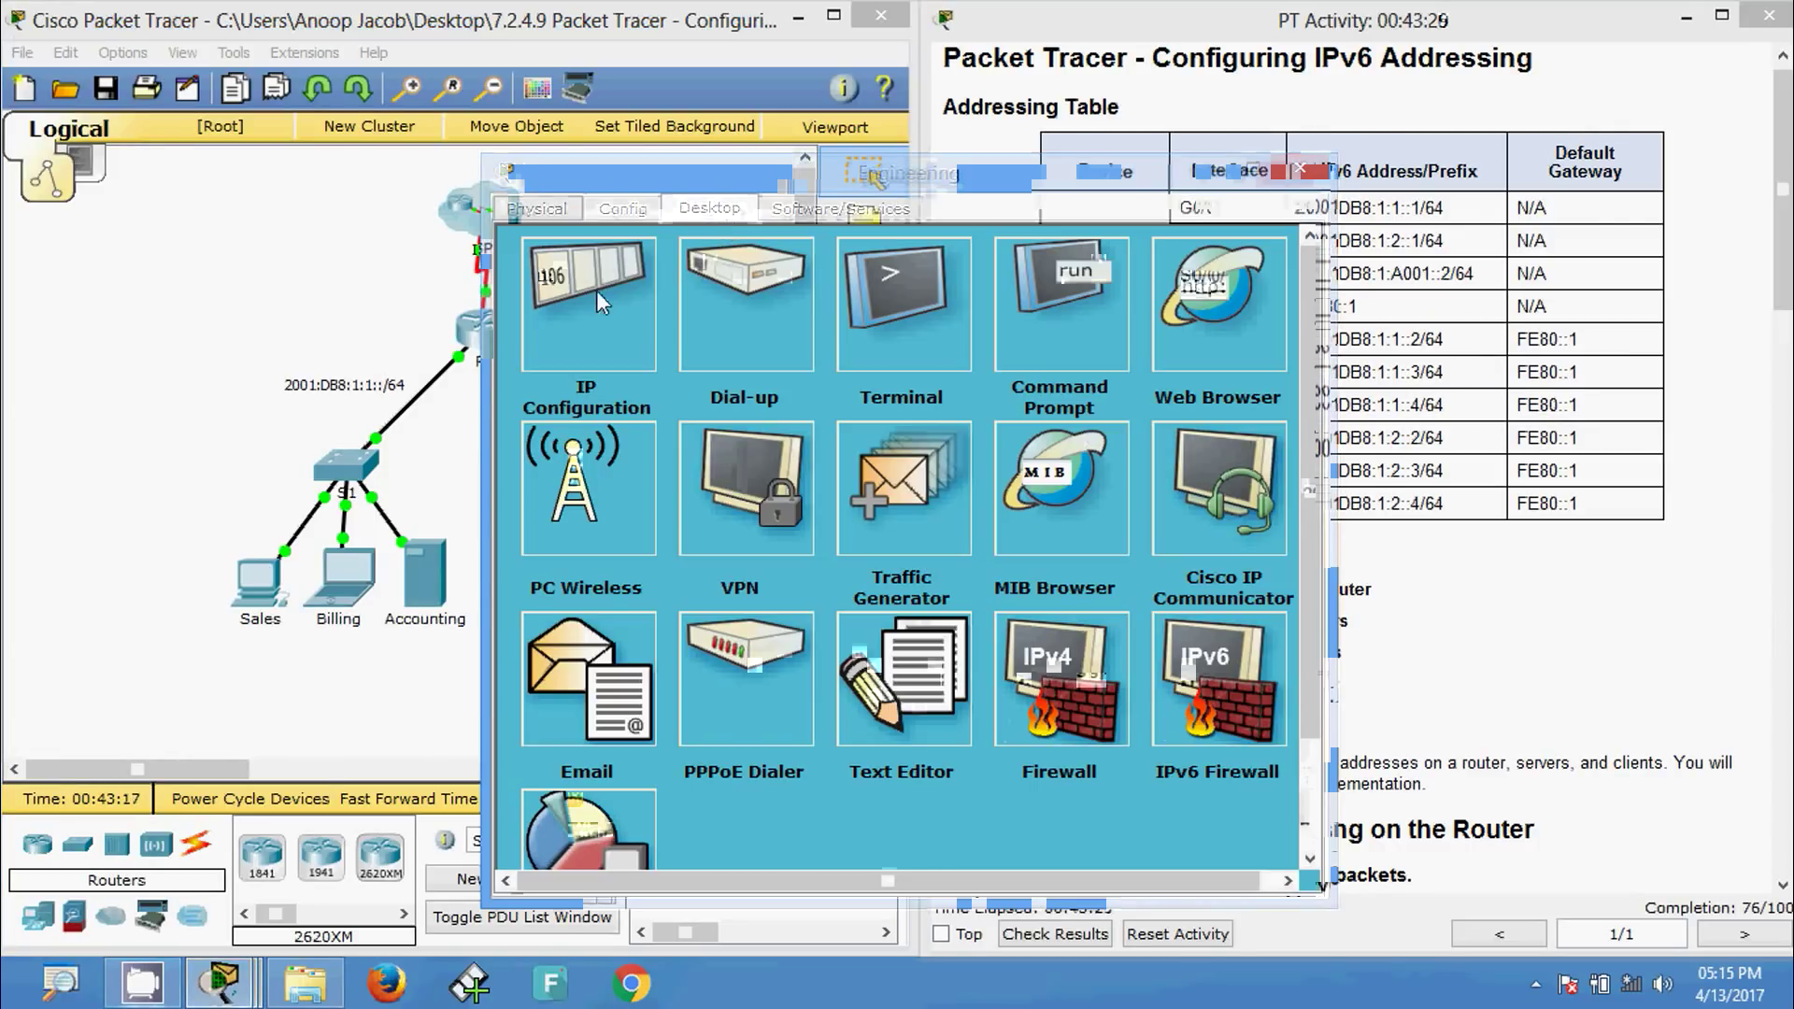
left_click(599, 301)
left_click(755, 574)
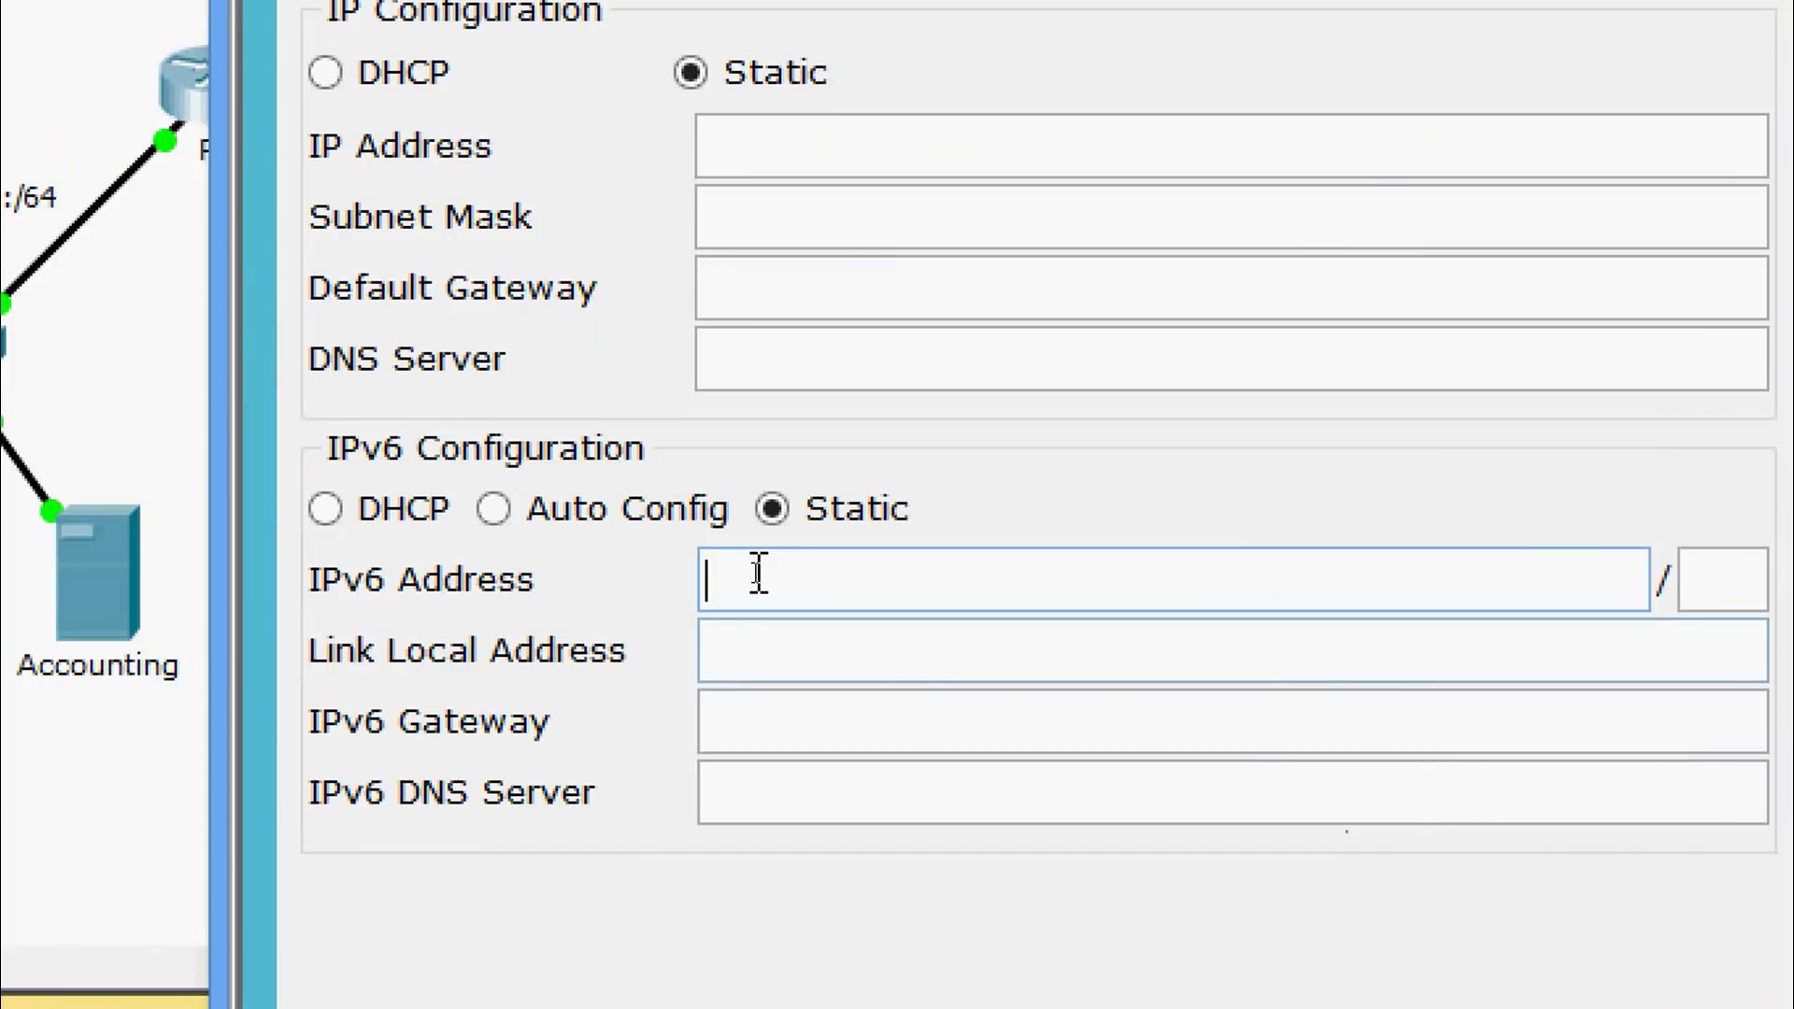
key("ctrl+v")
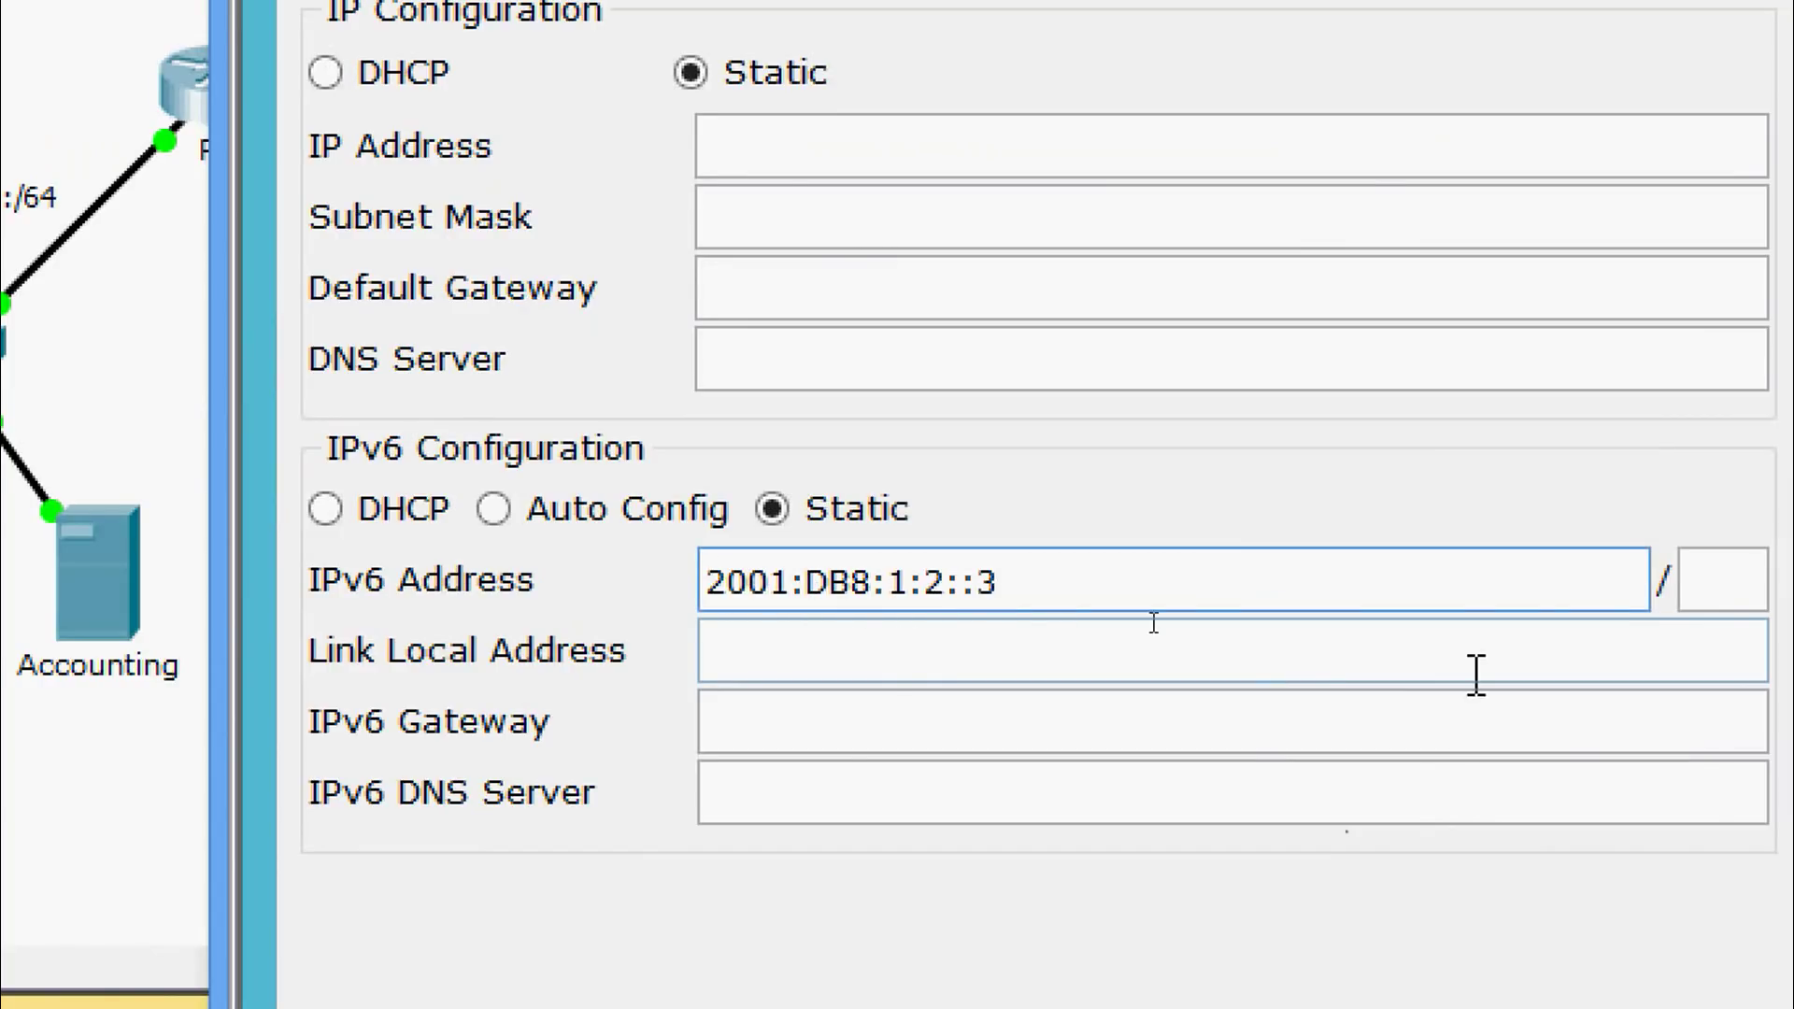
left_click(1571, 584)
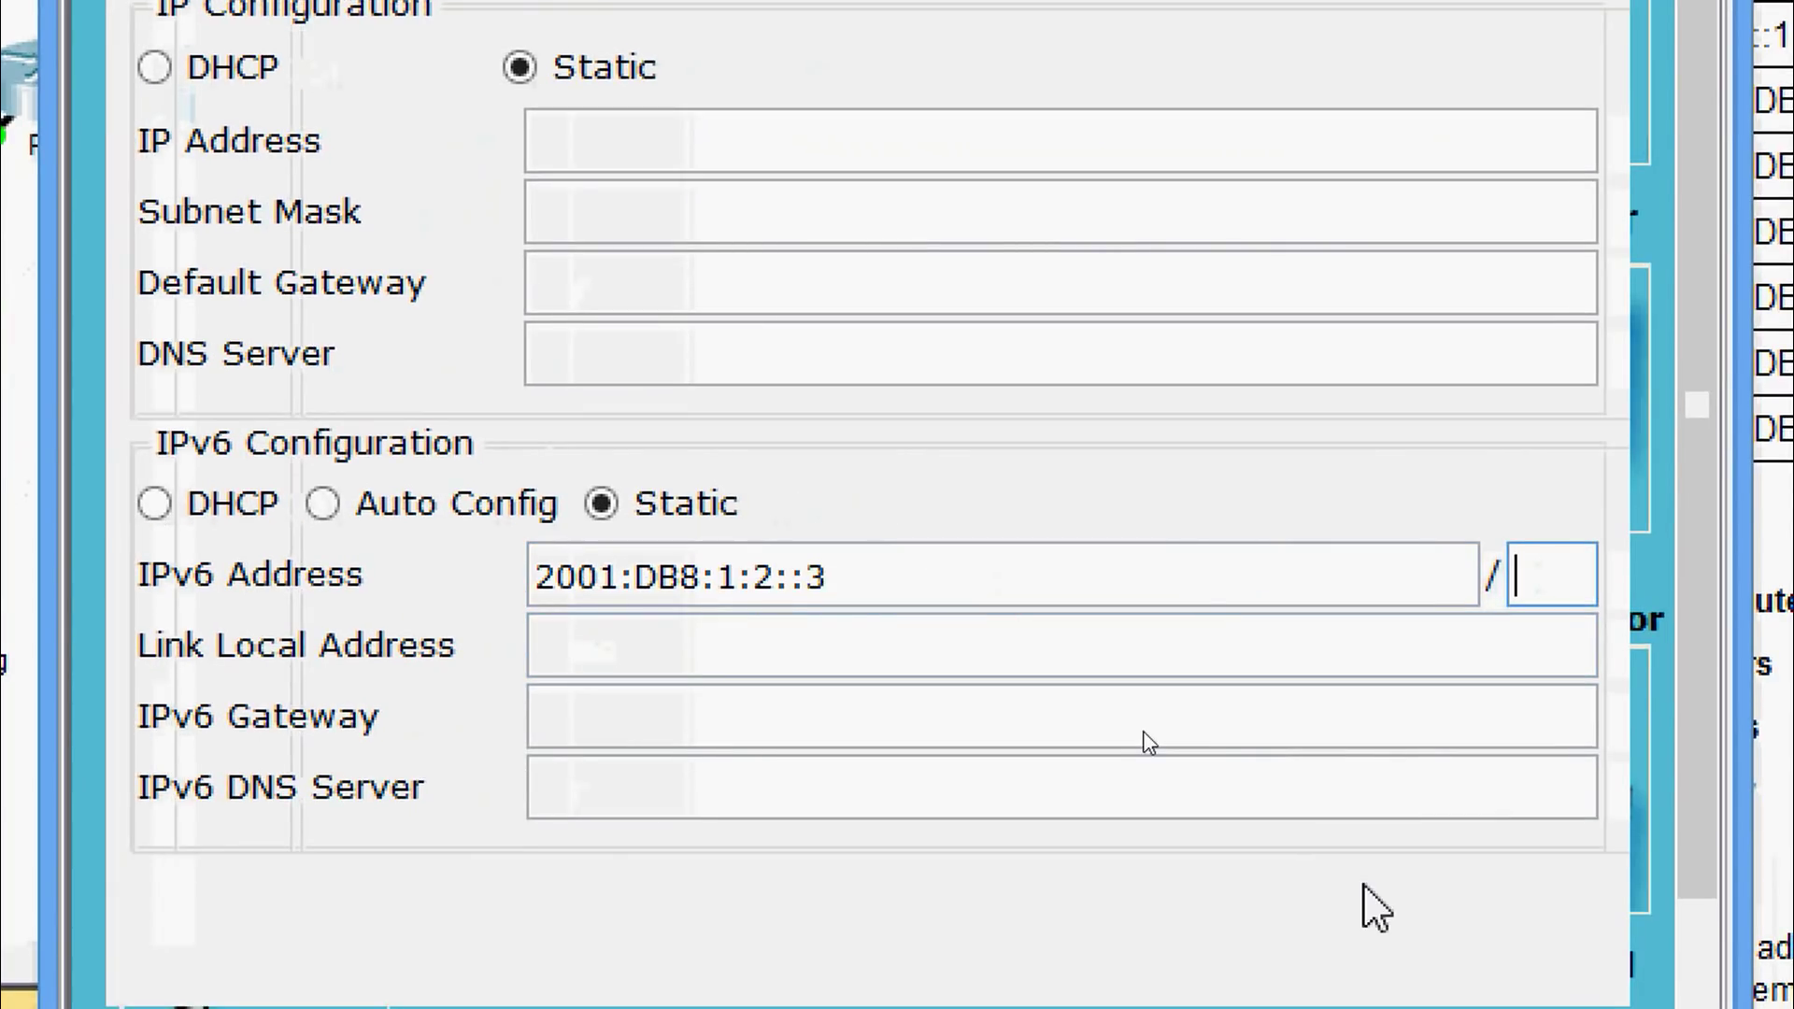
type("64")
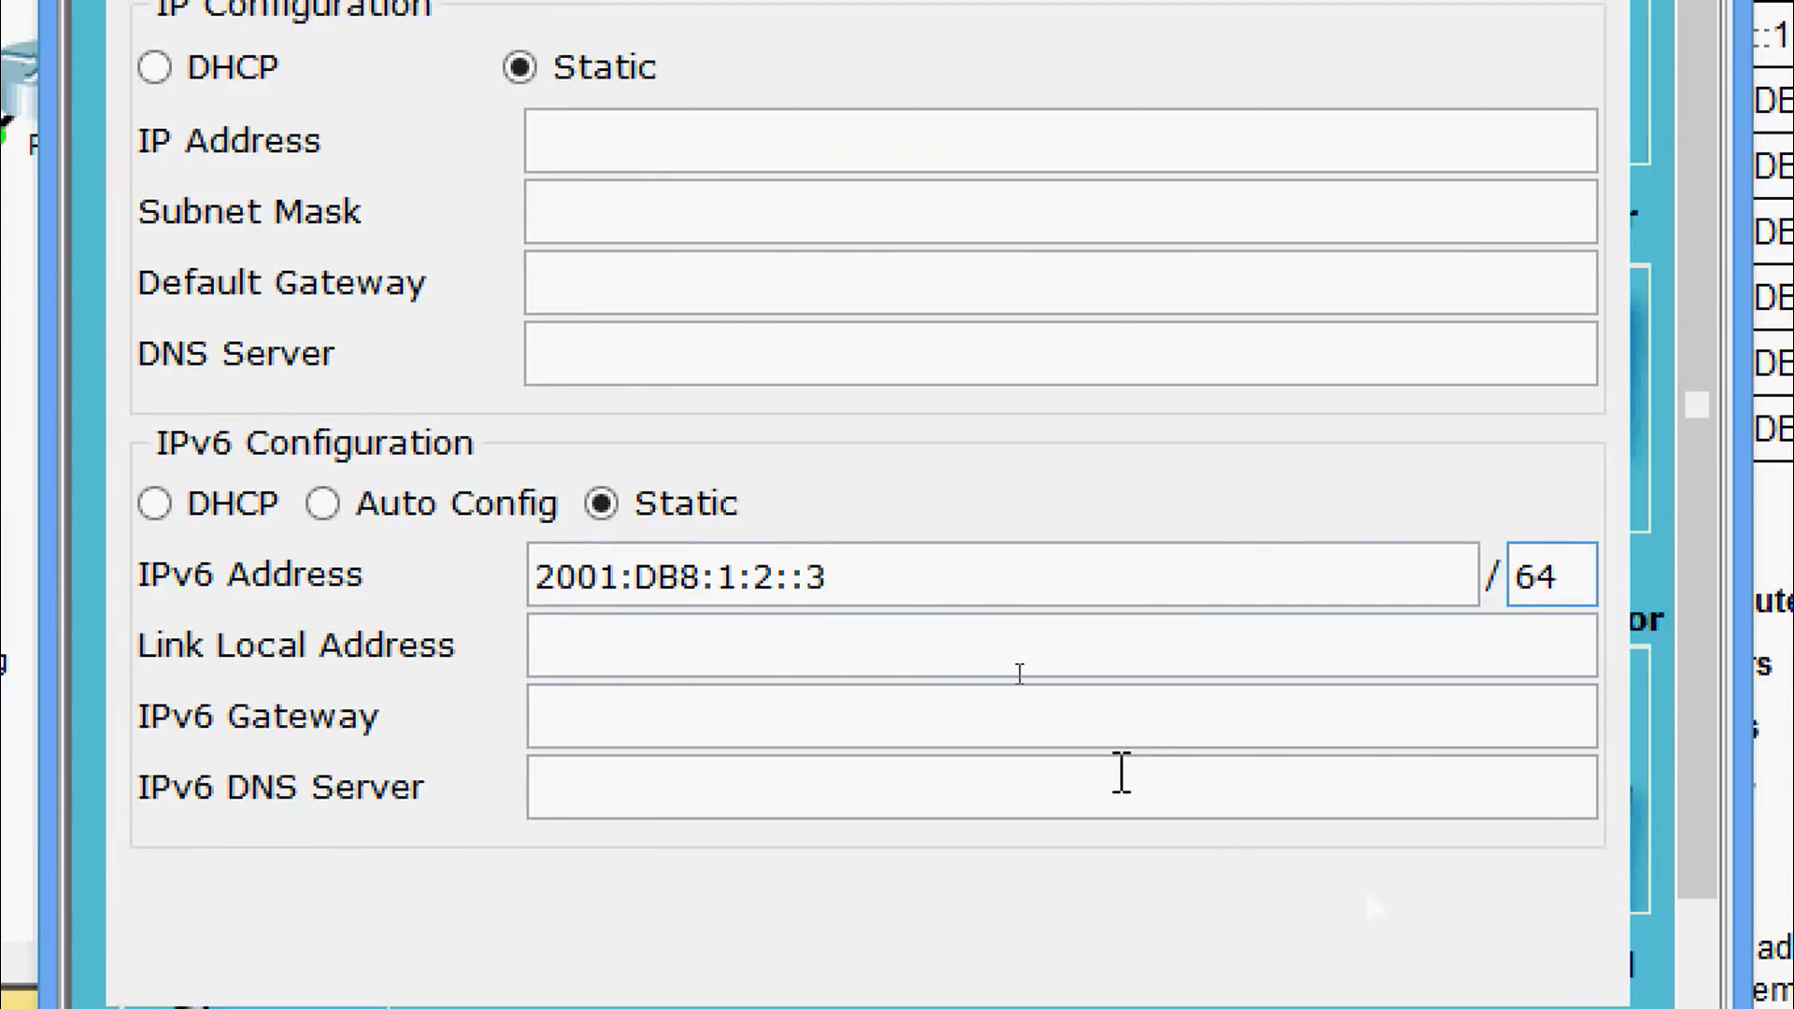
- Set the Engineering client's IPv6 gateway to FE80::1
left_click(1096, 743)
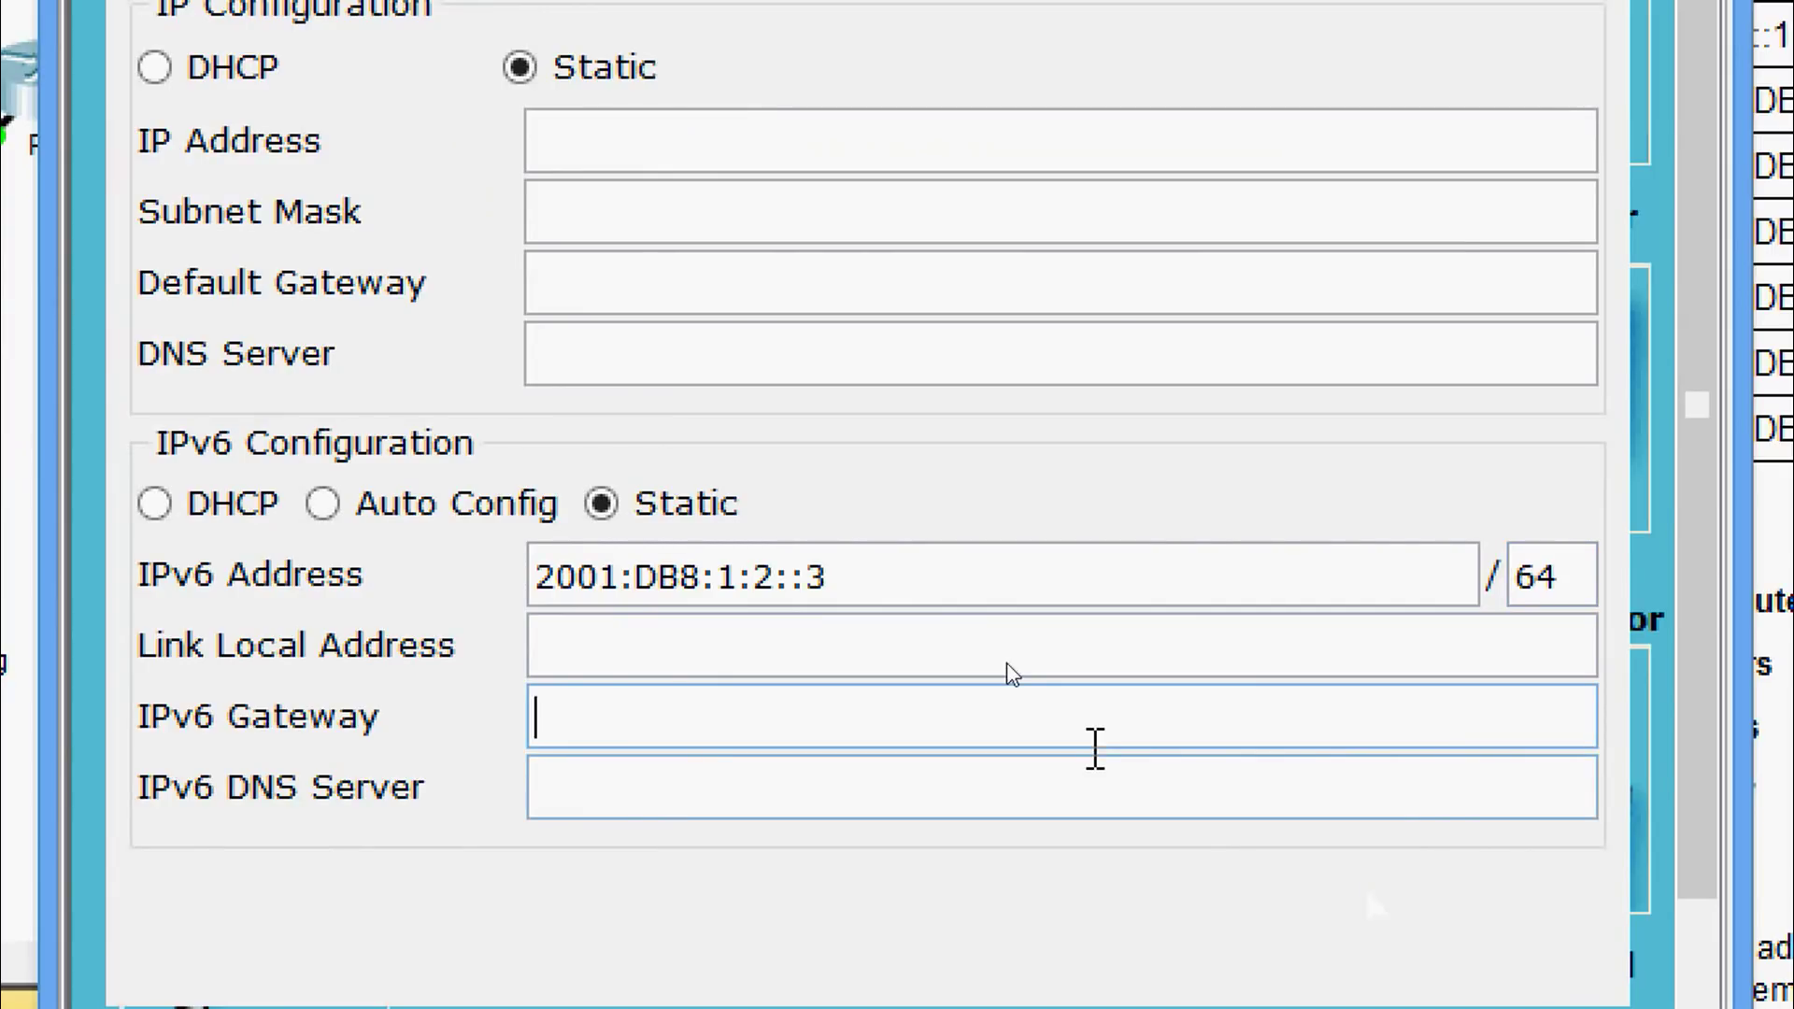
type("FE80::")
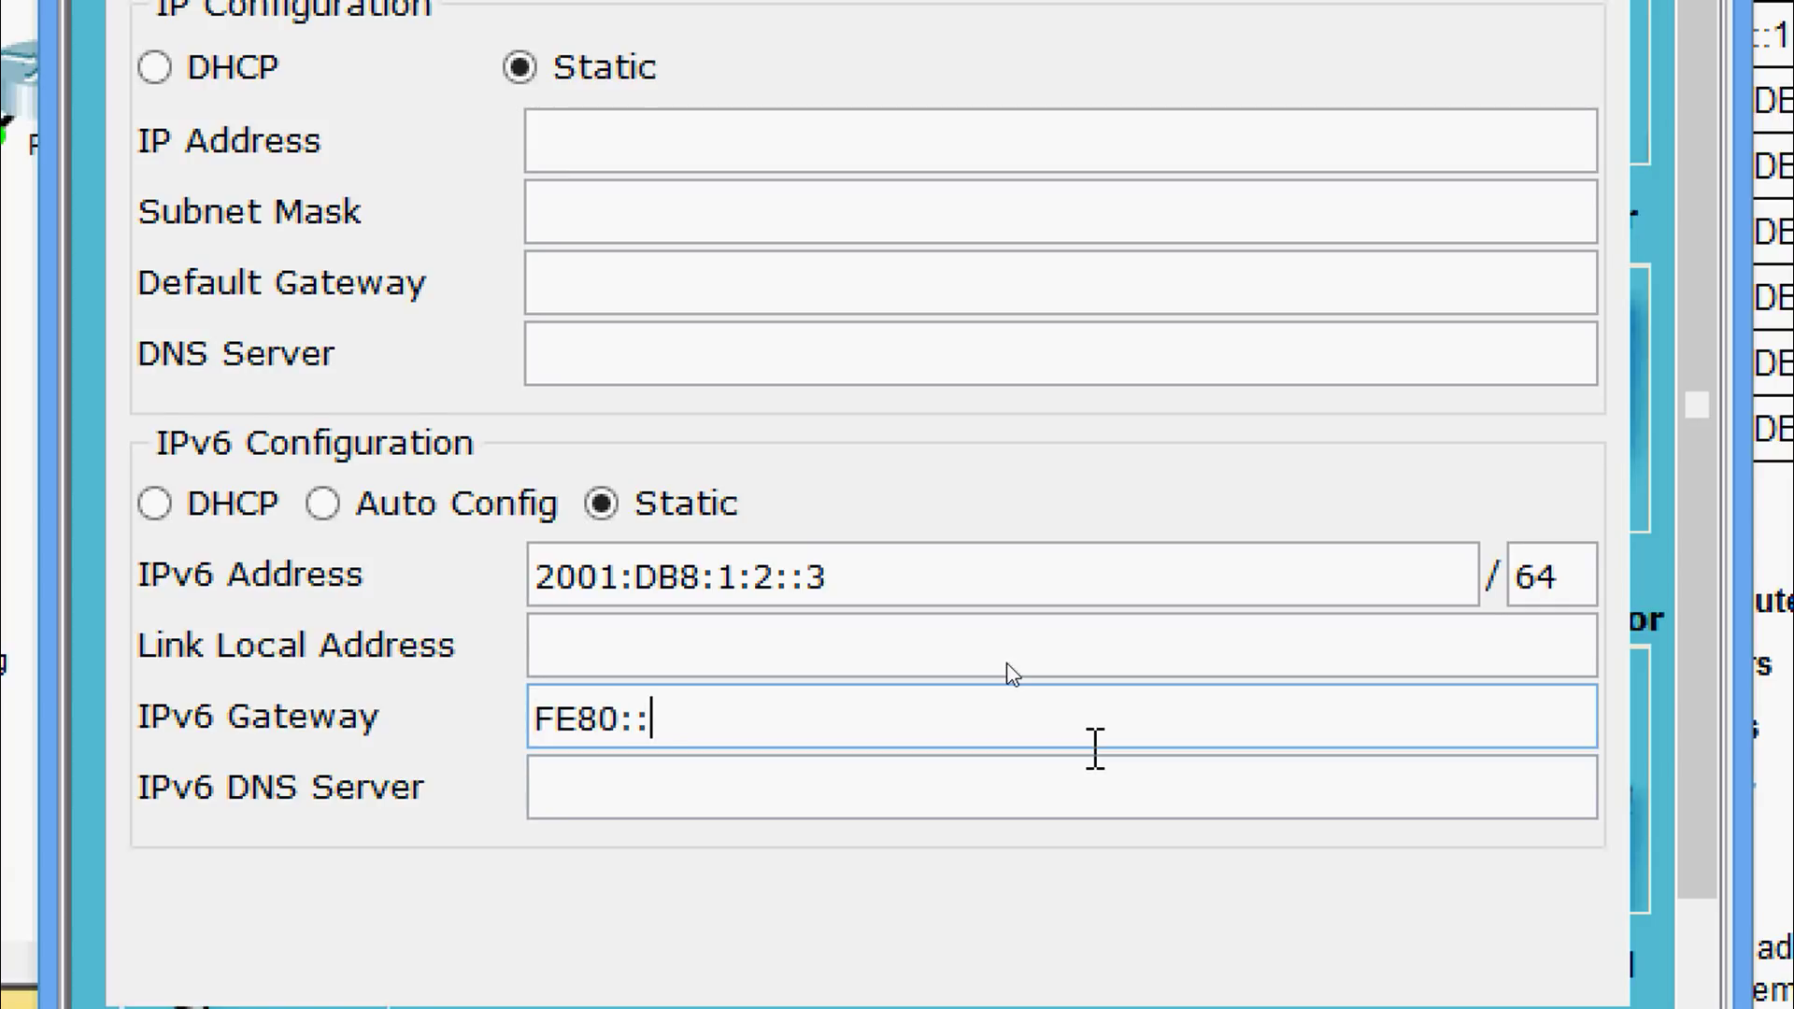
type("1")
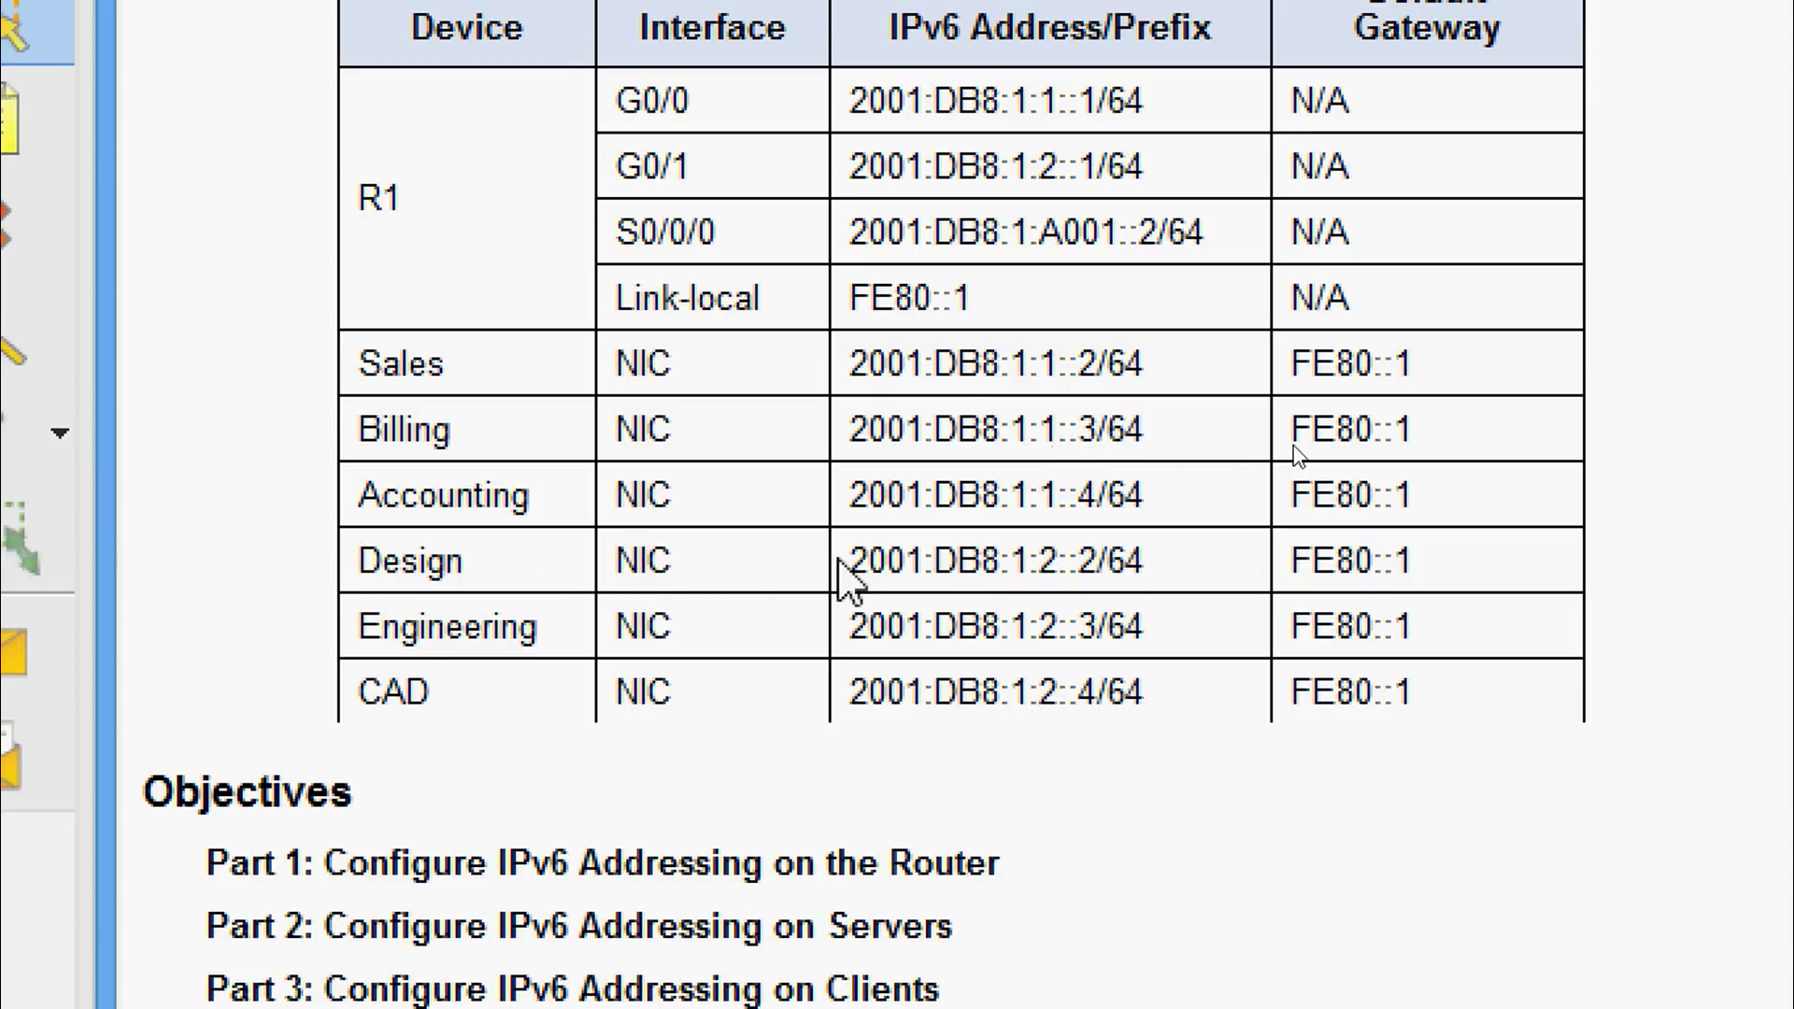
- Copy the Design client's address from the Addressing Table and set its static IPv6 address to 2001:DB8:1:2::2 with prefix 64
left_click_drag(853, 561, 1097, 561)
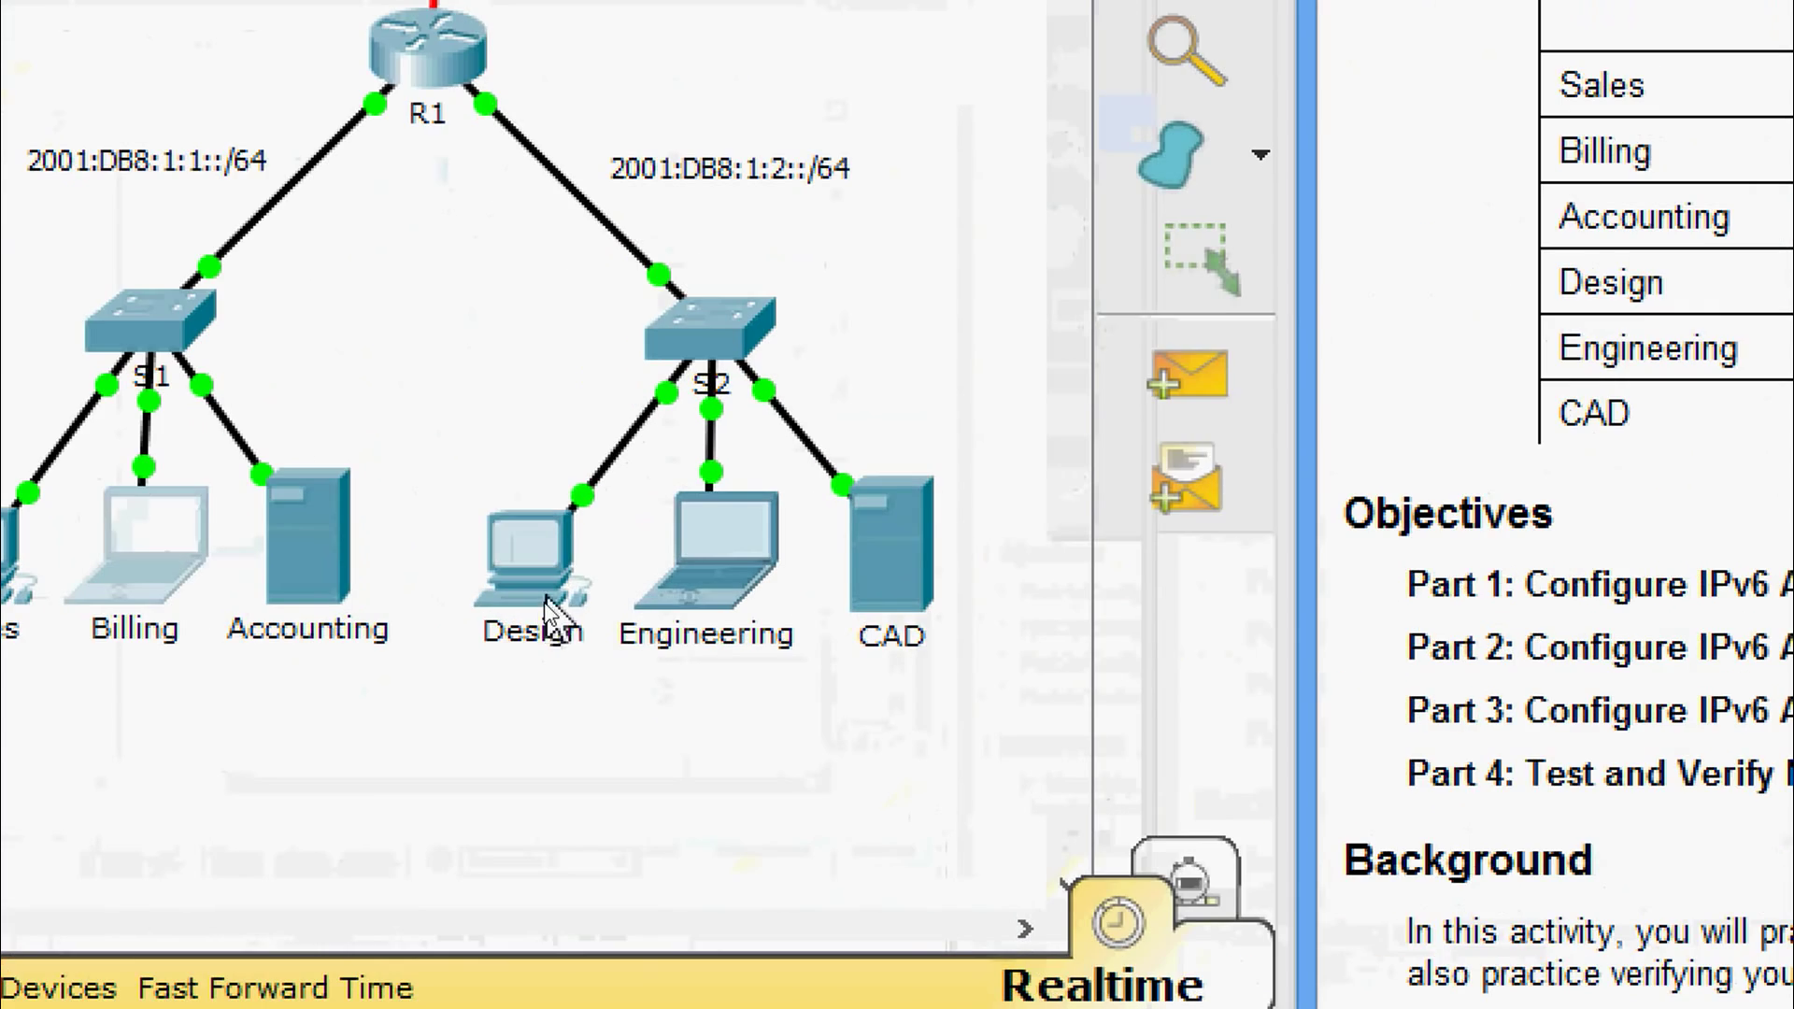
left_click(535, 587)
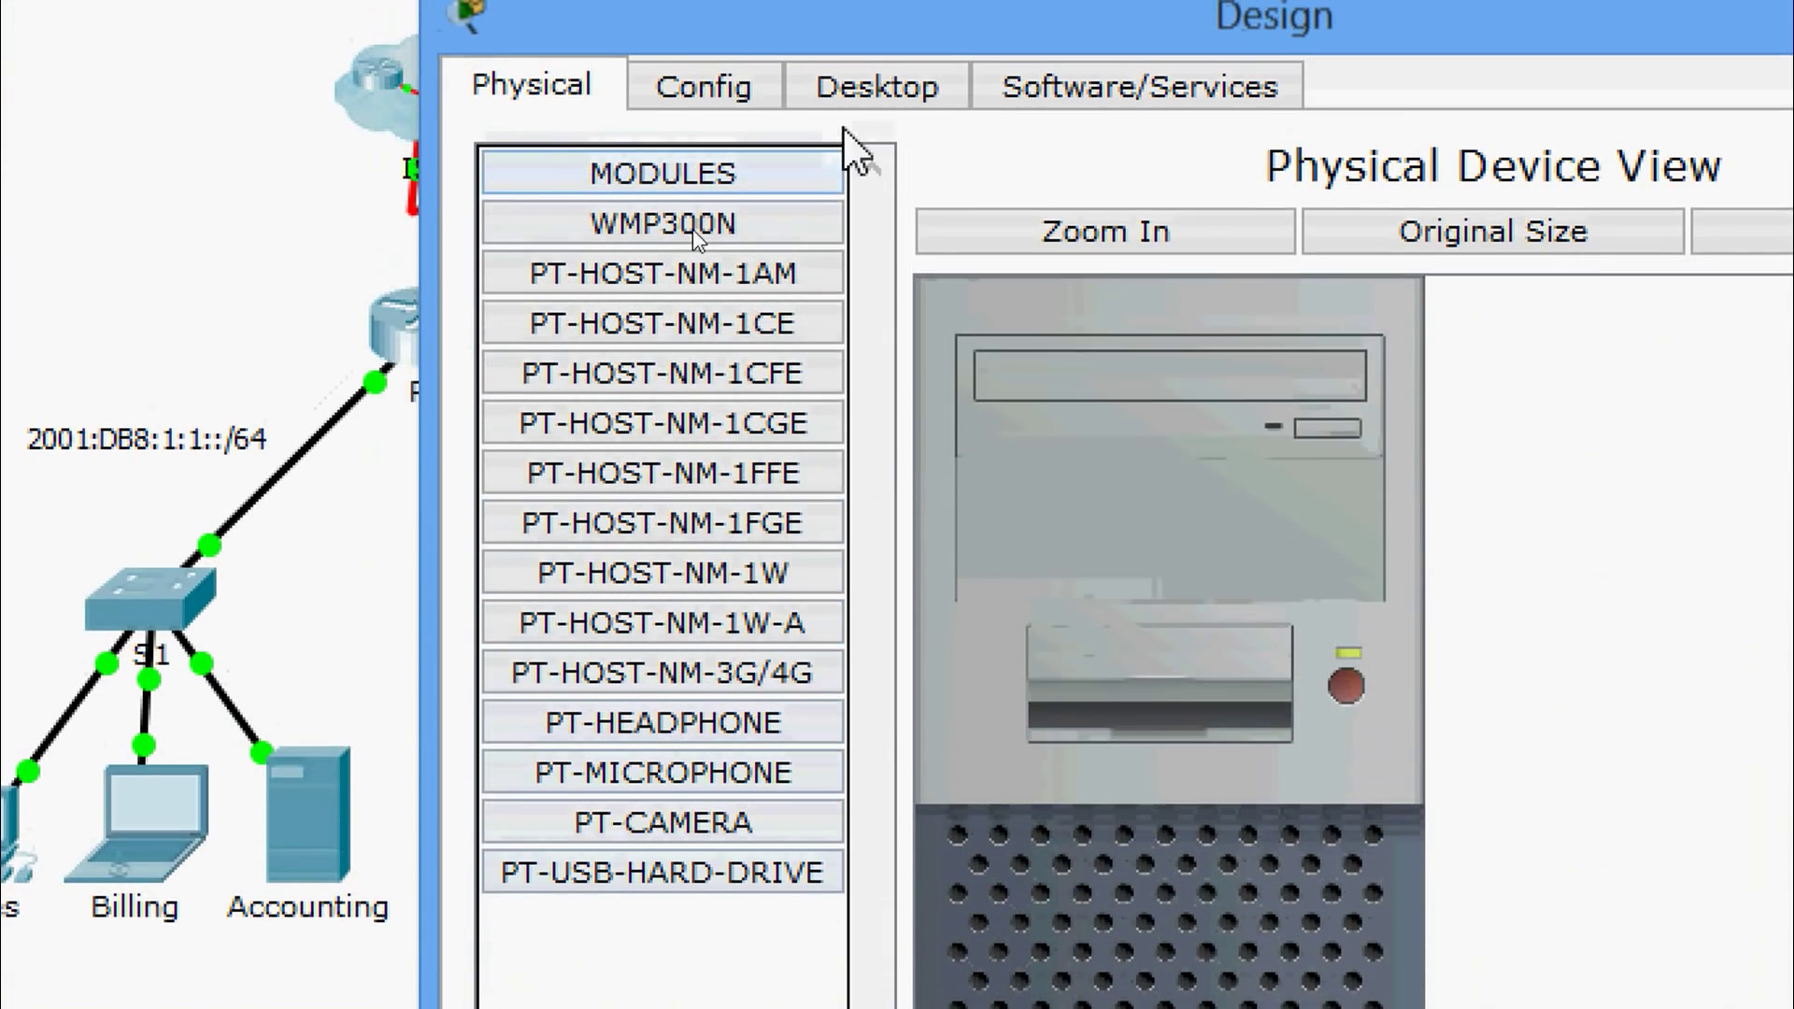
left_click(899, 98)
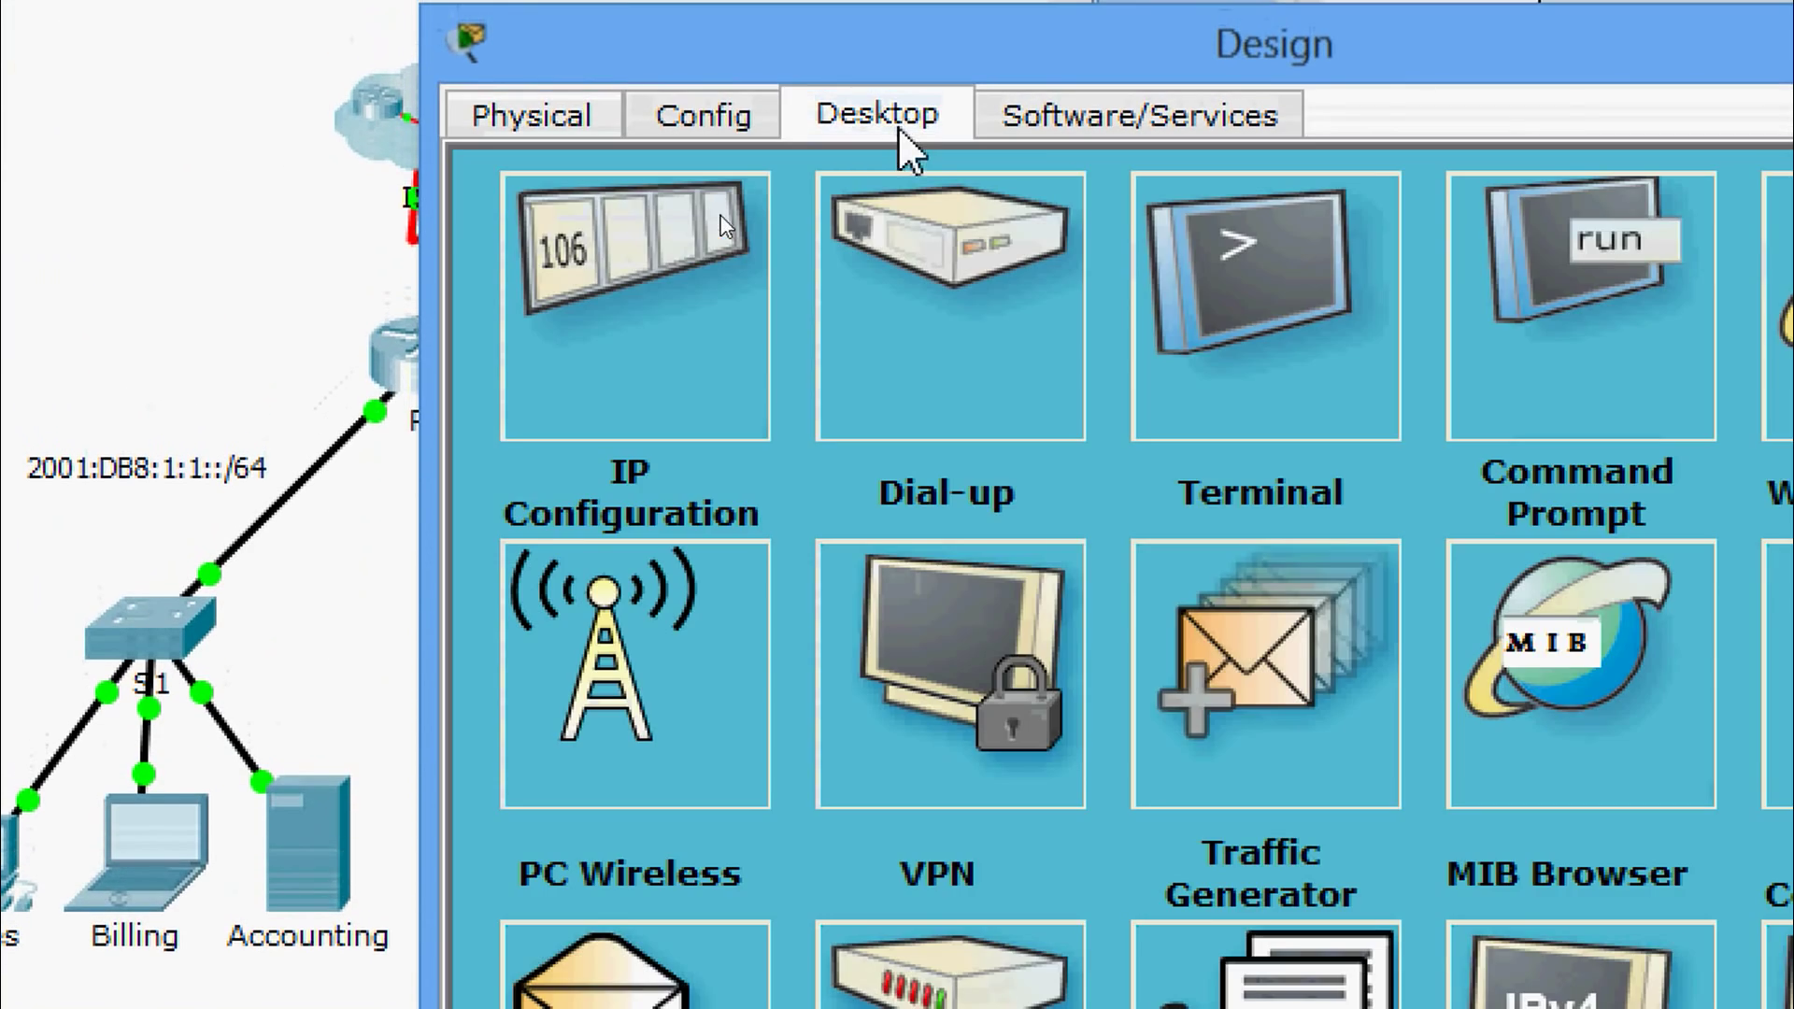
left_click(654, 297)
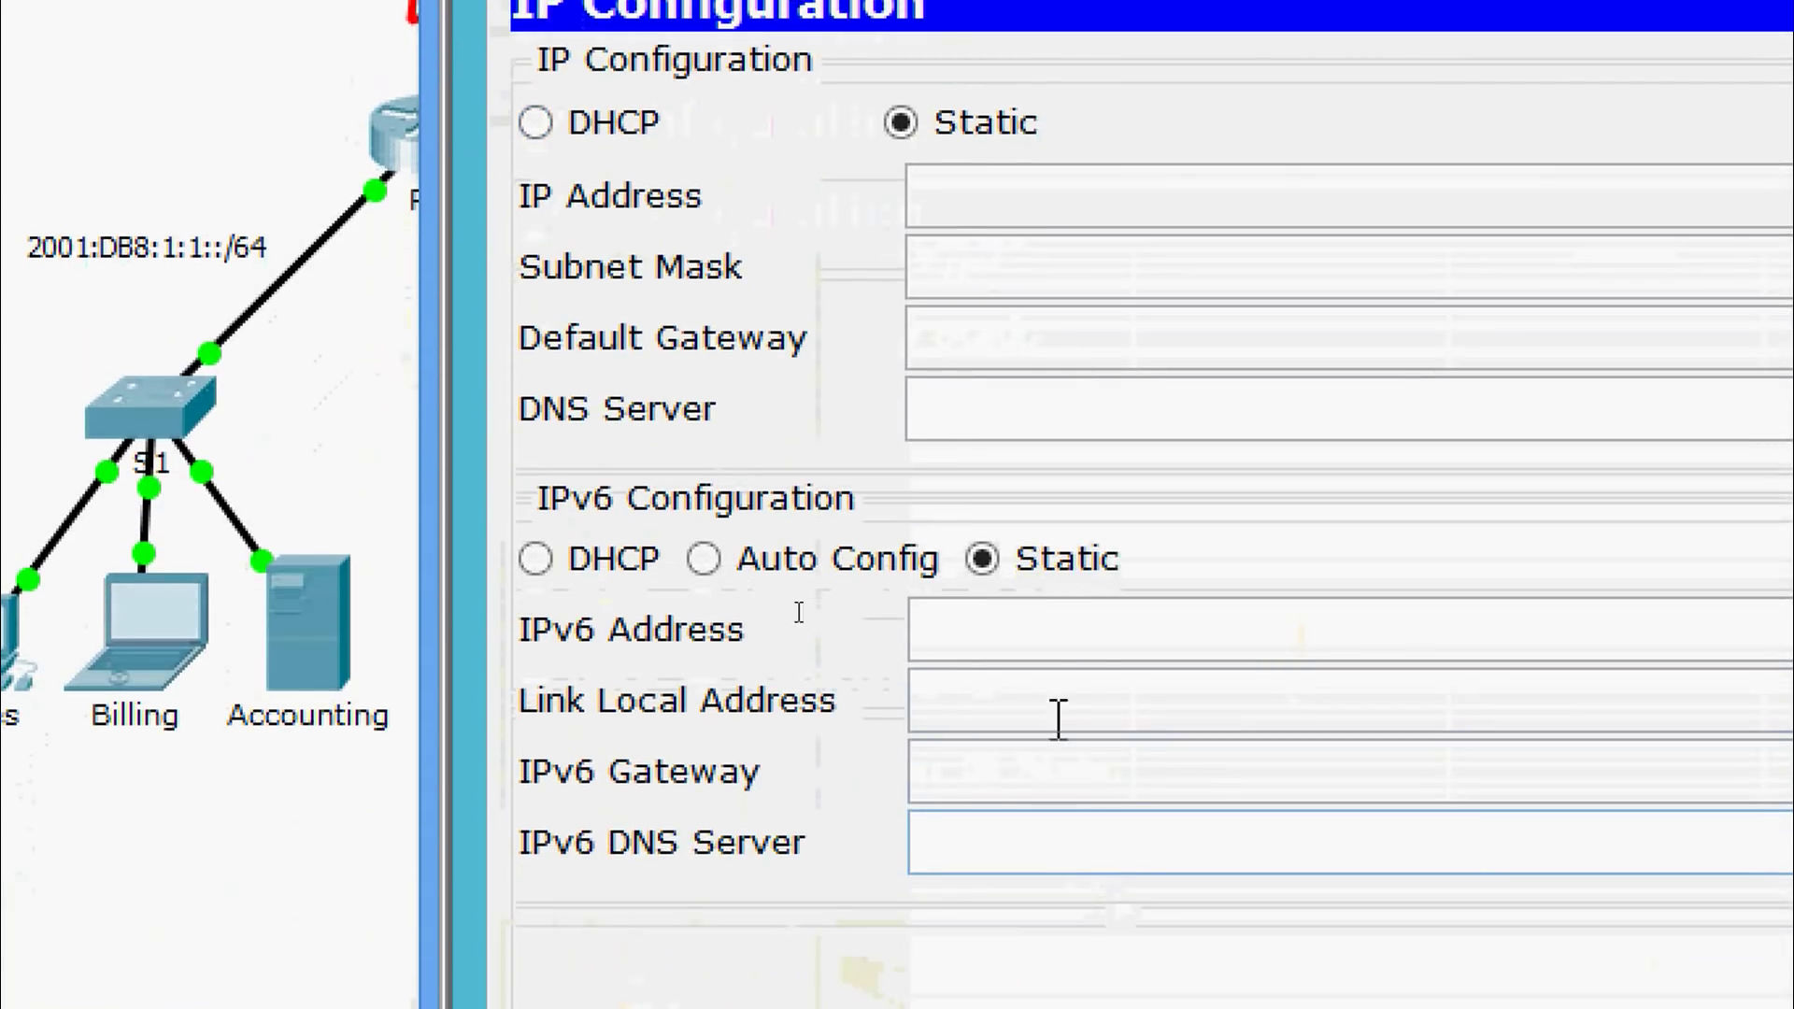
left_click(1051, 849)
type("2001:DB8:1:2::2")
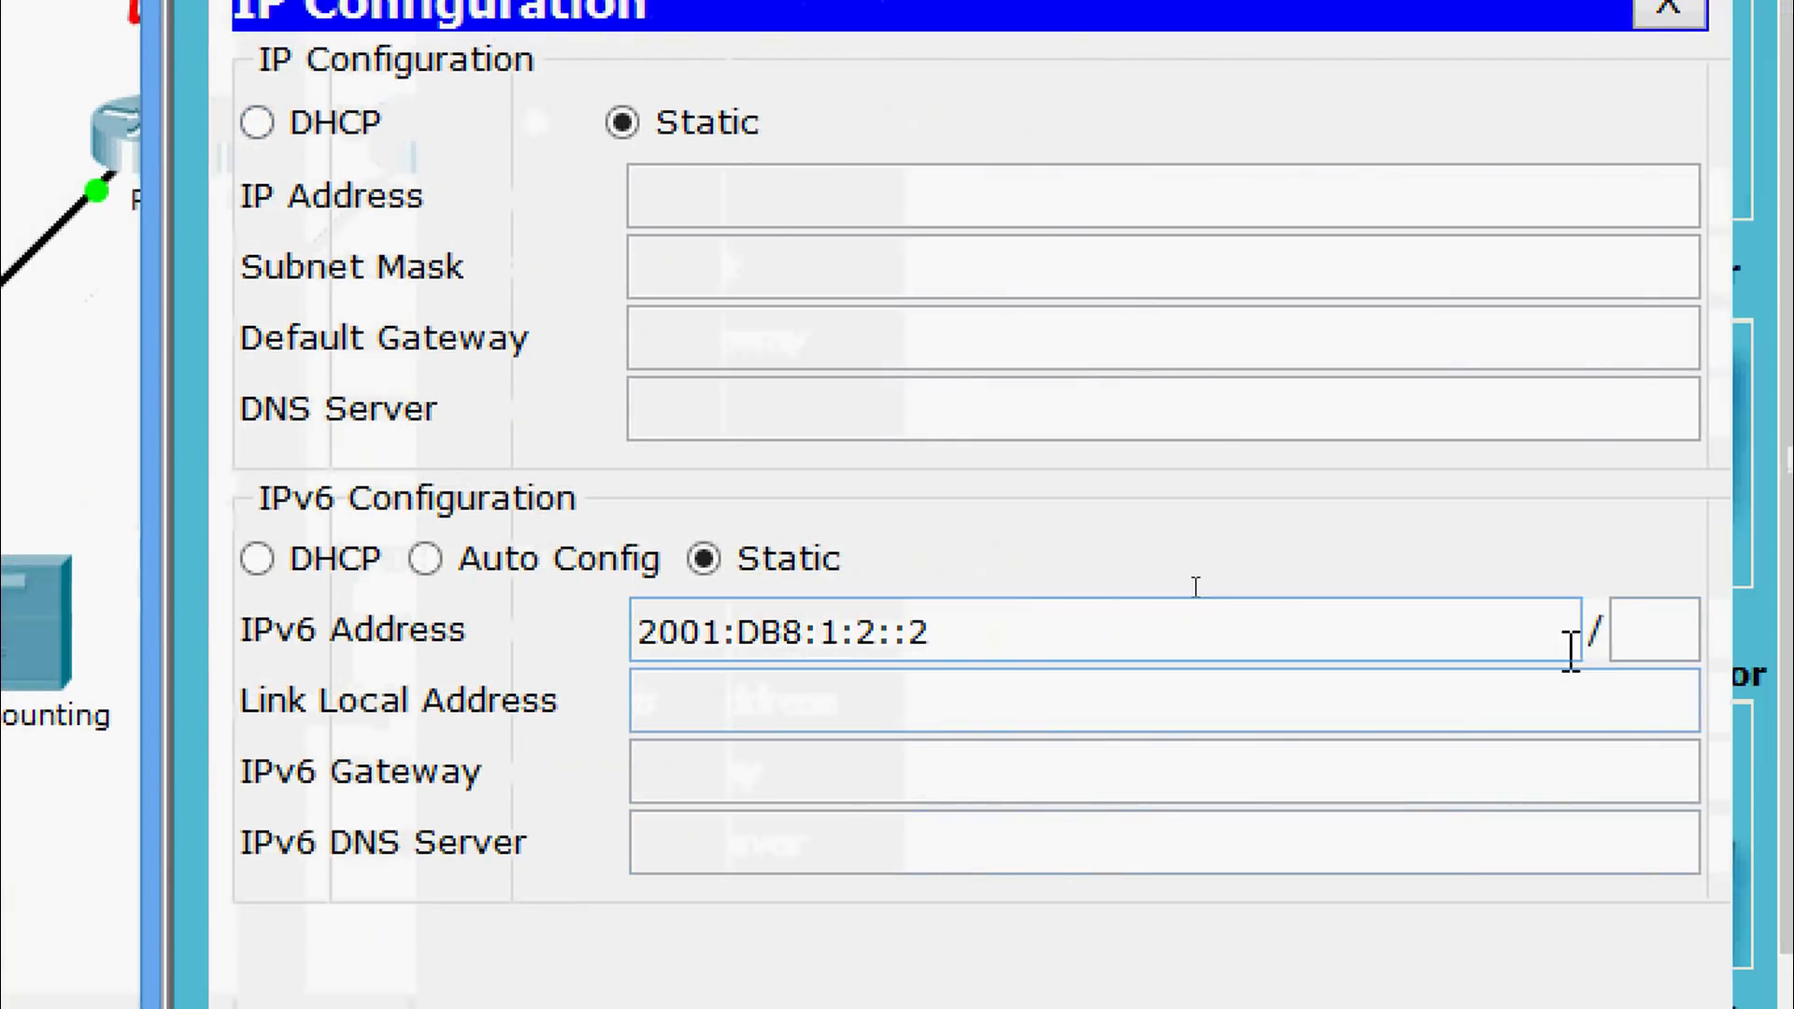
left_click(1636, 630)
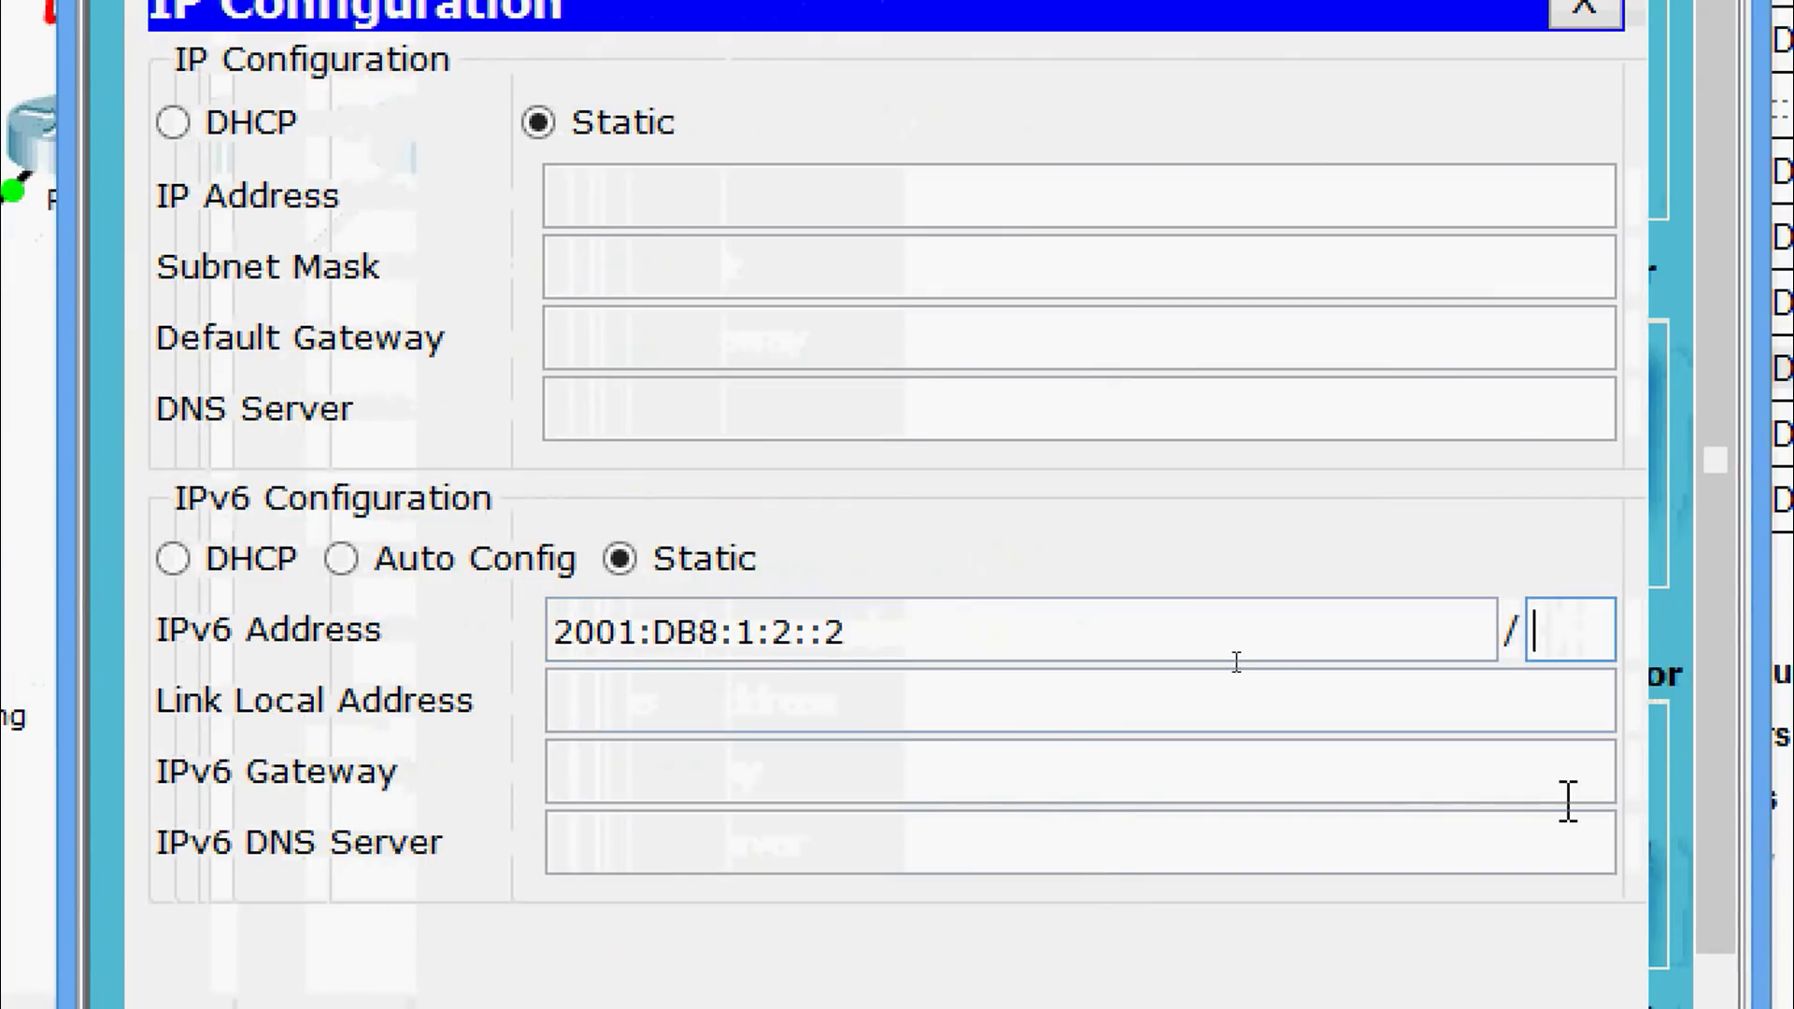
type("64")
- Set the Design client's IPv6 gateway to FE80::1
key("Tab")
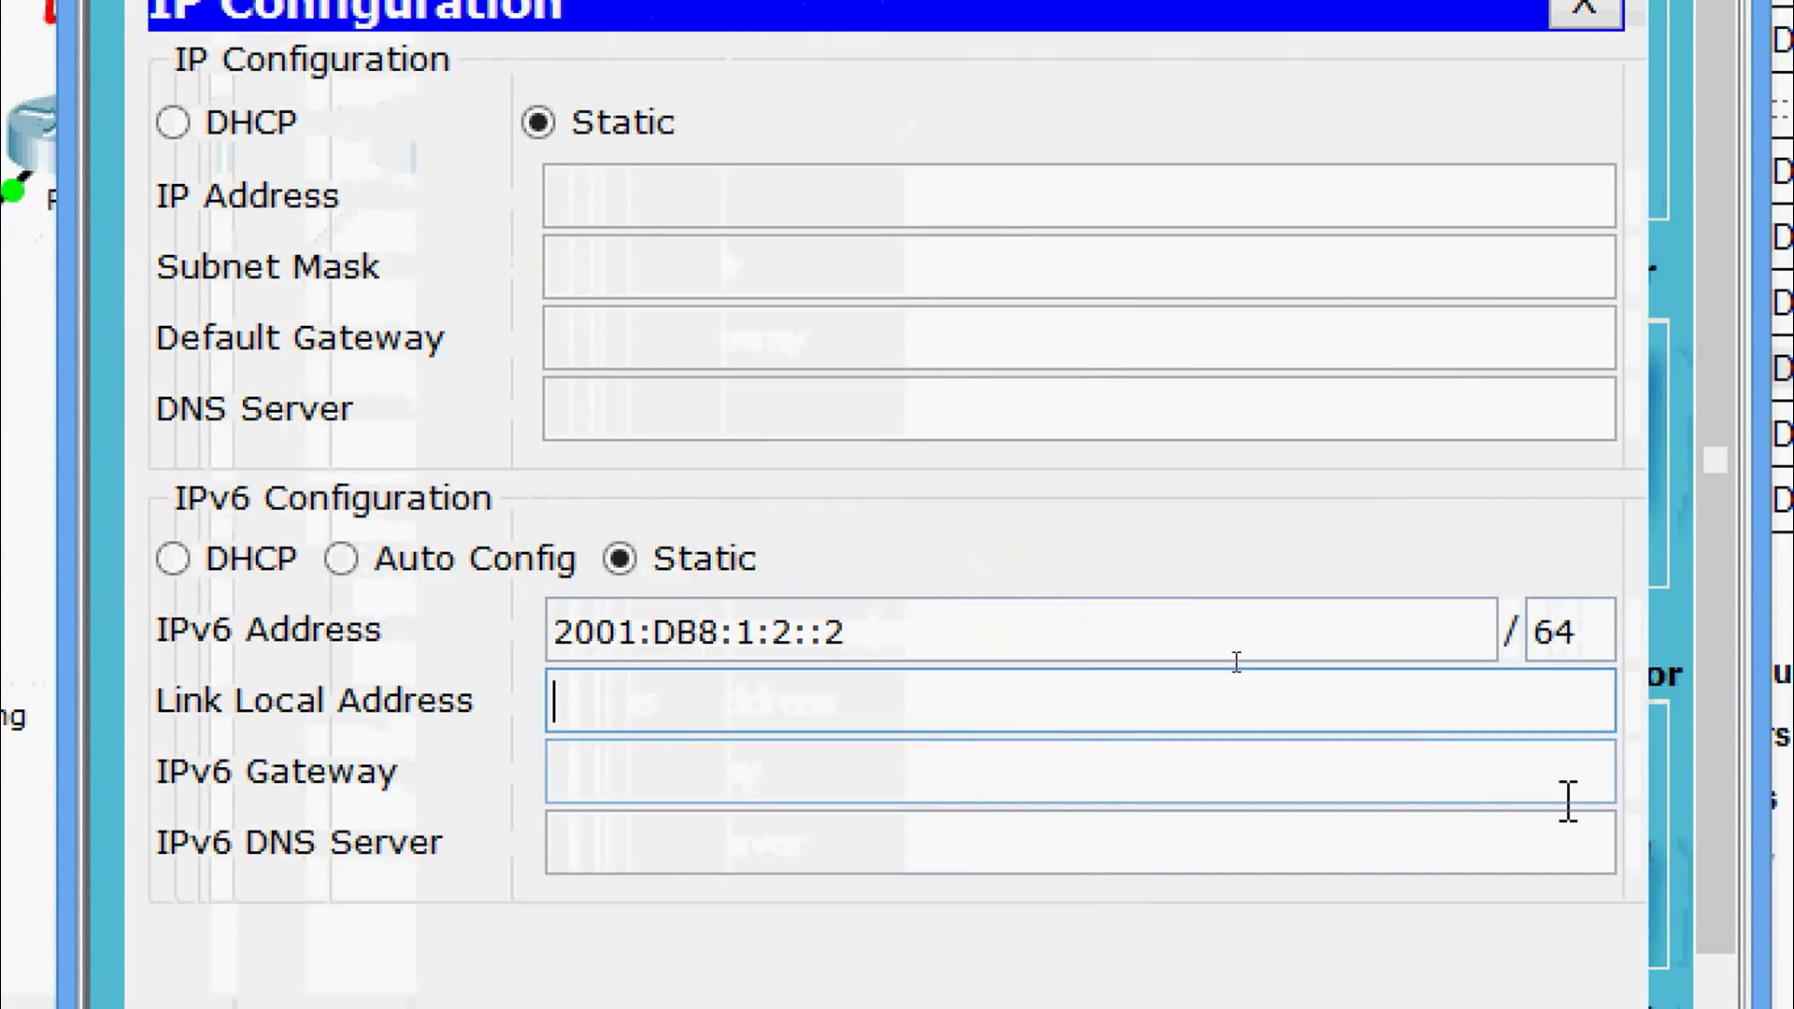
key("Tab")
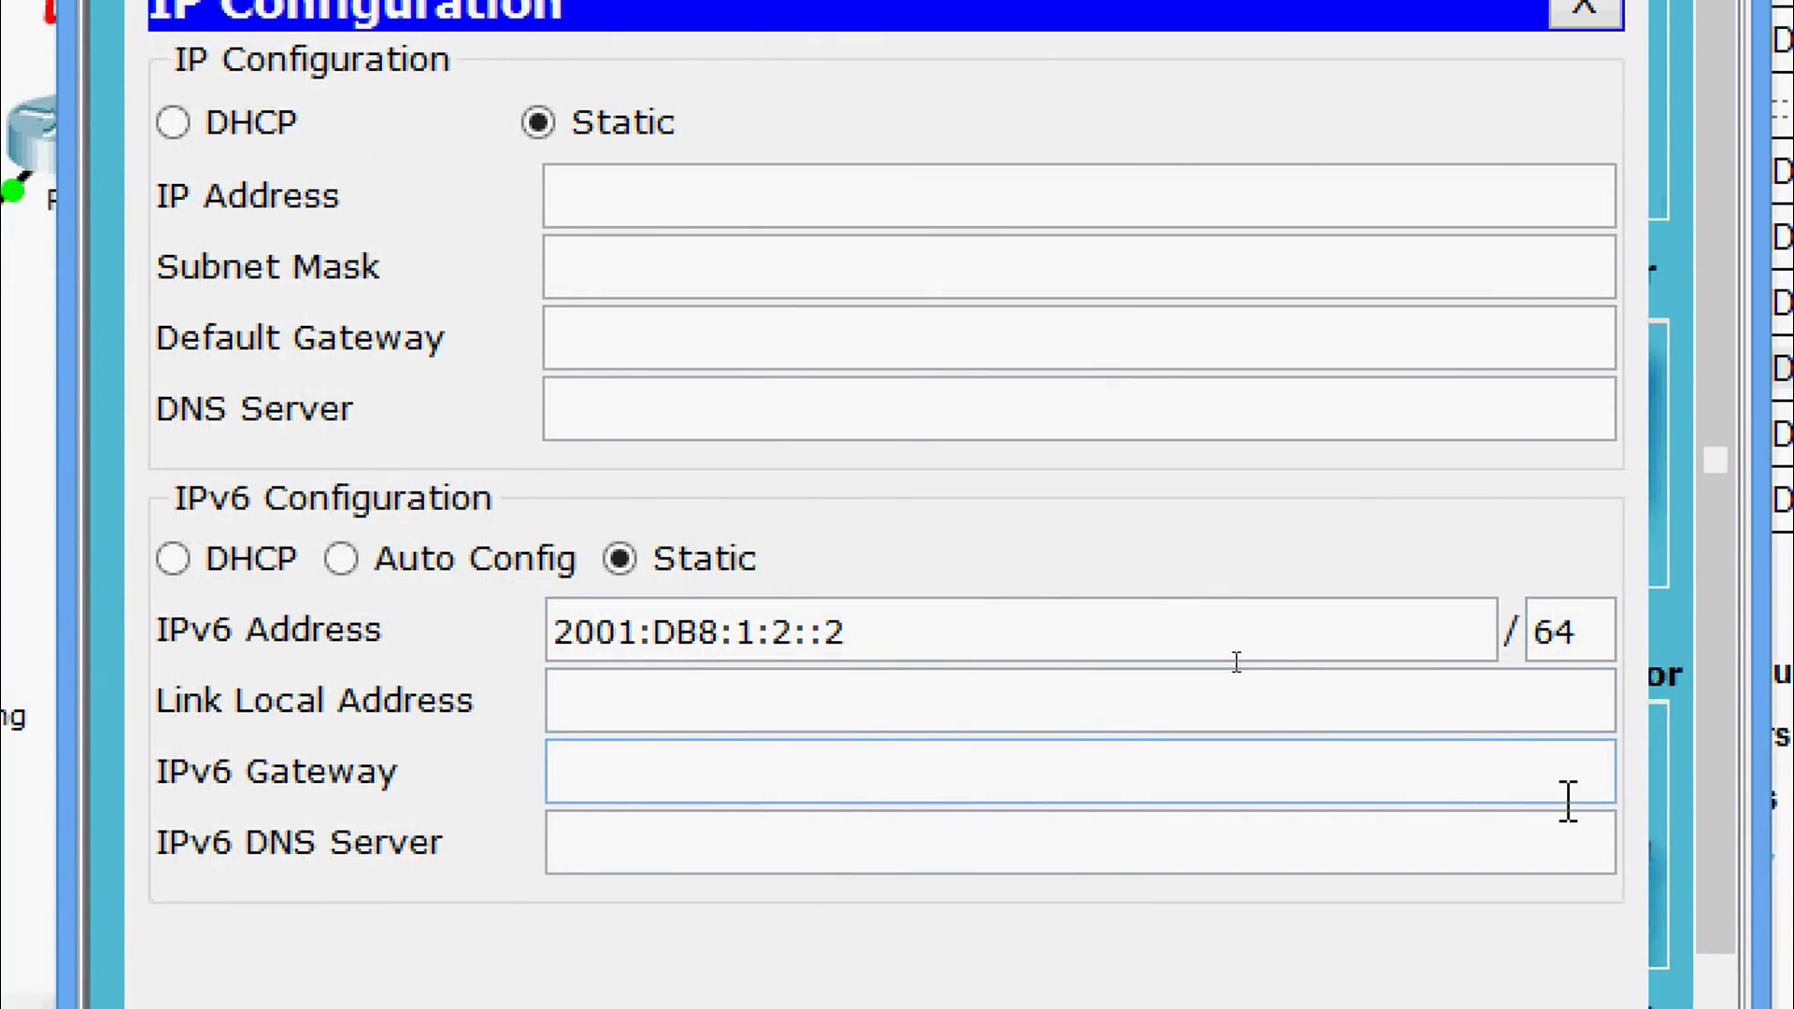
type("FE80::1")
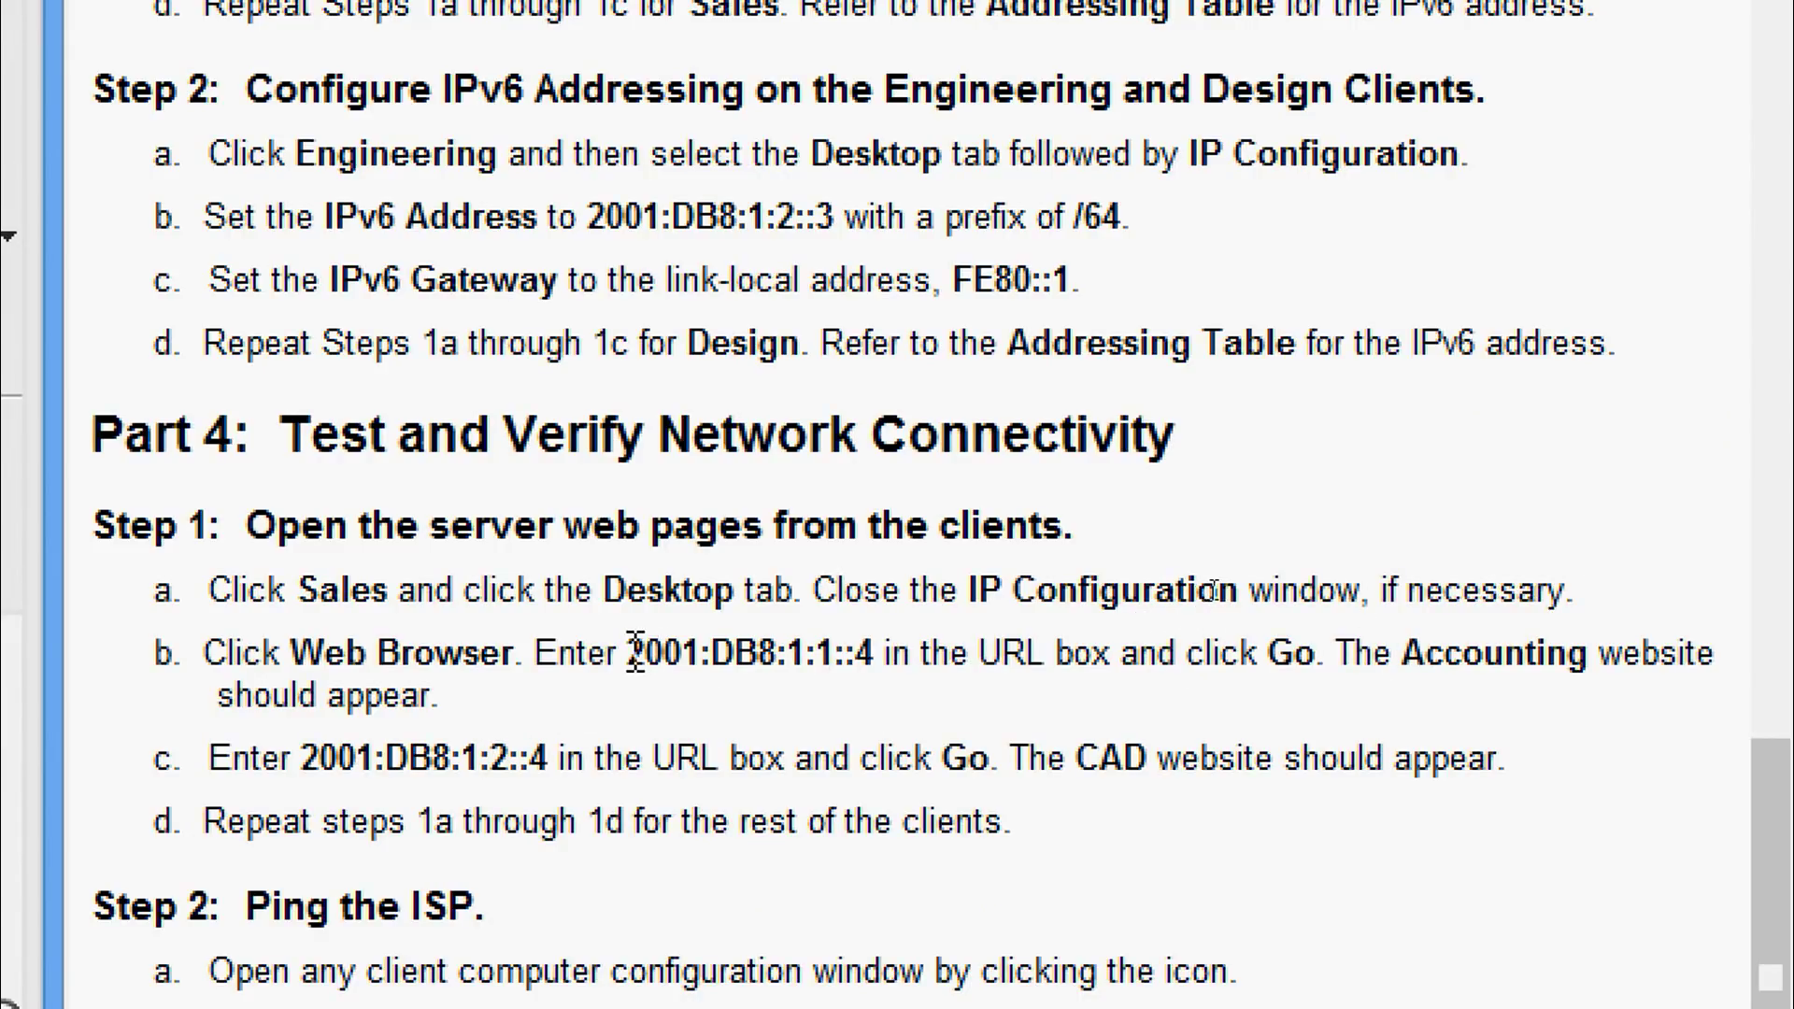
- Copy the Accounting server's address from the Part 4 instructions, load 2001:DB8:1:1::4 in the Sales client's web browser, and close the client
left_click_drag(635, 652, 876, 659)
key("ctrl+c")
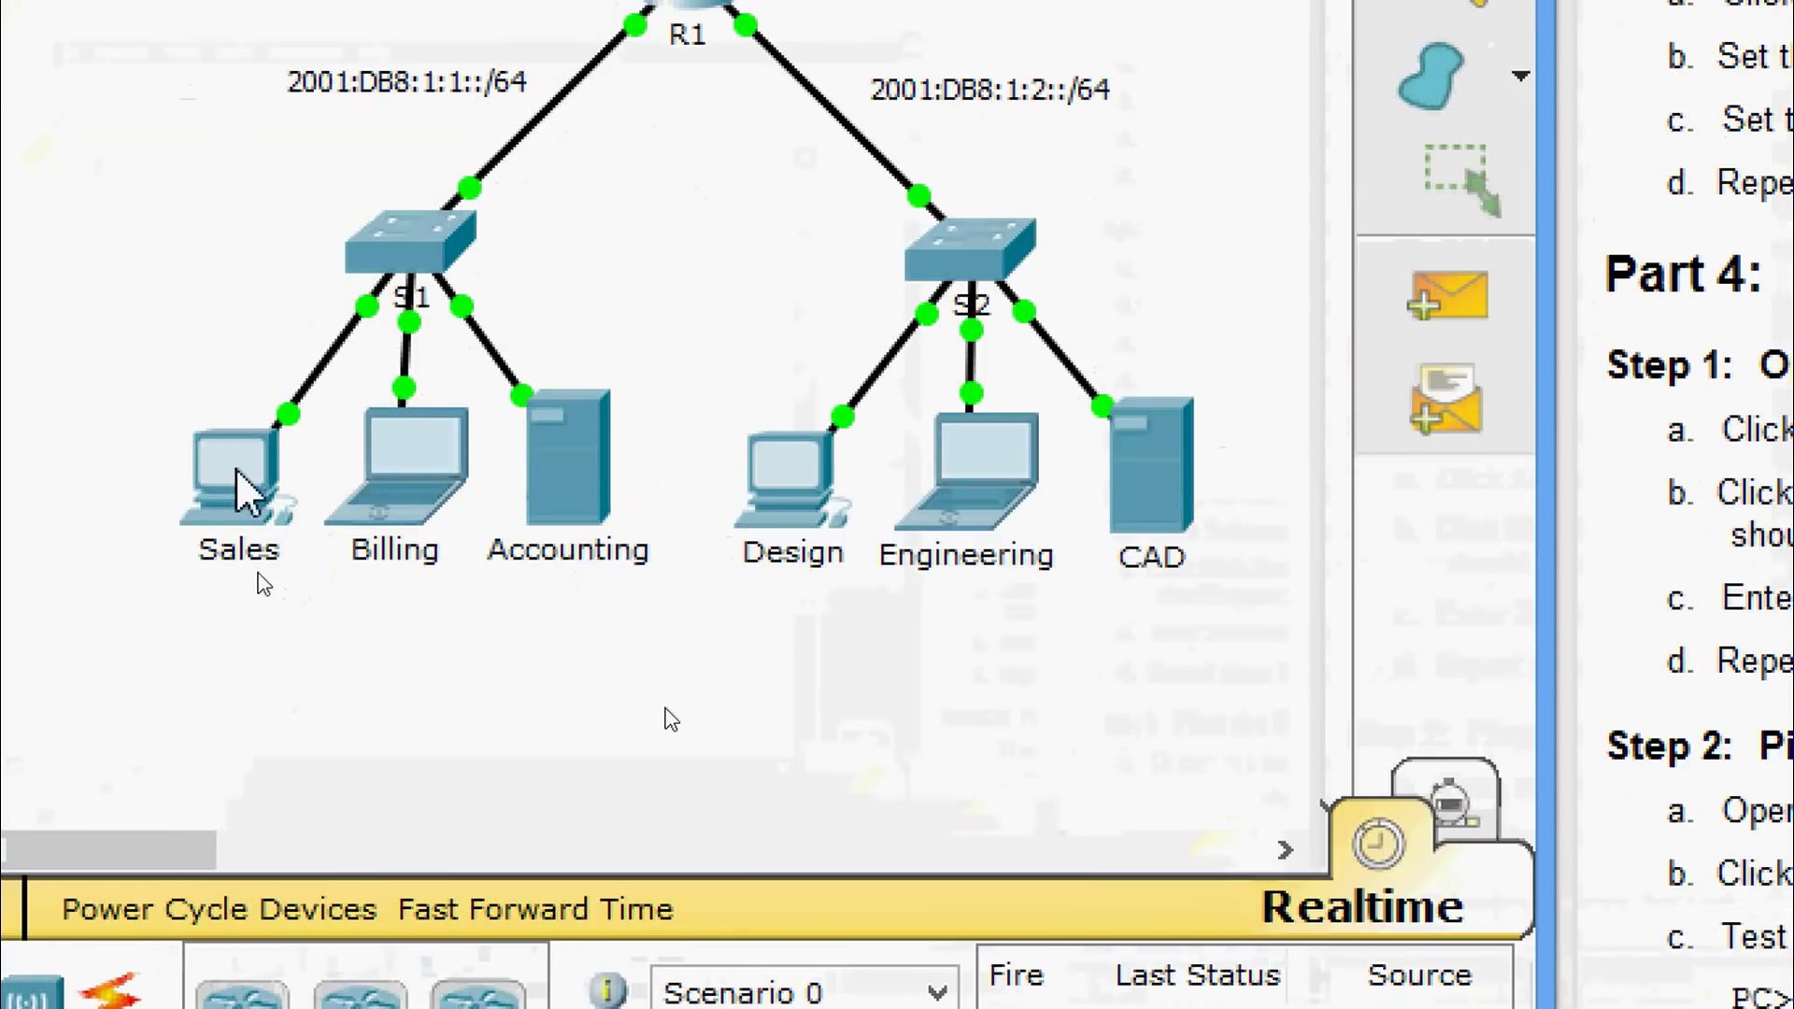
left_click(264, 581)
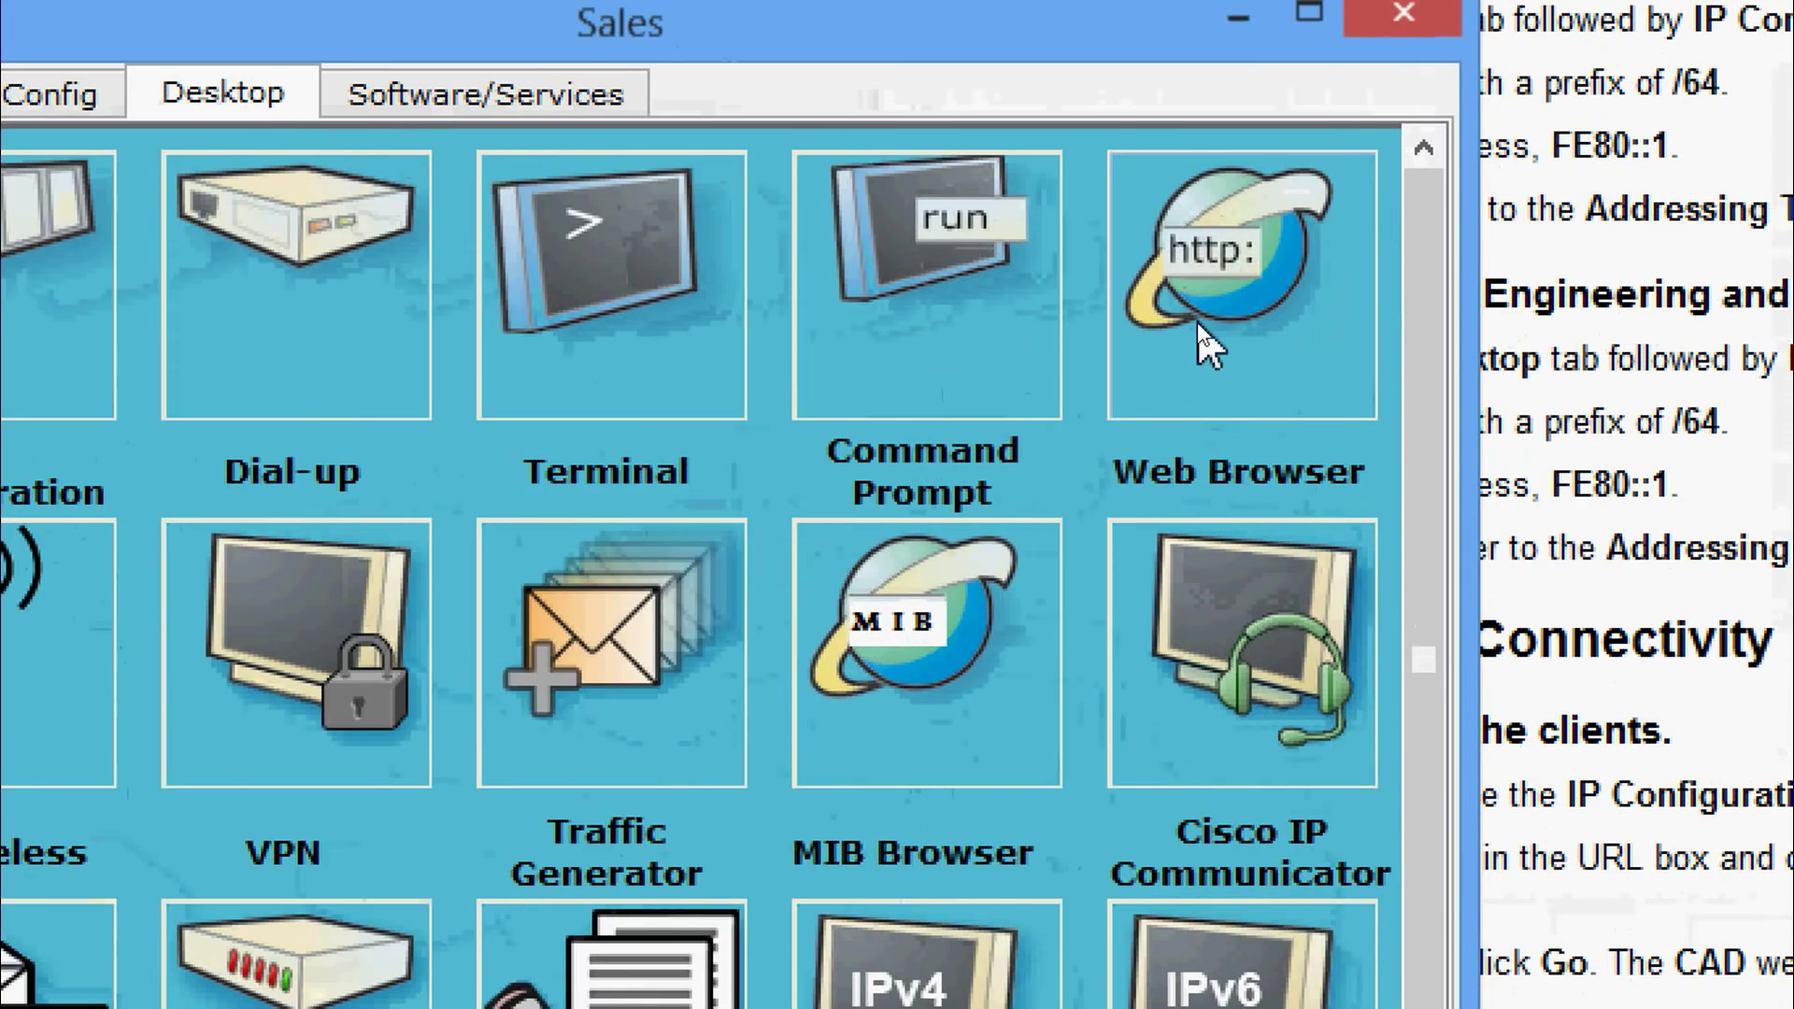
left_click(1211, 327)
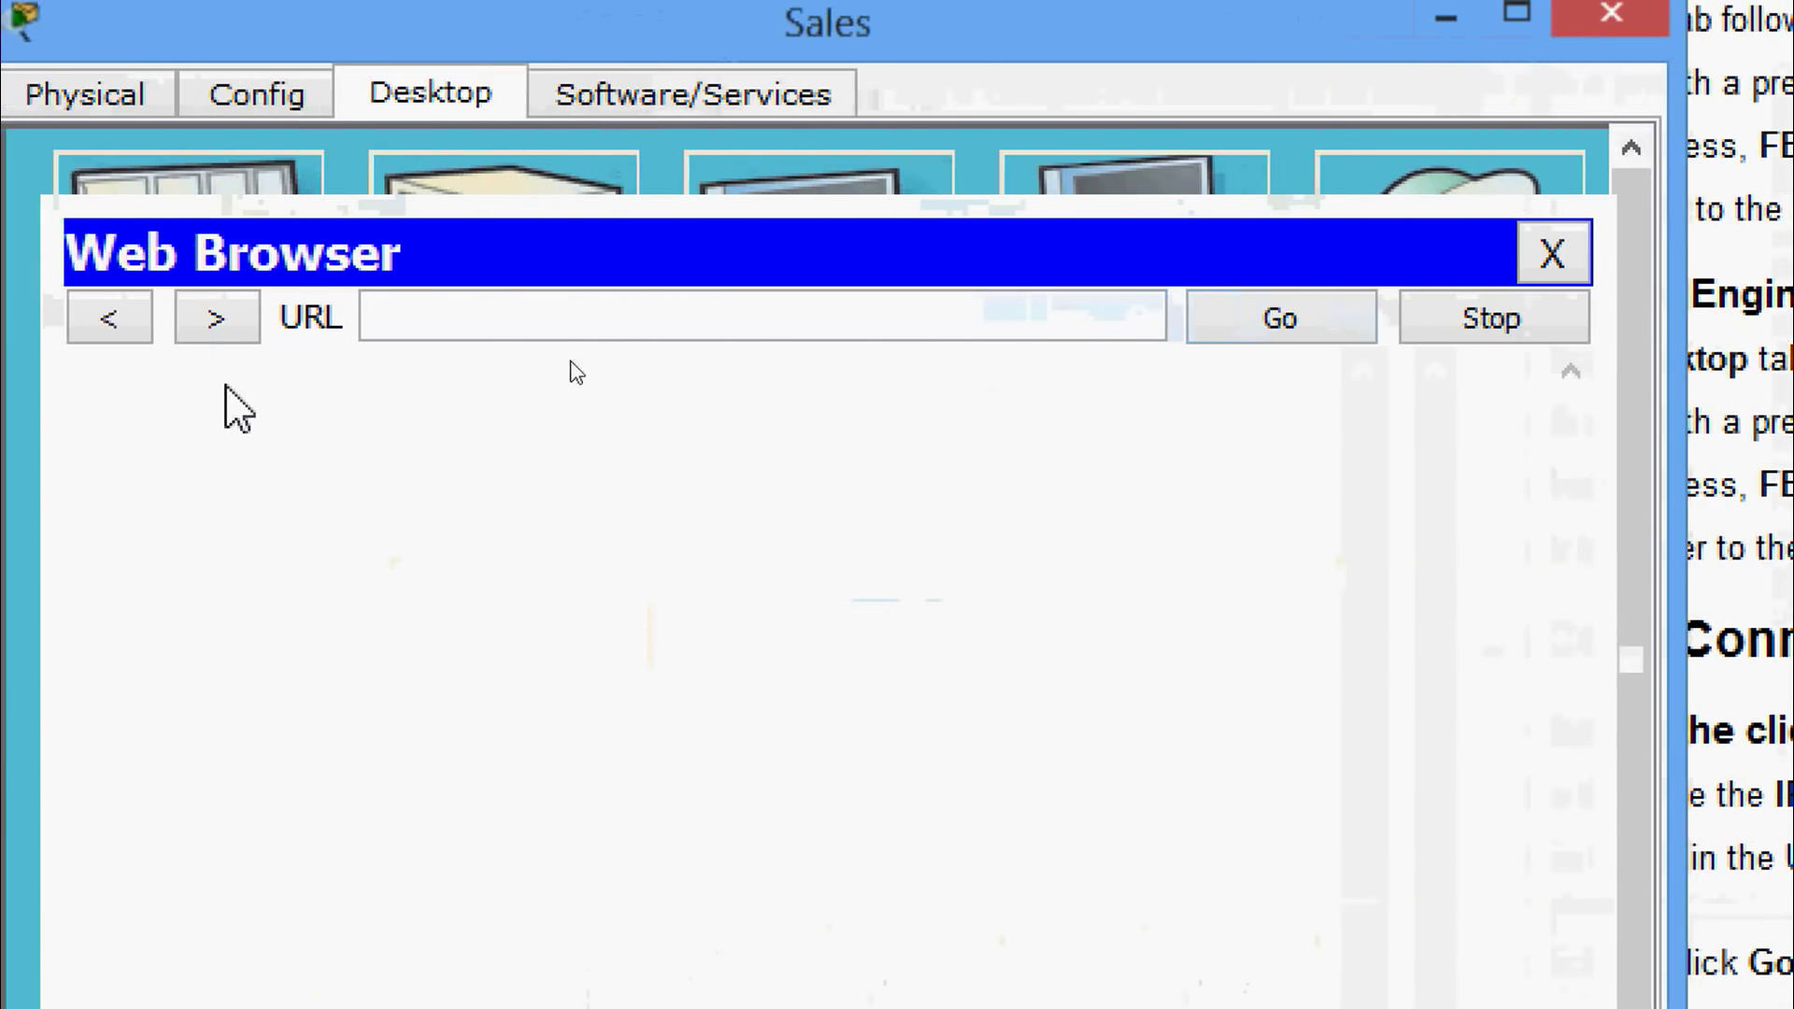
left_click(409, 334)
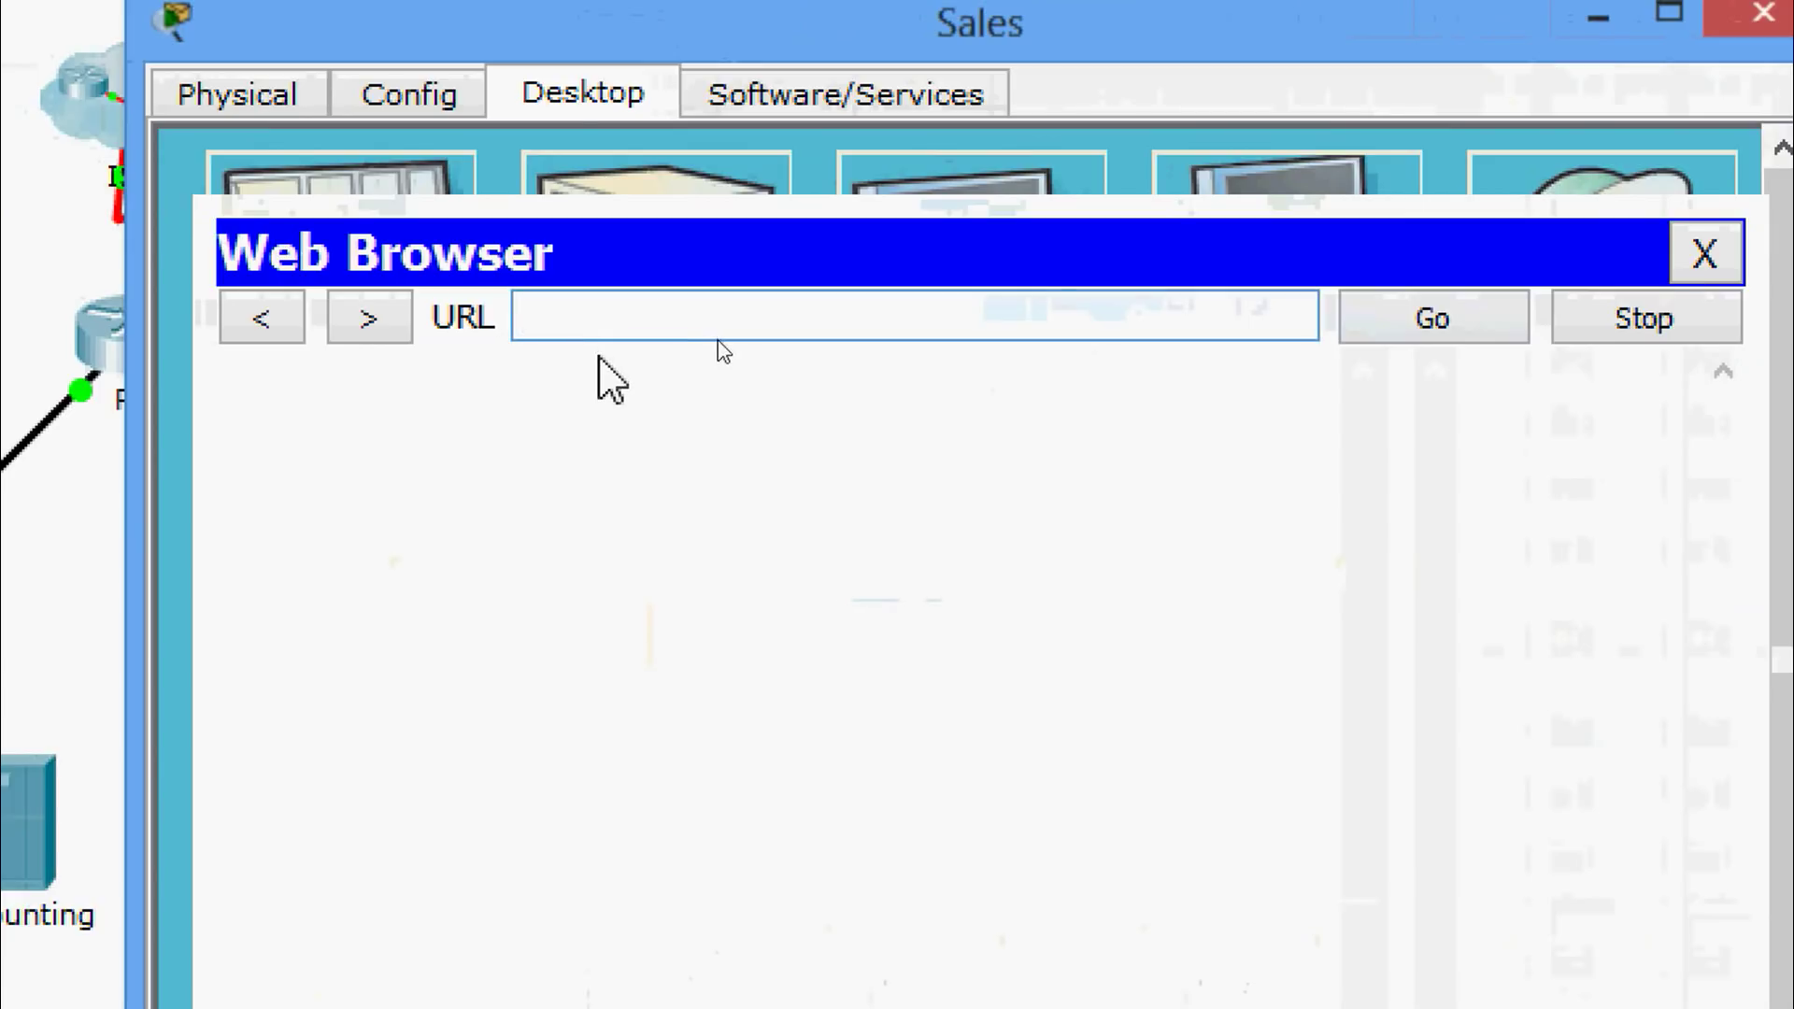
type("2001:DB8:1:1::4")
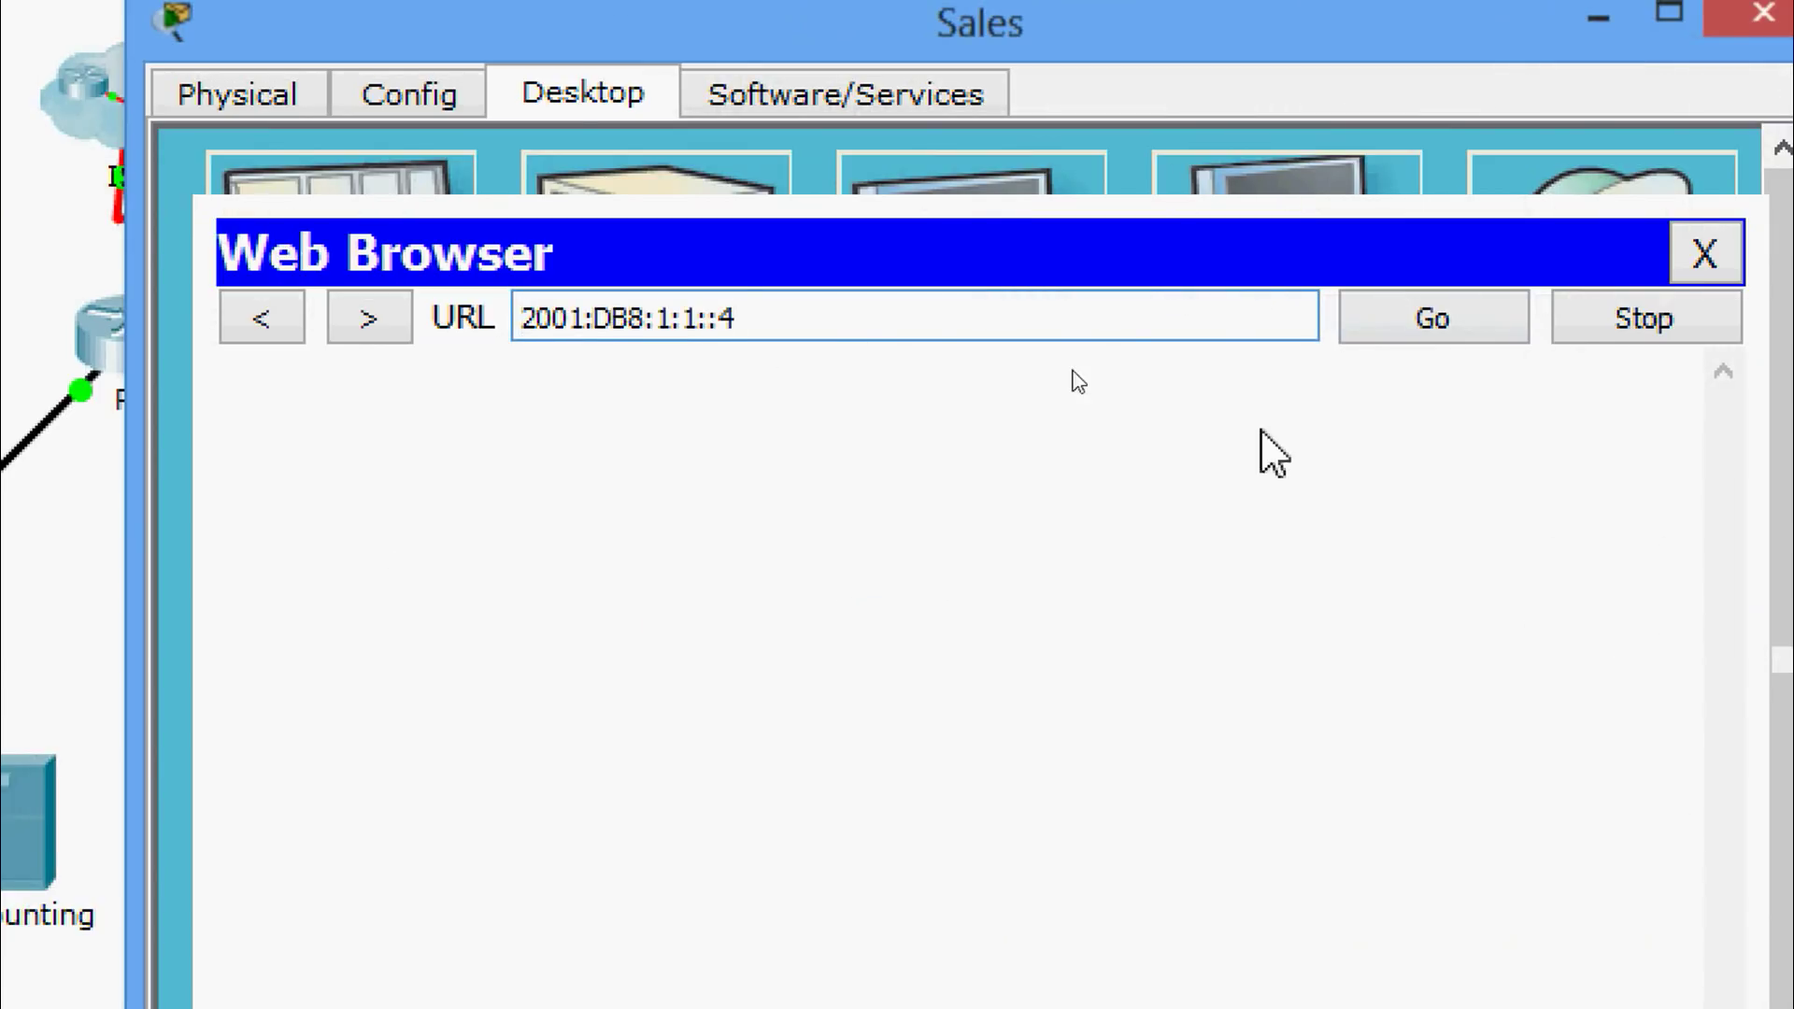
left_click(1393, 332)
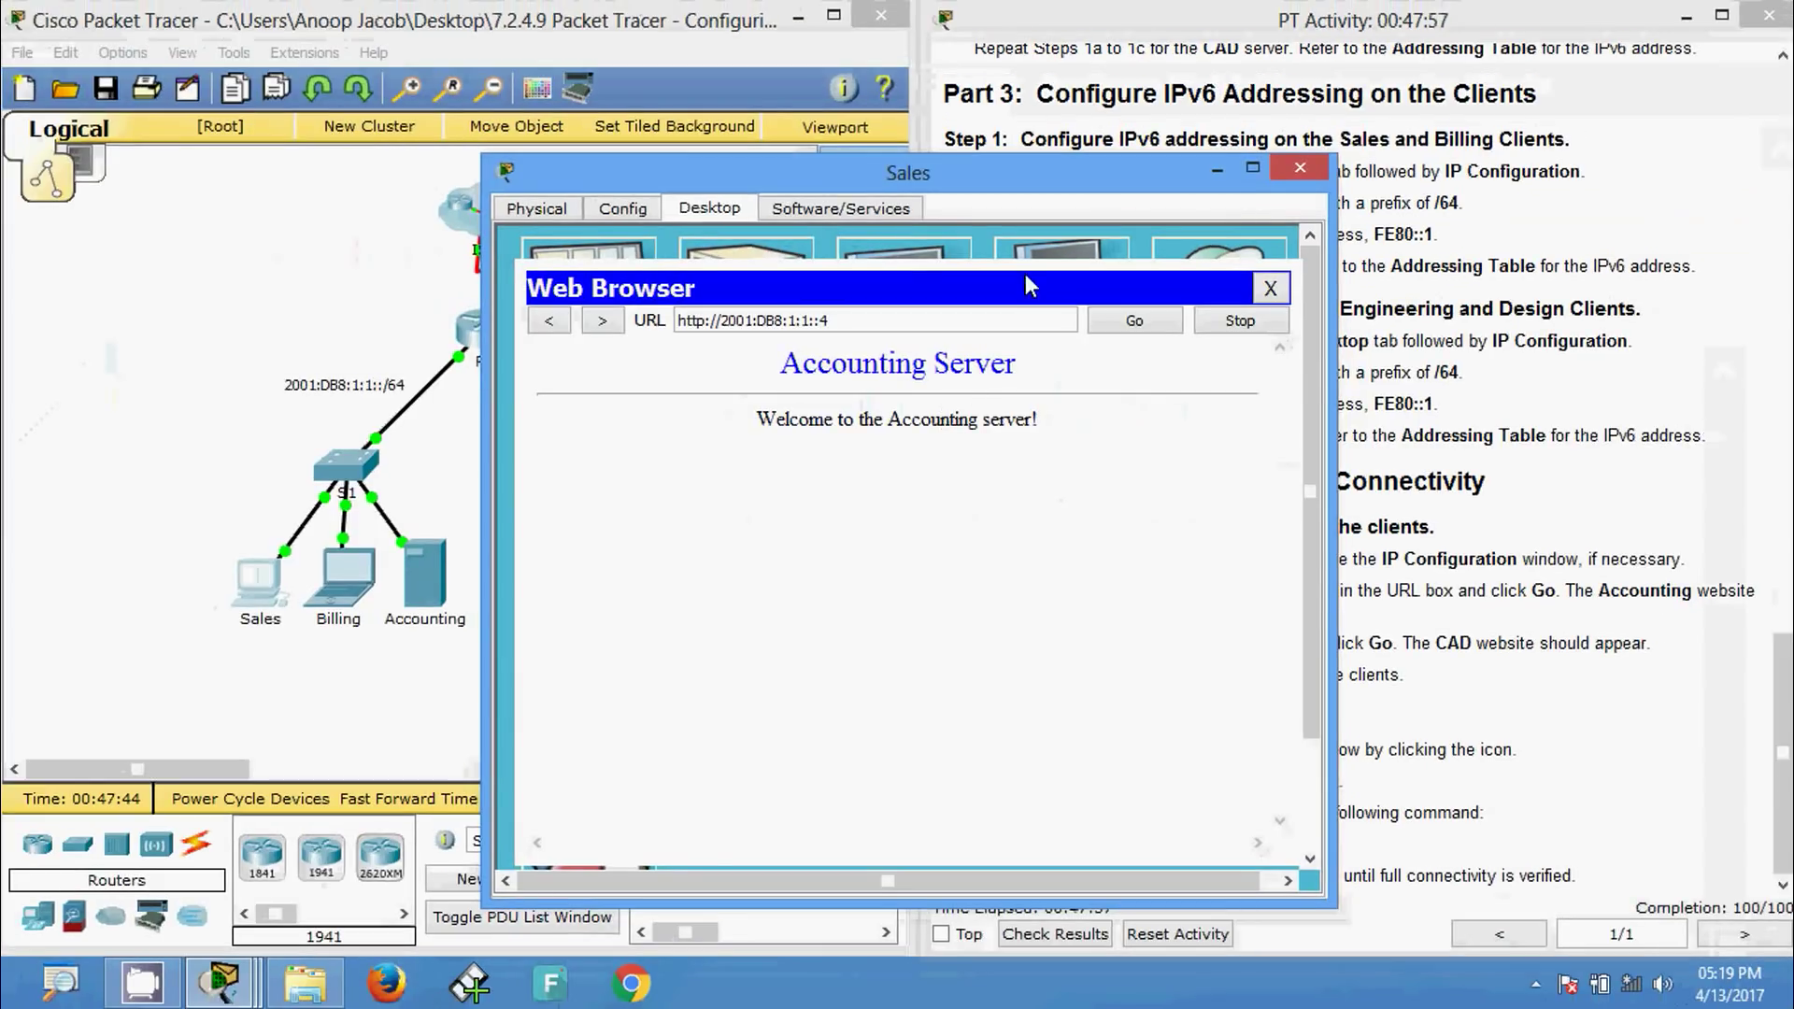
left_click(1298, 176)
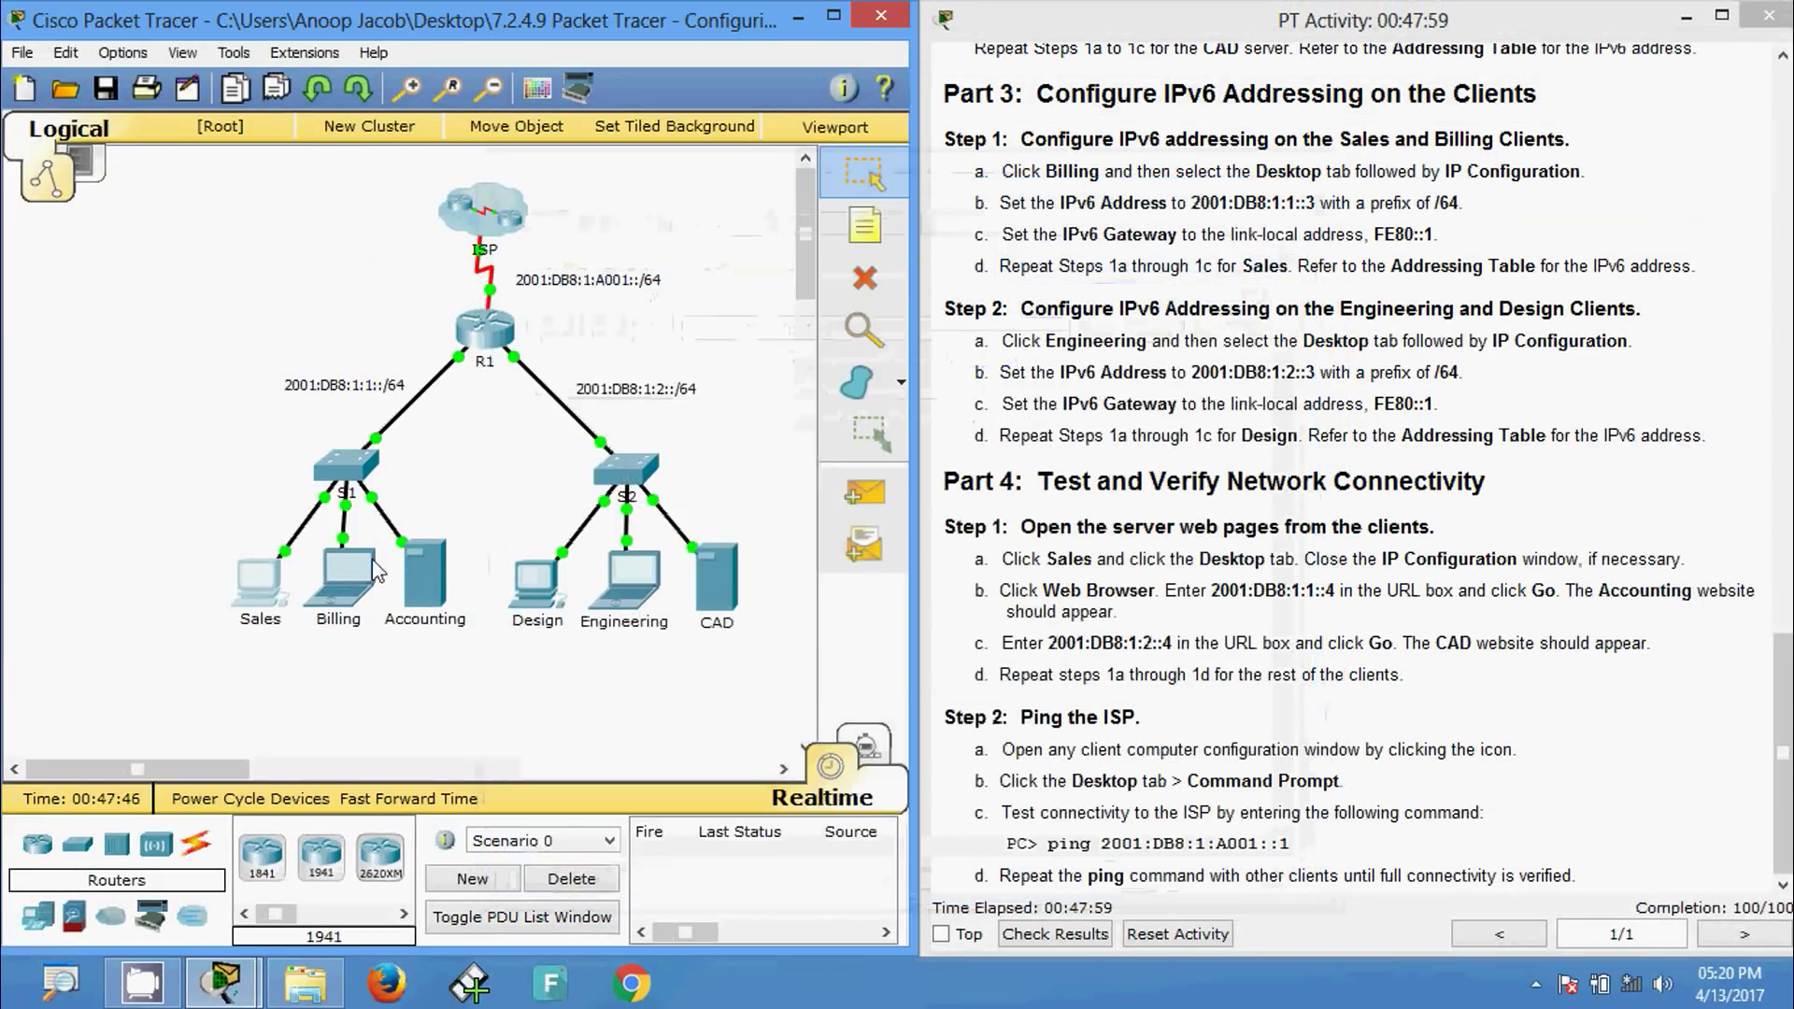
- Load the Accounting server page at 2001:DB8:1:1::4 in the Billing client's web browser, and close the client
left_click(345, 574)
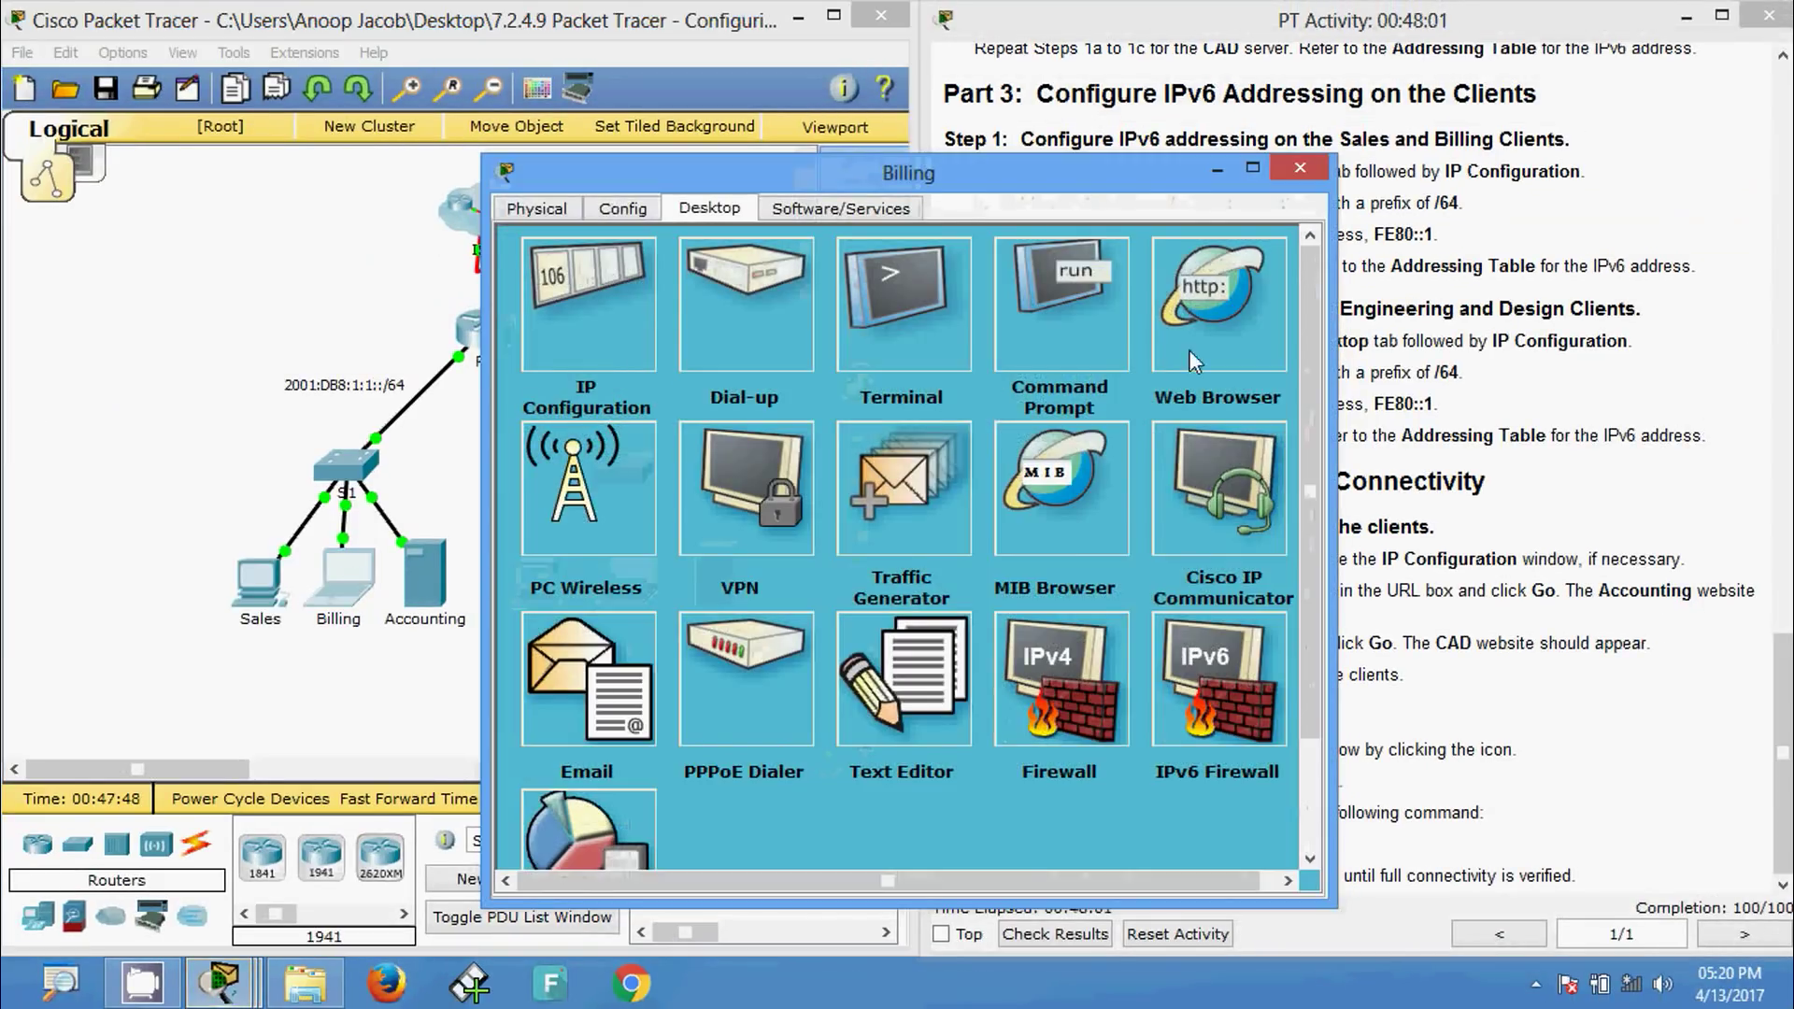
left_click(1189, 351)
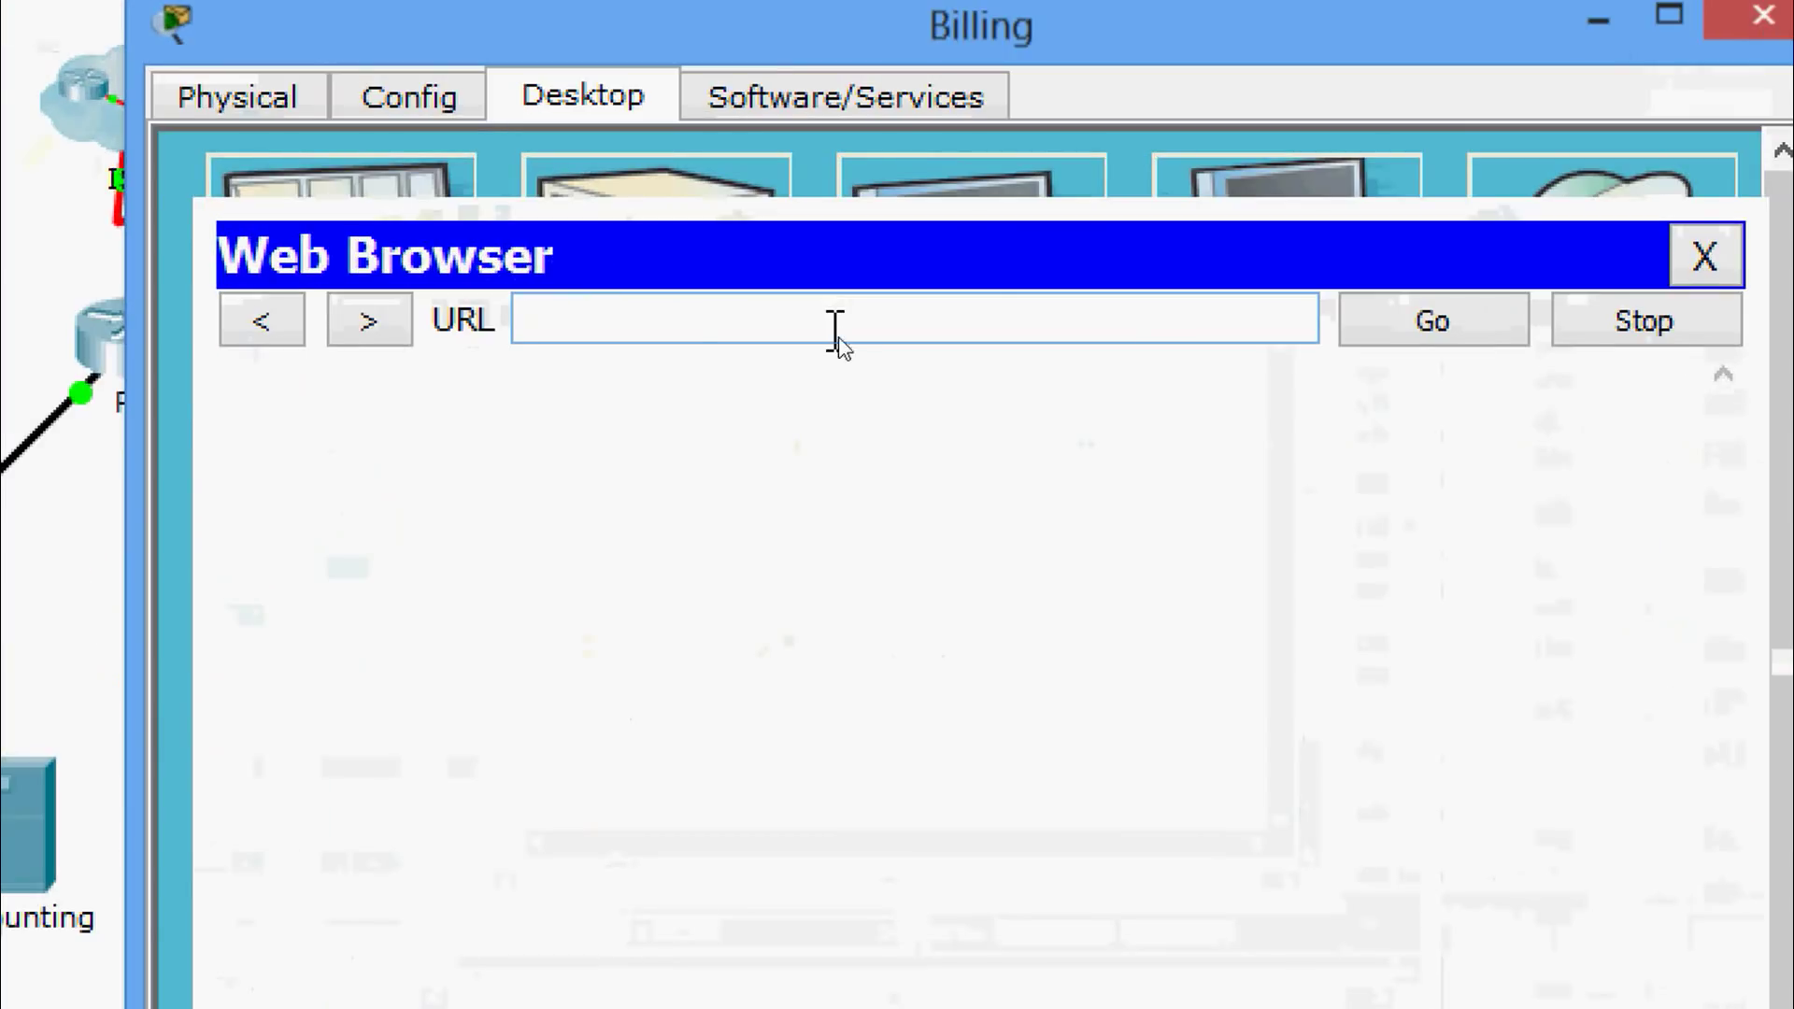
type("2001:DB8:1:1::4")
left_click(1392, 355)
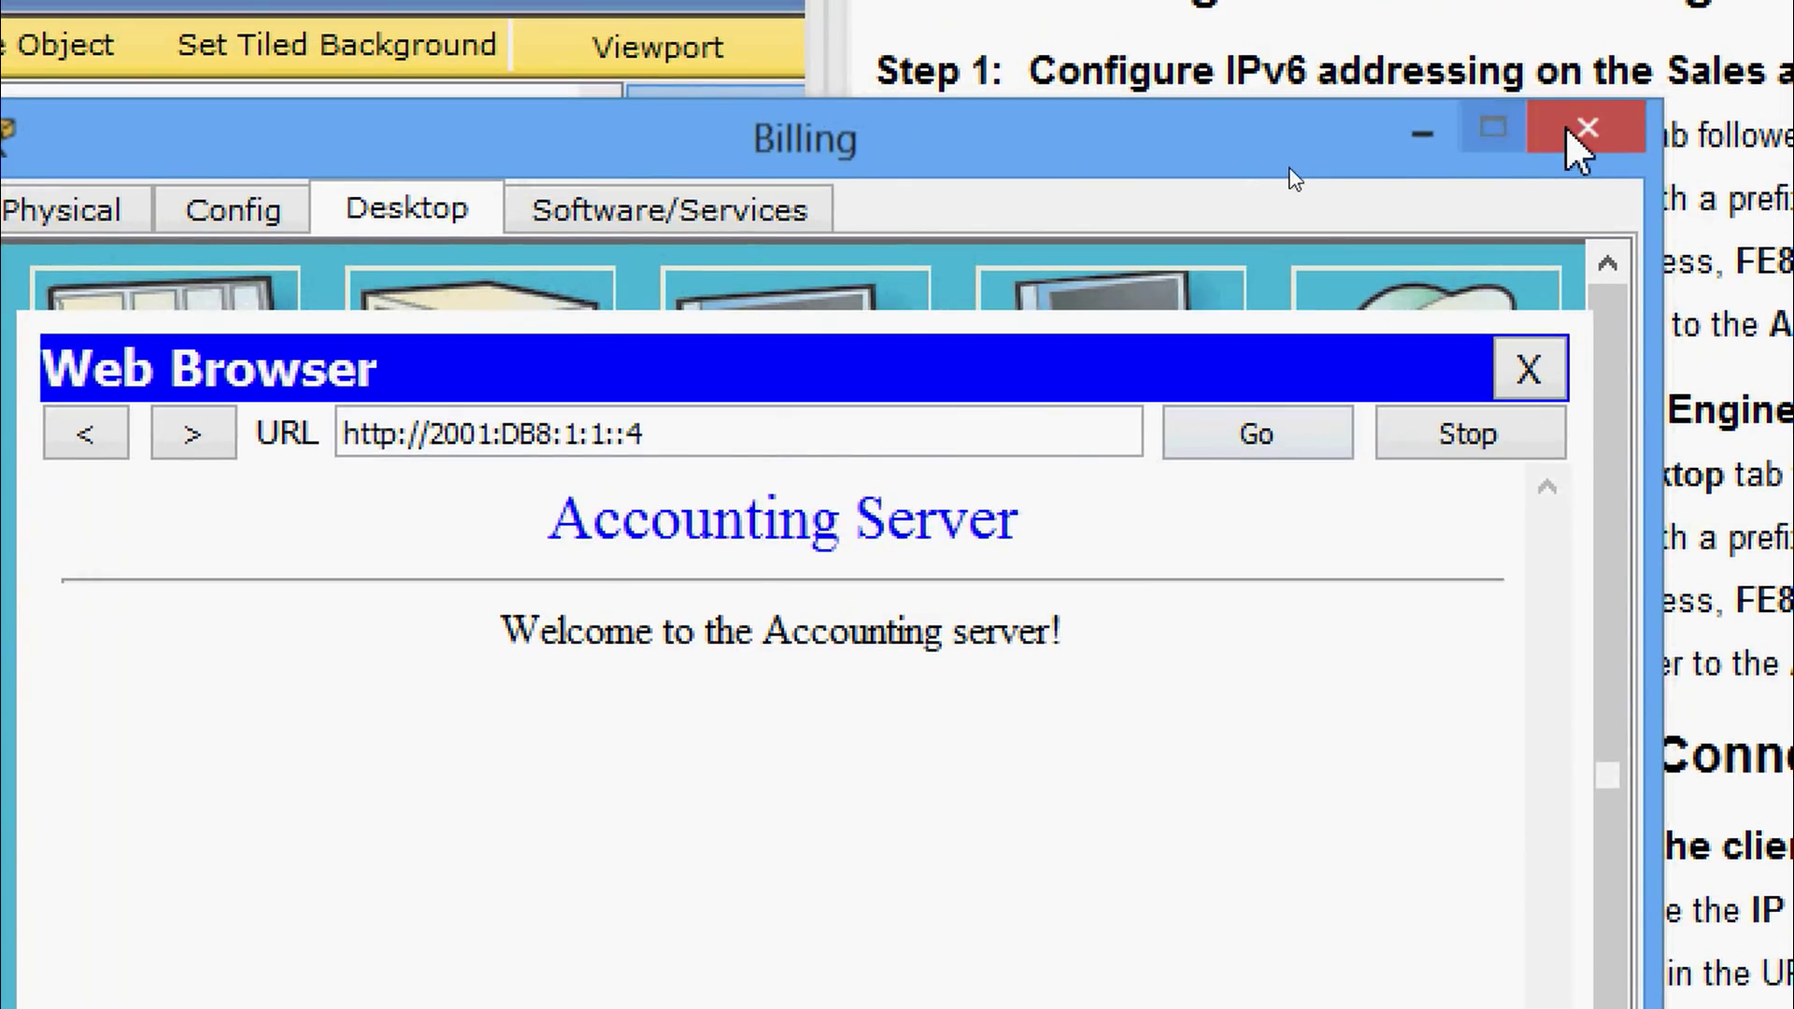
left_click(1568, 129)
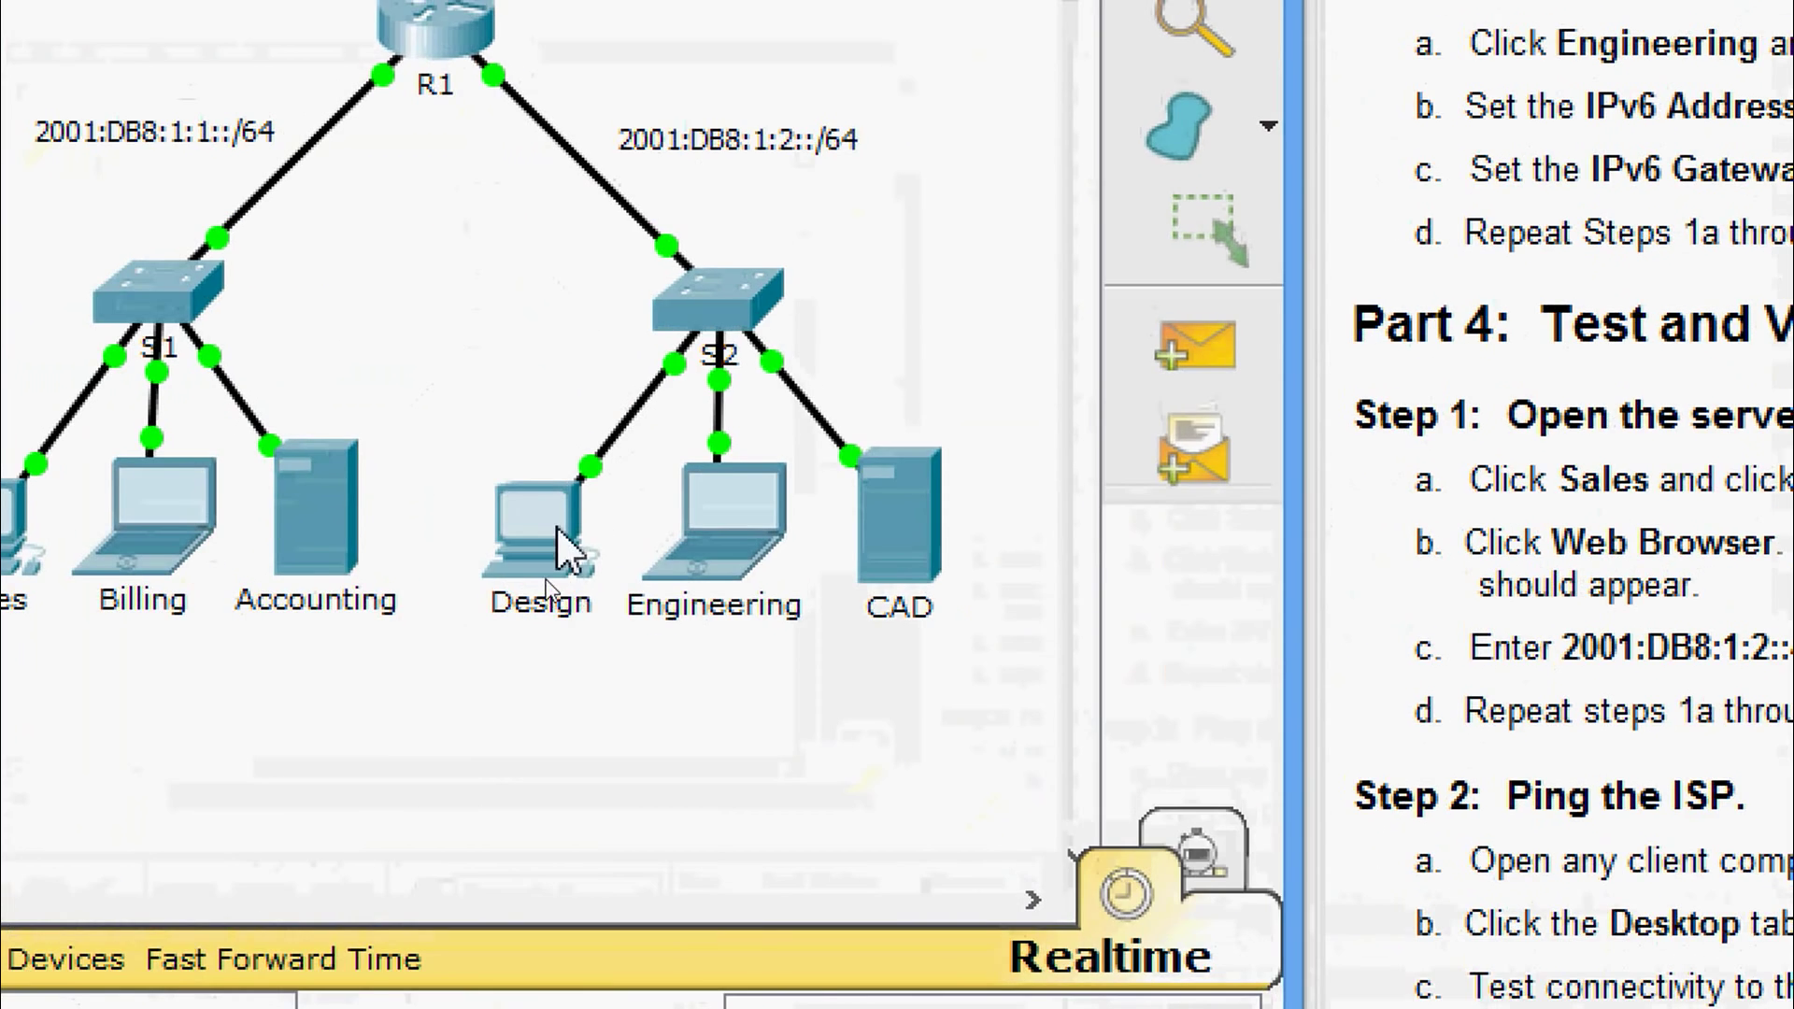
- Load the Accounting server page at 2001:DB8:1:1::4 in the Design client's web browser, and close the client
left_click(540, 587)
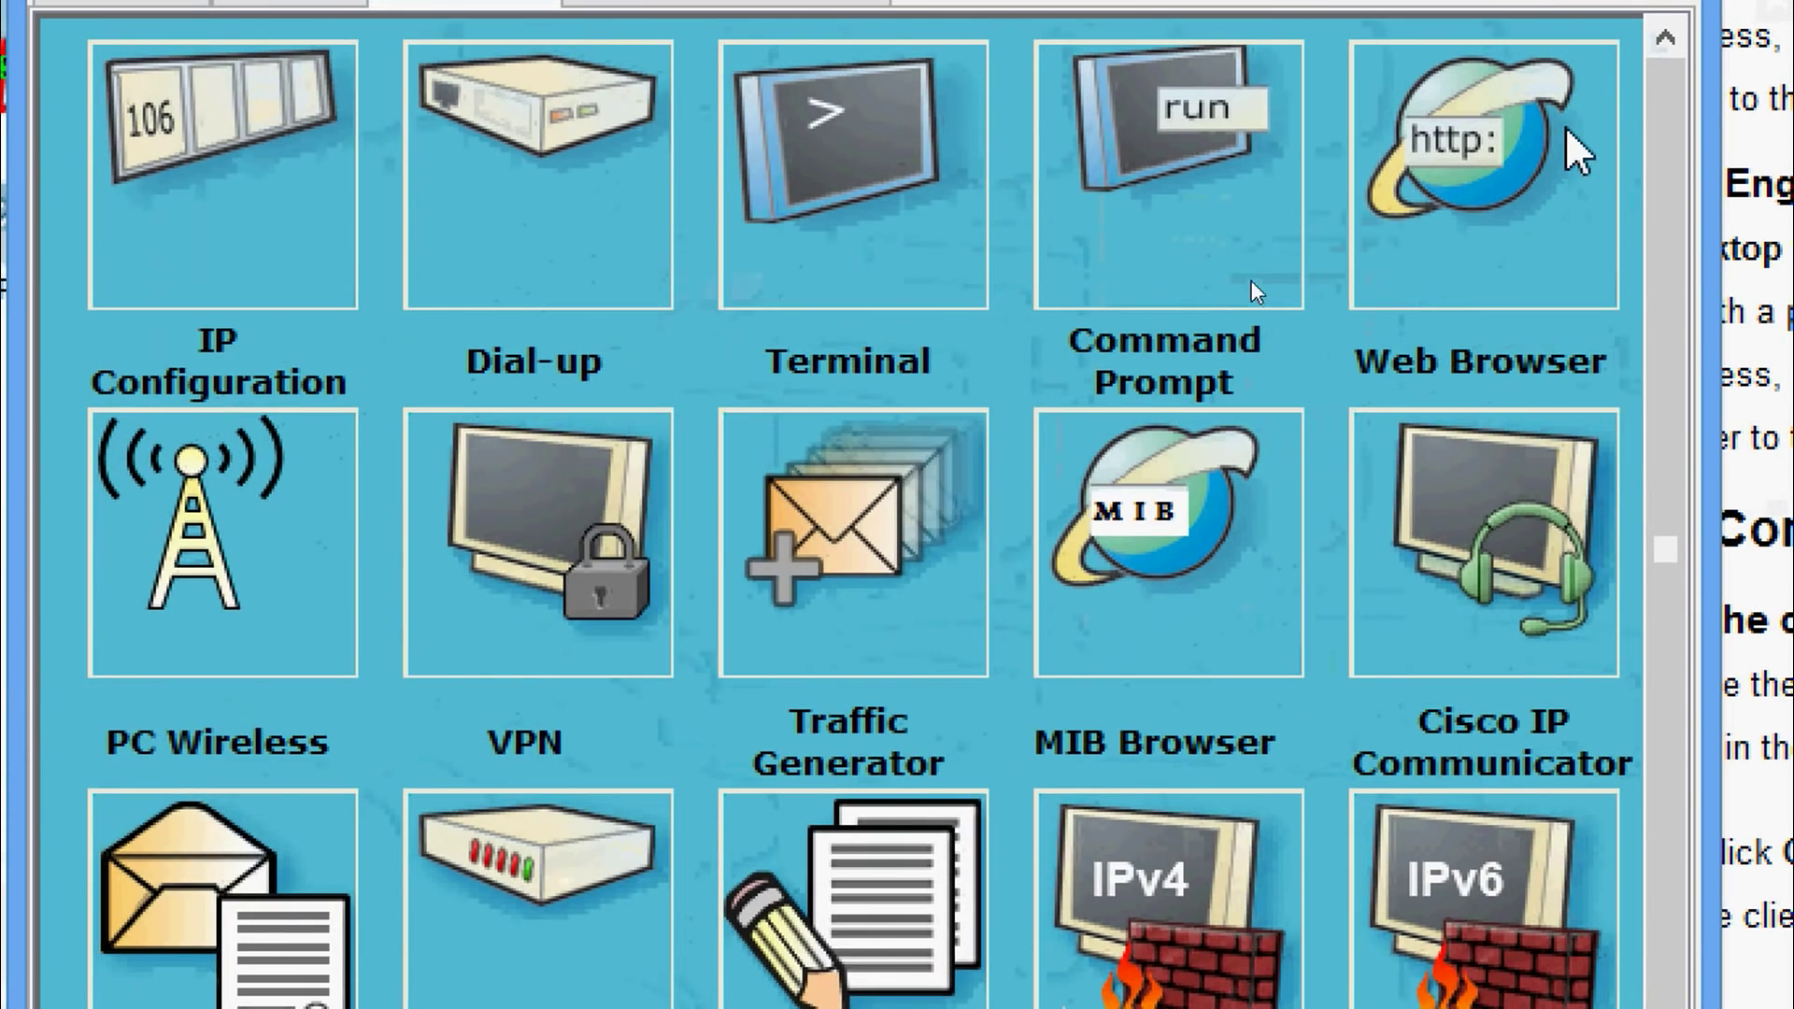
left_click(1570, 149)
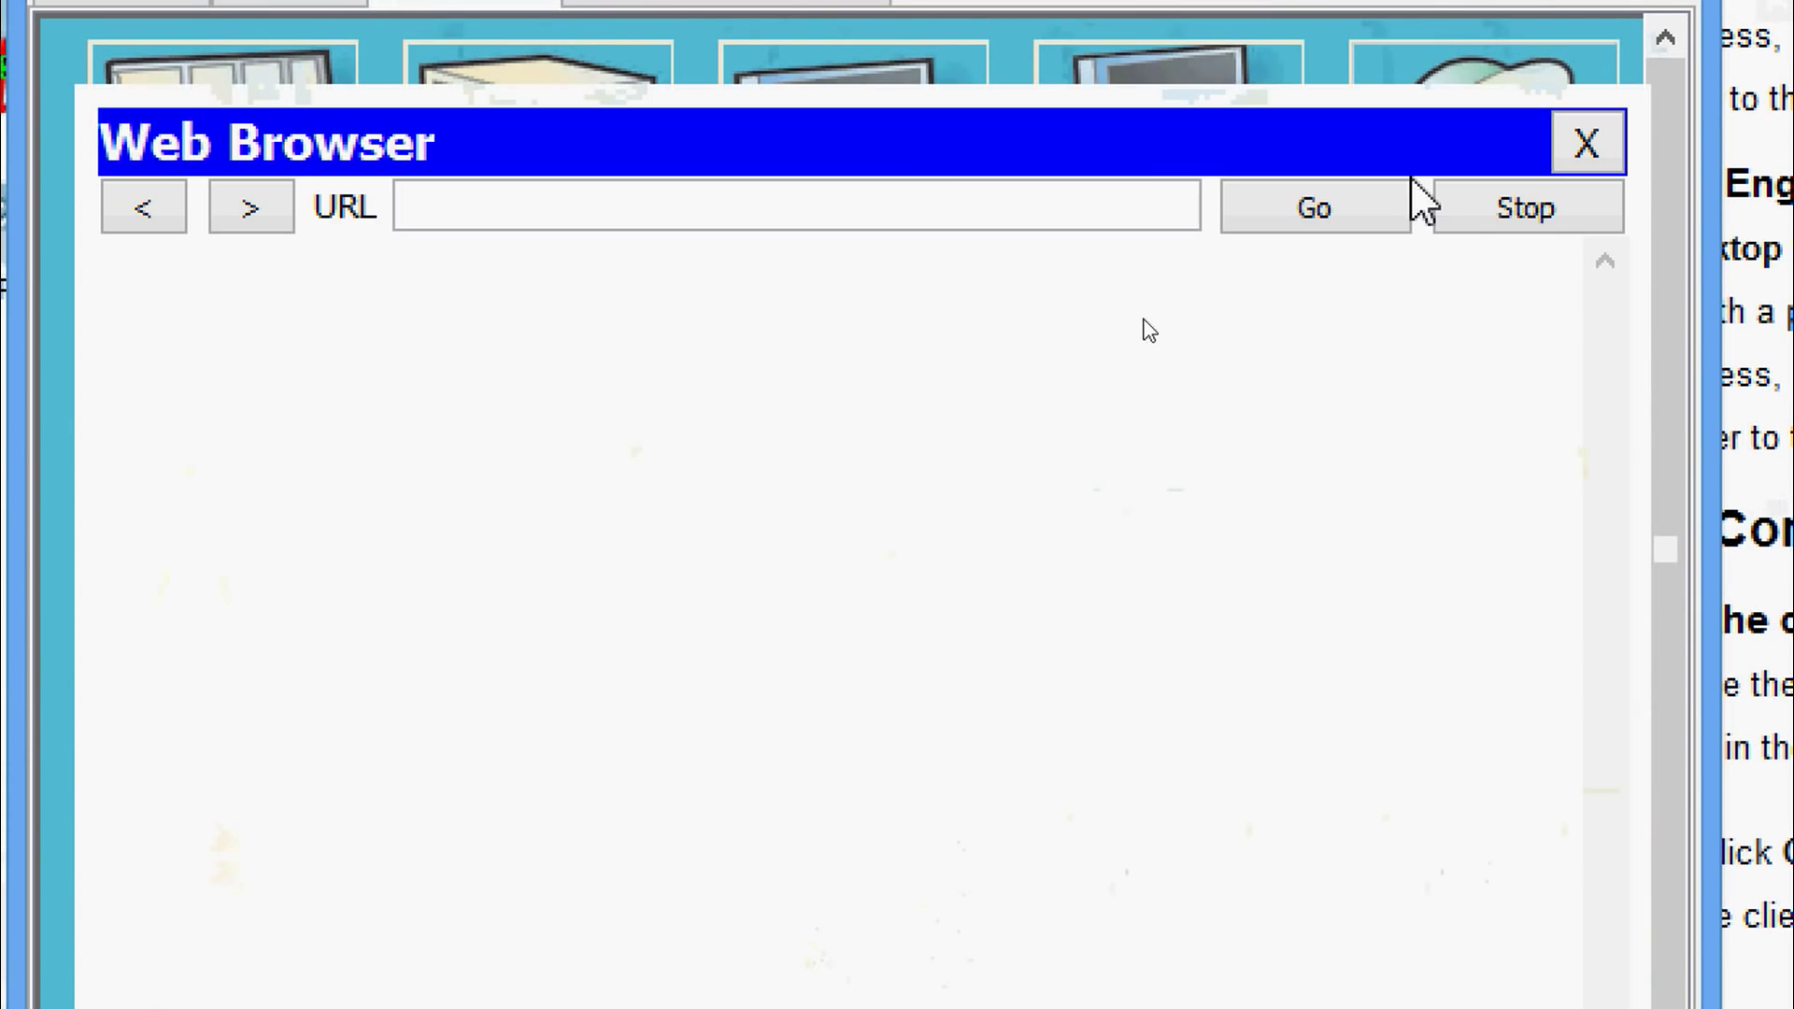
left_click(881, 198)
type("2001:DB8:1:1::4")
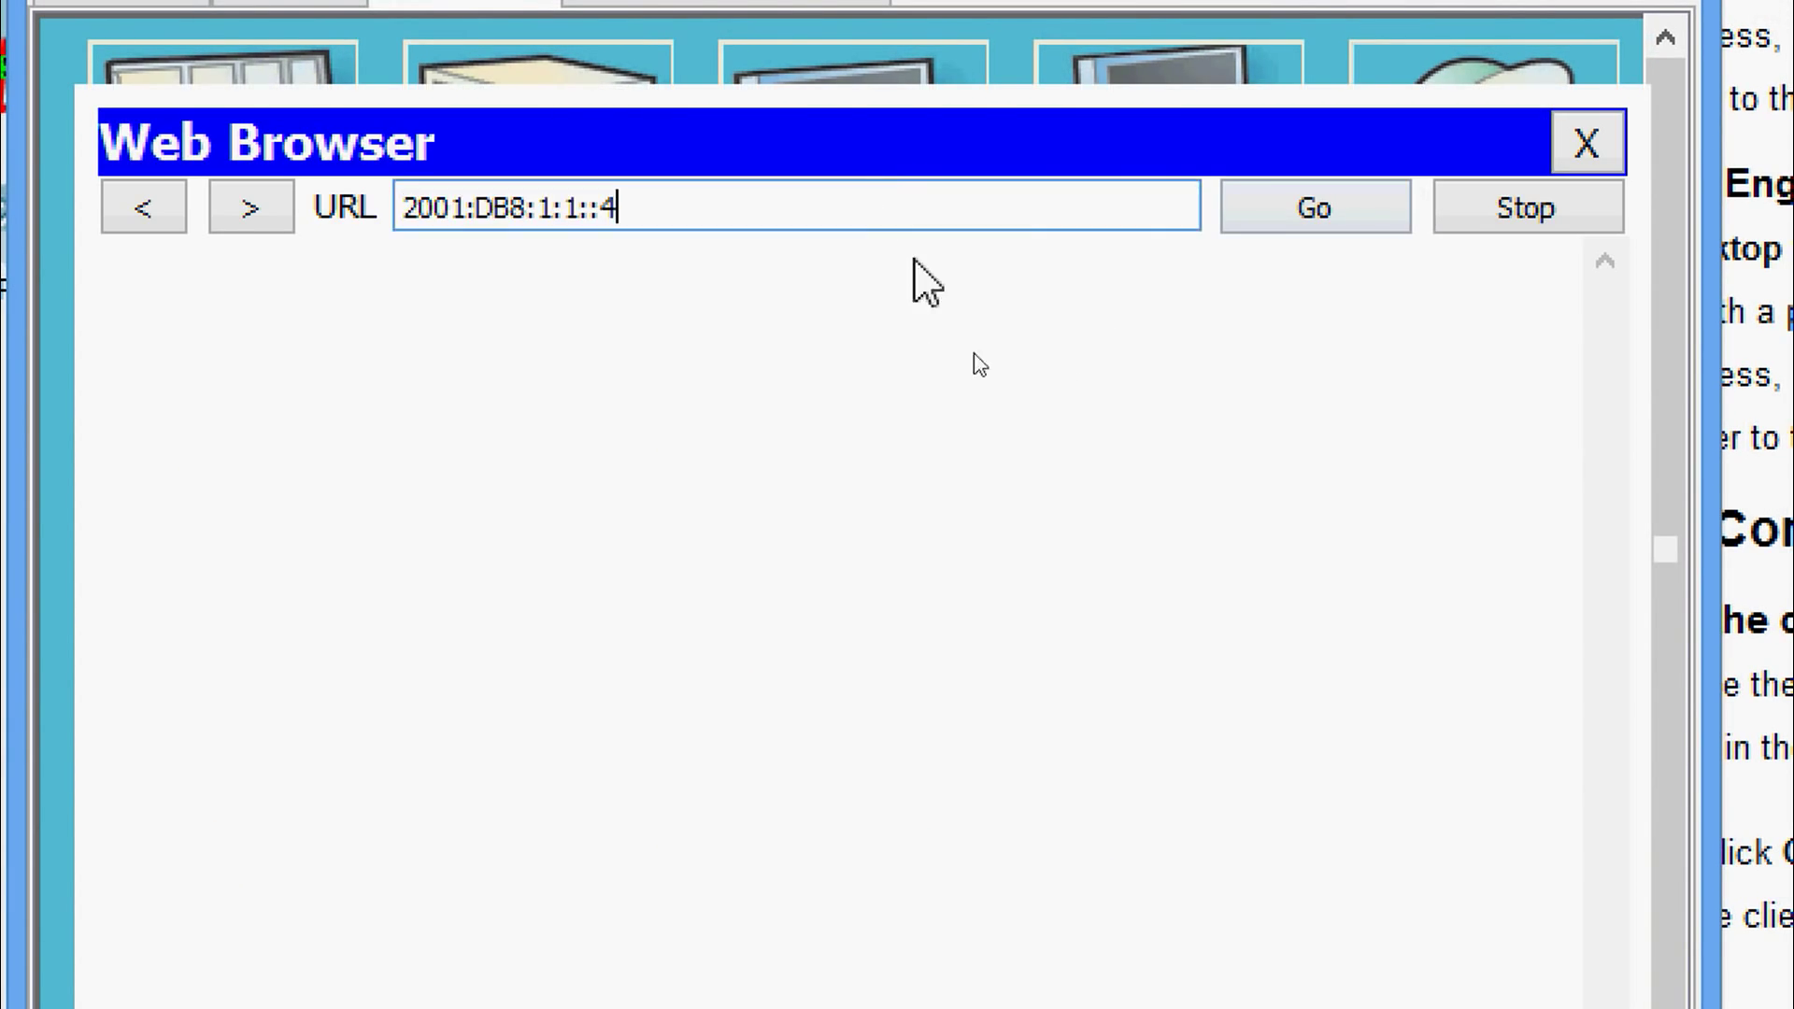
left_click(1294, 219)
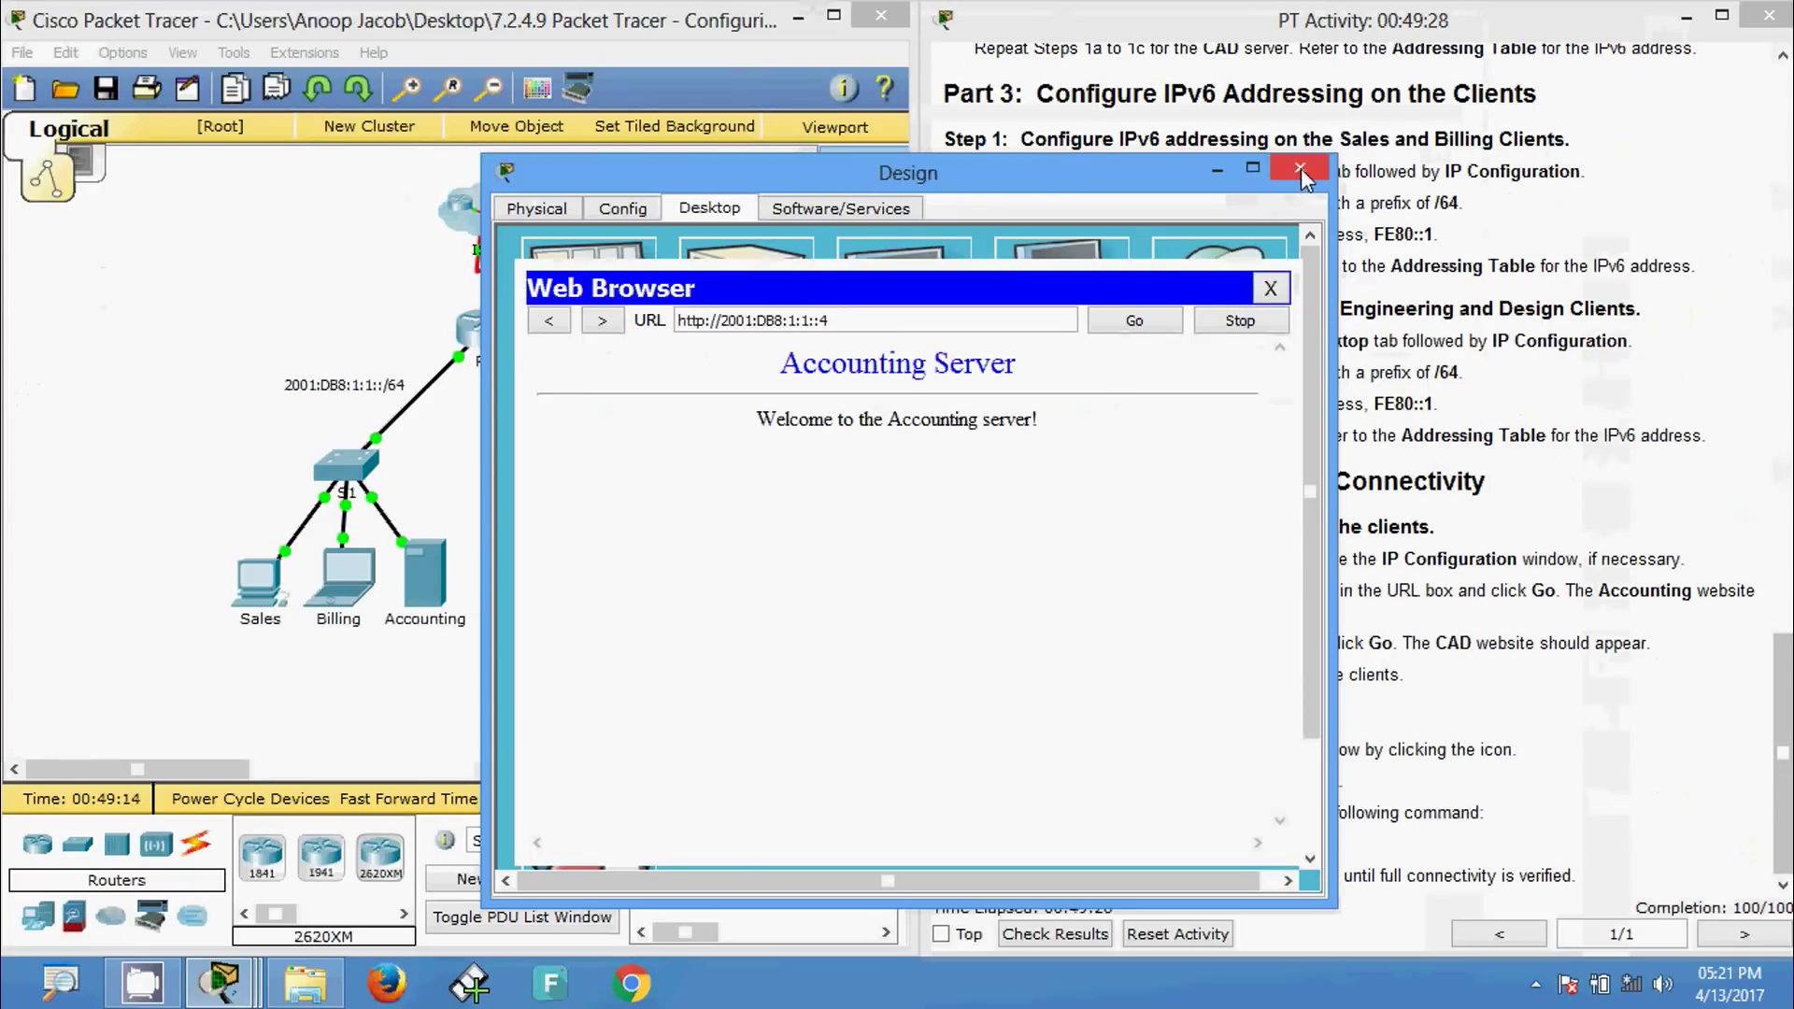
left_click(1300, 169)
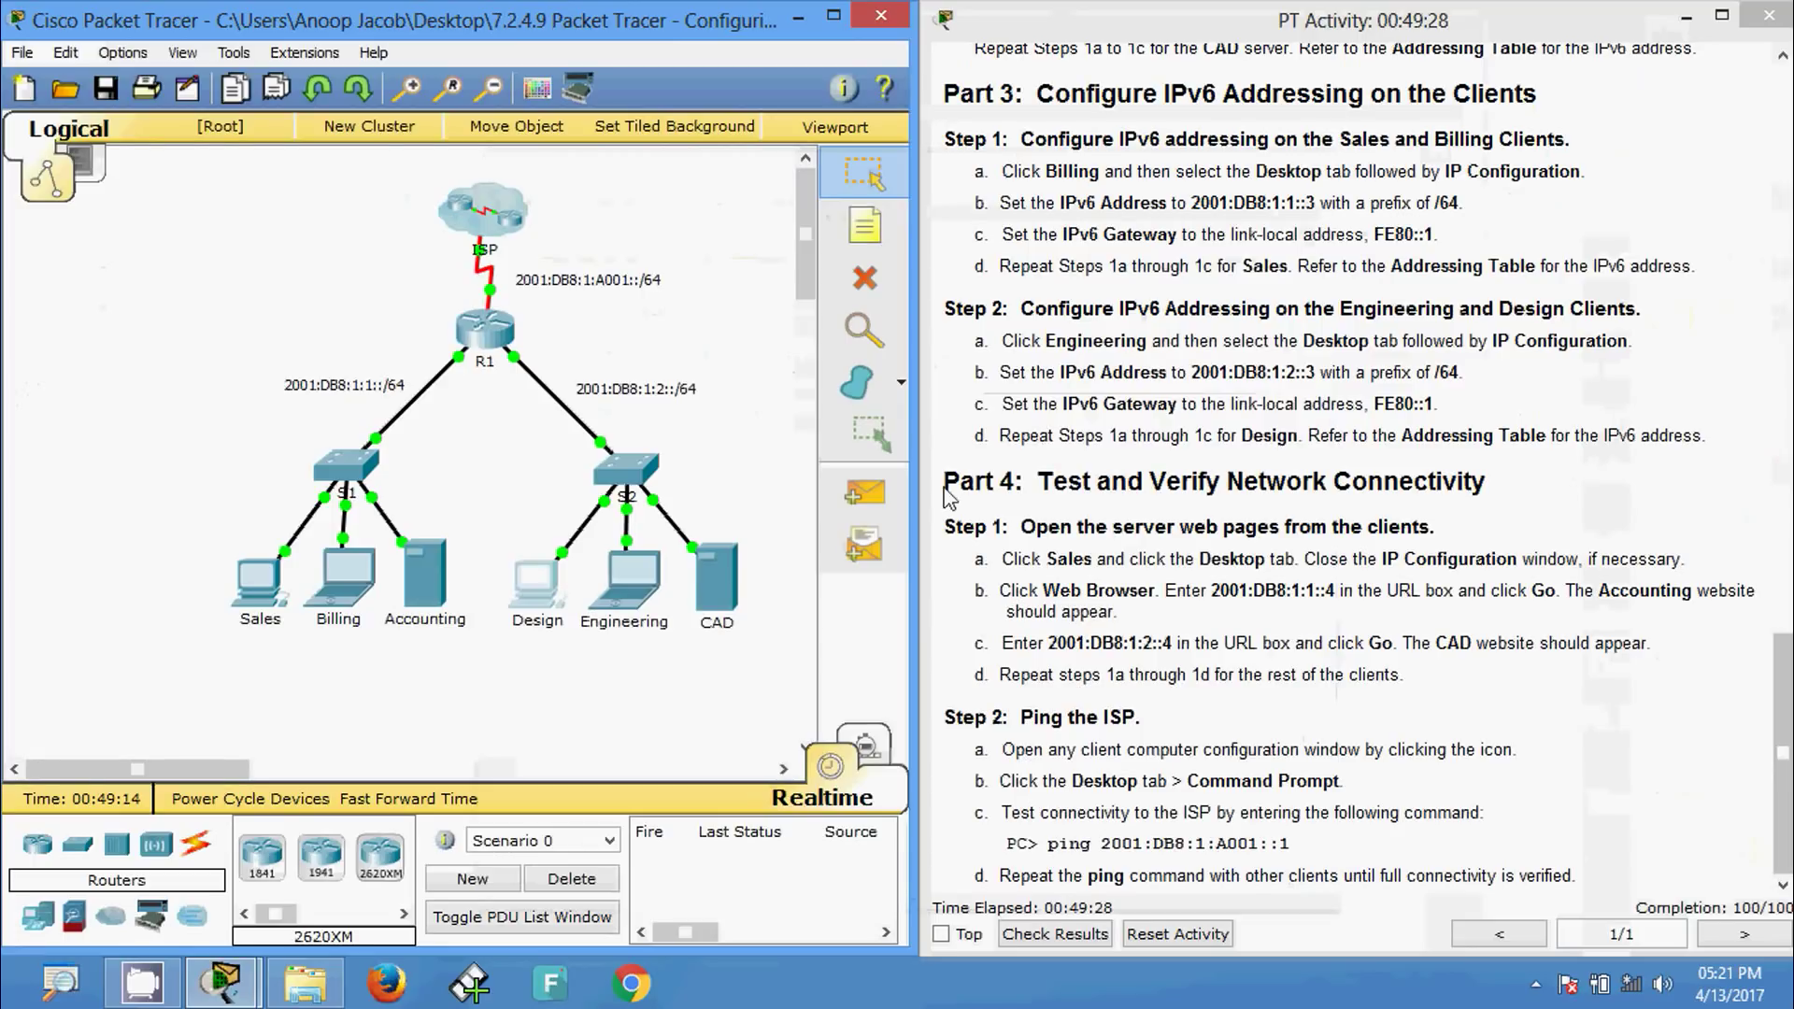
- Load the Accounting server page at 2001:DB8:1:1::4 in the Engineering client's web browser, and close the client
left_click(634, 583)
left_click(1215, 308)
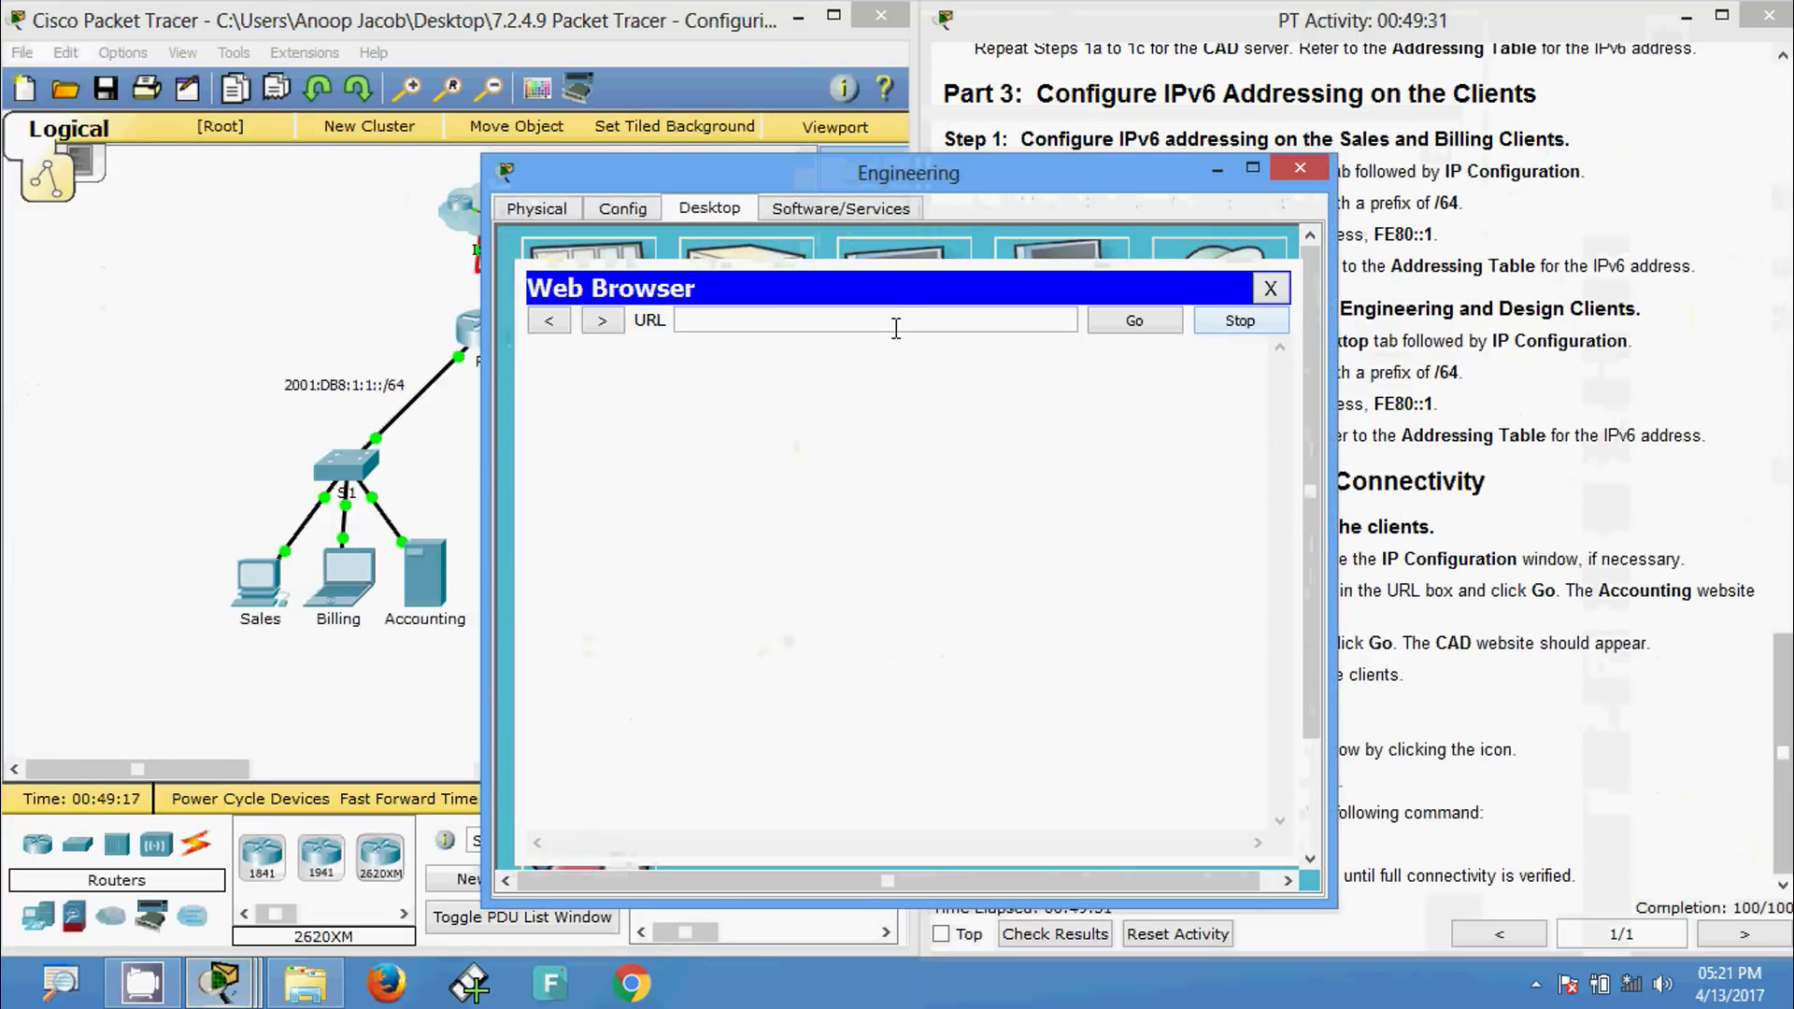
left_click(892, 321)
key("ctrl+v")
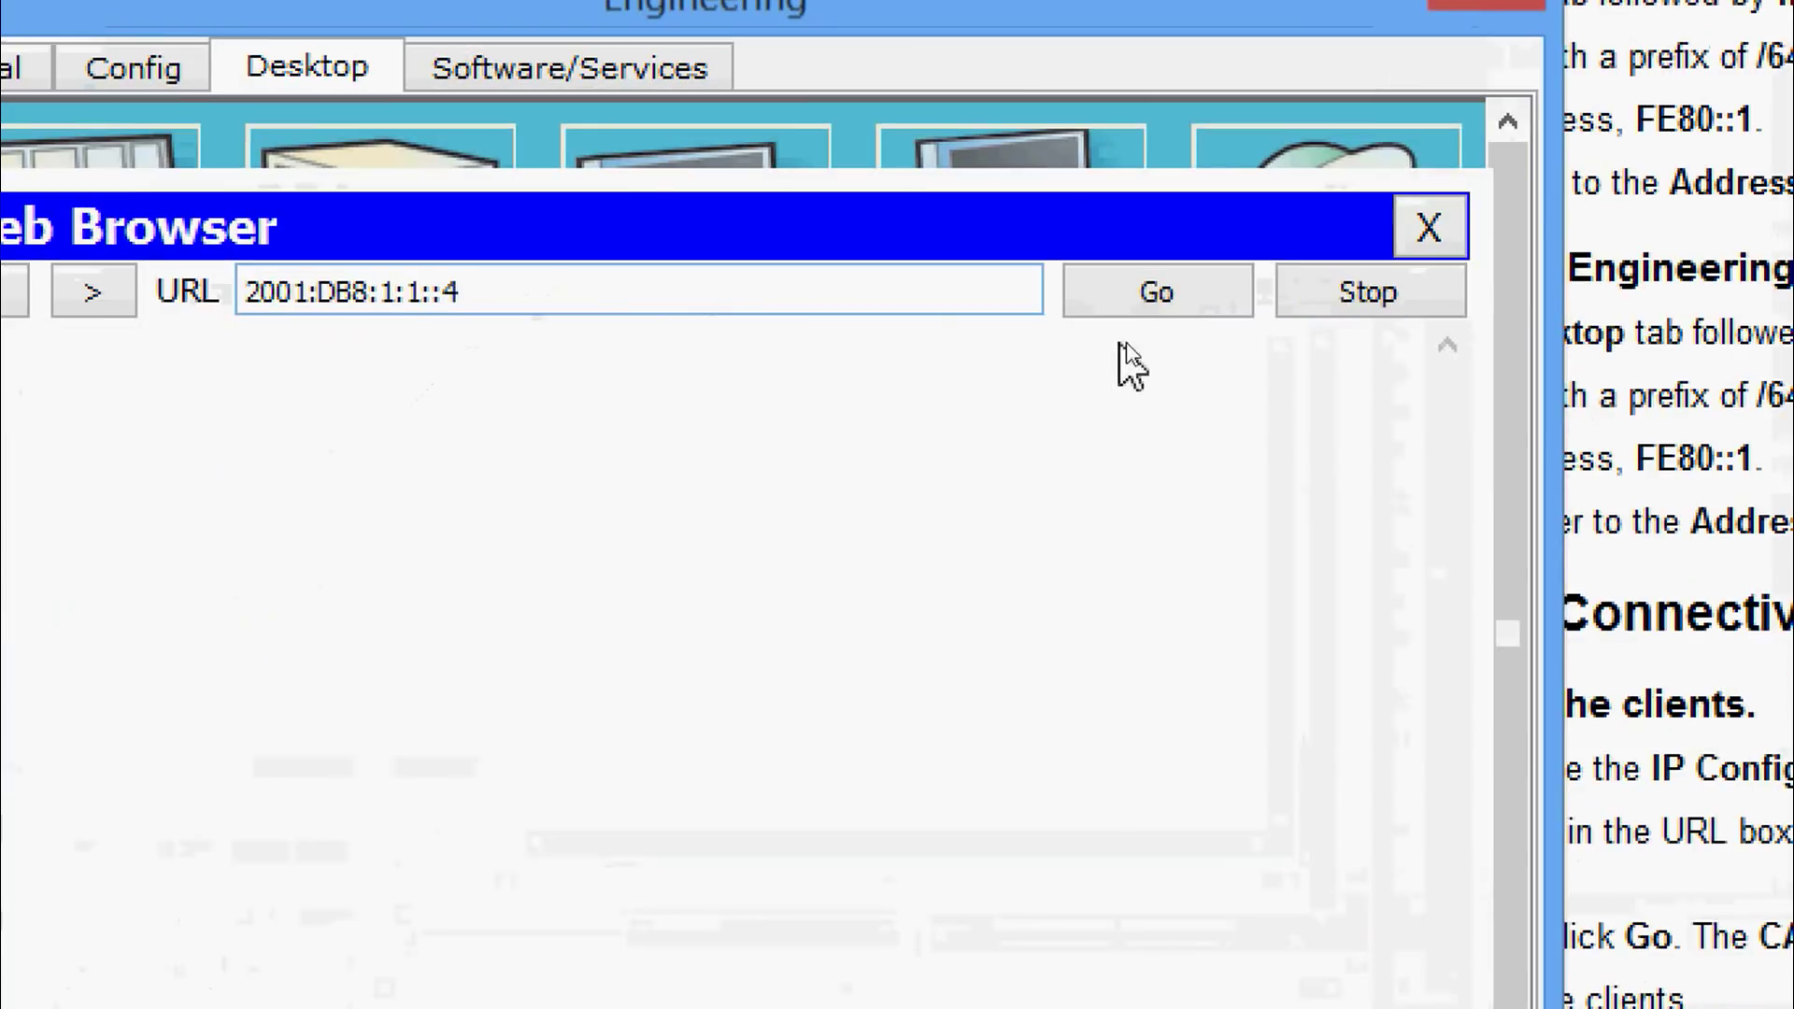
left_click(1142, 326)
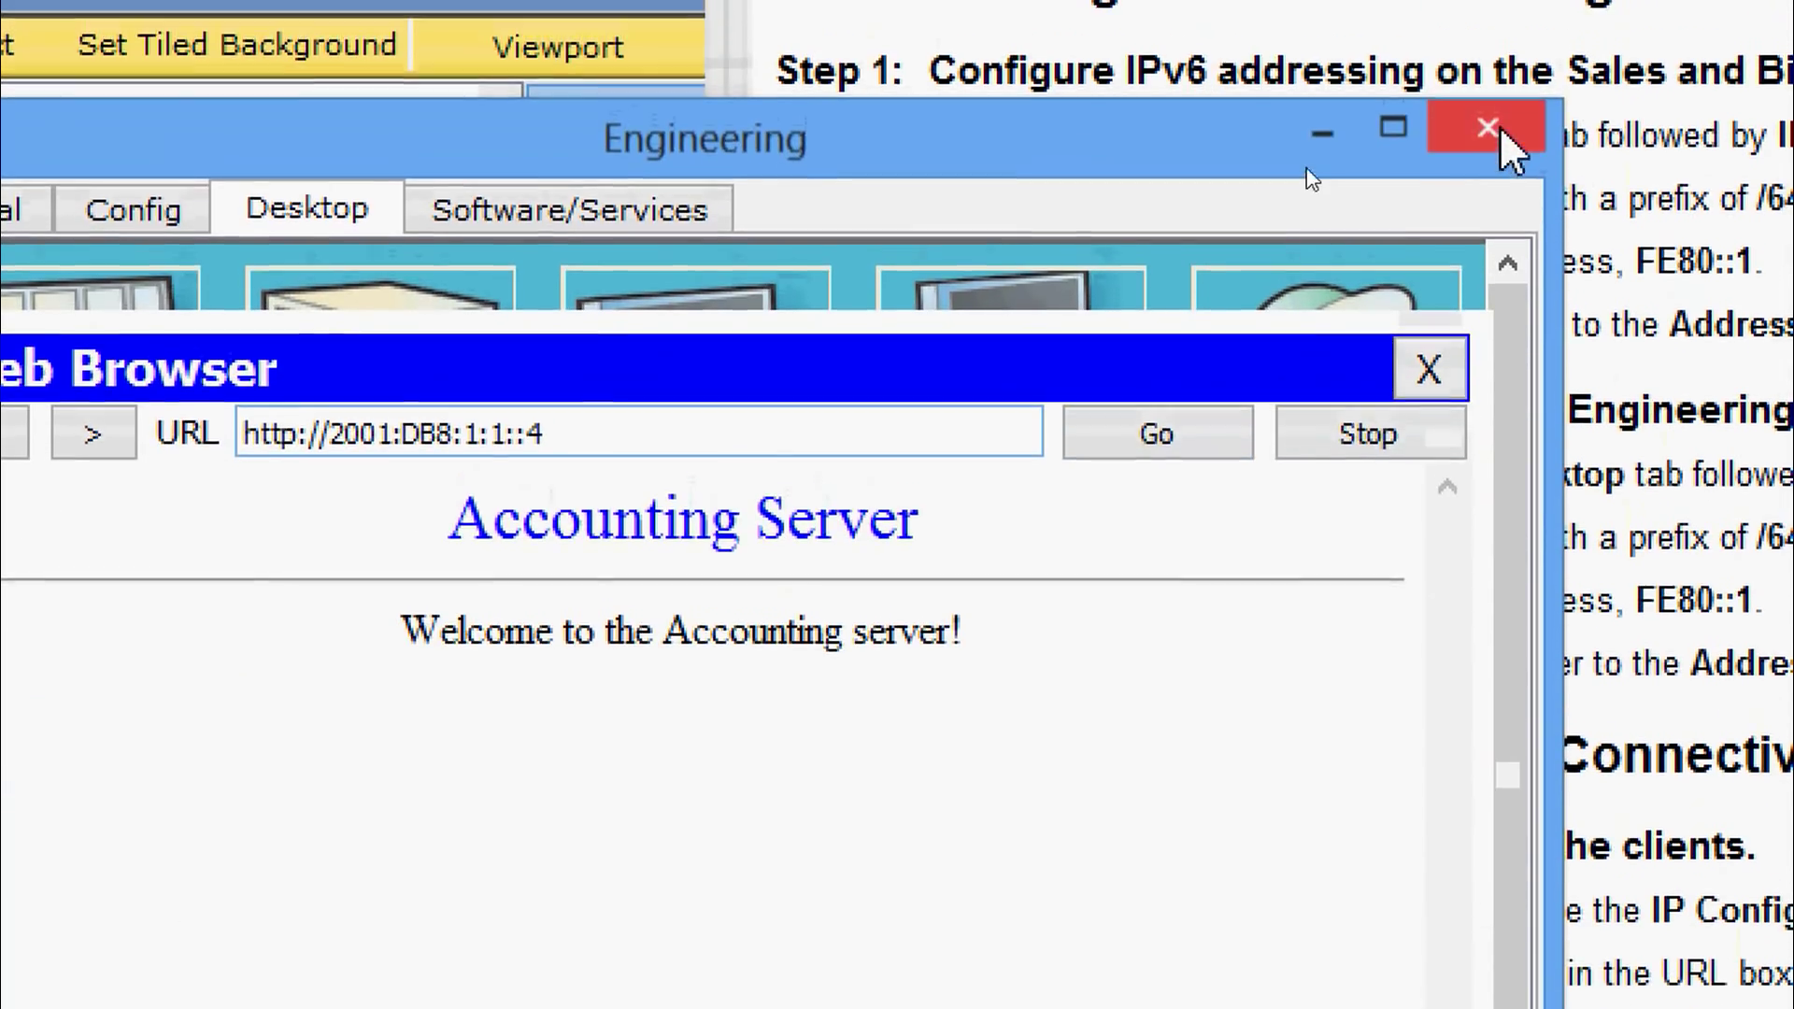
left_click(1495, 131)
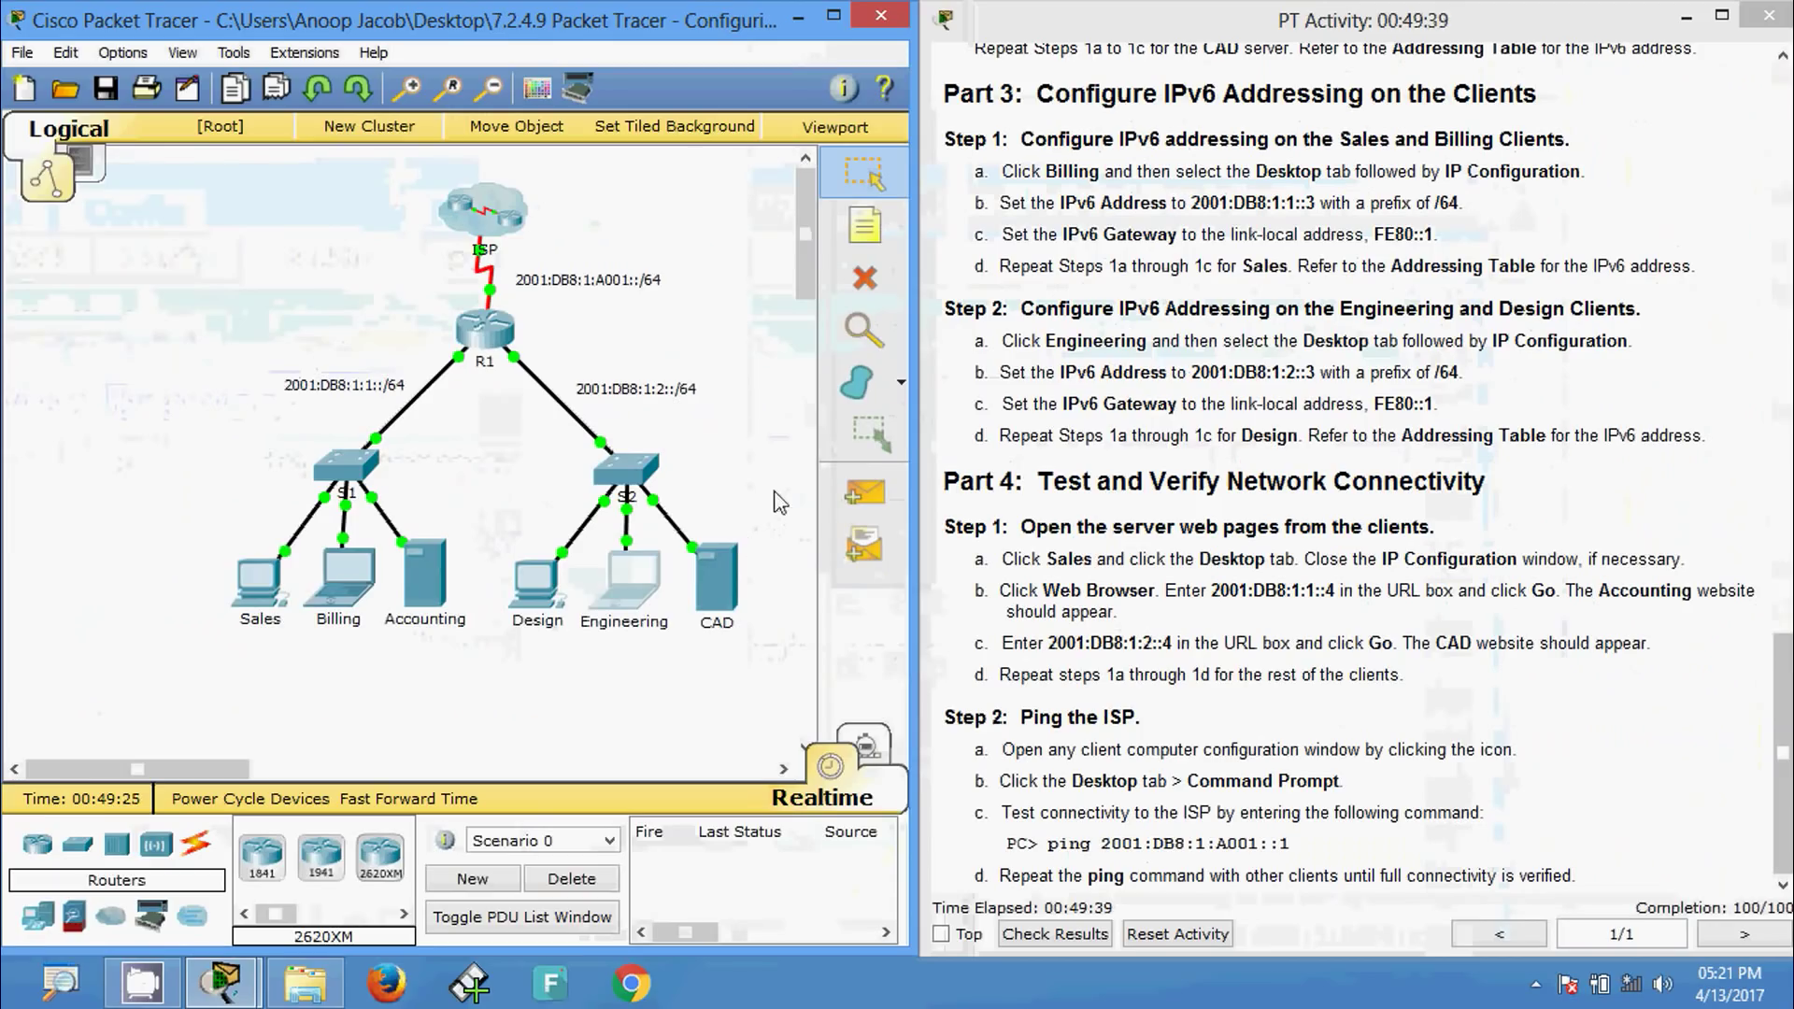
- Load the Accounting server page at 2001:DB8:1:1::4 in the CAD server's web browser
left_click(710, 559)
left_click(1174, 328)
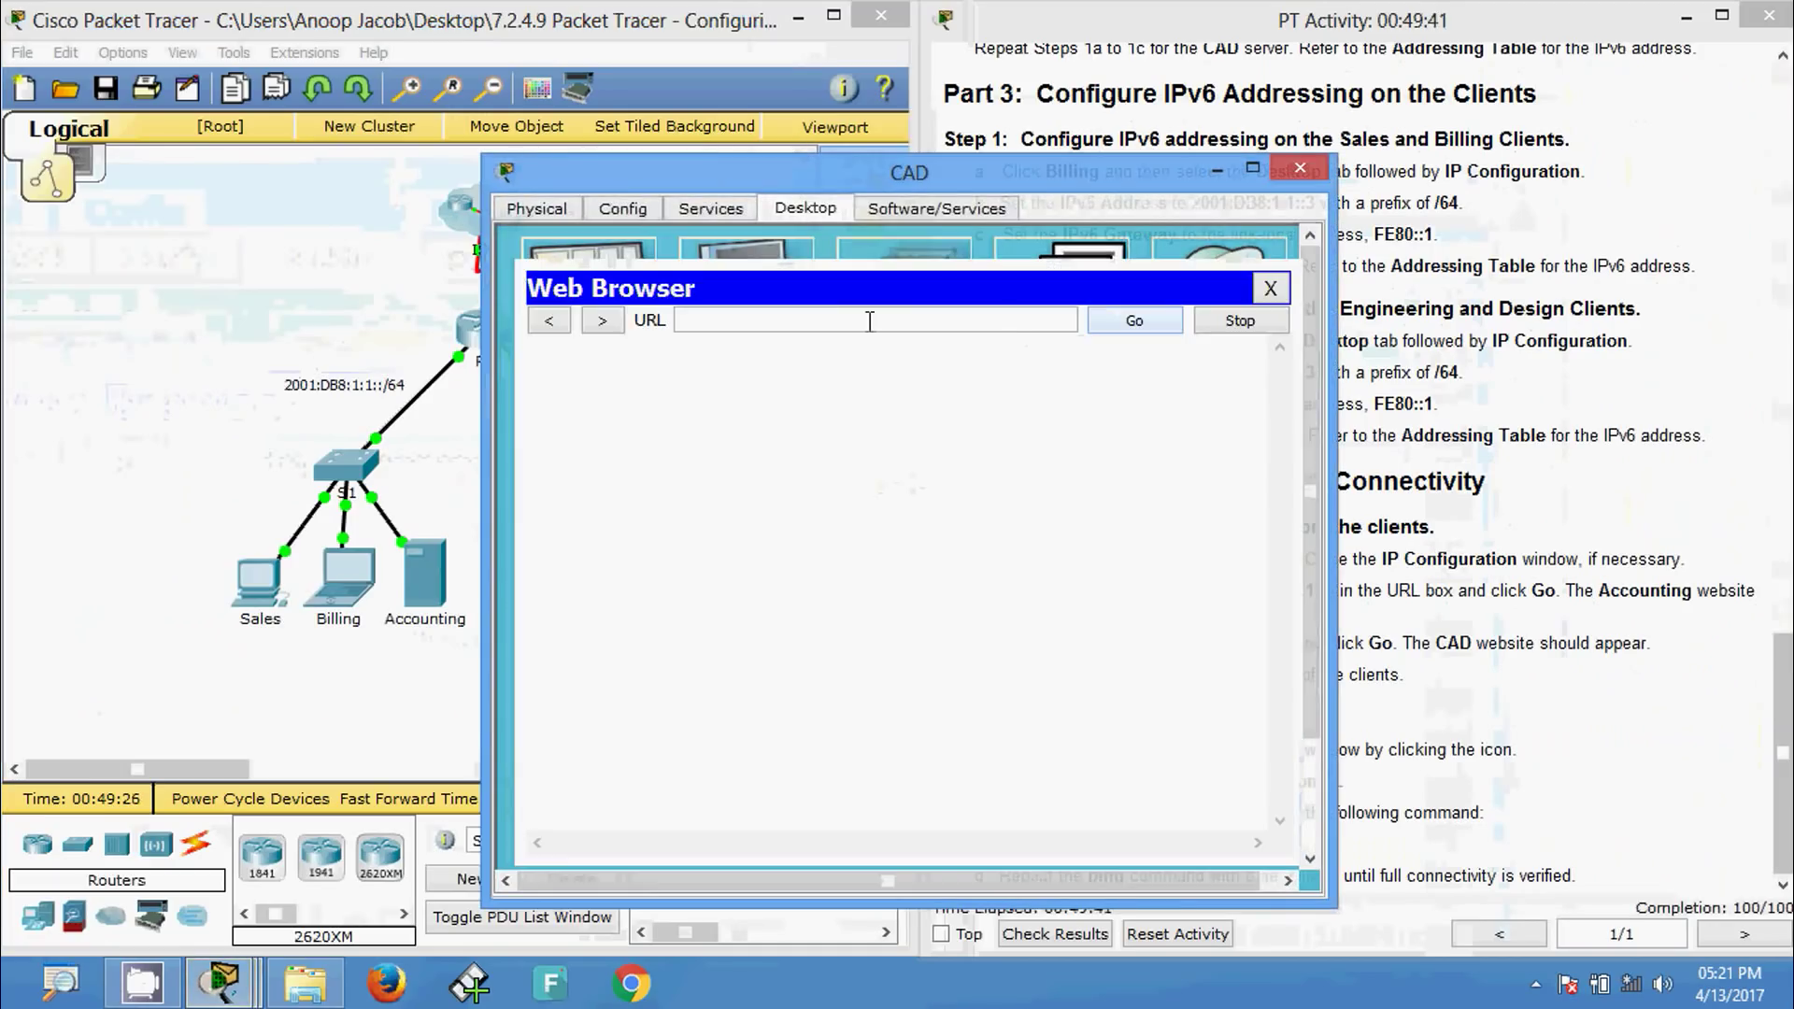
key("ctrl+v")
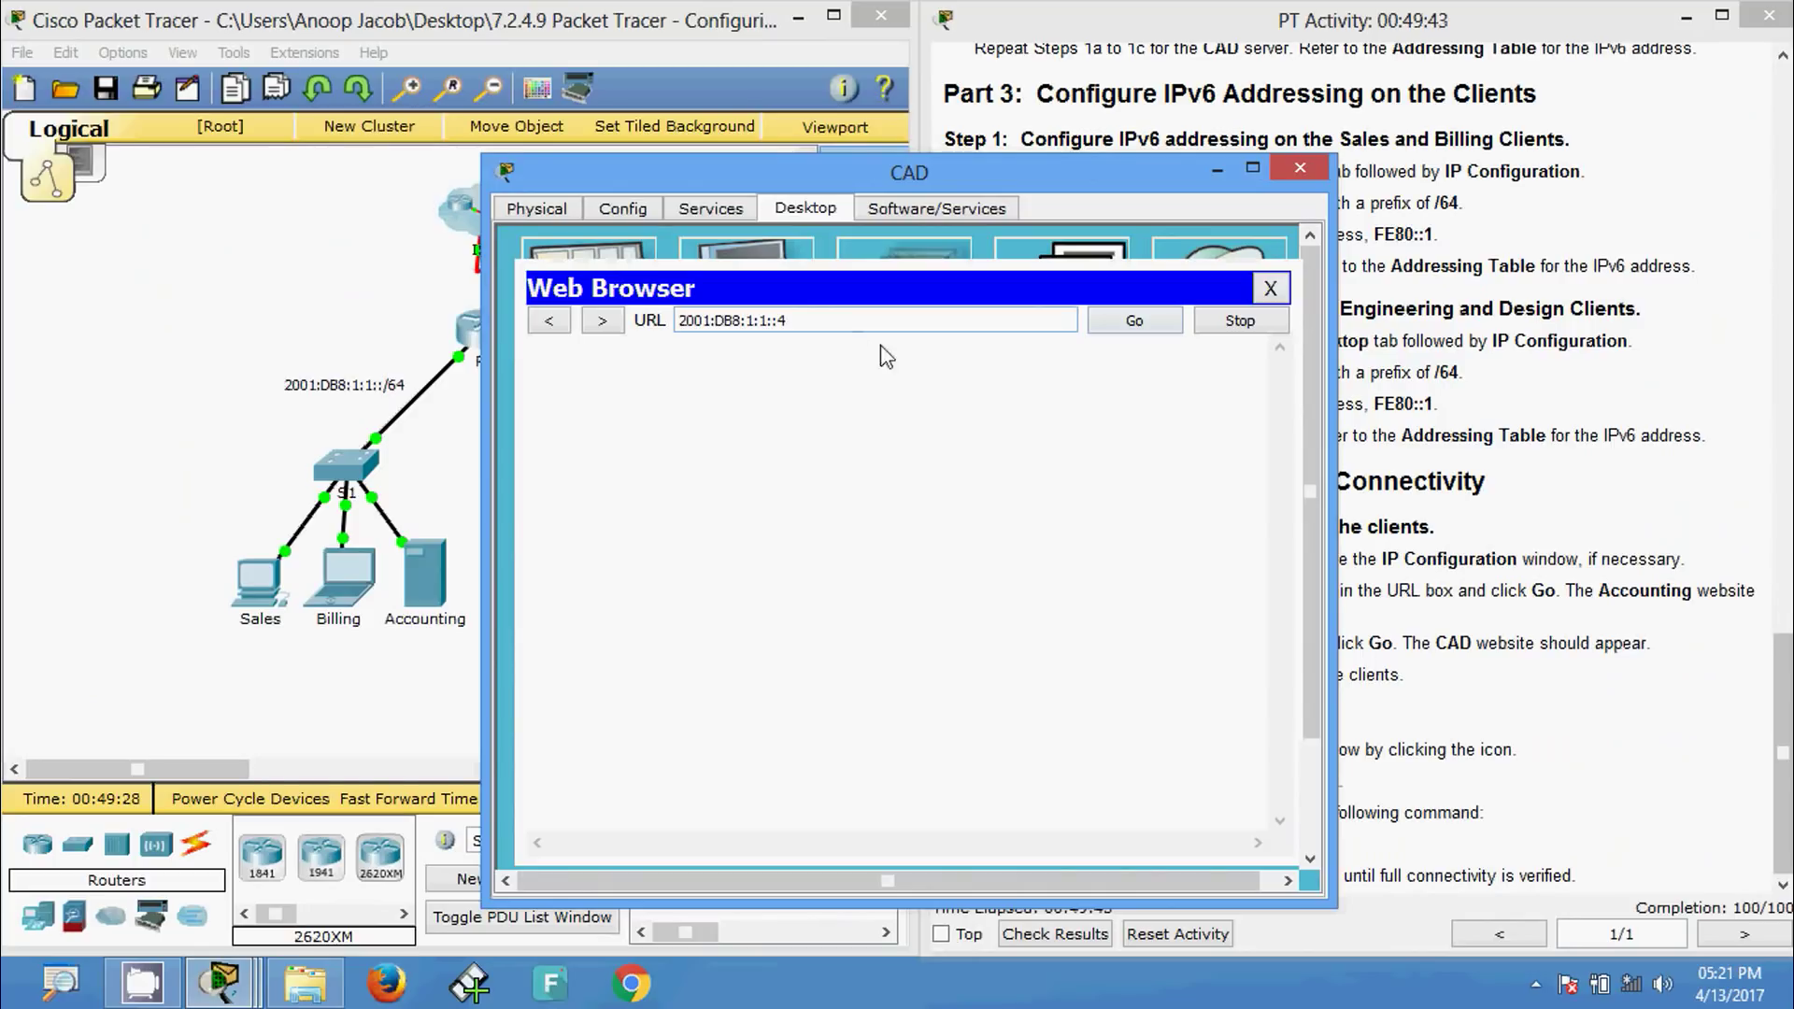
left_click(1134, 322)
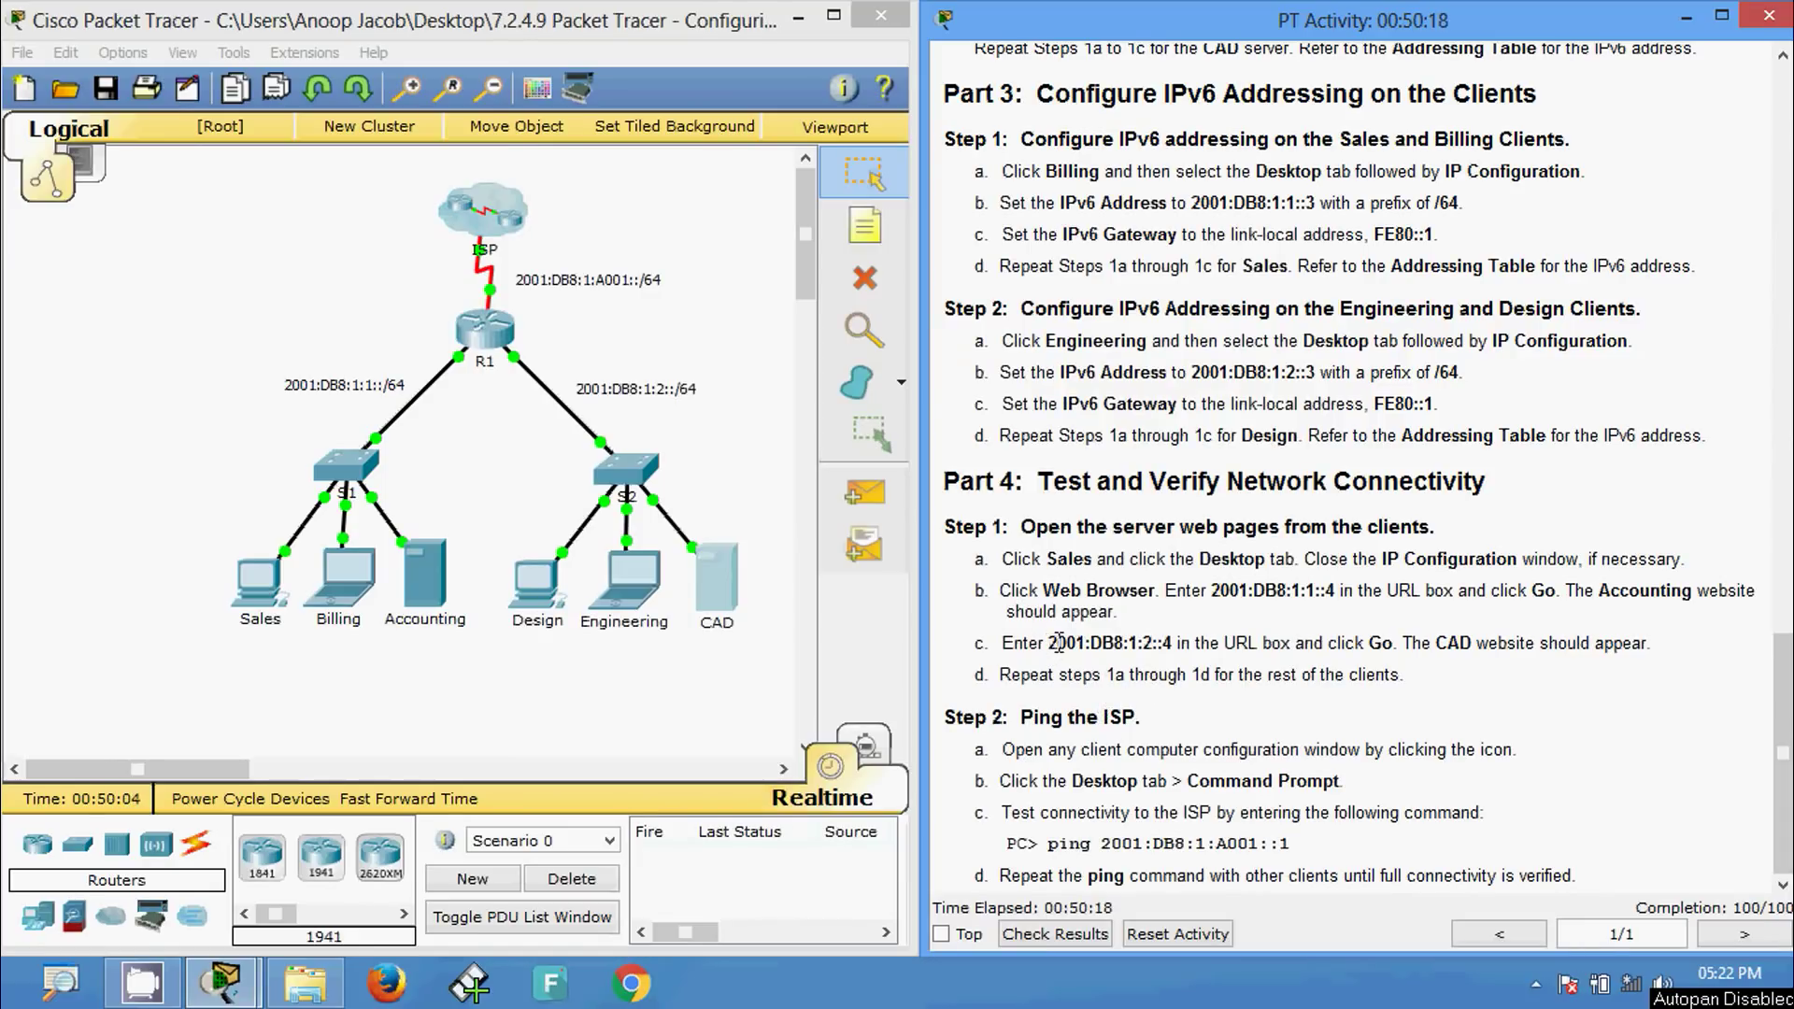
- Copy the CAD server's address from the Part 4 instructions, load 2001:DB8:1:2::4 in the Sales client's web browser, and close the client
left_click_drag(1057, 643, 1162, 643)
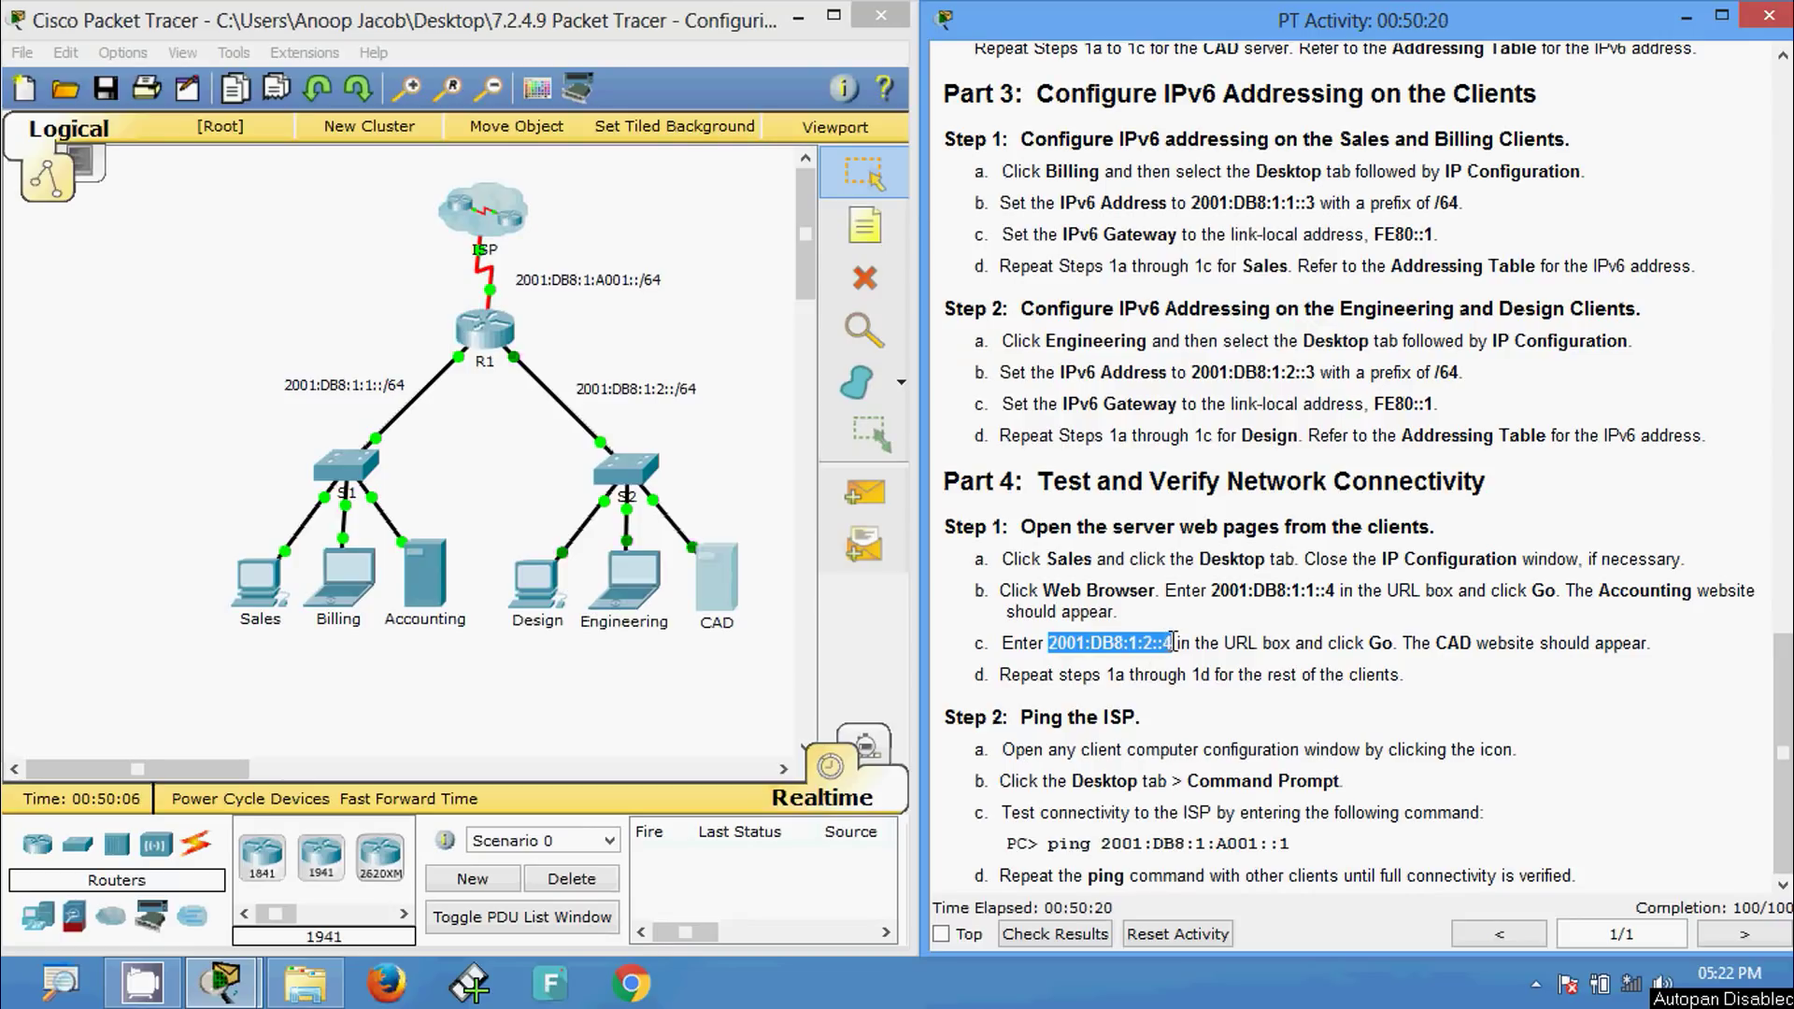
left_click(427, 714)
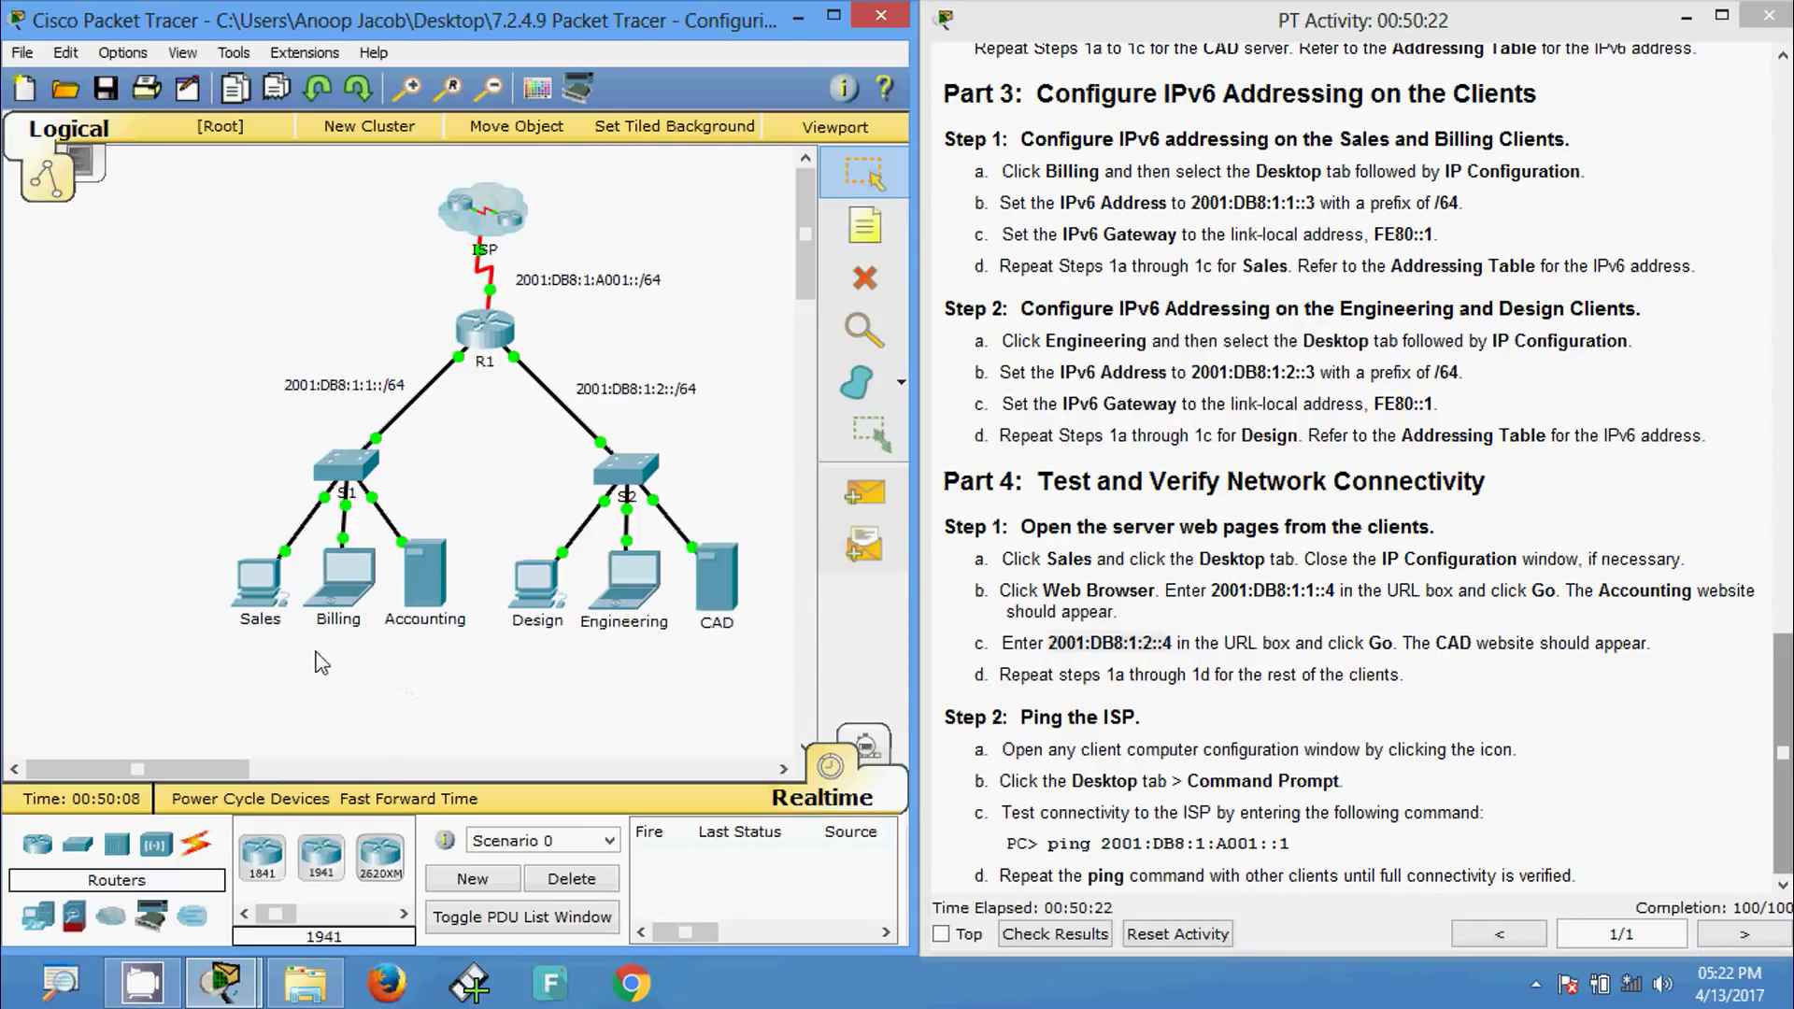
left_click(258, 579)
left_click(1215, 369)
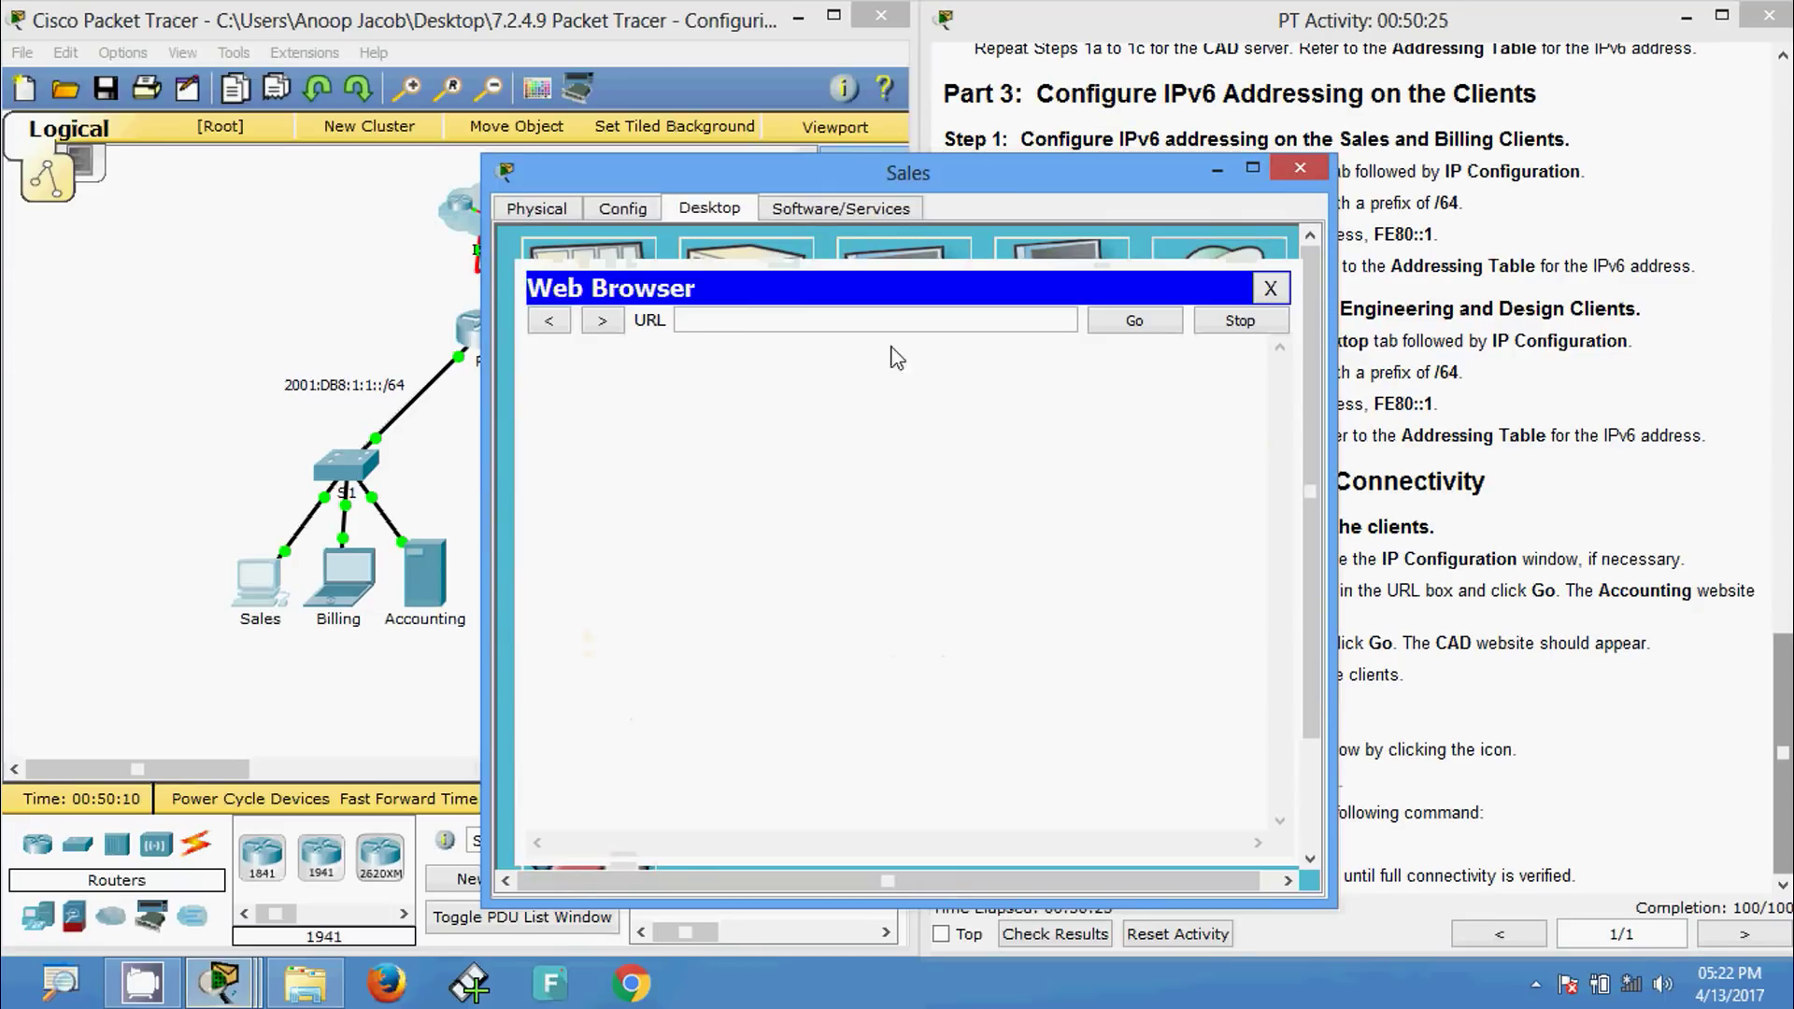
type("2001:DB8:1:2::4")
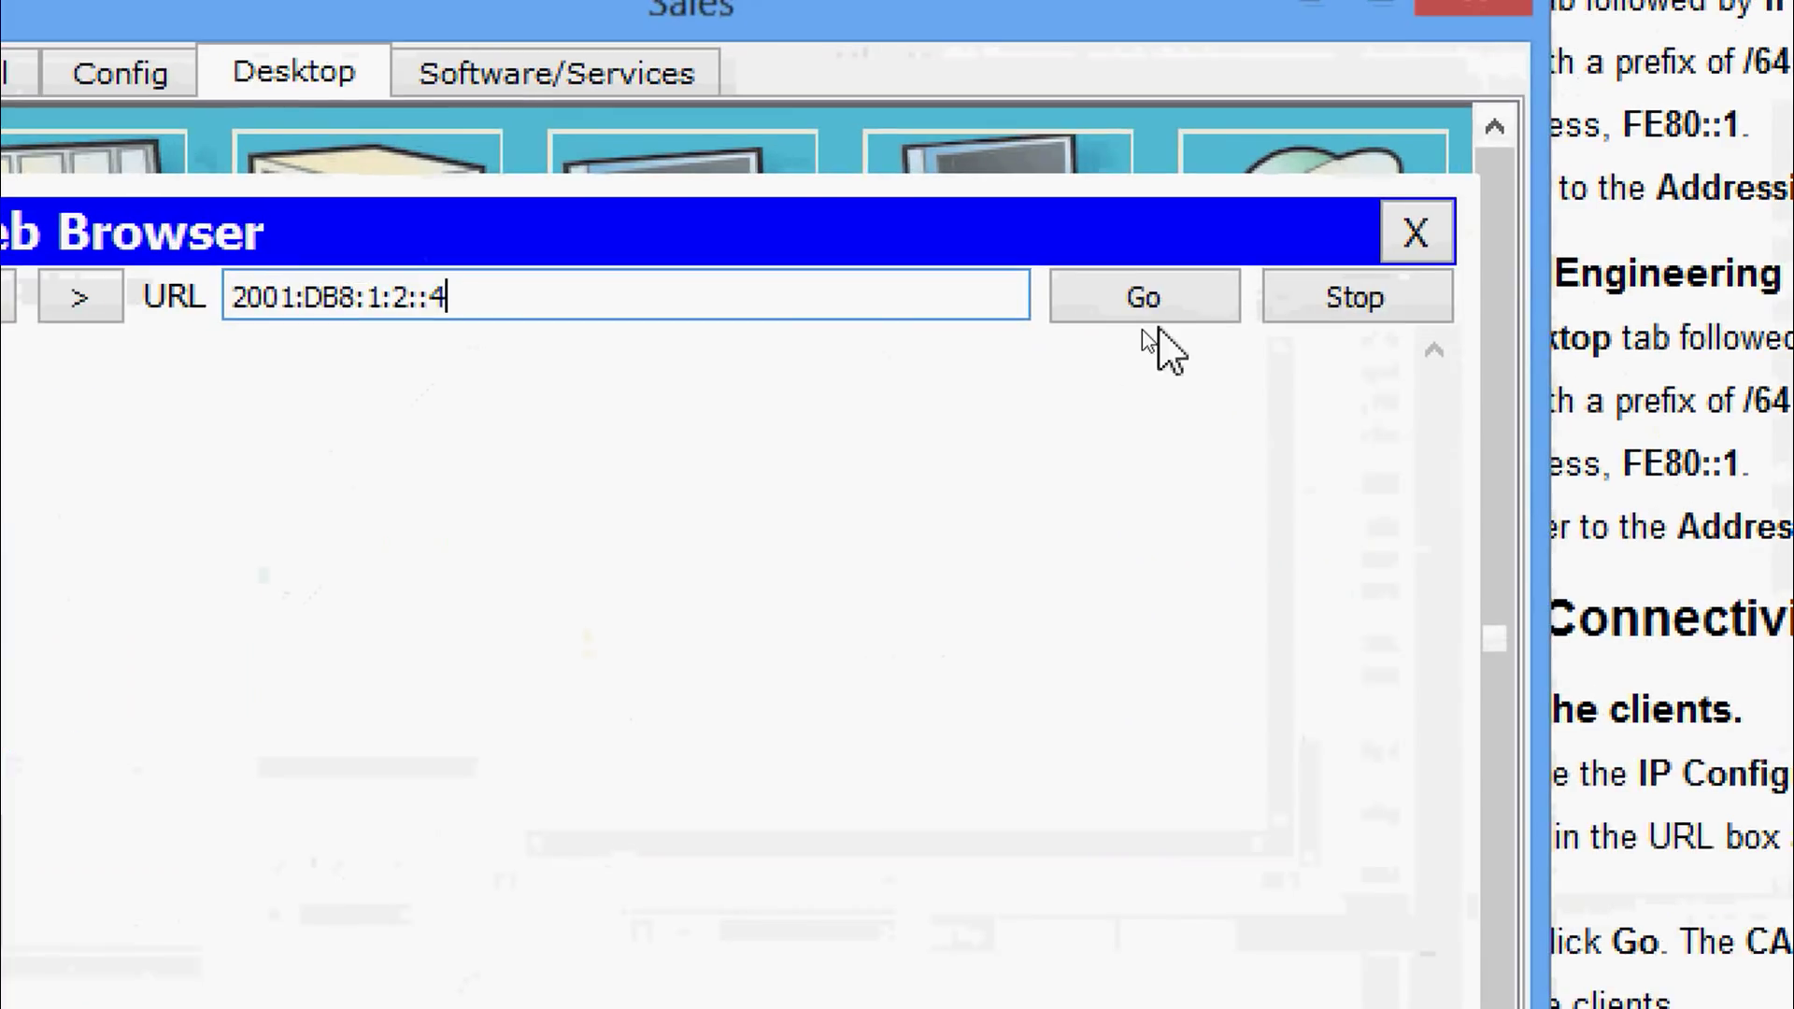
left_click(1136, 323)
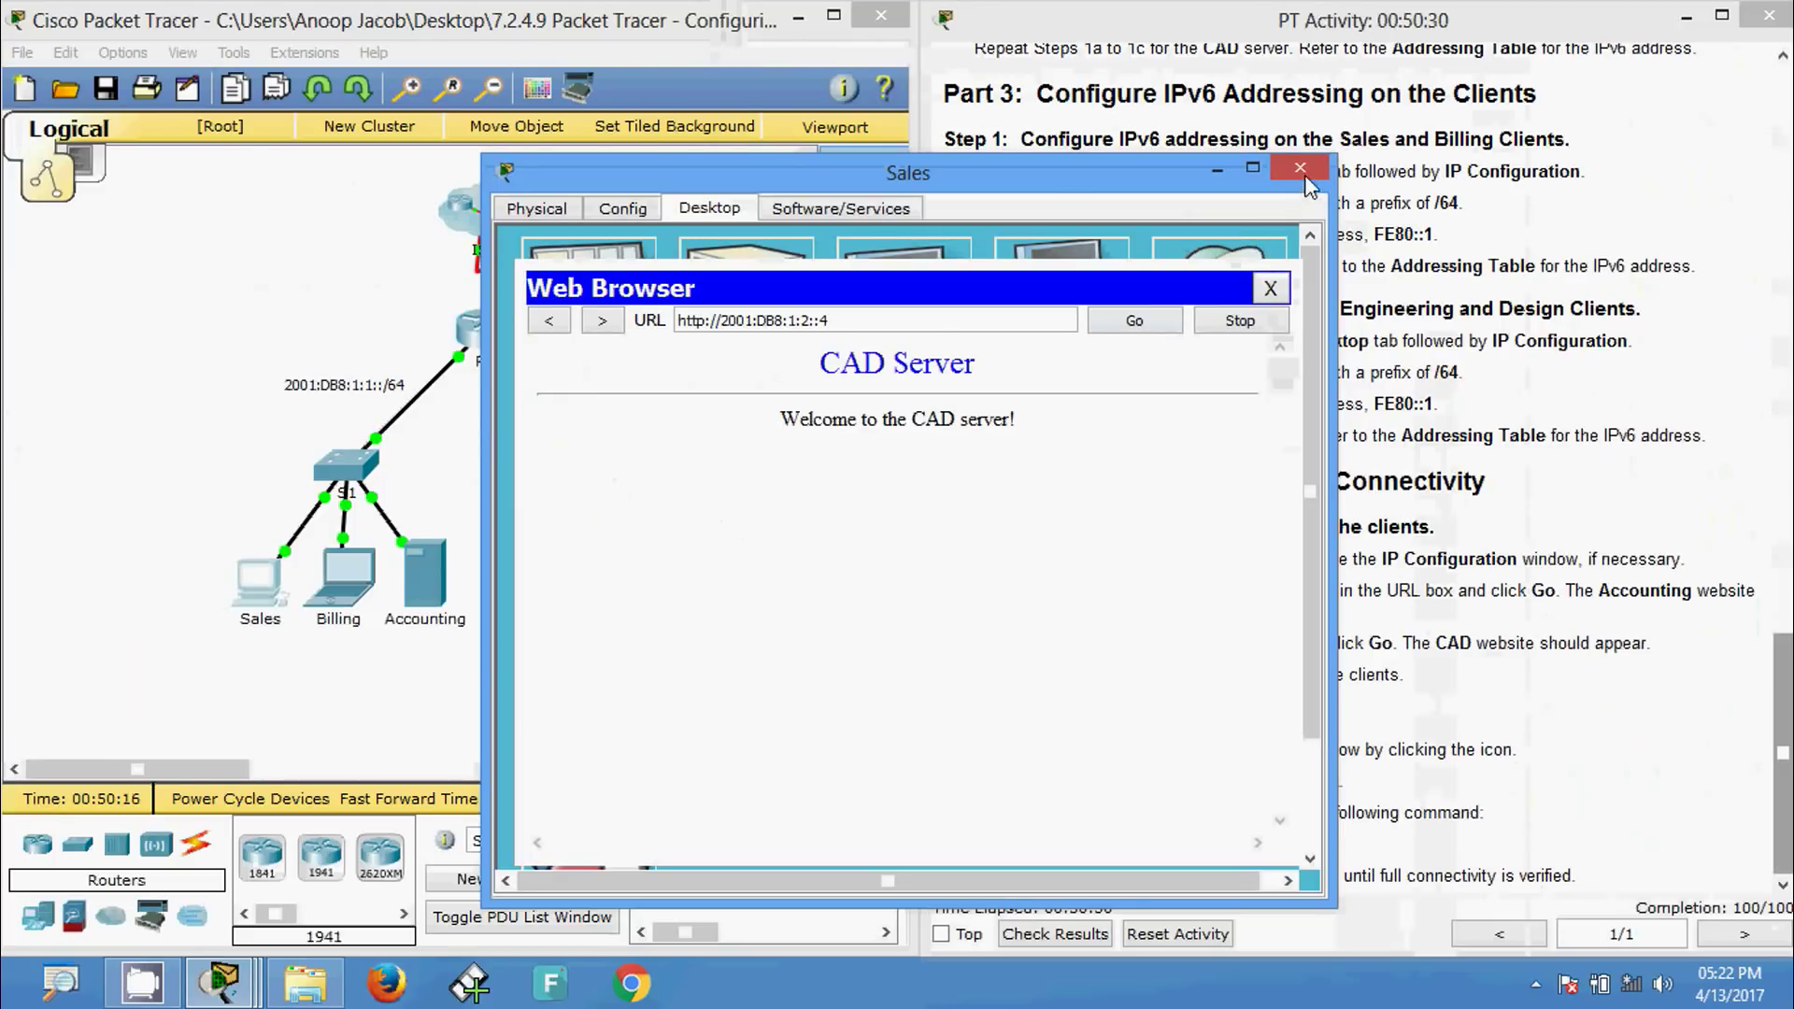
left_click(1300, 170)
- Load the CAD server page at 2001:DB8:1:2::4 in the Billing client's web browser, and close the client
left_click(341, 572)
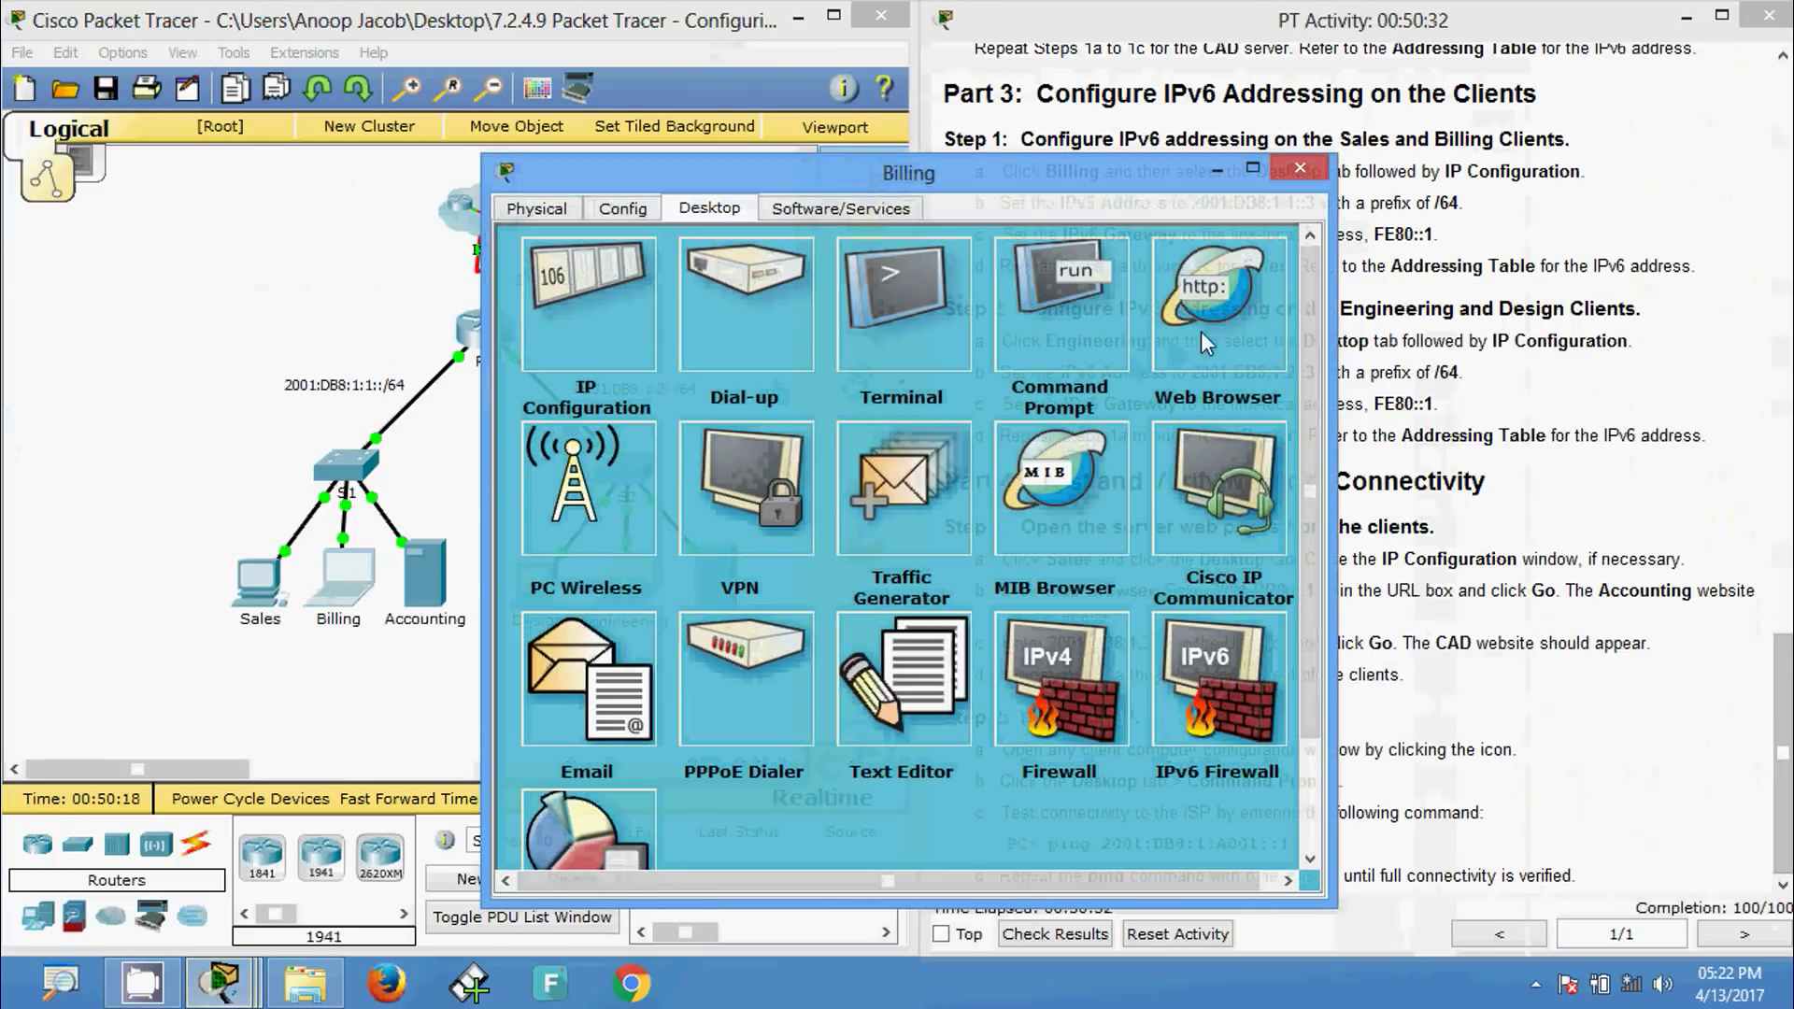
left_click(1201, 331)
type("2001:DB8:1:2::4")
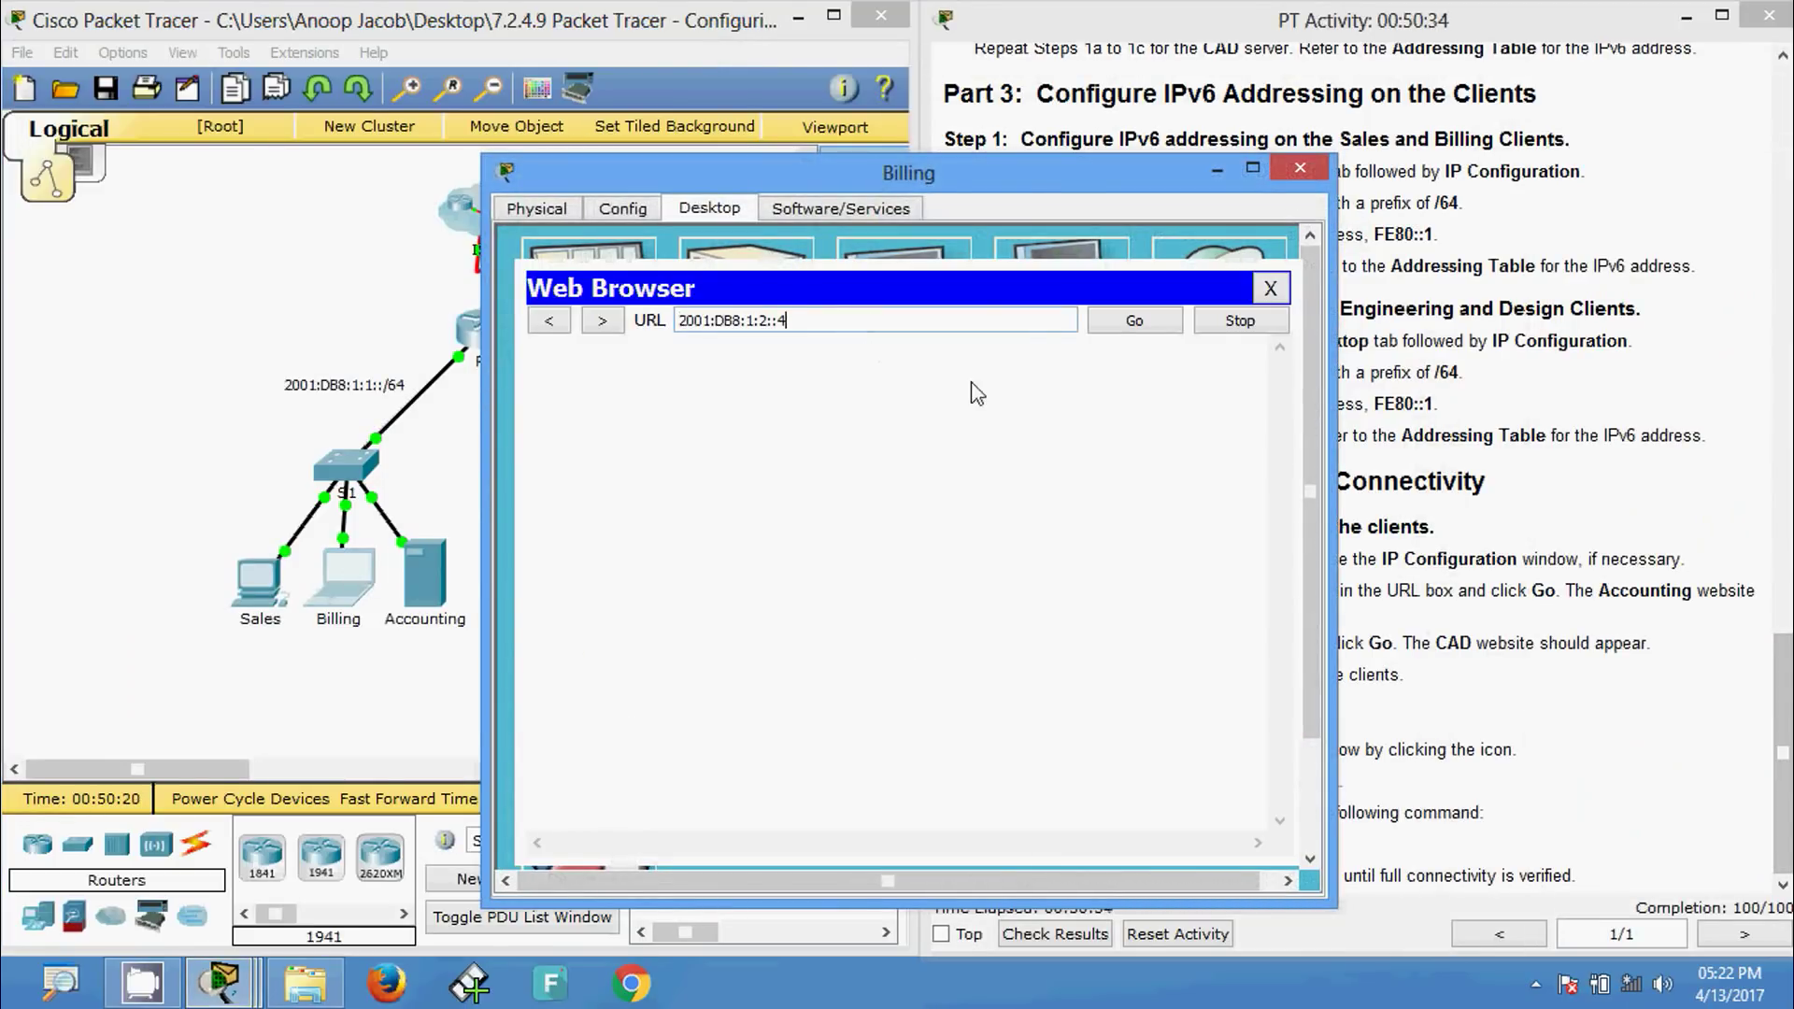
left_click(1114, 322)
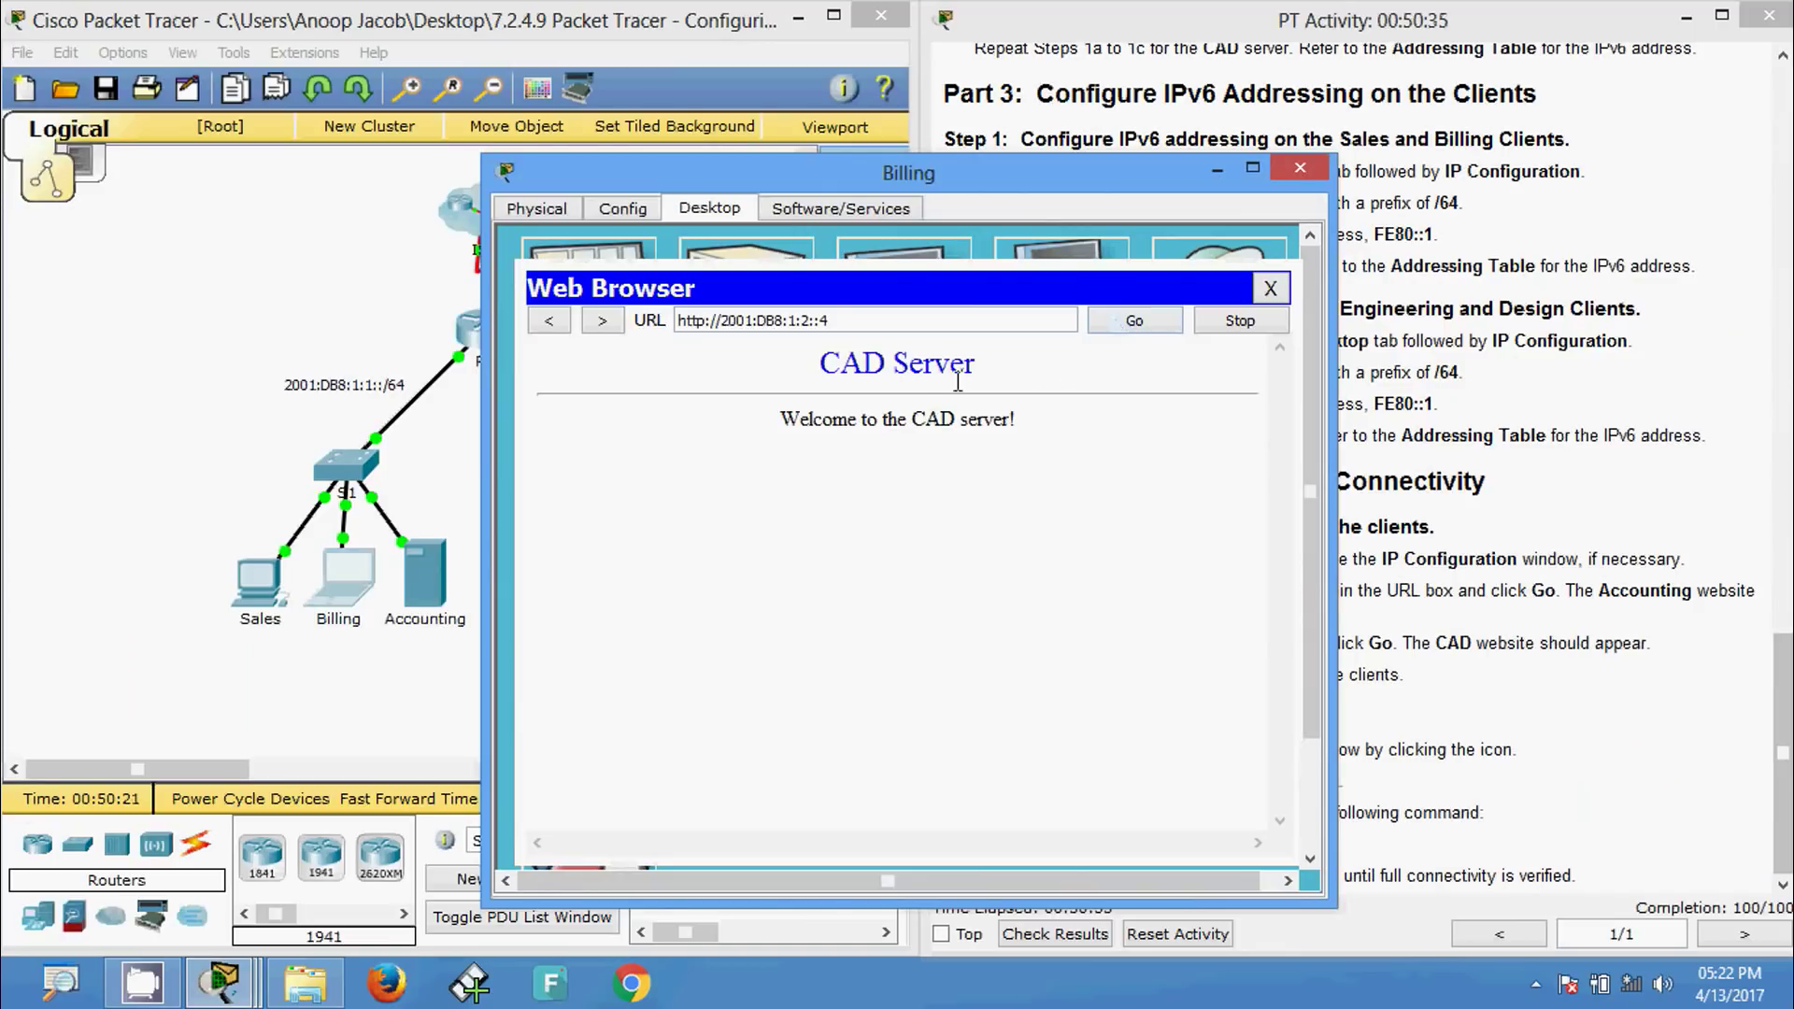
left_click(1299, 170)
- Load the CAD server page at 2001:DB8:1:2::4 in the Accounting server's web browser, and close the server
left_click(436, 563)
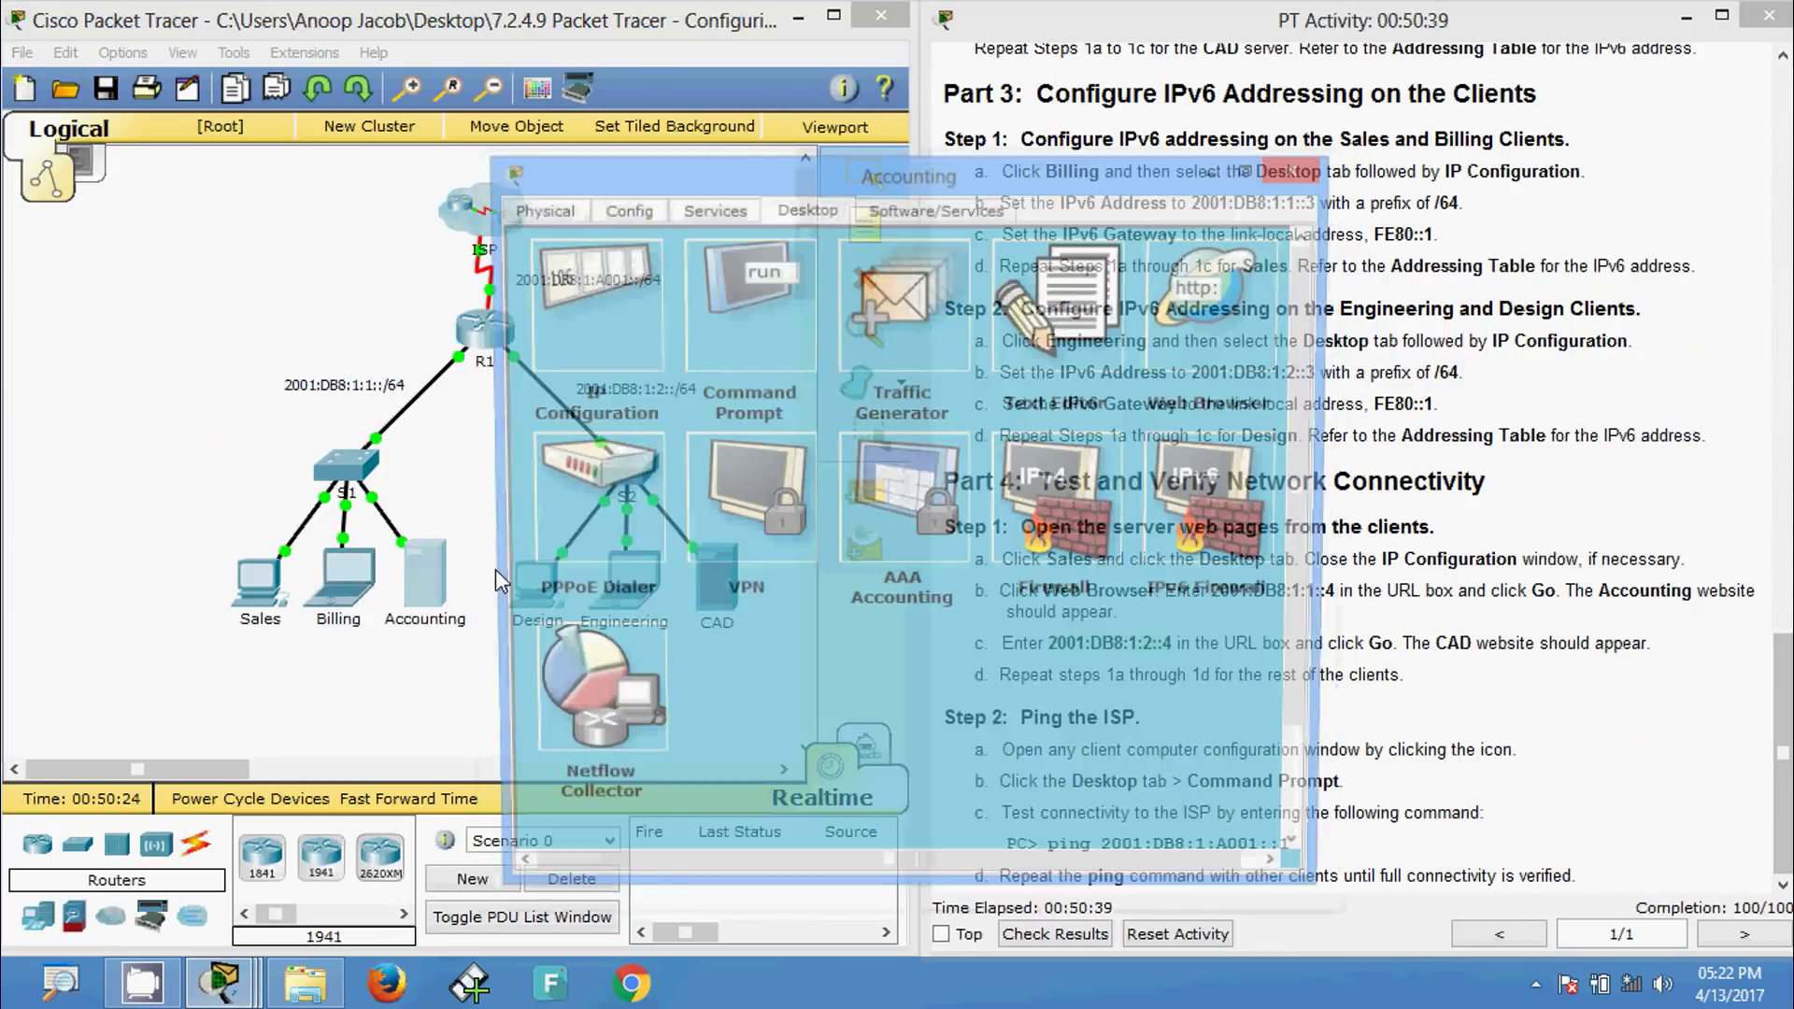
left_click(1209, 364)
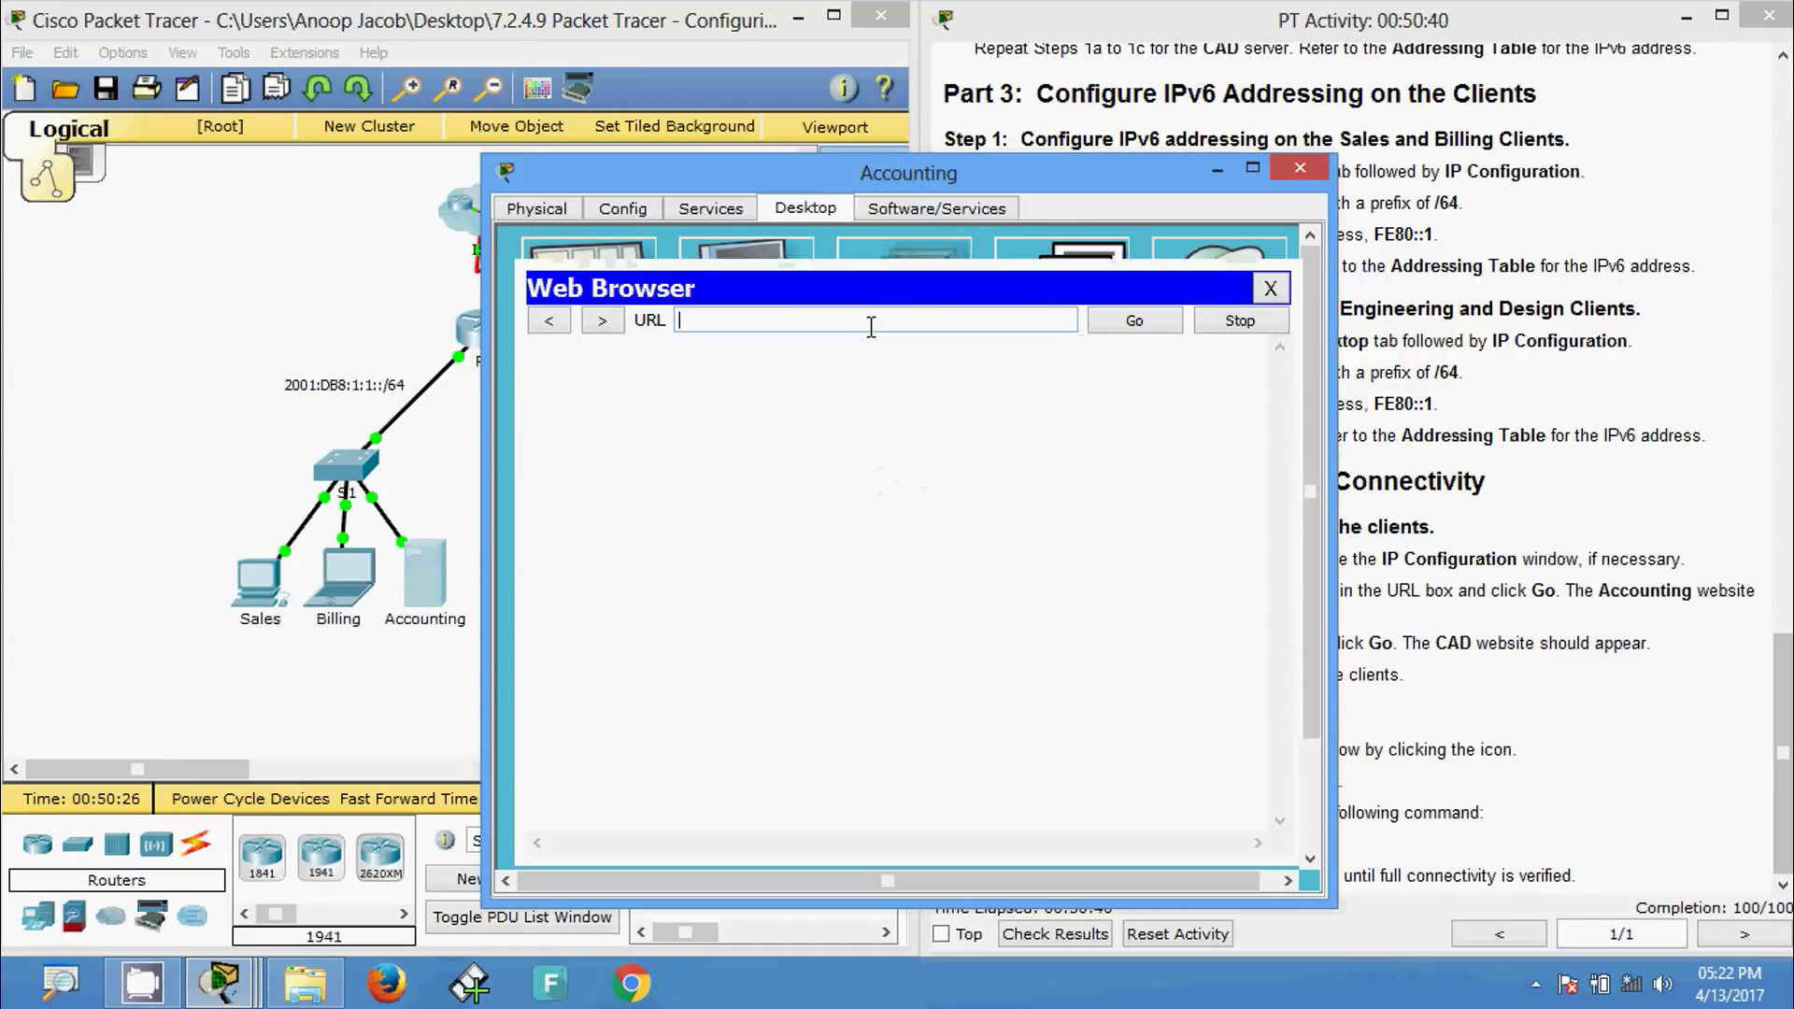
type("2001:DB8:1:2::4")
left_click(1104, 332)
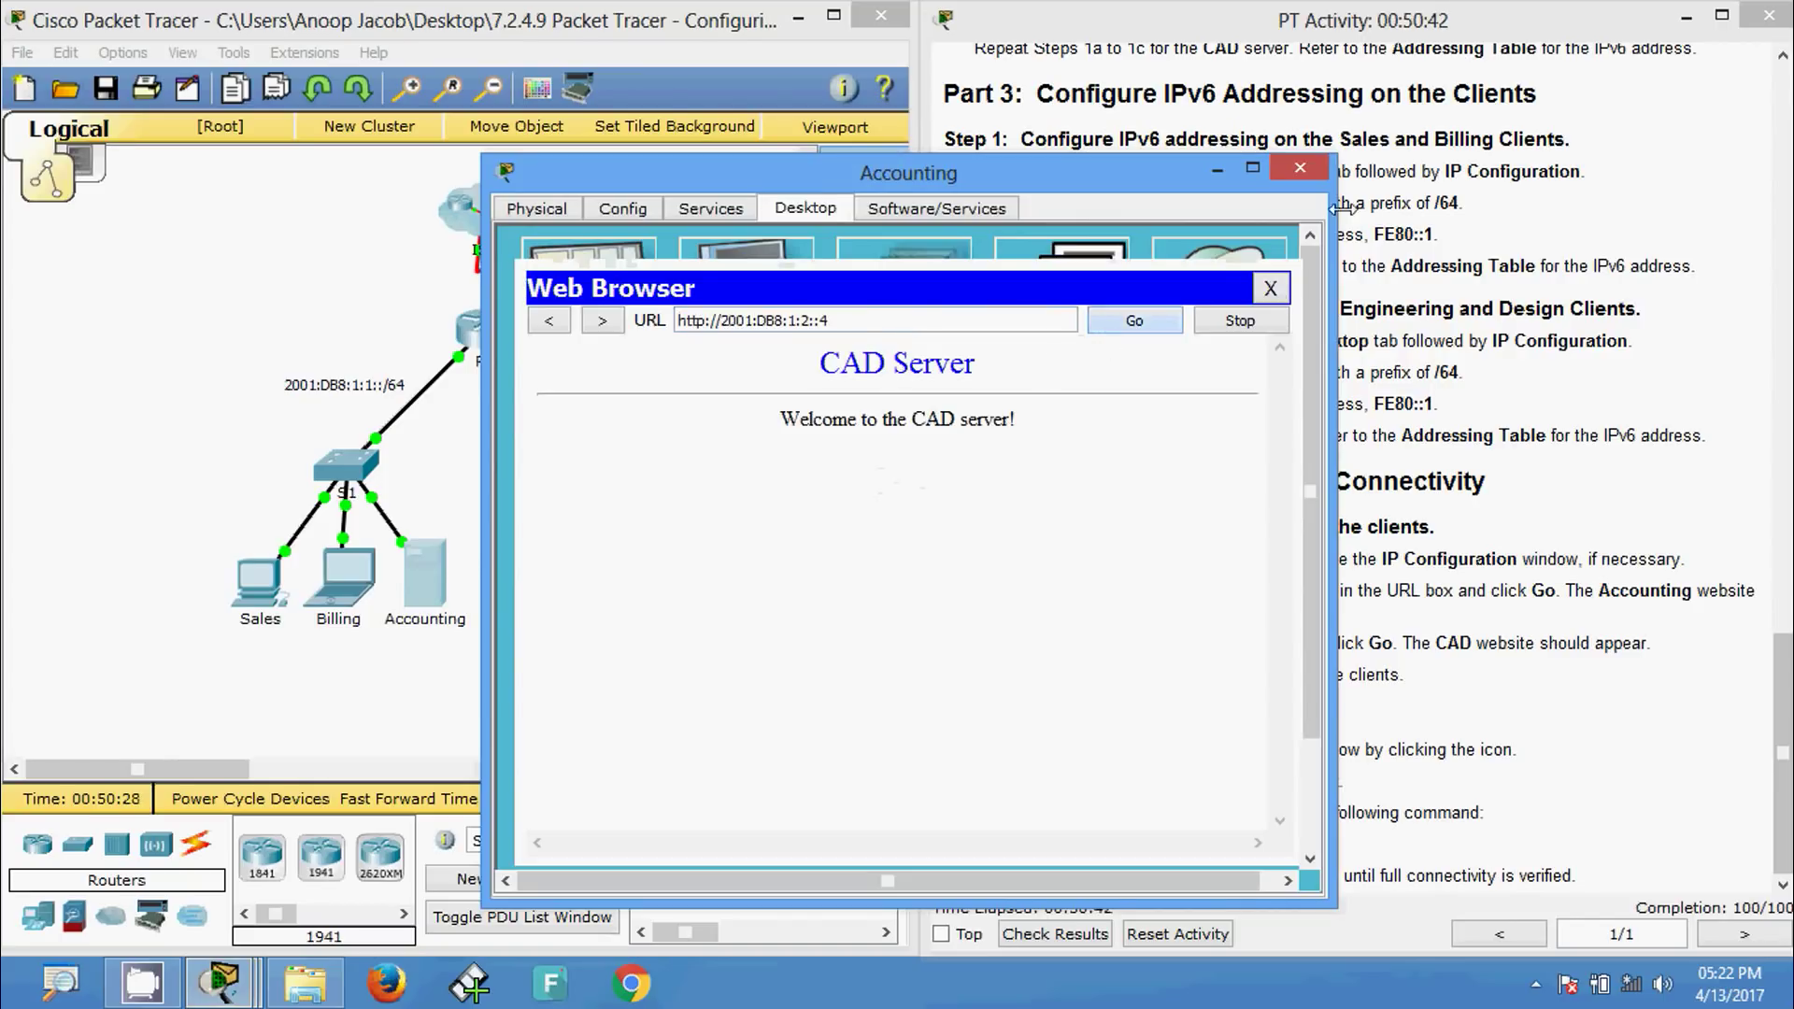
left_click(1300, 168)
- Load the CAD server page at 2001:DB8:1:2::4 in the Design client's web browser, and close the client
left_click(534, 574)
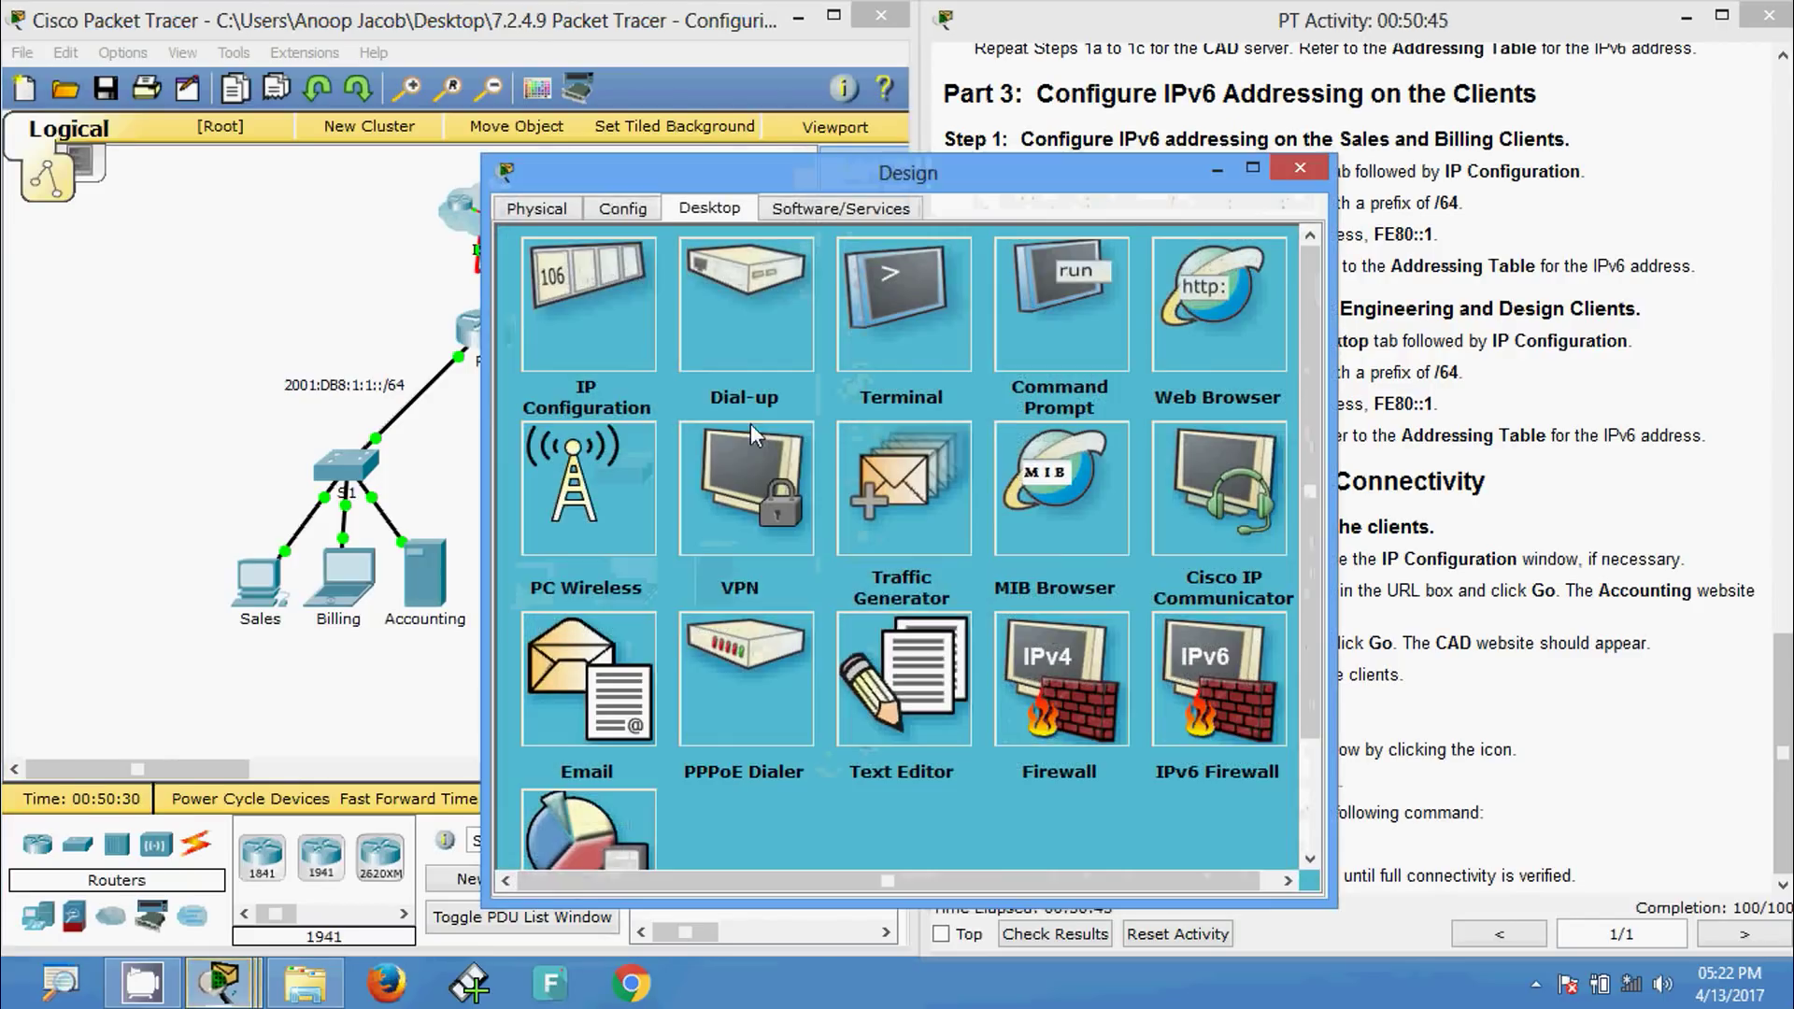
left_click(1241, 305)
type("2001:DB8:1:2::4")
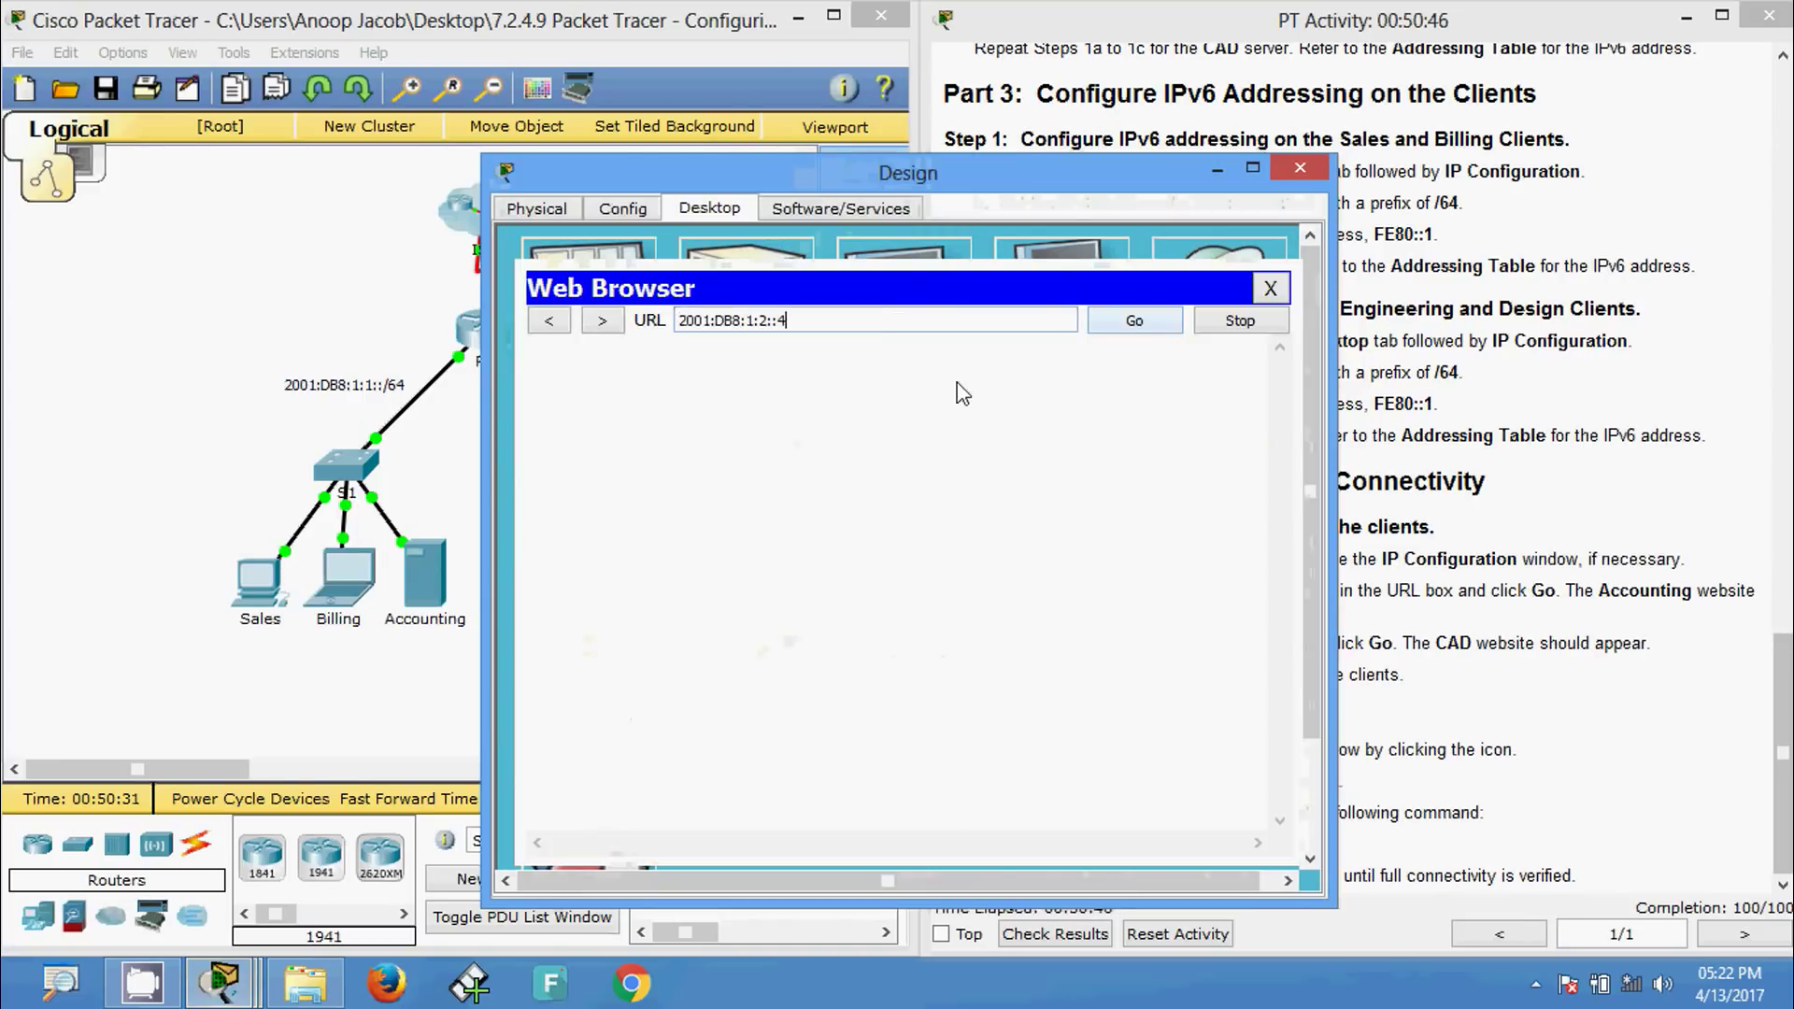
left_click(1140, 324)
left_click(1300, 168)
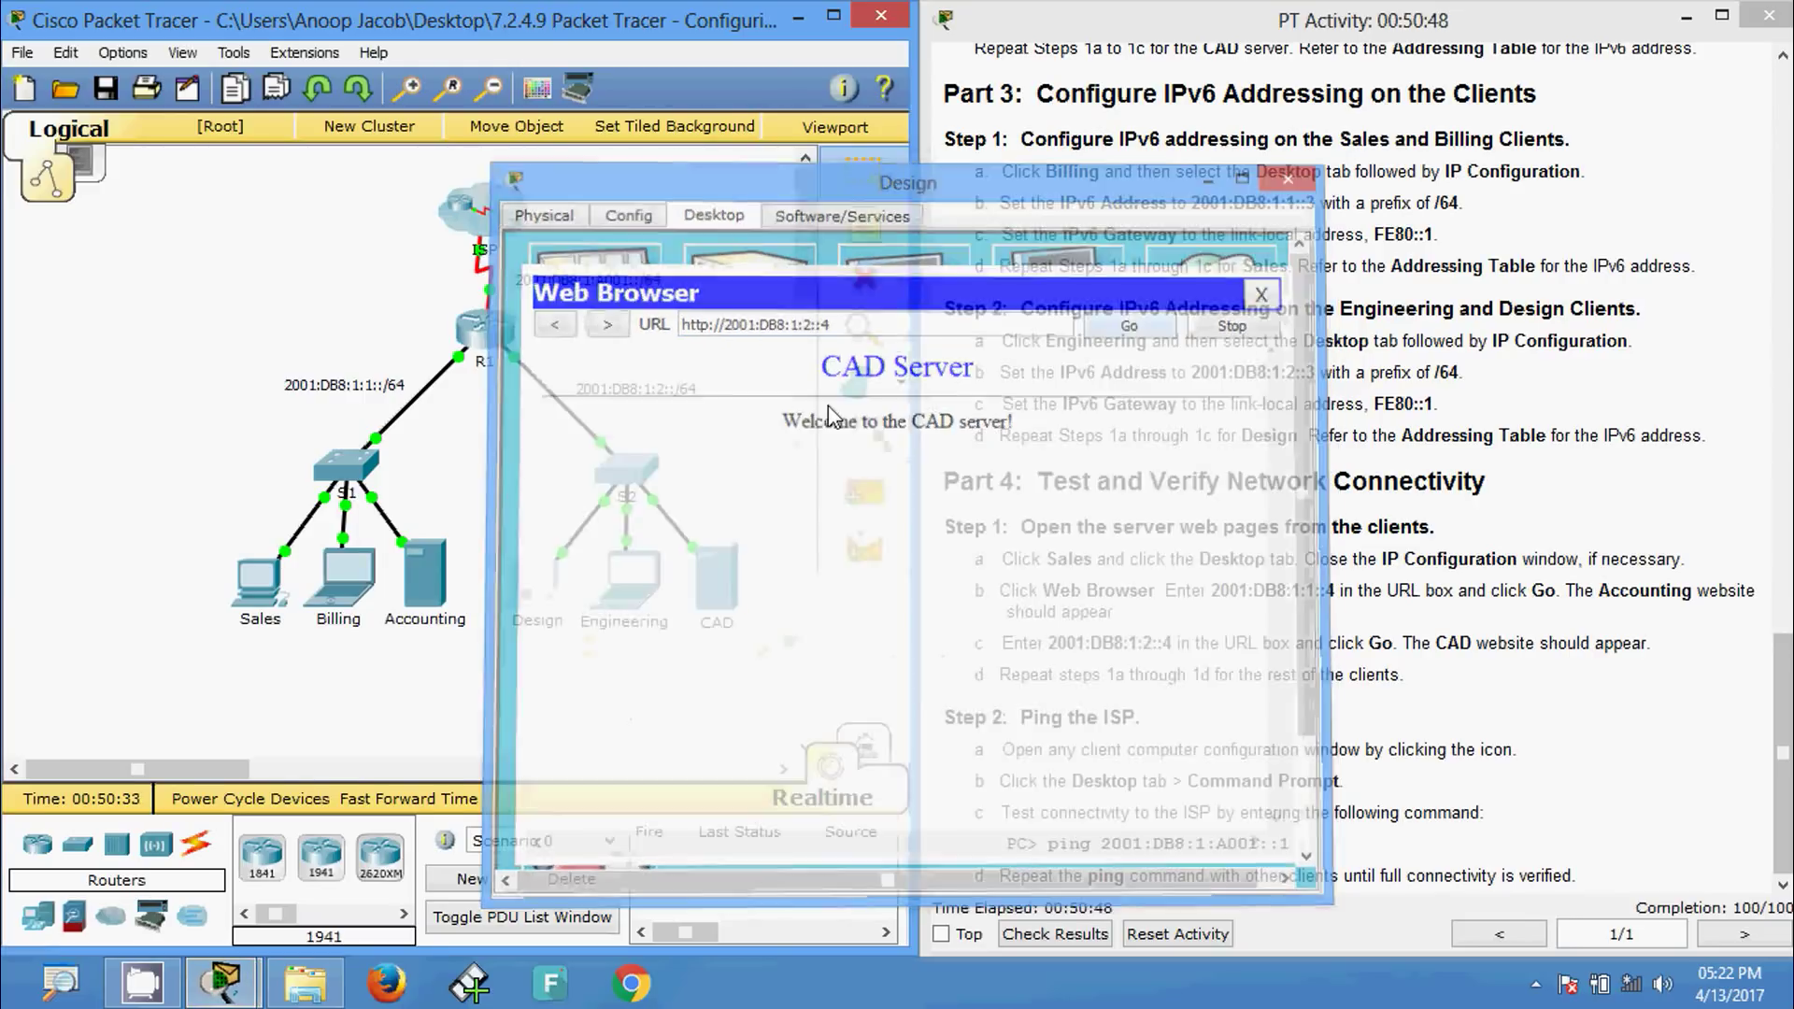
- Load the CAD server page at 2001:DB8:1:2::4 in the Engineering client's web browser, and close the client
left_click(621, 561)
left_click(1184, 338)
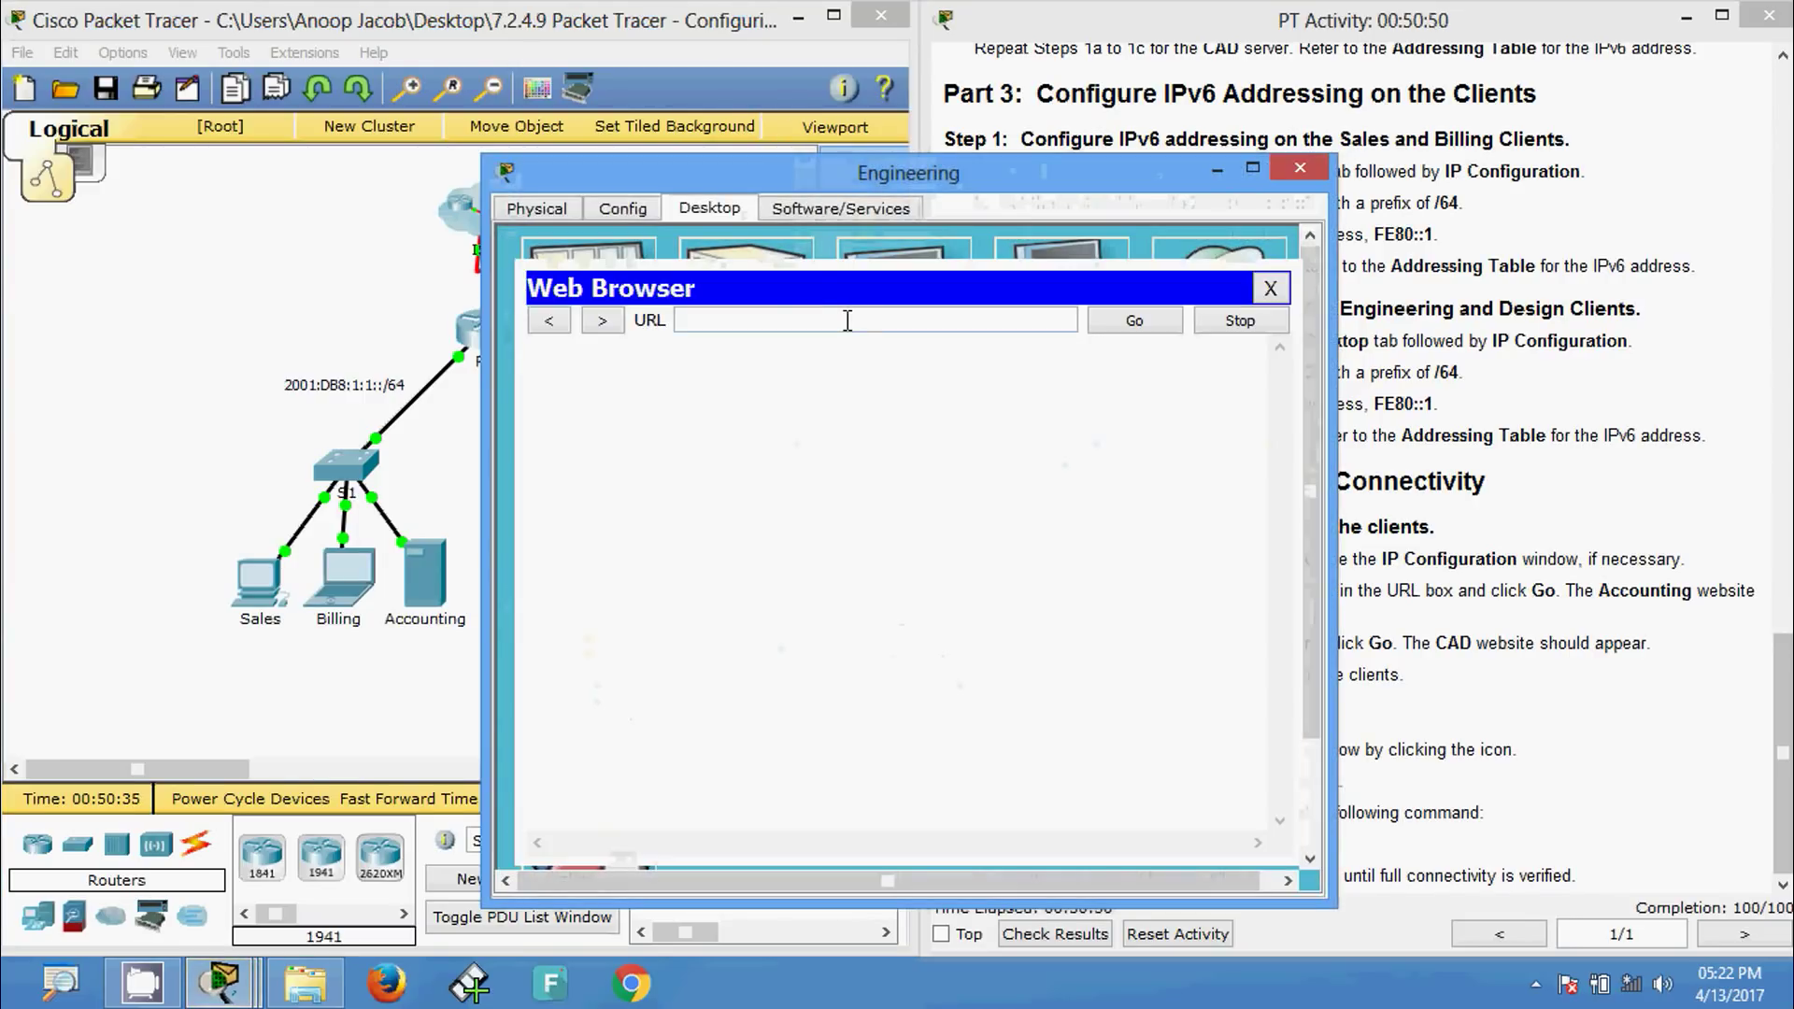
type("2001:DB8:1:2::4")
left_click(1107, 326)
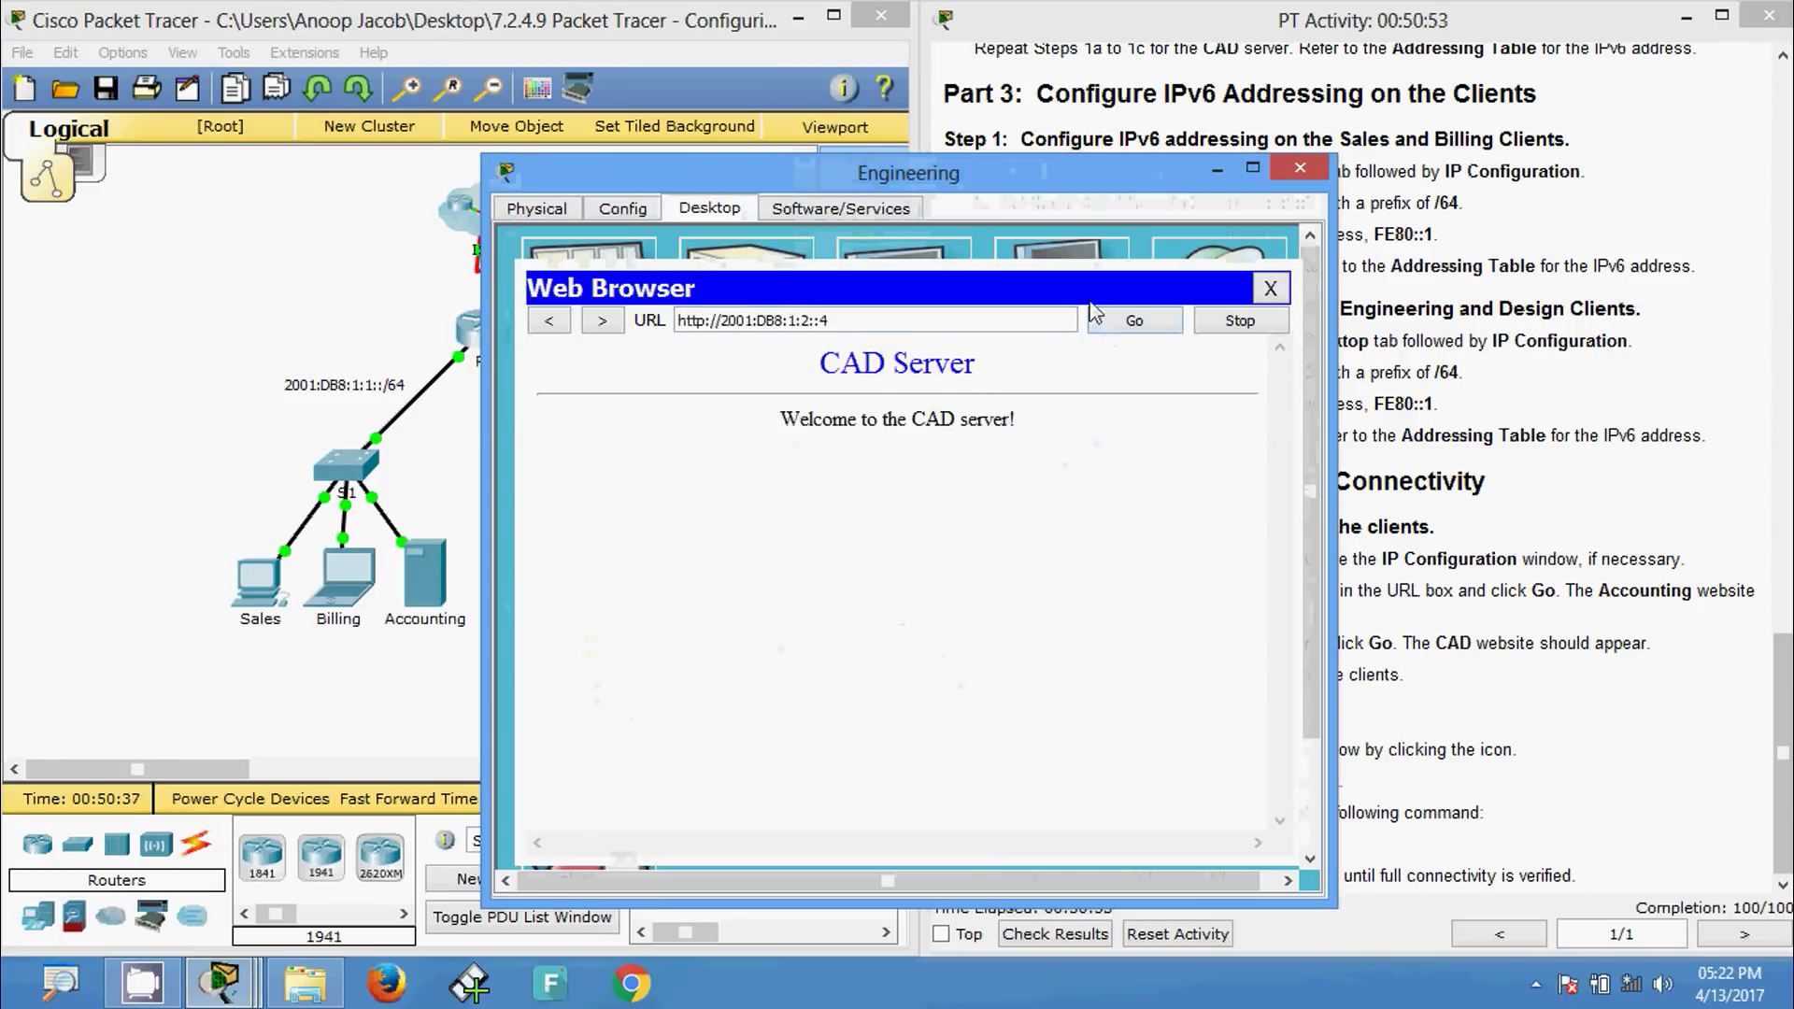
left_click(1288, 173)
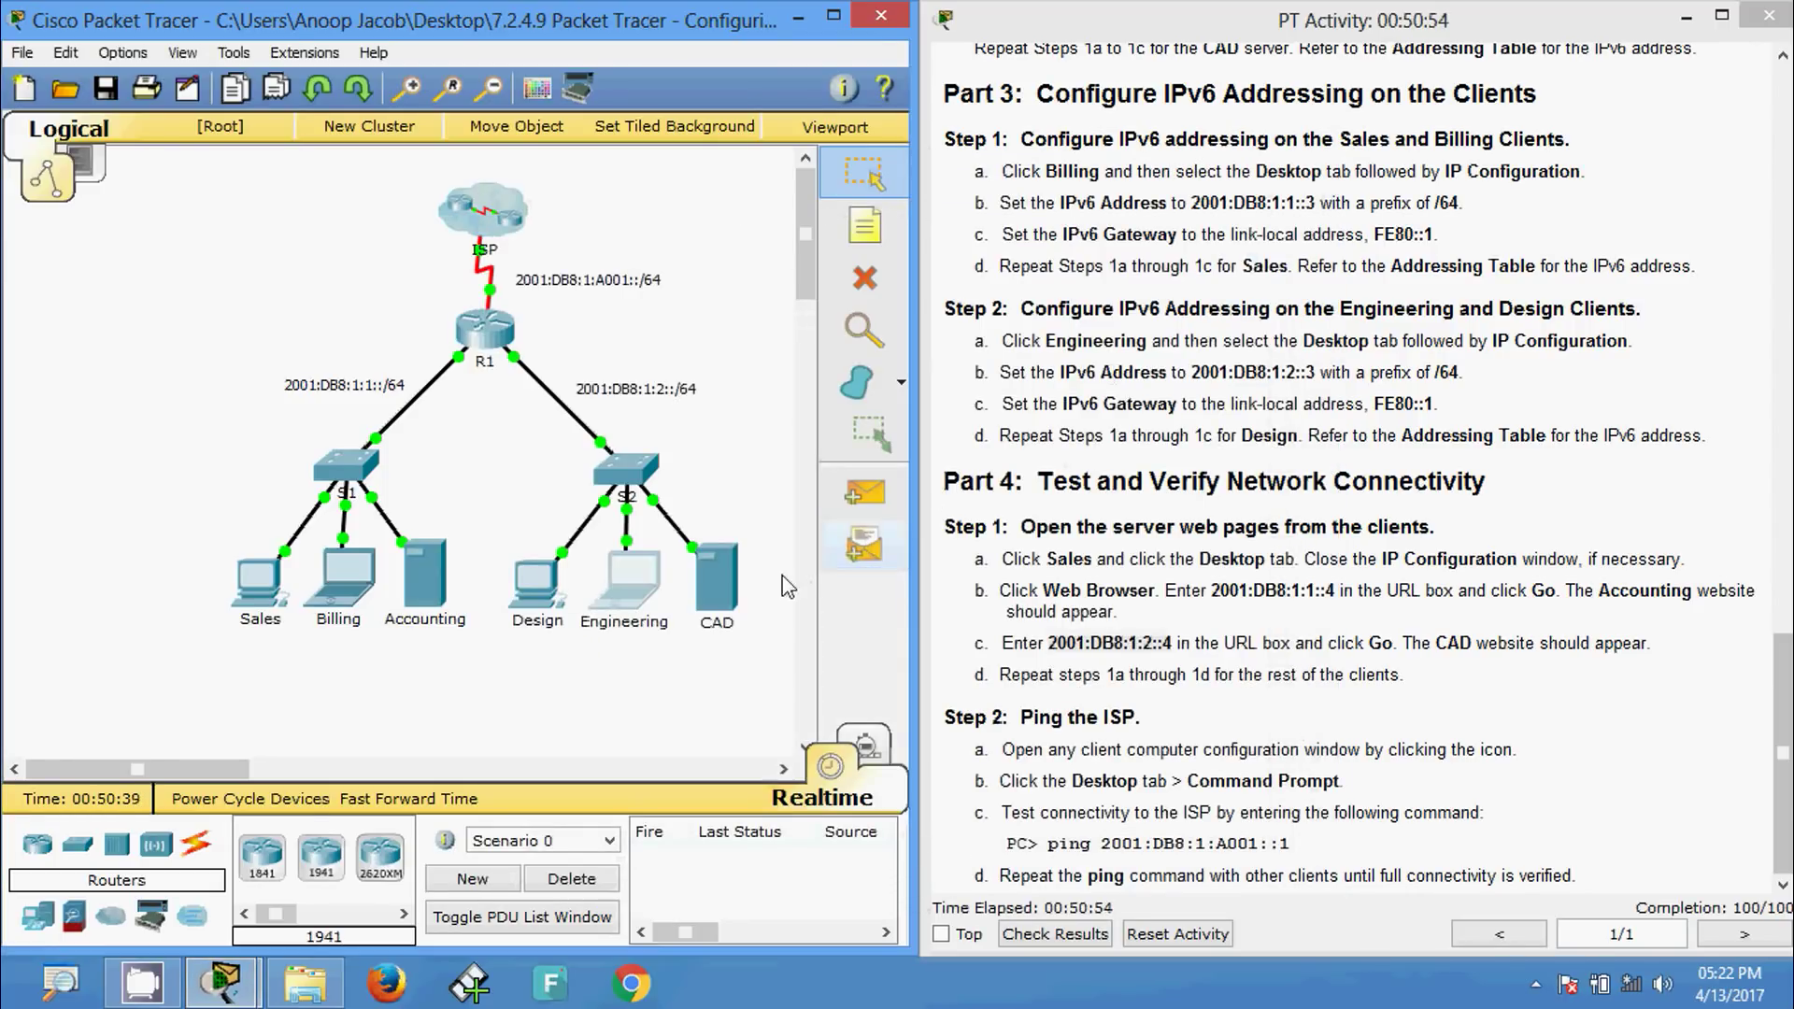
- Load the CAD server page at 2001:DB8:1:2::4 in the CAD server's own web browser, and close the server
left_click(727, 589)
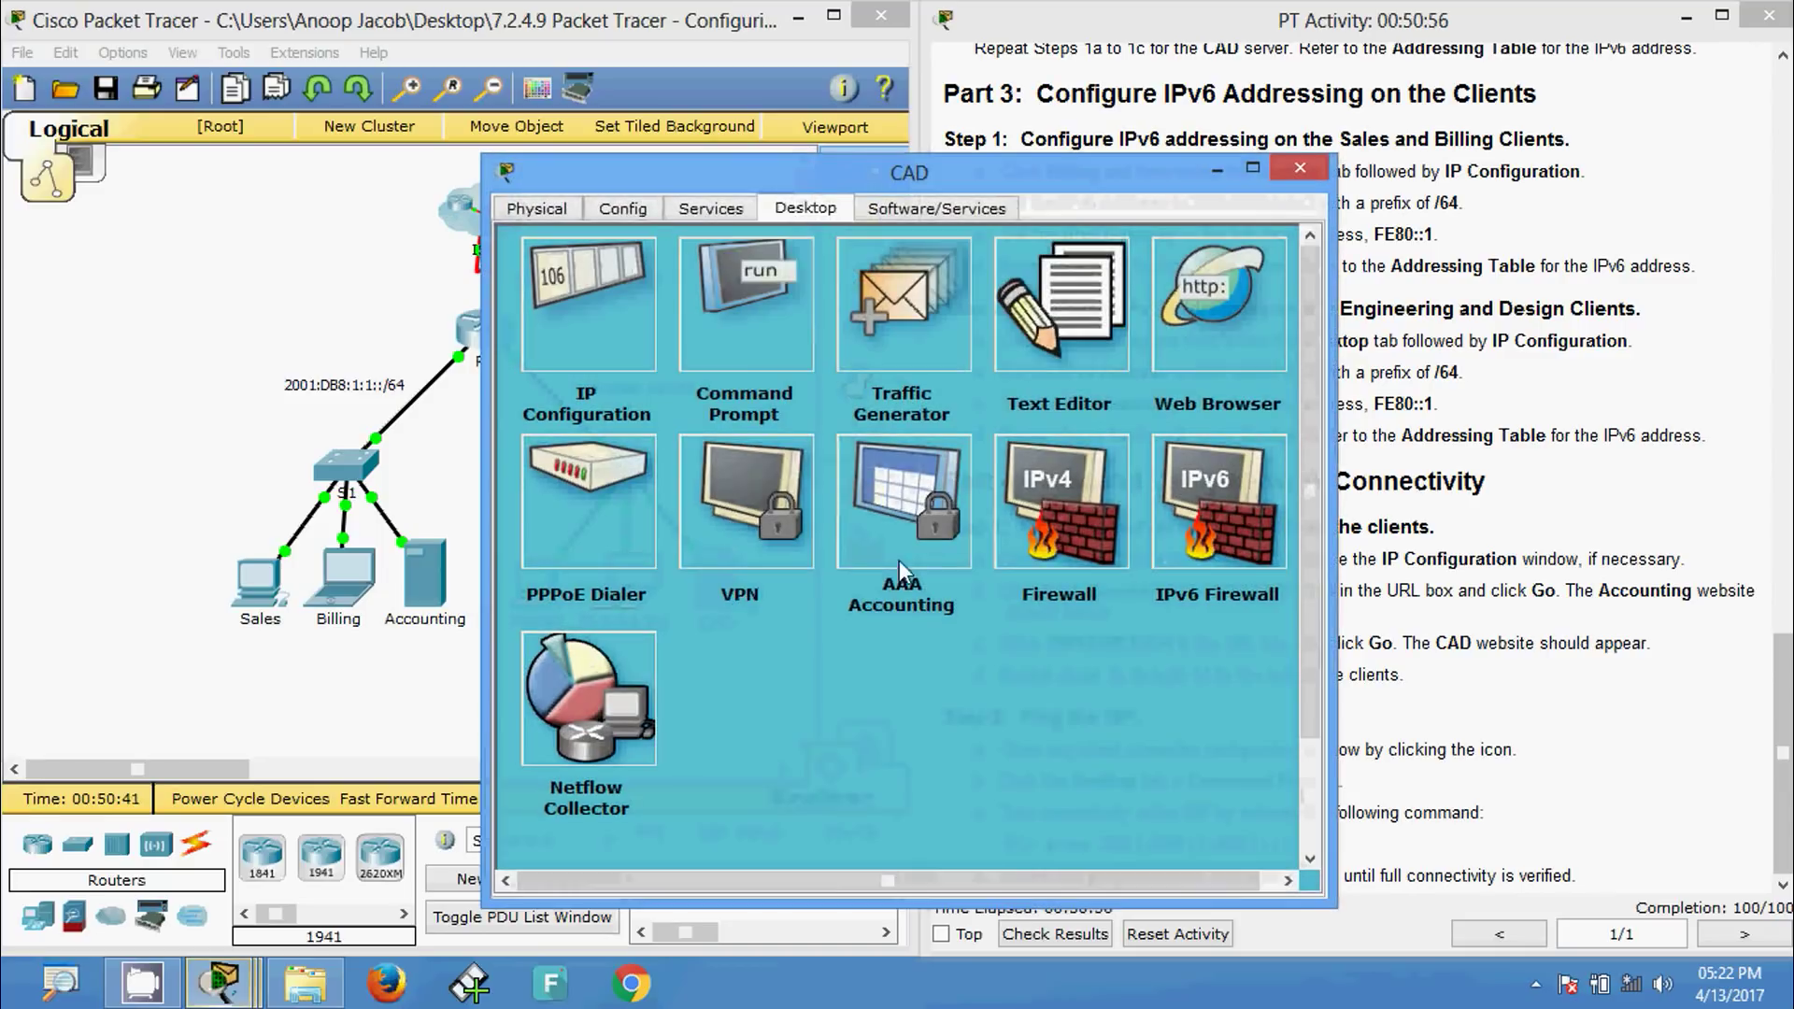
left_click(1211, 329)
type("2001:DB8:1:2::4")
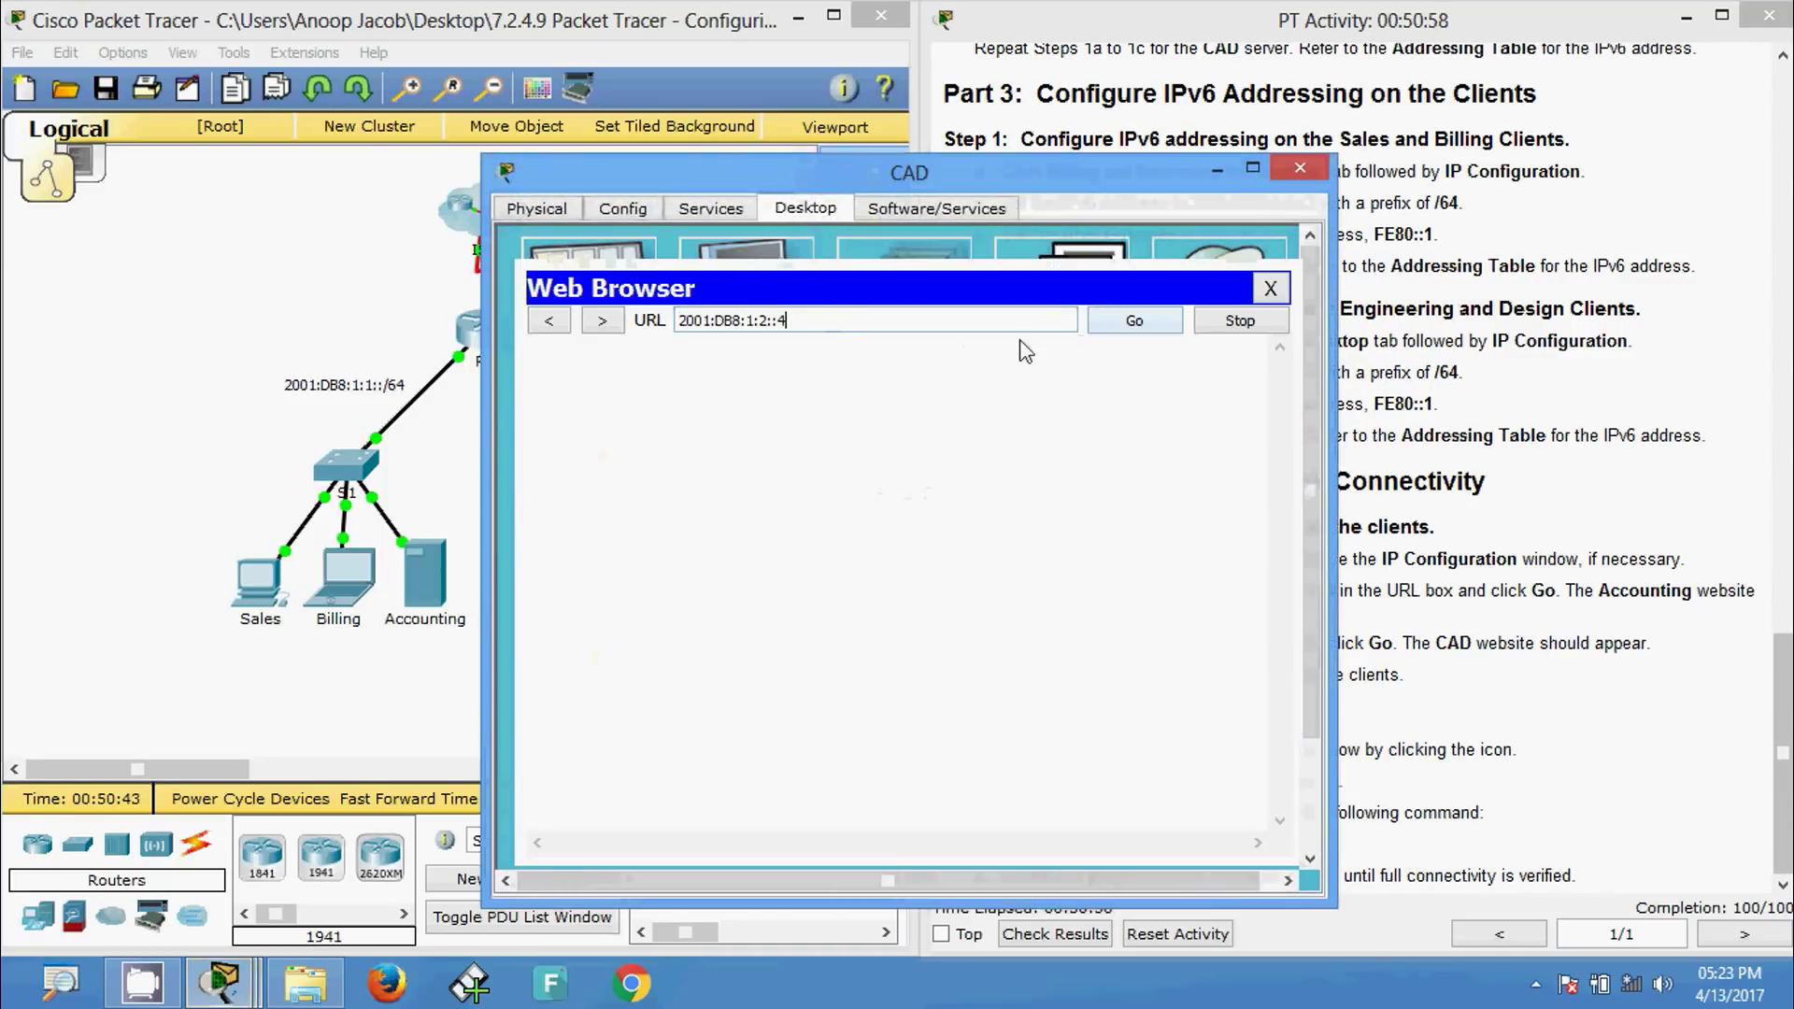
key("Return")
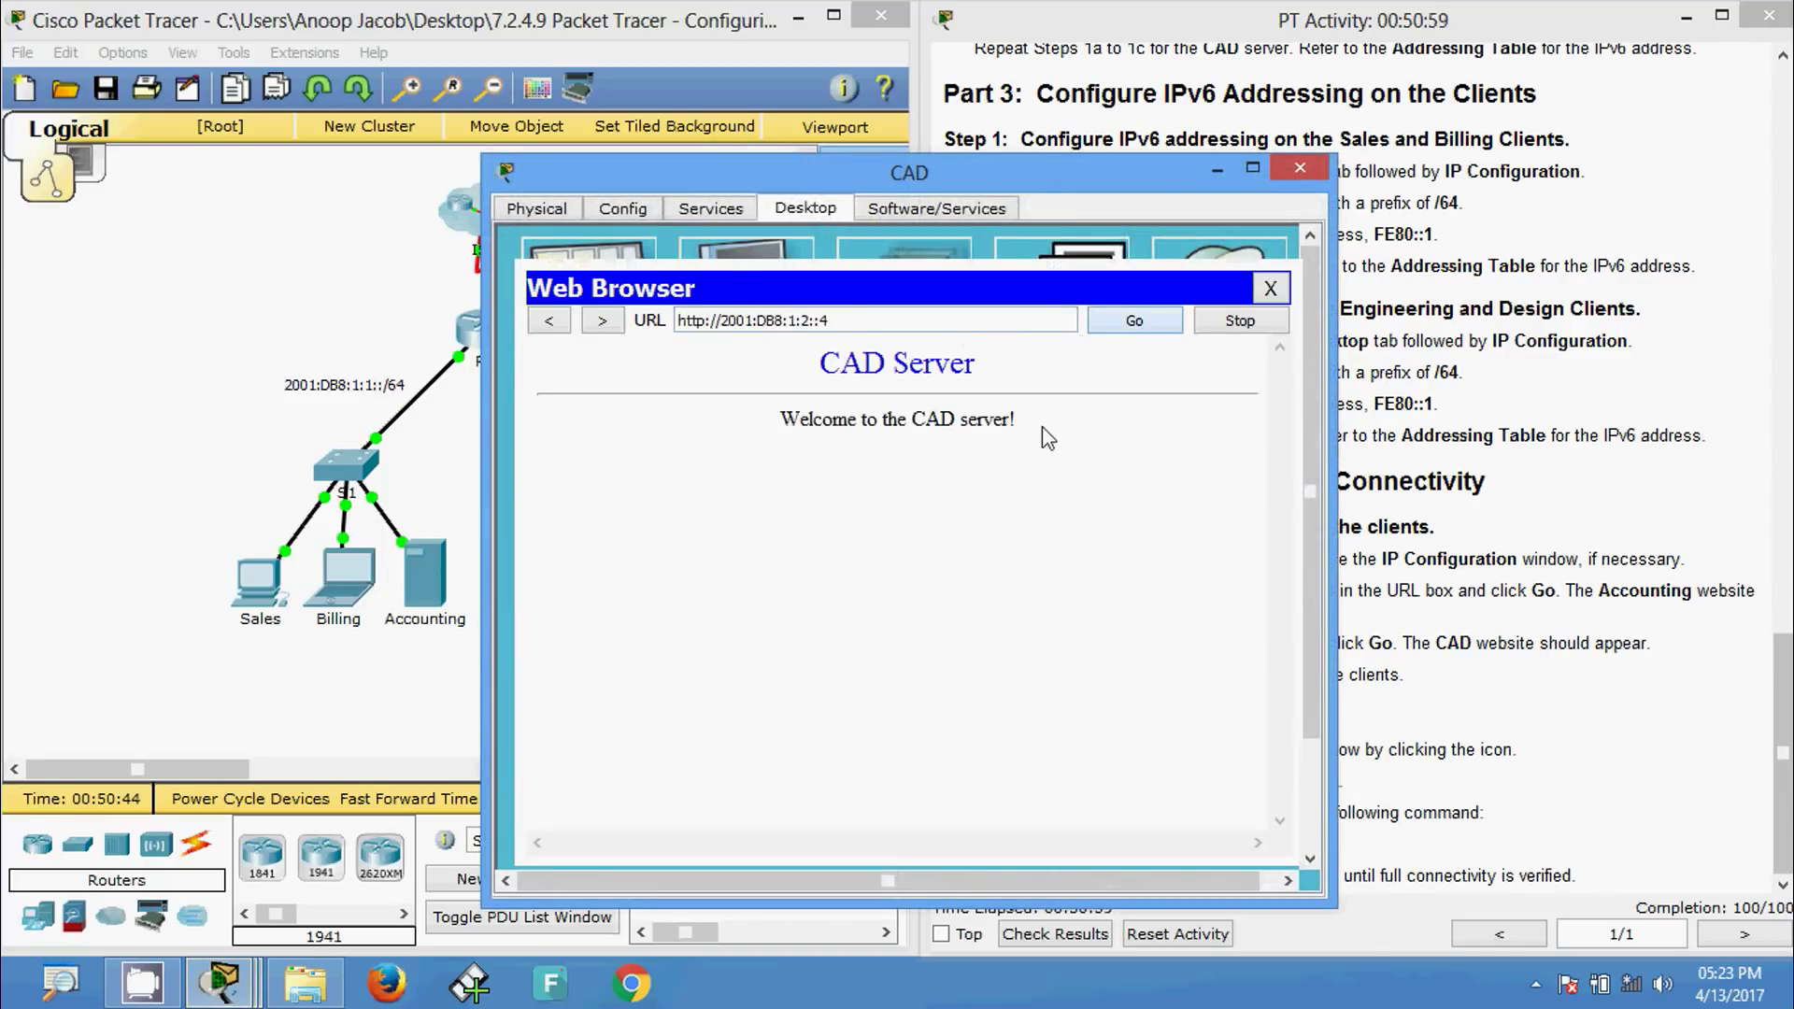
left_click(1299, 169)
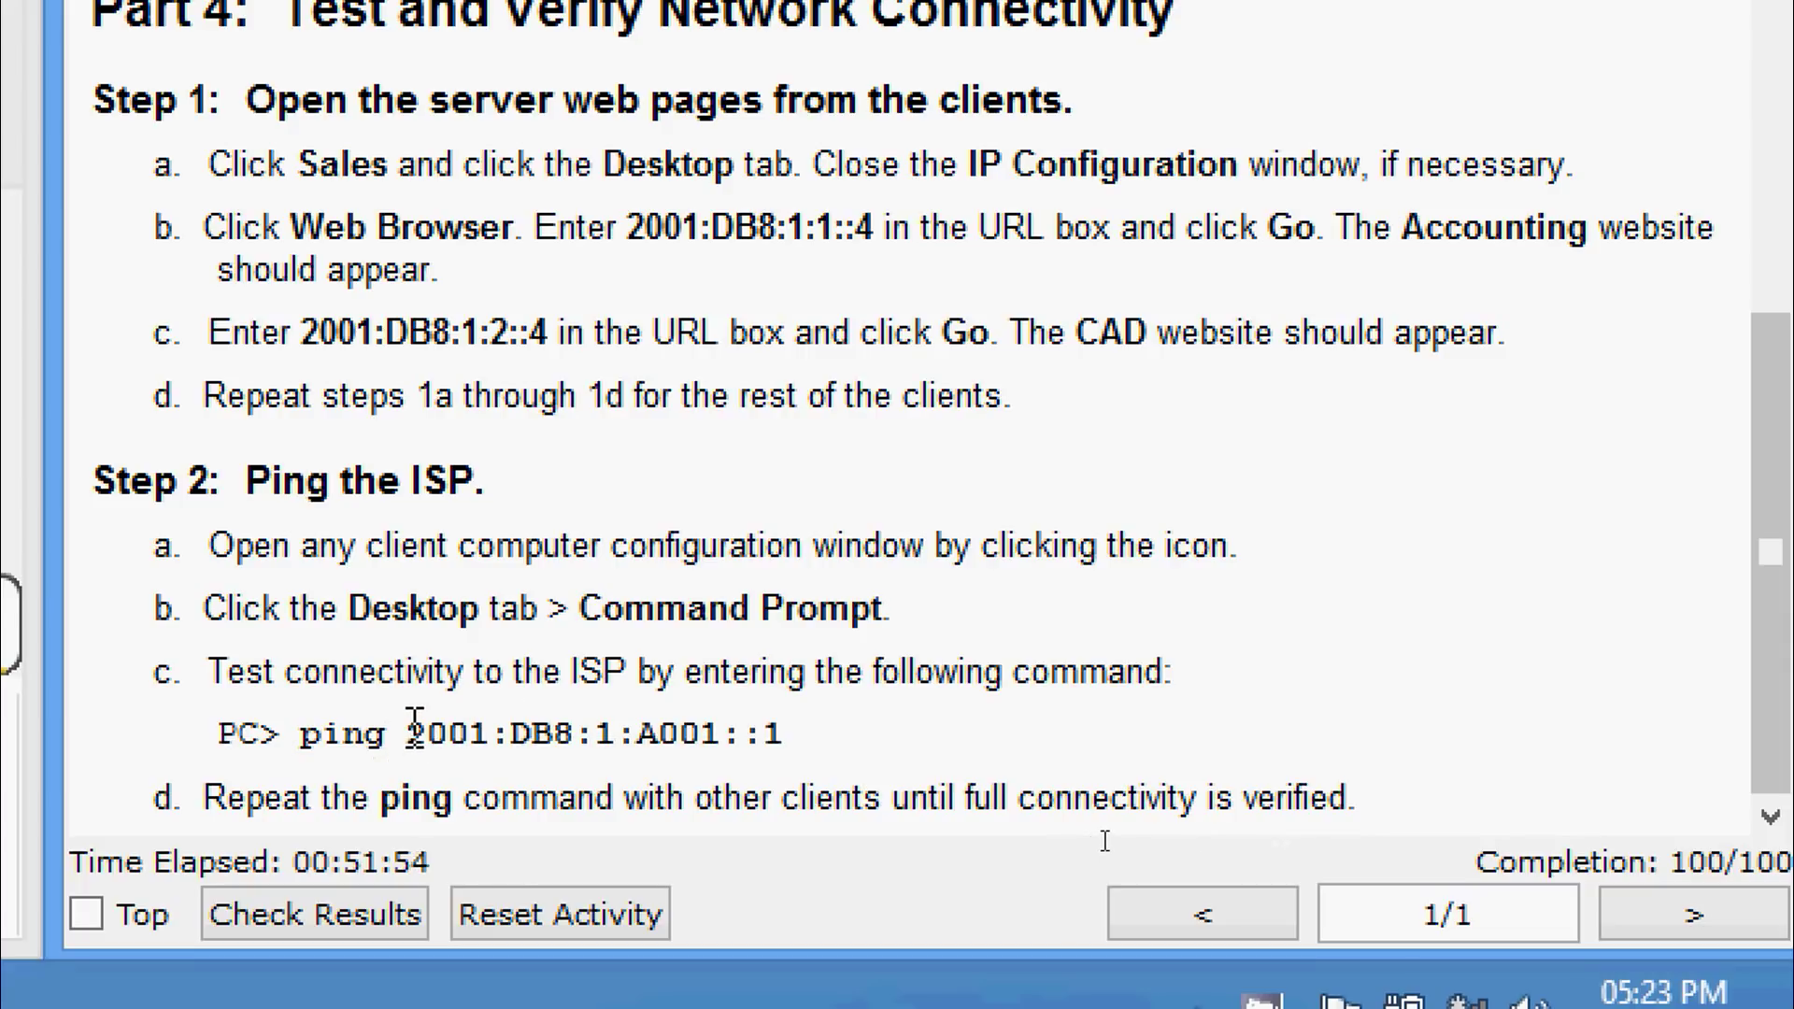
- Copy the ISP address 2001:DB8:1:A001::1 from the ping command in Part 4, Step 2 of the instructions
left_click_drag(415, 730, 792, 739)
key("ctrl+c")
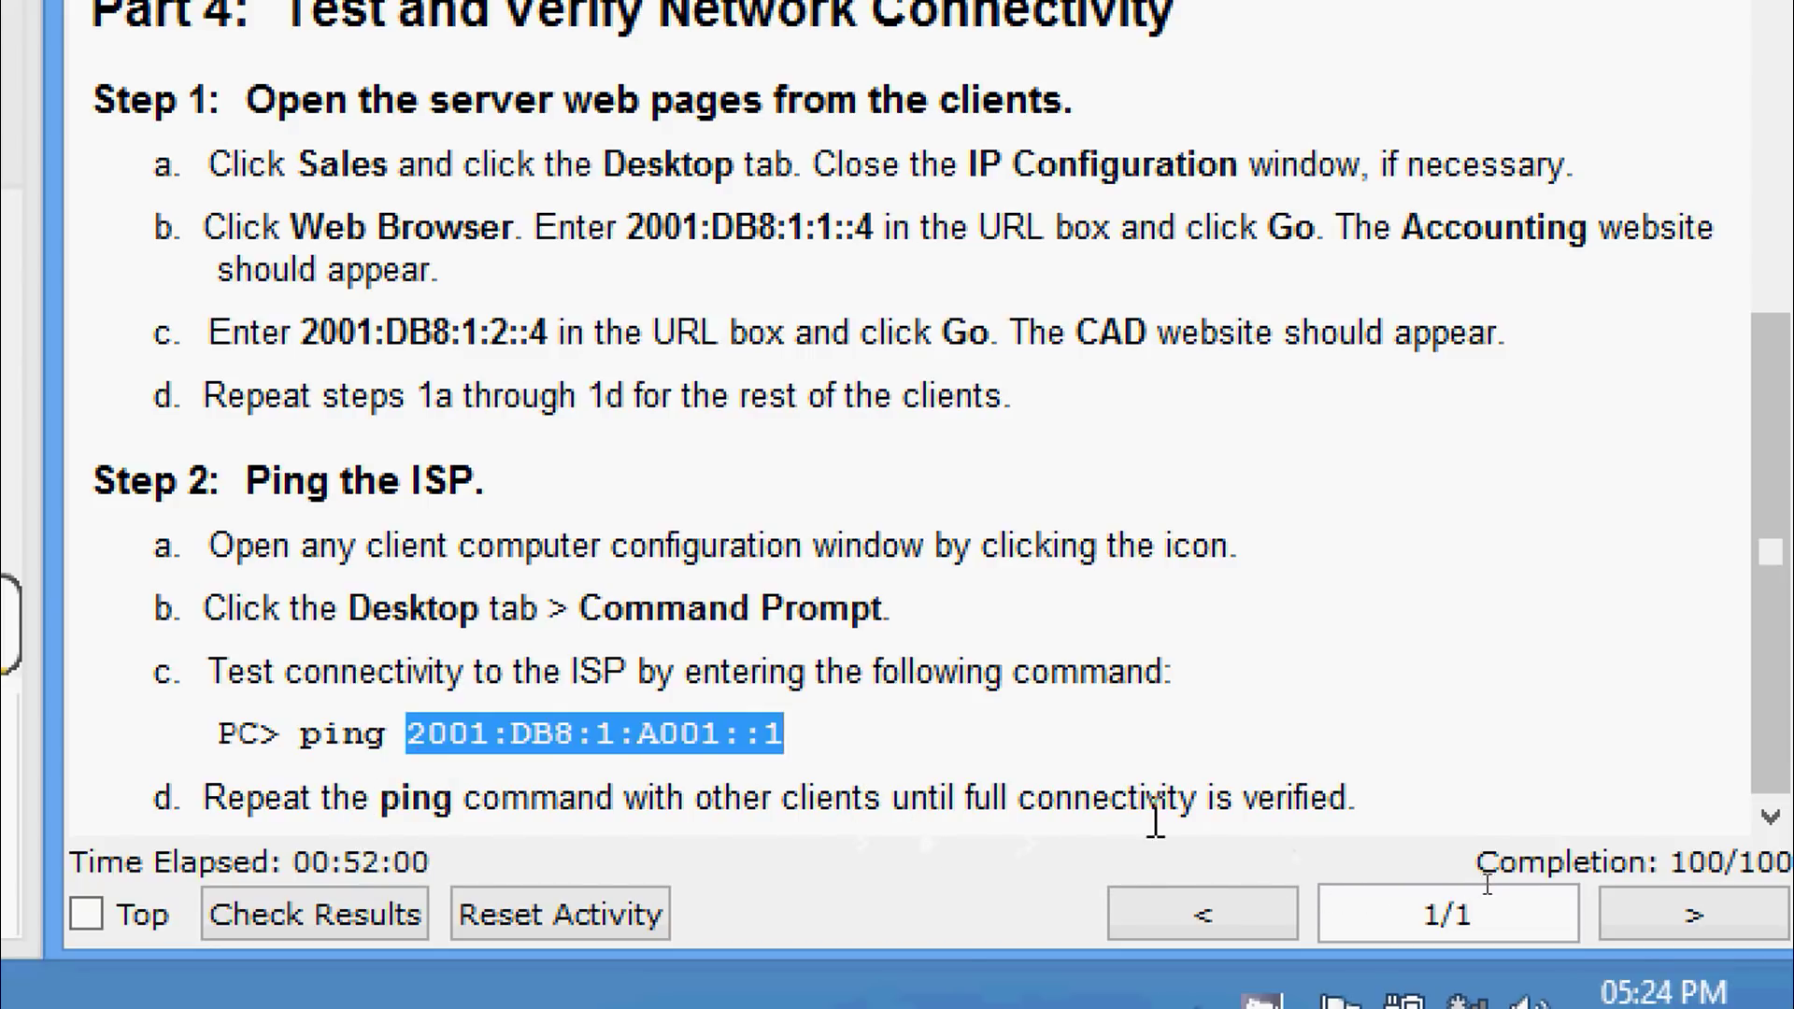
left_click(1078, 725)
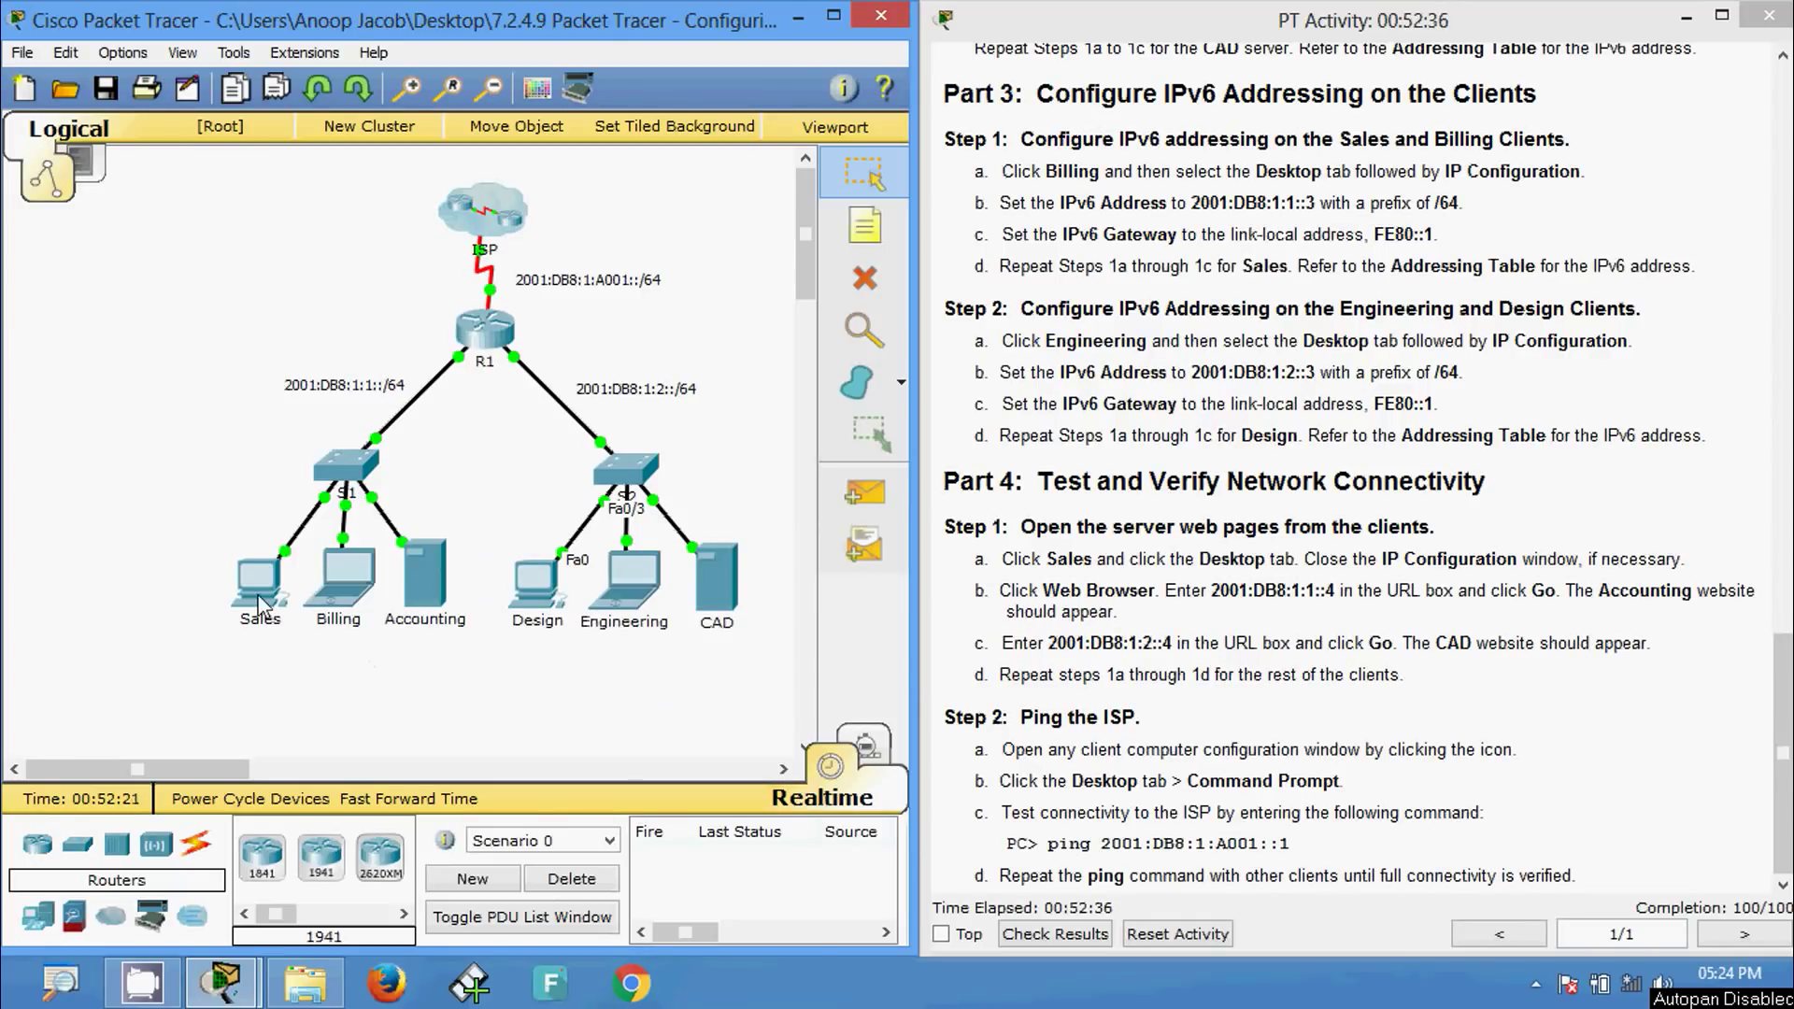
- Ping the ISP at 2001:DB8:1:A001::1 from the Sales client's command prompt, and close the client
left_click(260, 598)
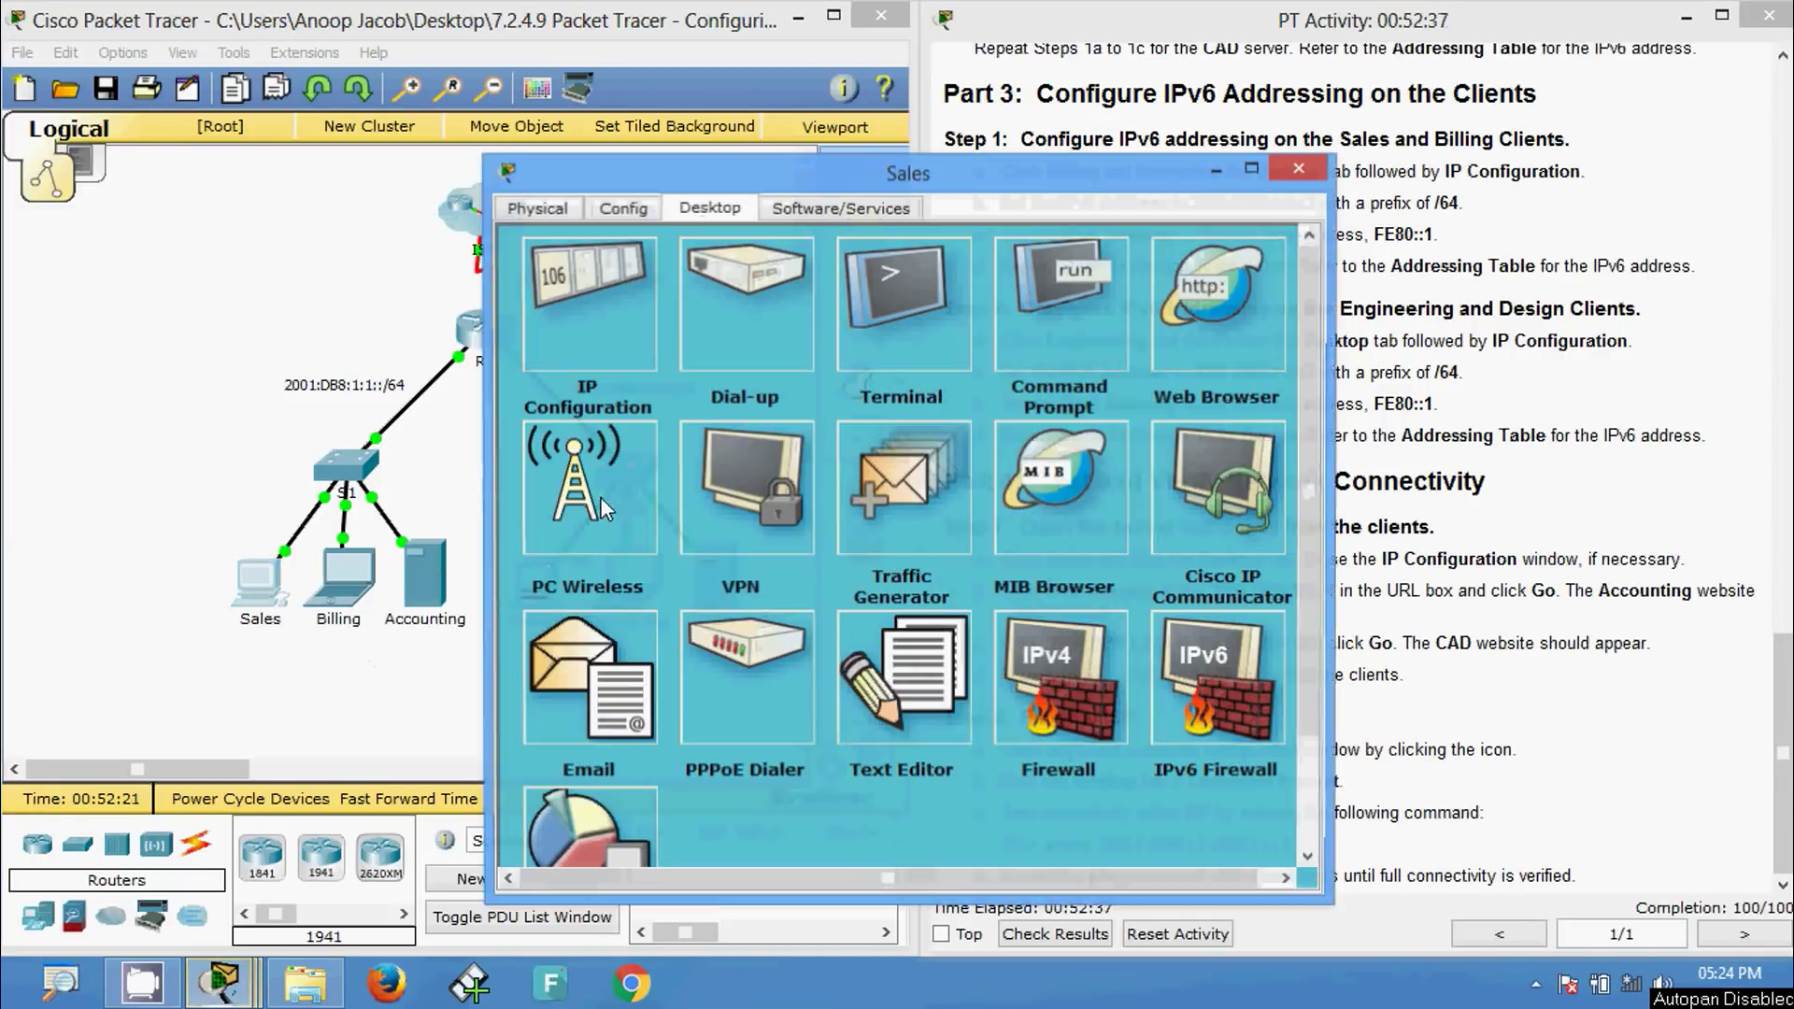
left_click(1041, 327)
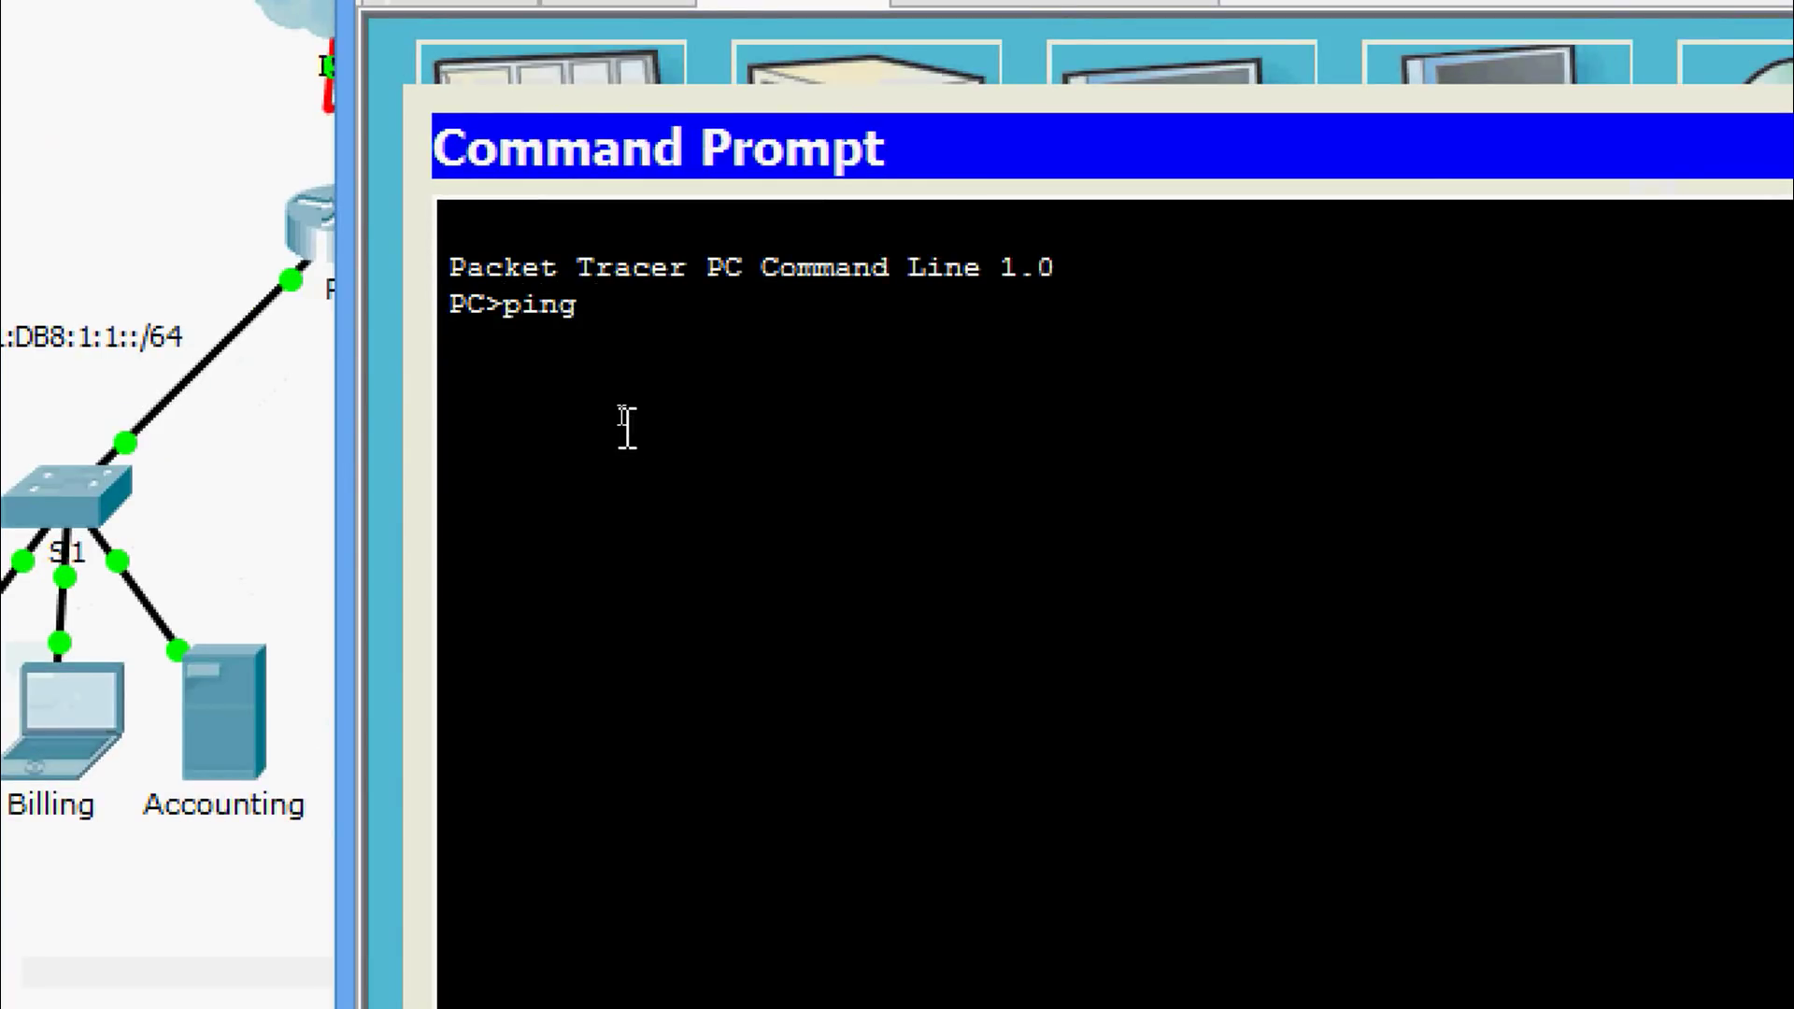
right_click(660, 286)
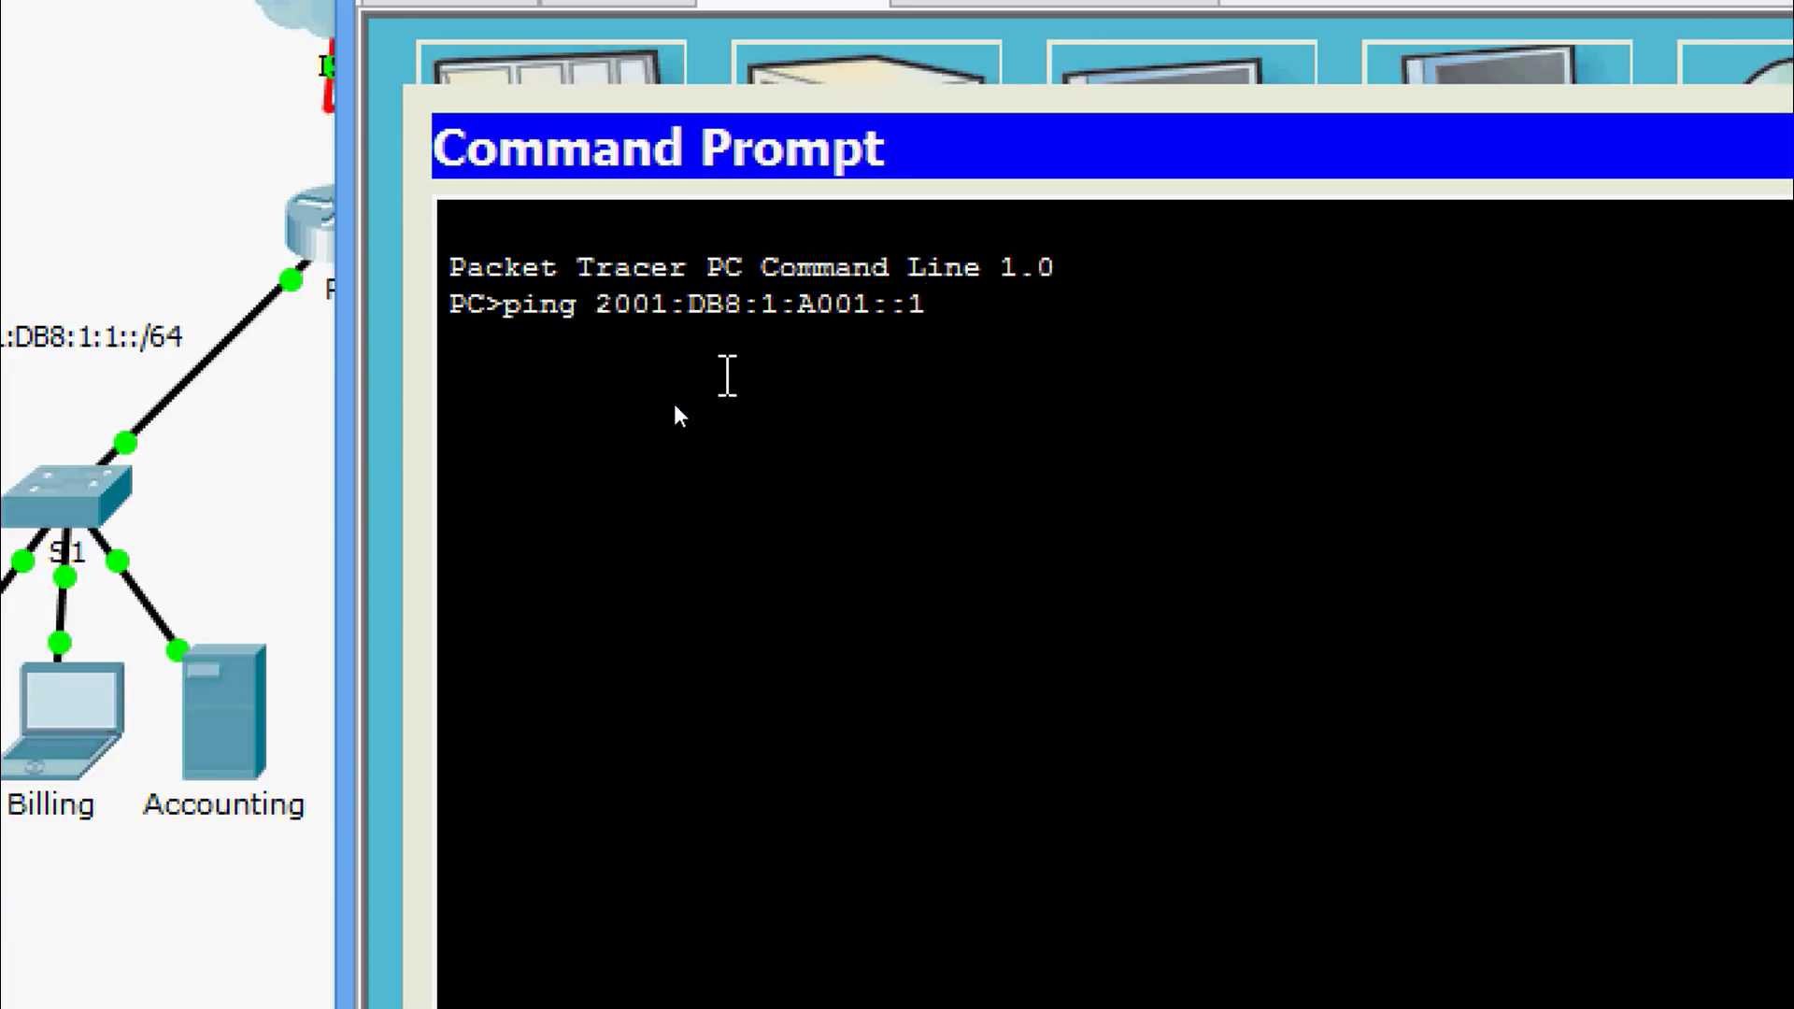
key("Return")
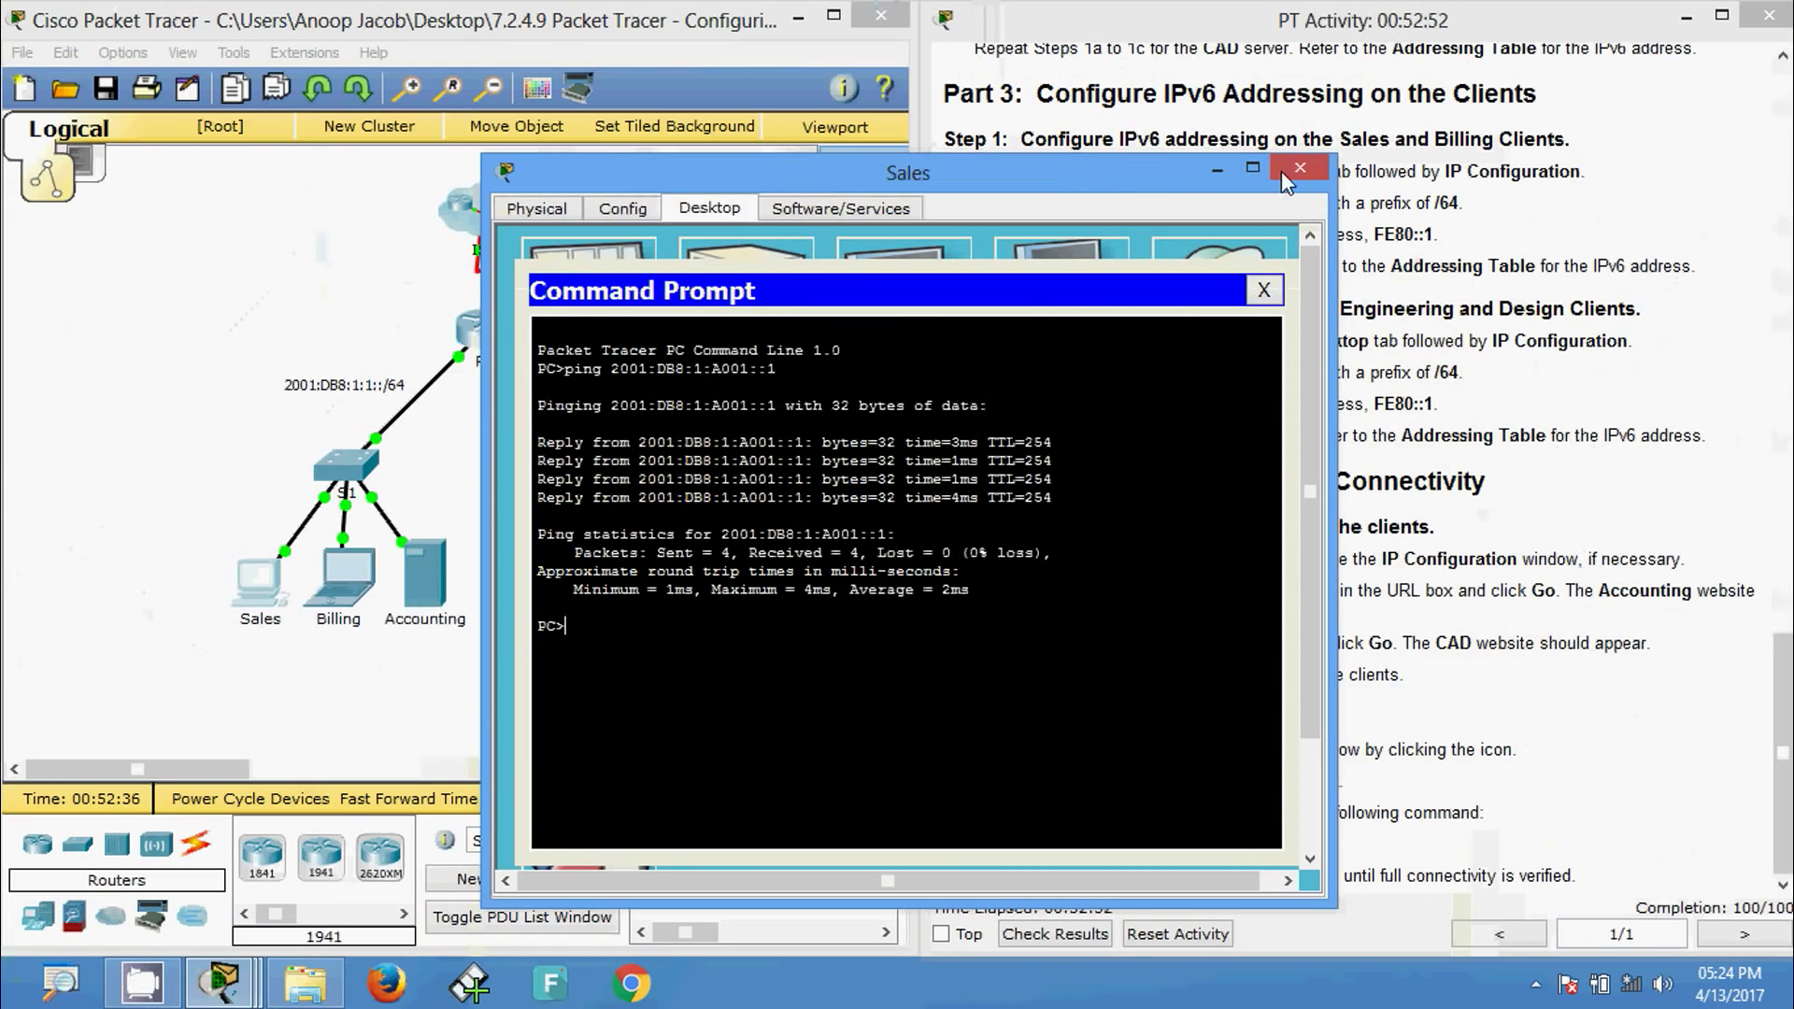
left_click(1312, 172)
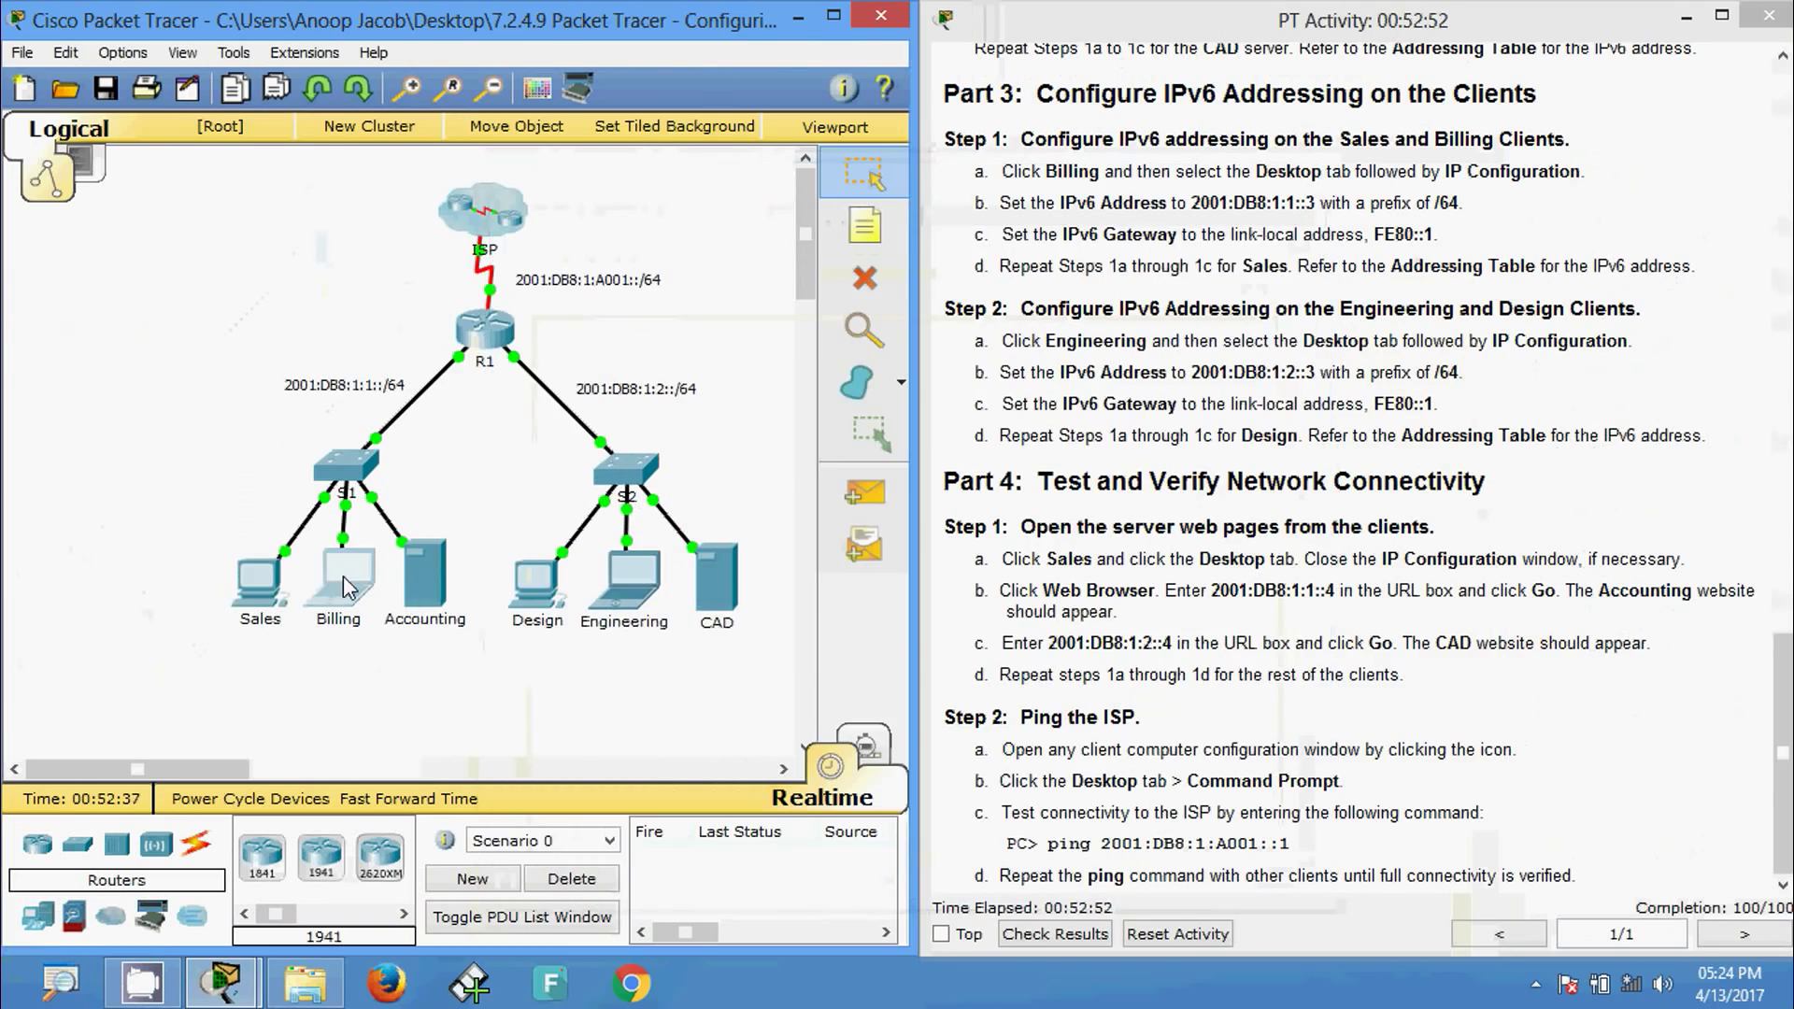
- Ping the ISP at 2001:DB8:1:A001::1 from the Billing client's command prompt, and close the client
left_click(344, 576)
left_click(1051, 339)
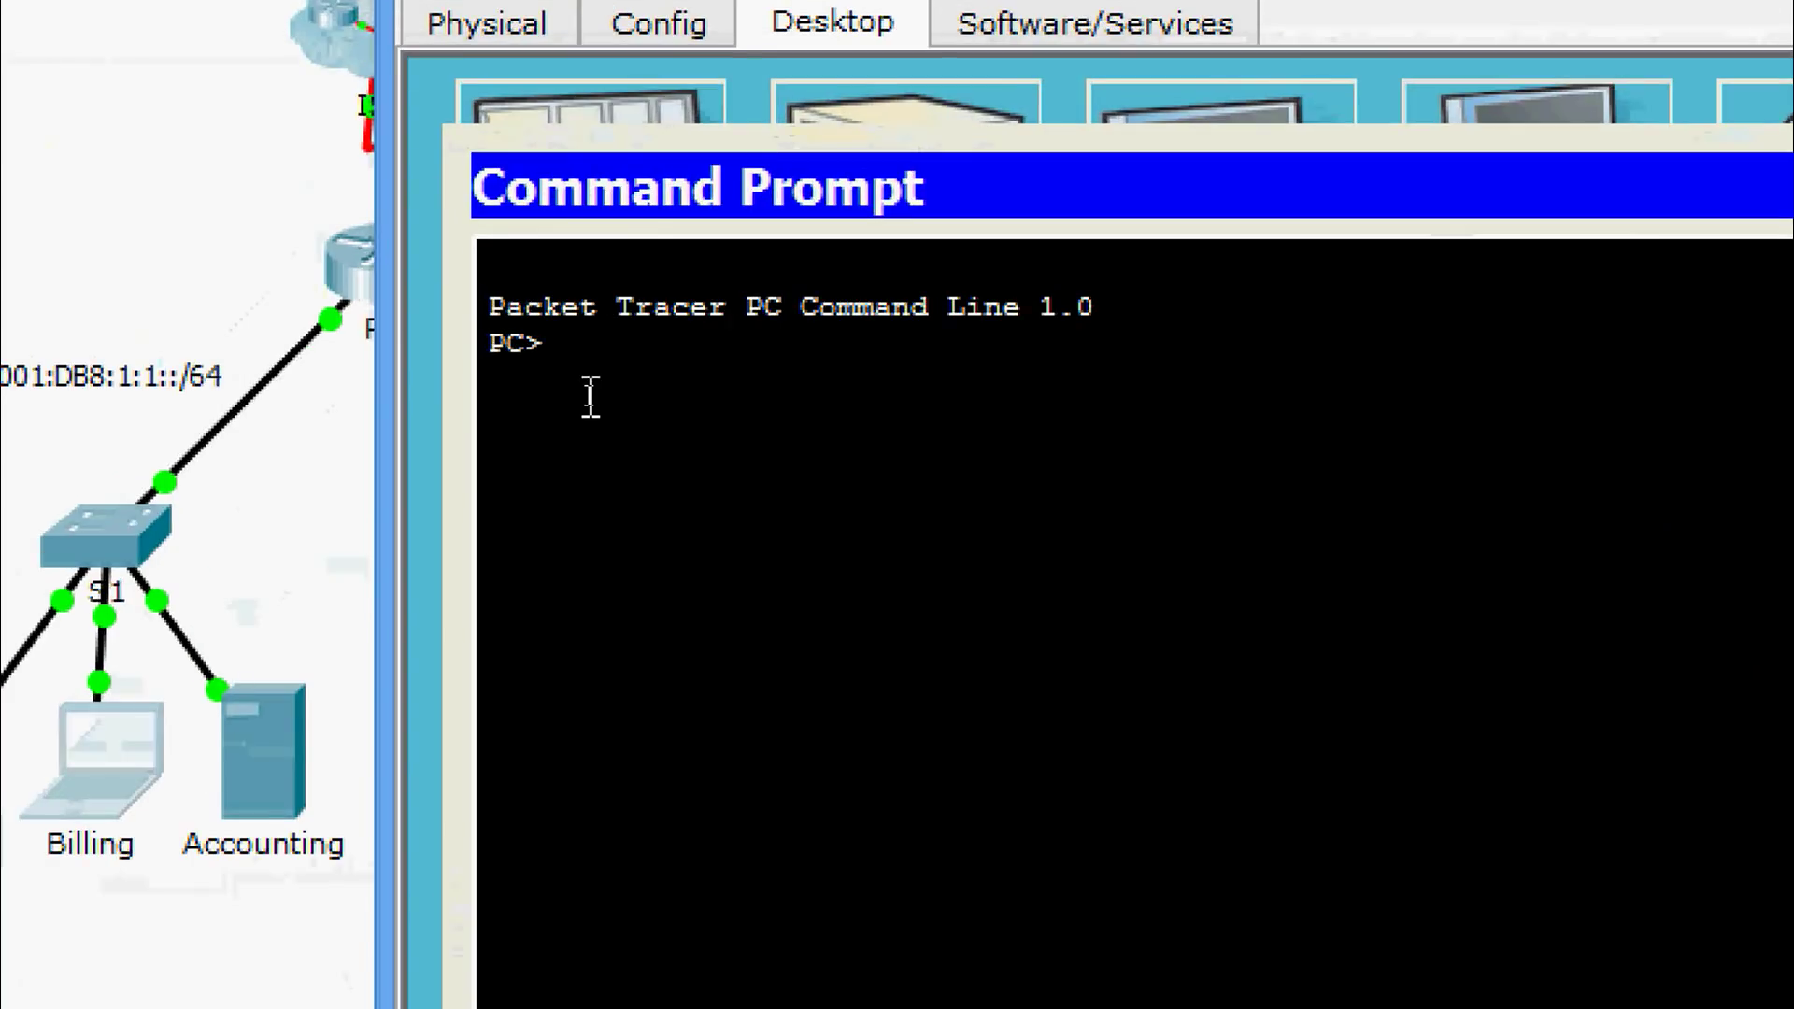
type("ping")
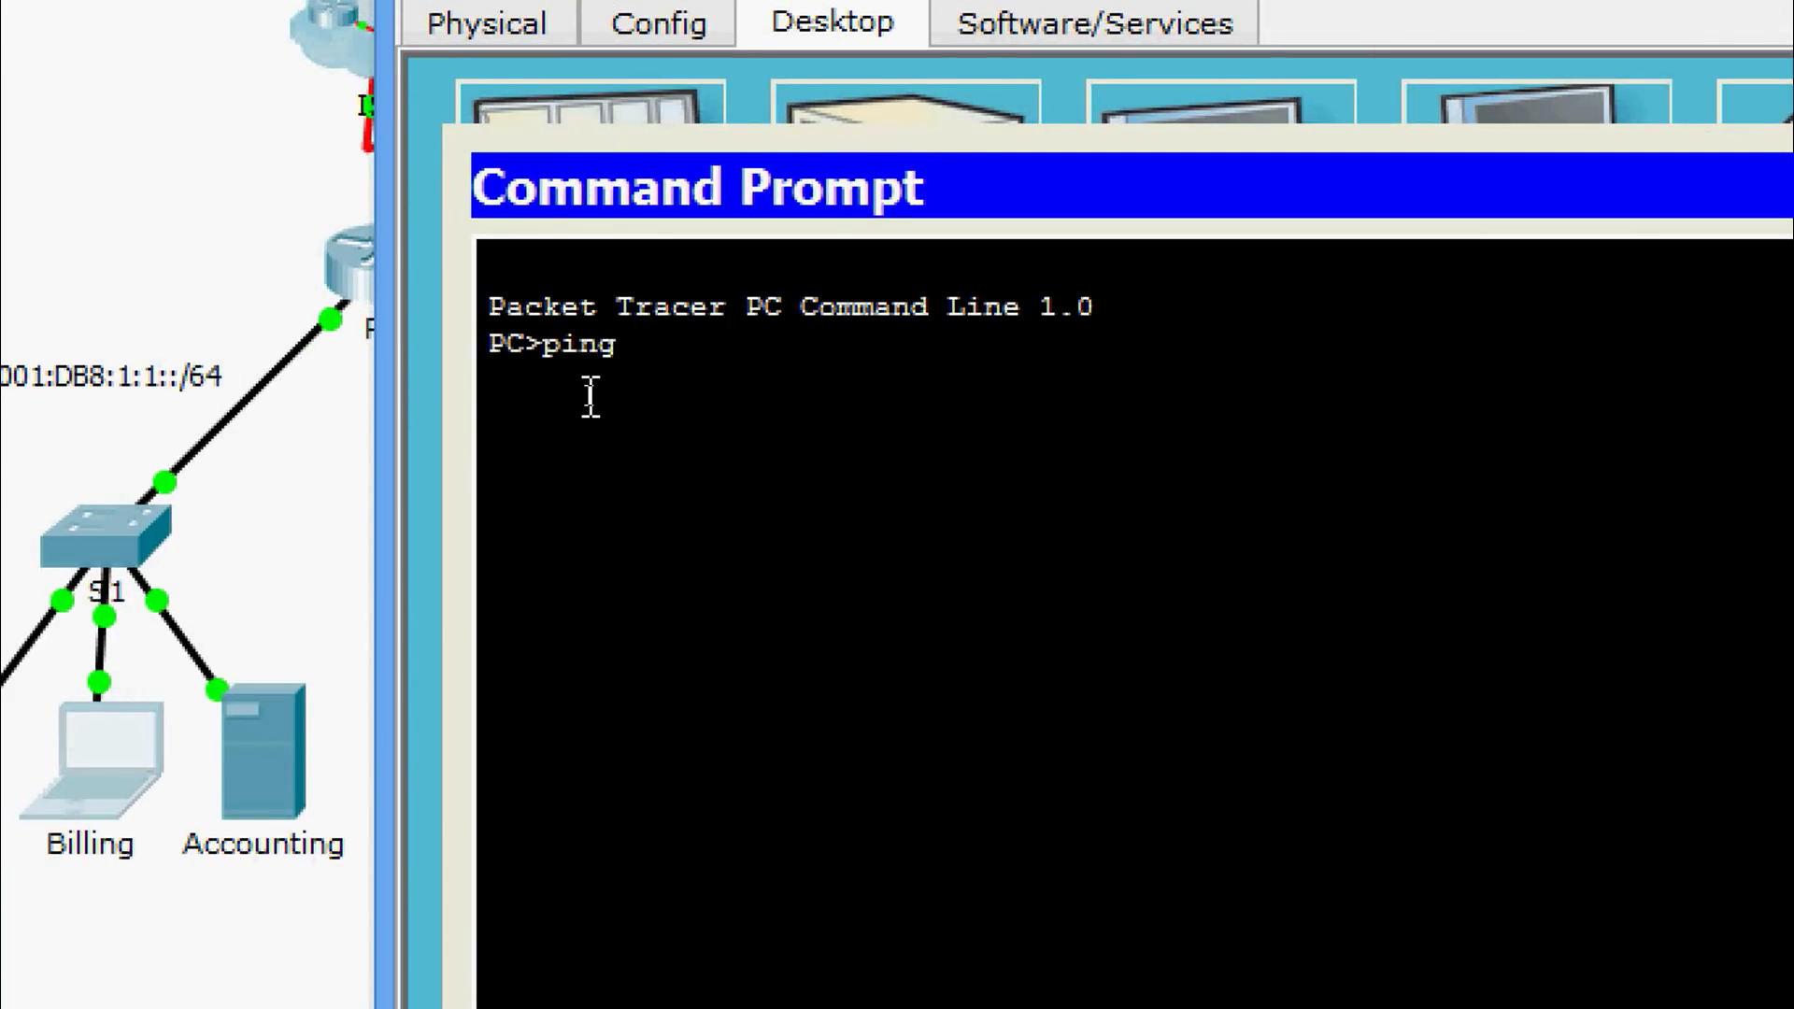
right_click(641, 341)
left_click(699, 439)
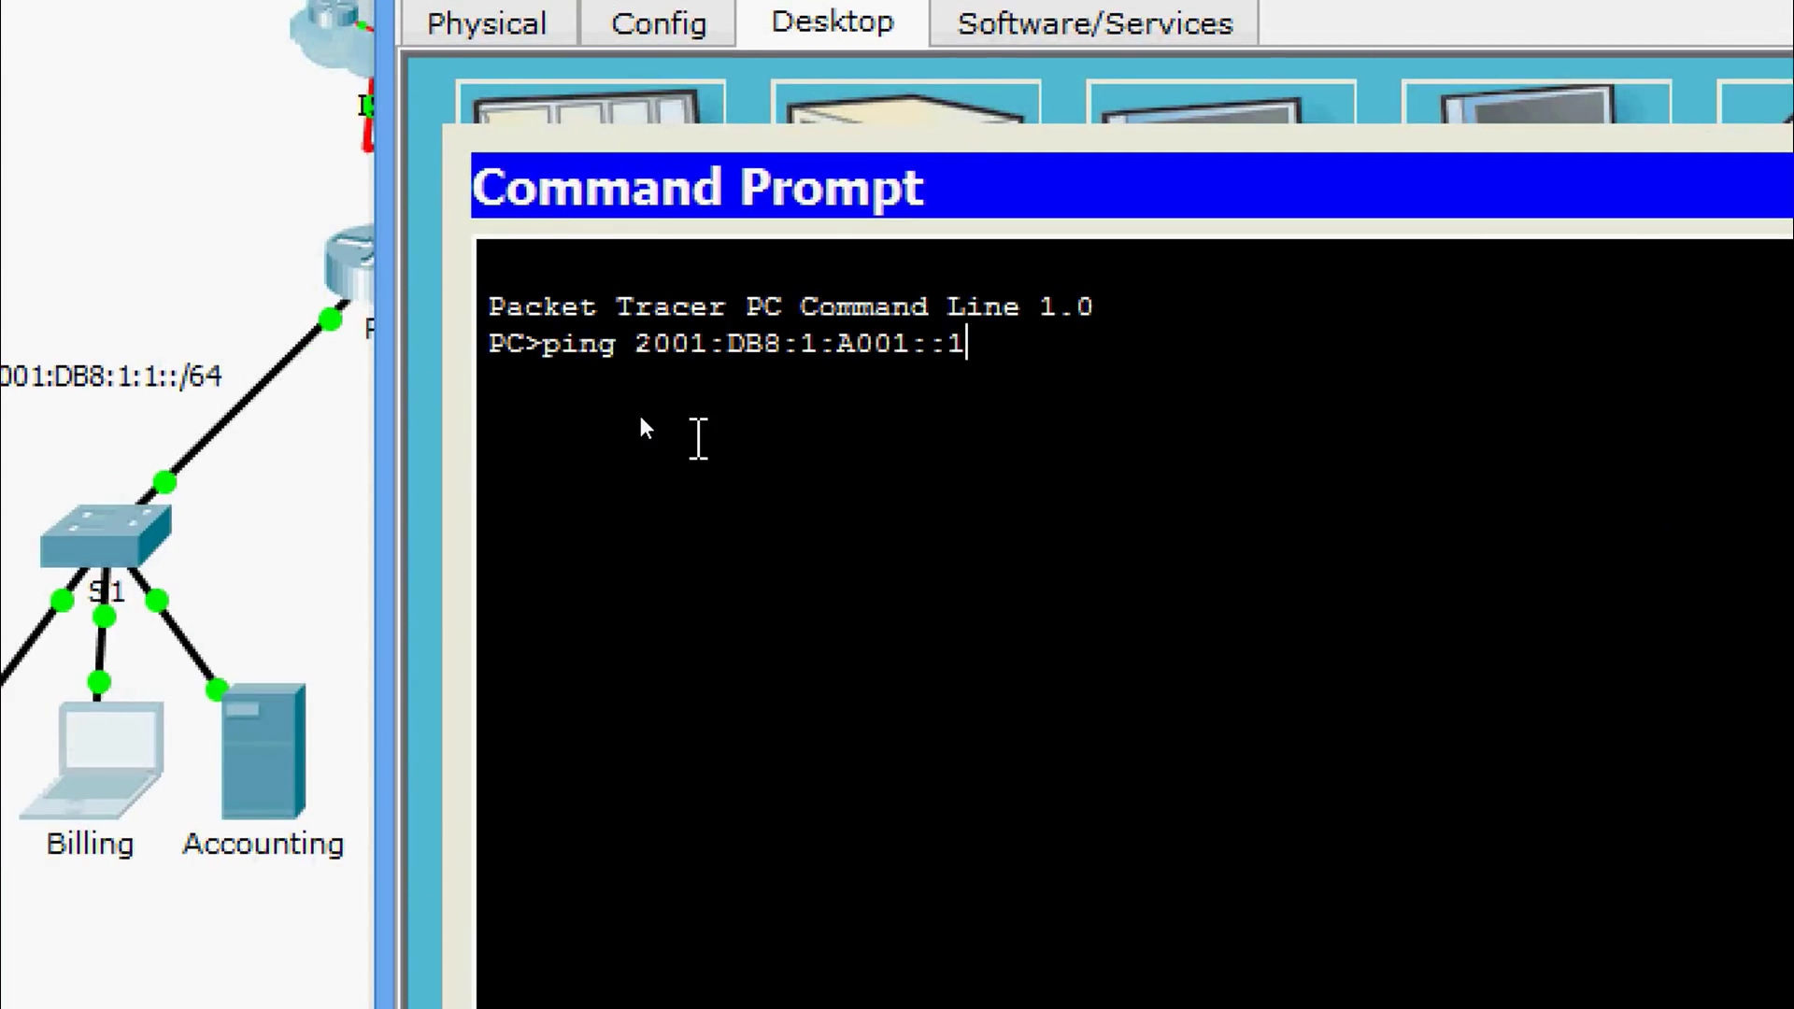
key("Return")
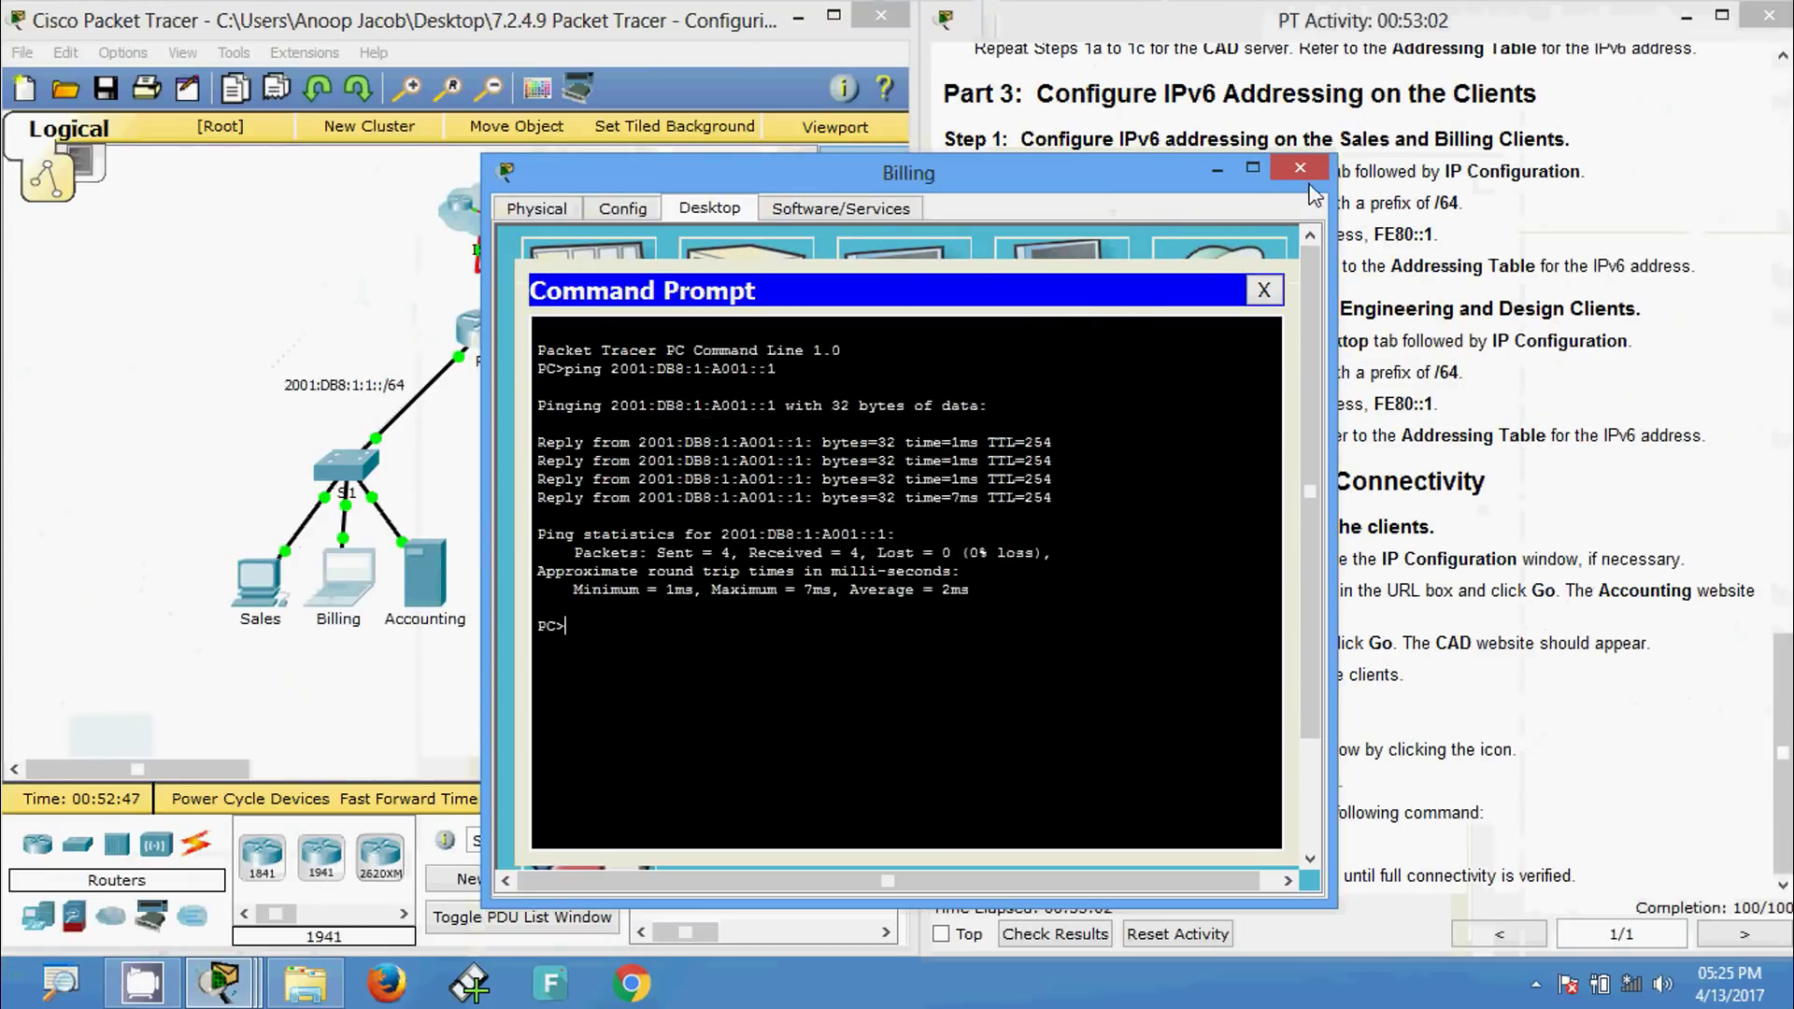
left_click(1300, 169)
- Ping the ISP at 2001:DB8:1:A001::1 from the Accounting server's command prompt, and close the server
left_click(426, 575)
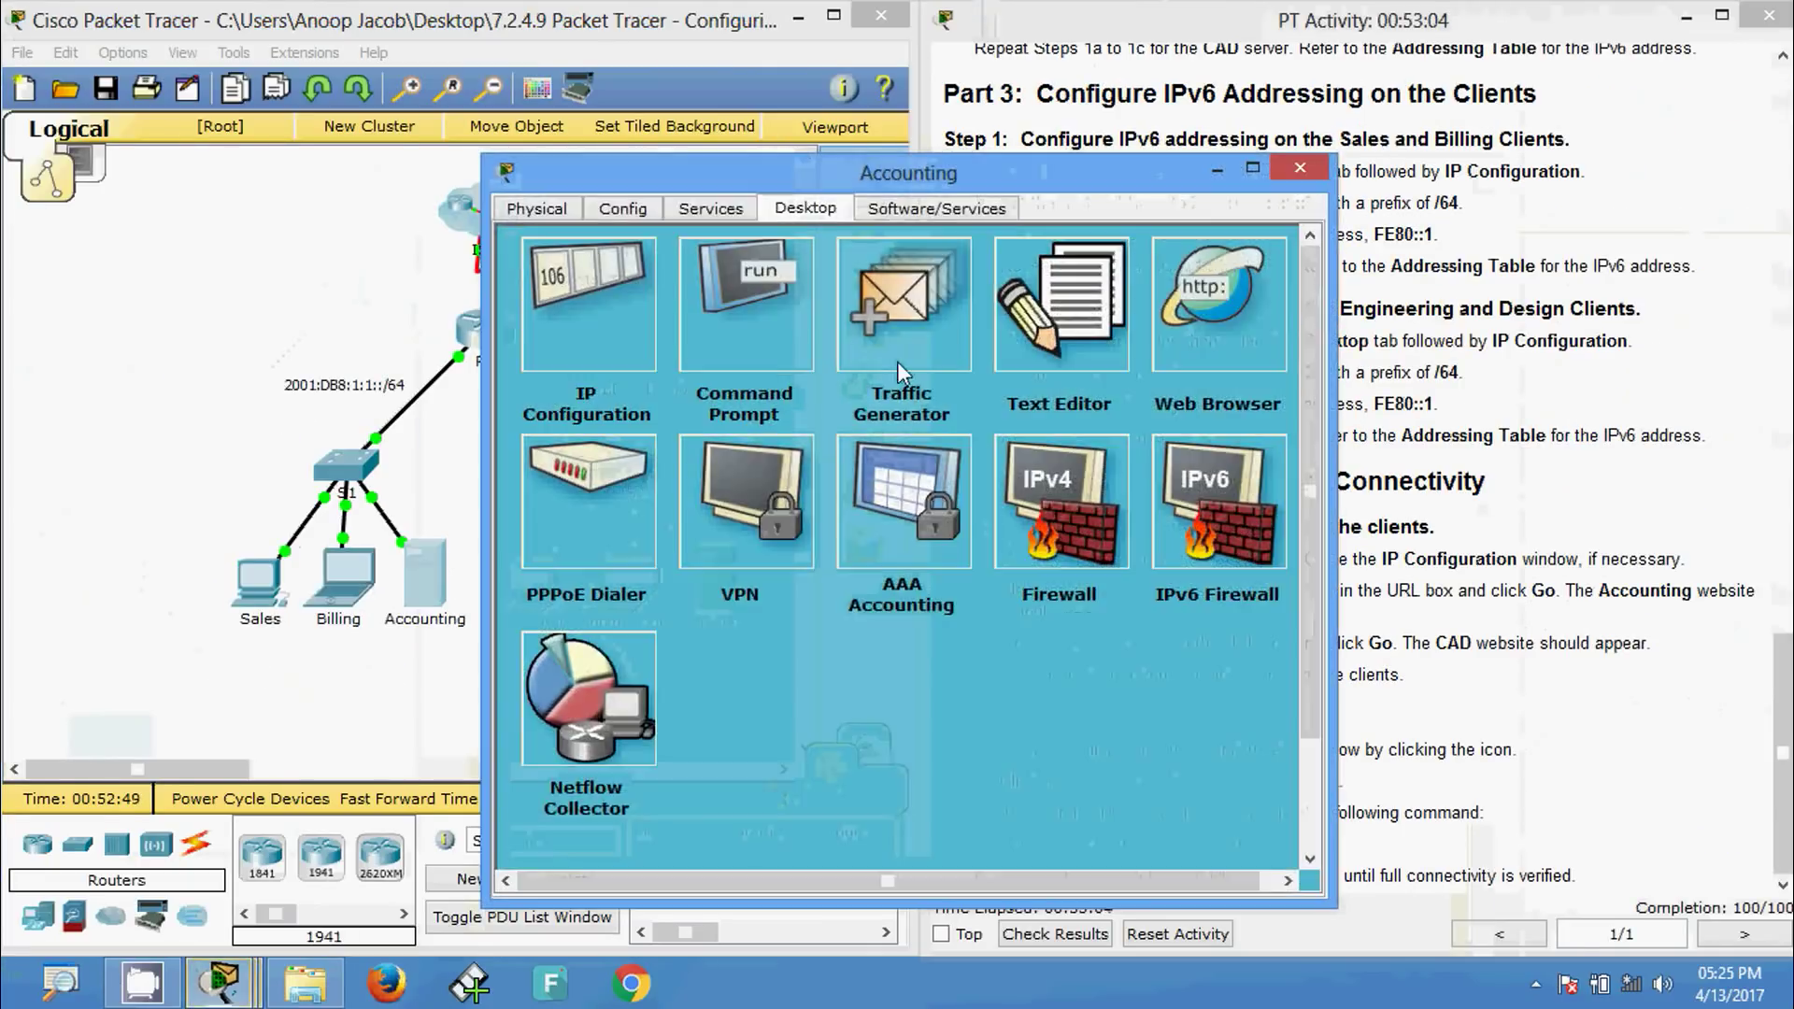
left_click(780, 332)
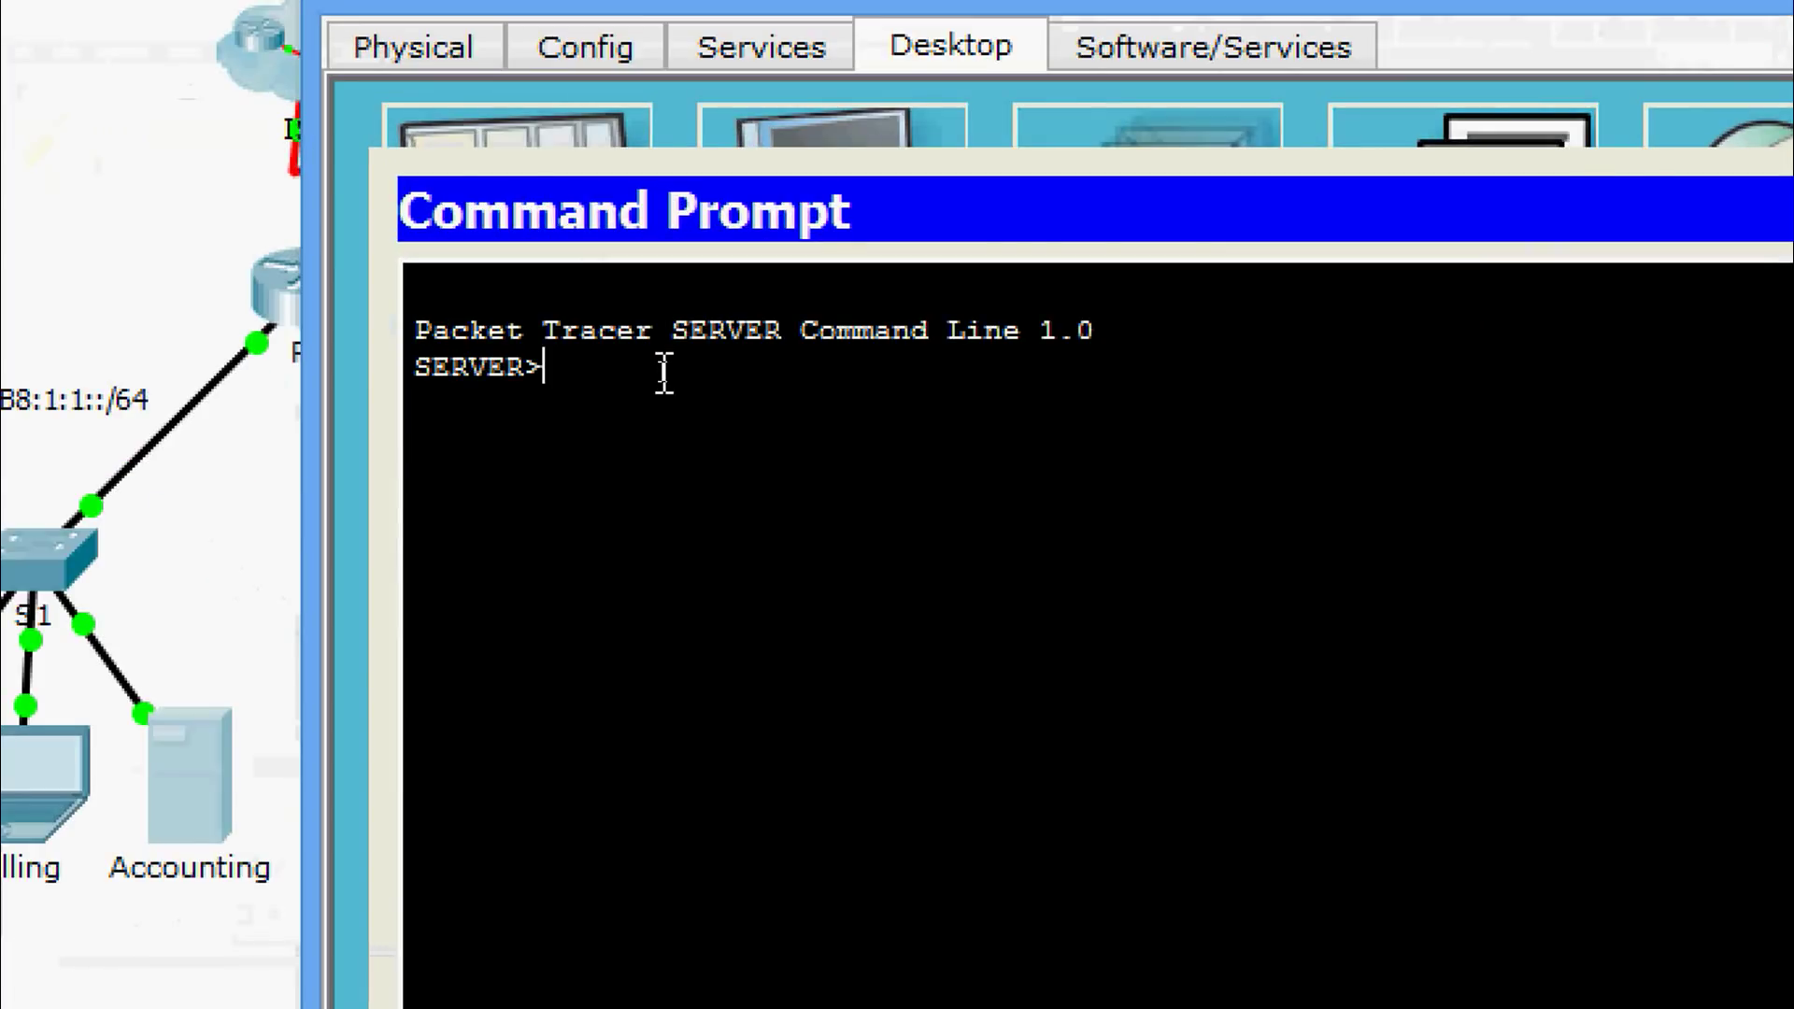
type("ping")
right_click(663, 372)
left_click(719, 462)
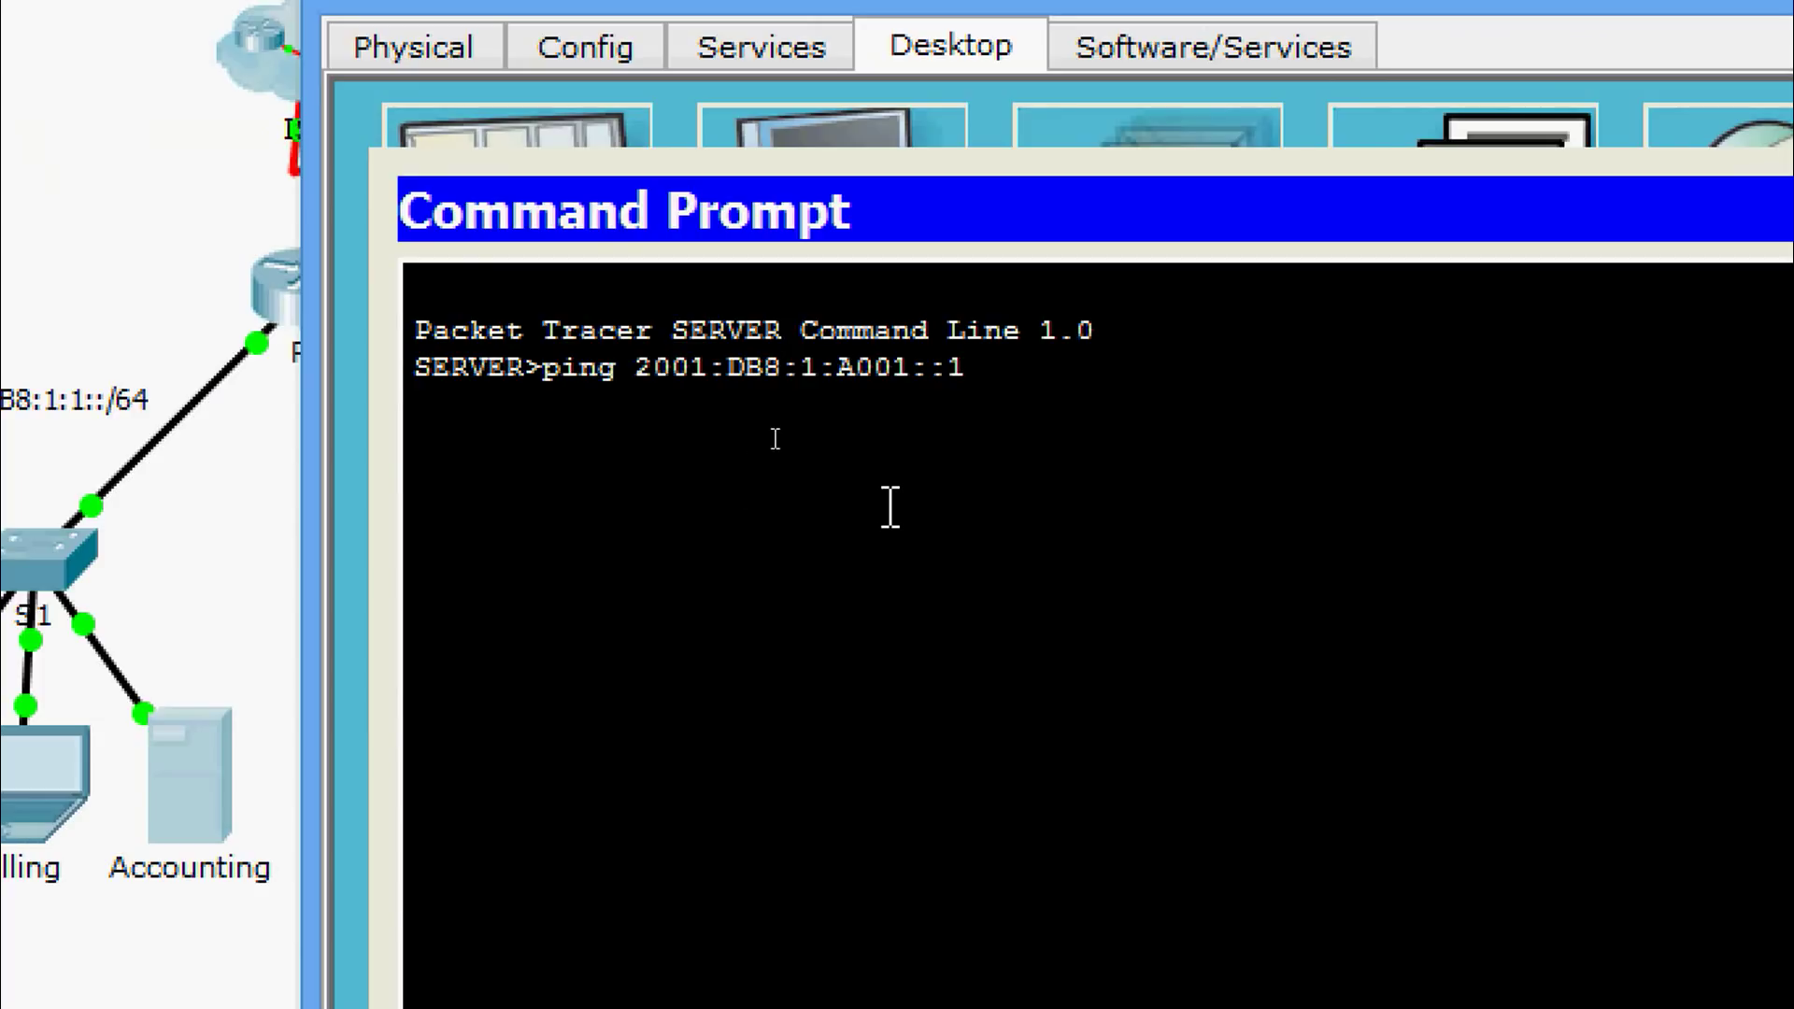
key("Return")
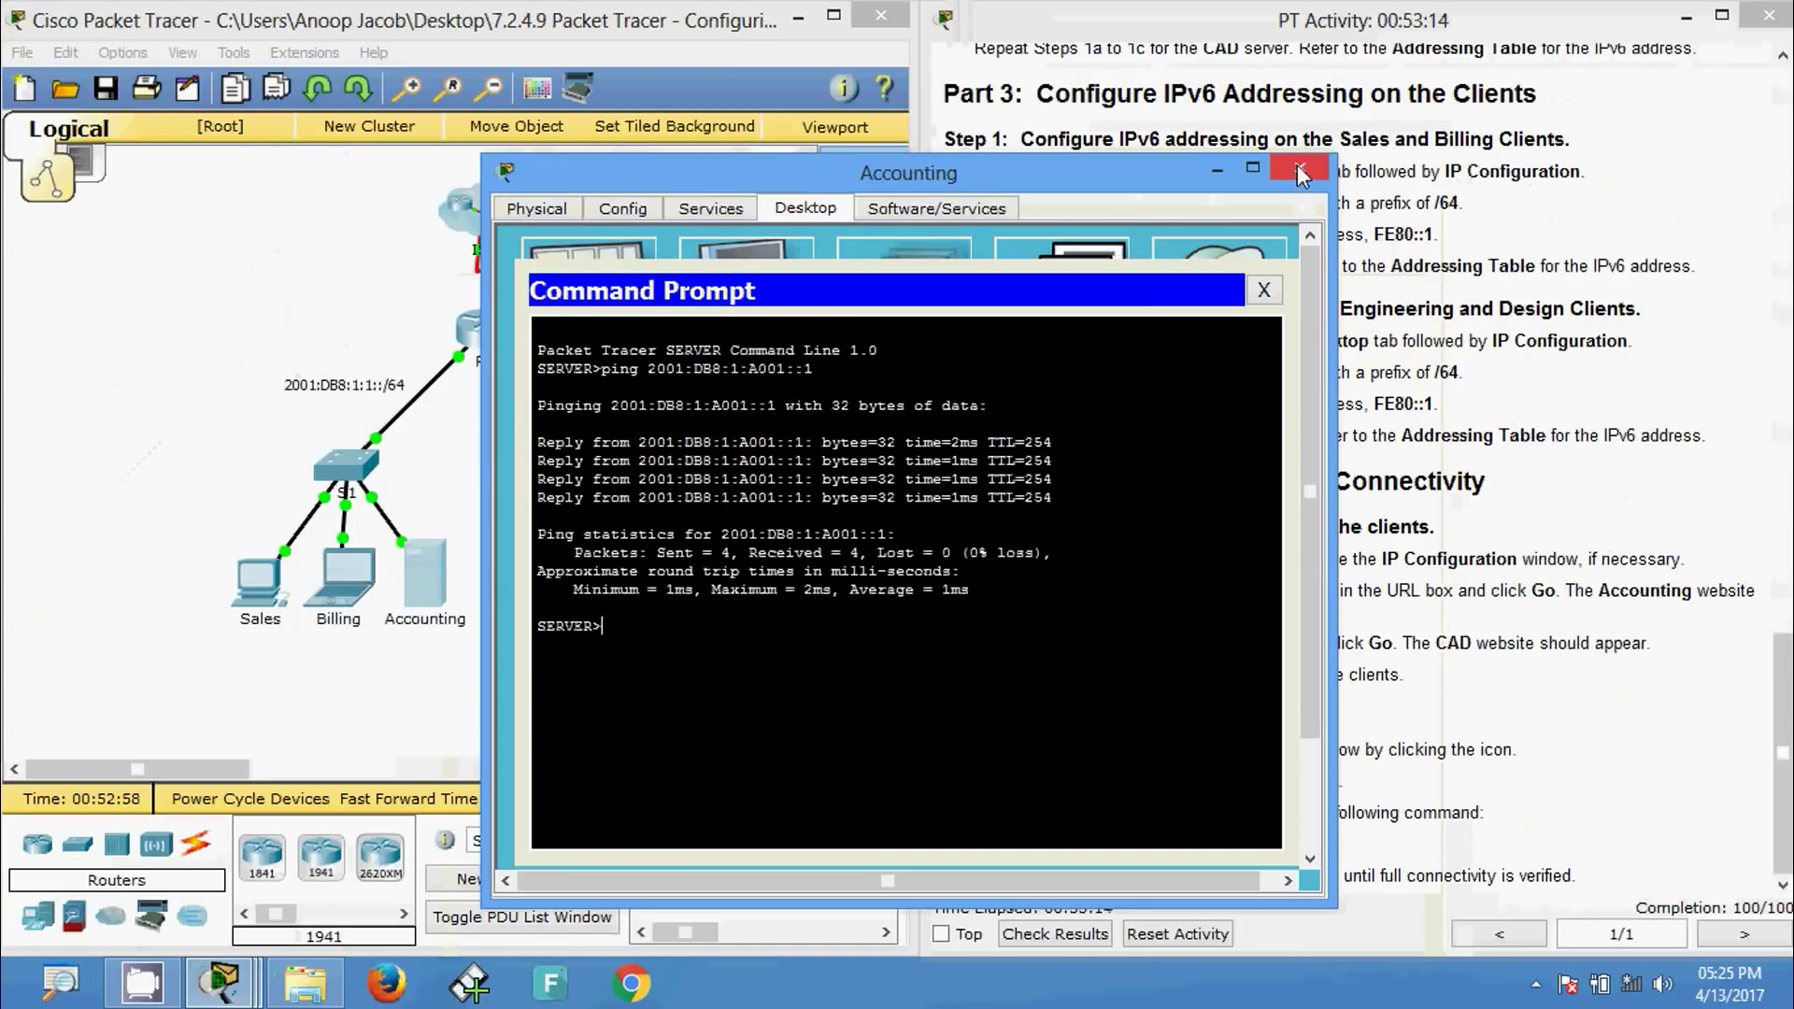
left_click(1298, 167)
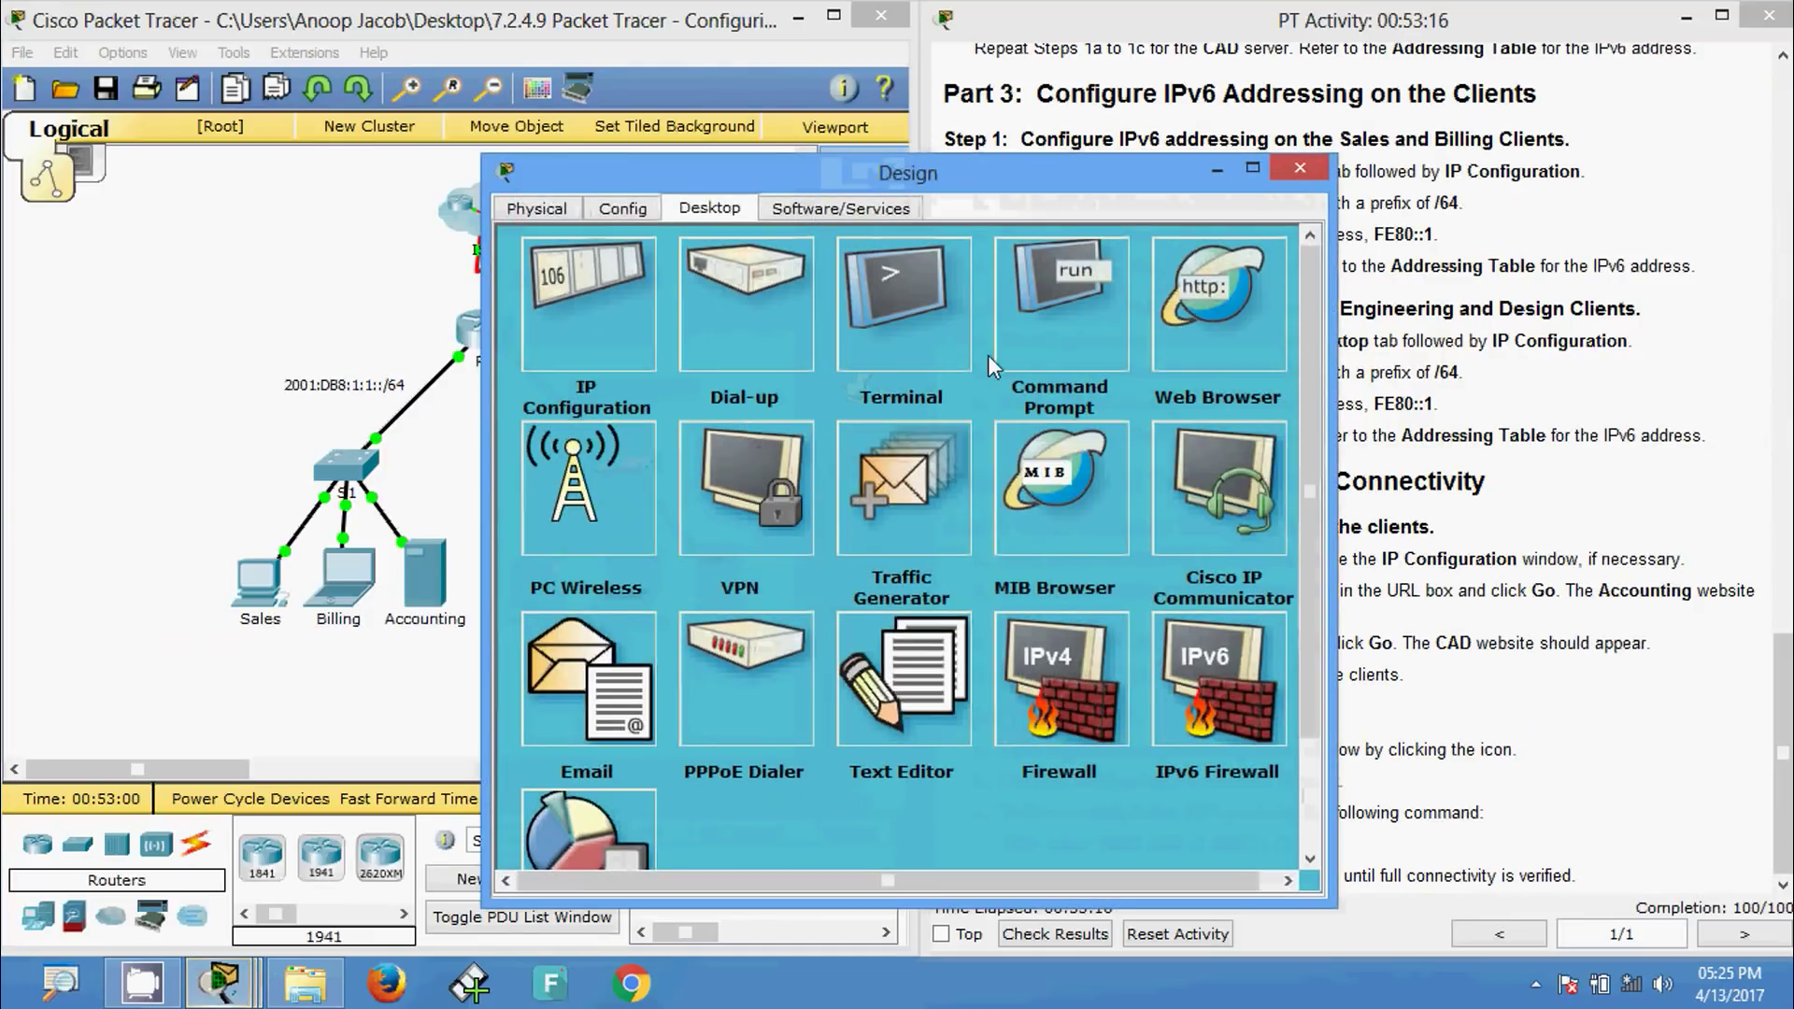
- Ping the ISP at 2001:DB8:1:A001::1 from the Design client's command prompt, and close the client
left_click(1056, 323)
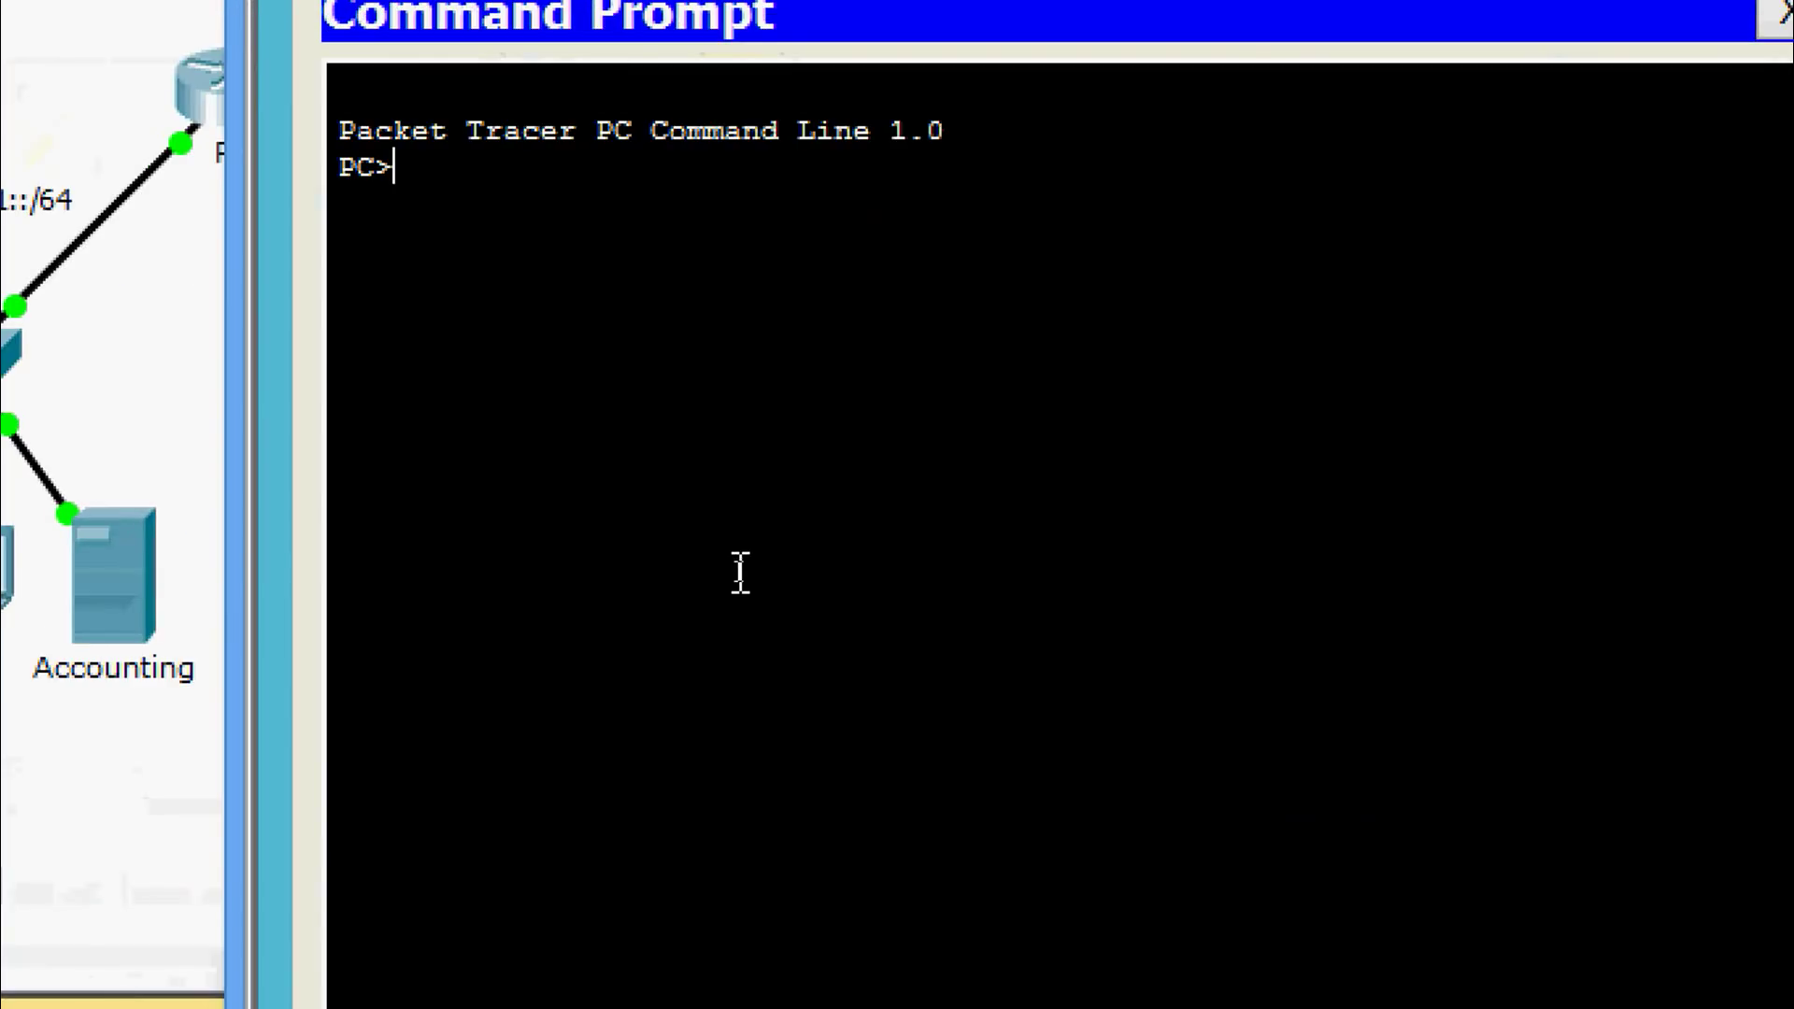
type("ping")
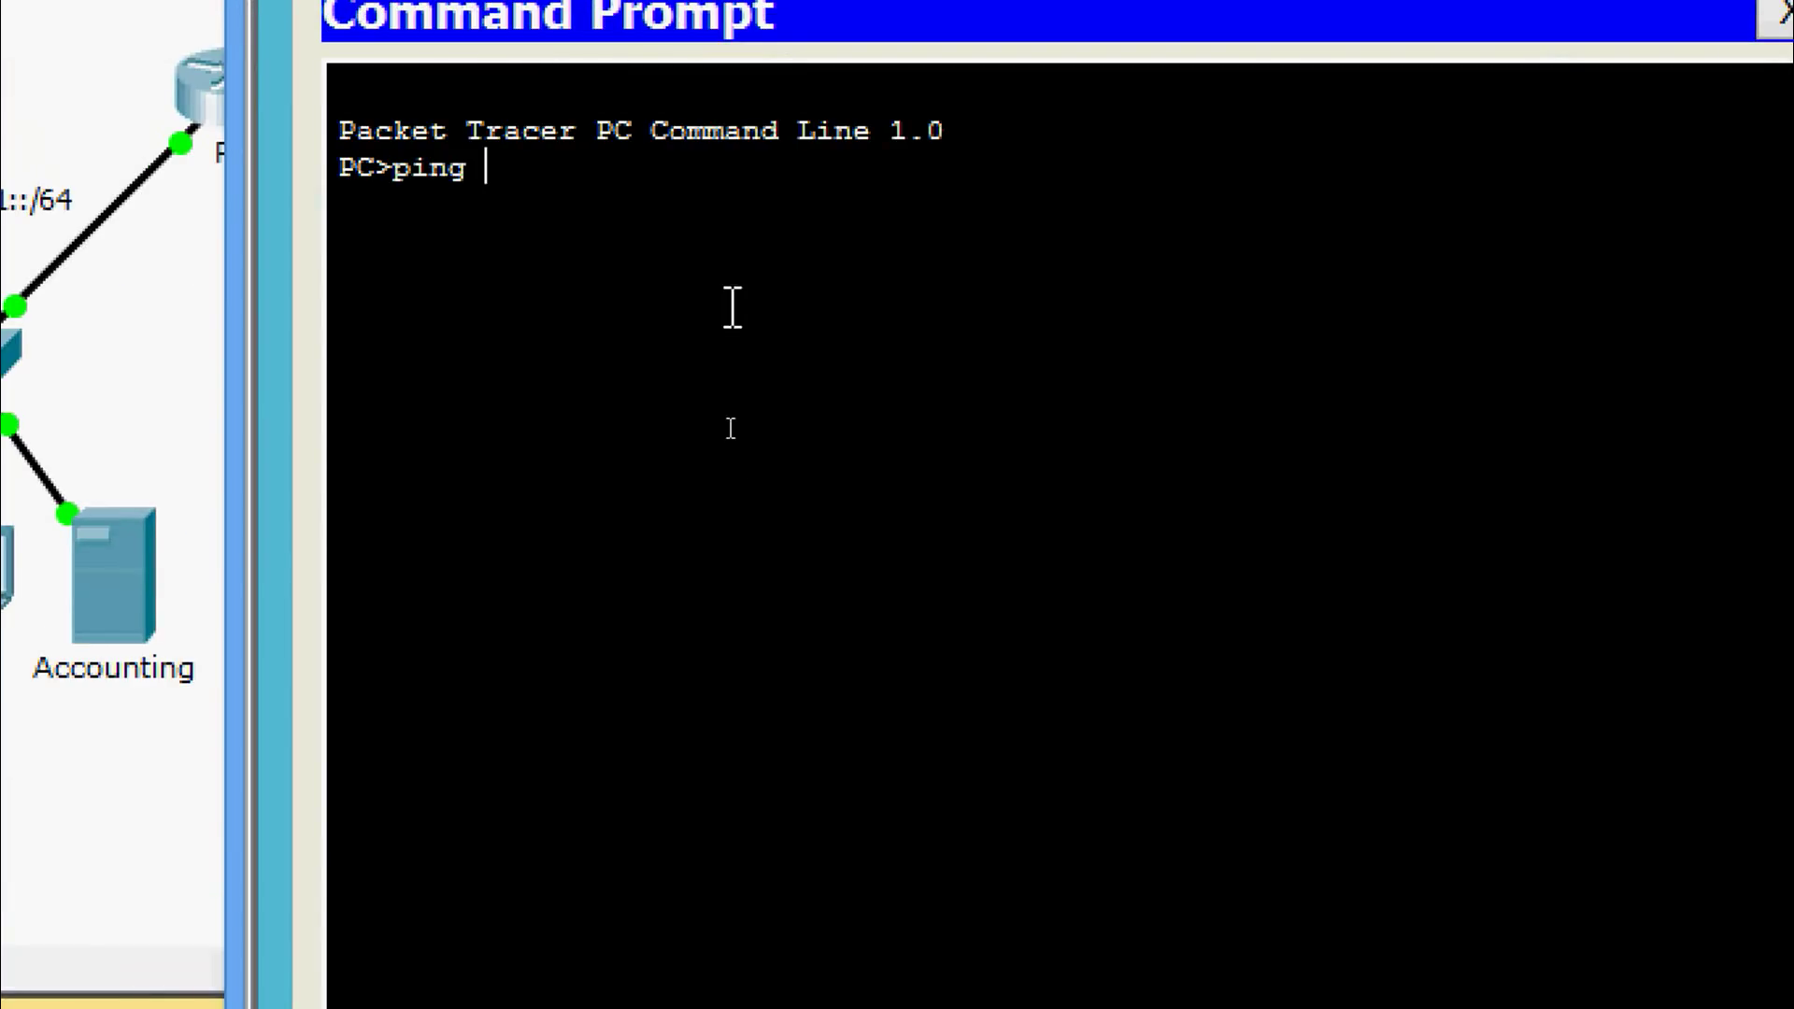
right_click(712, 174)
left_click(745, 262)
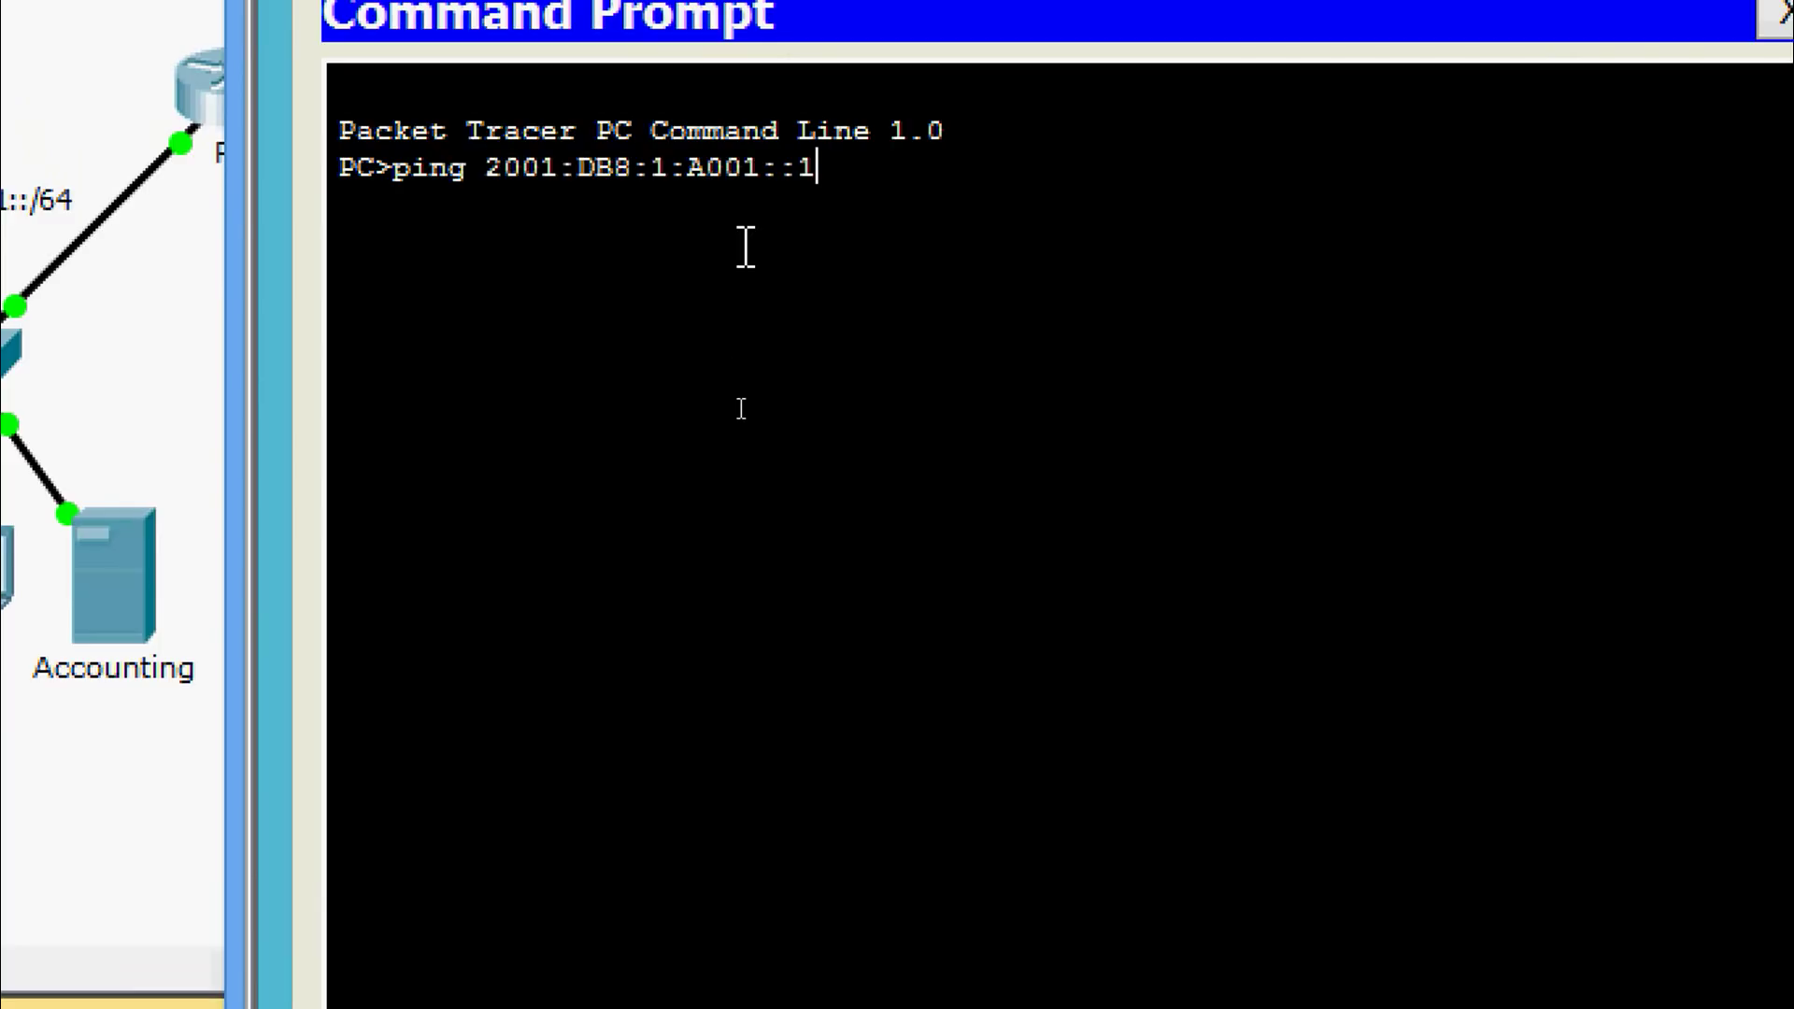
key("Return")
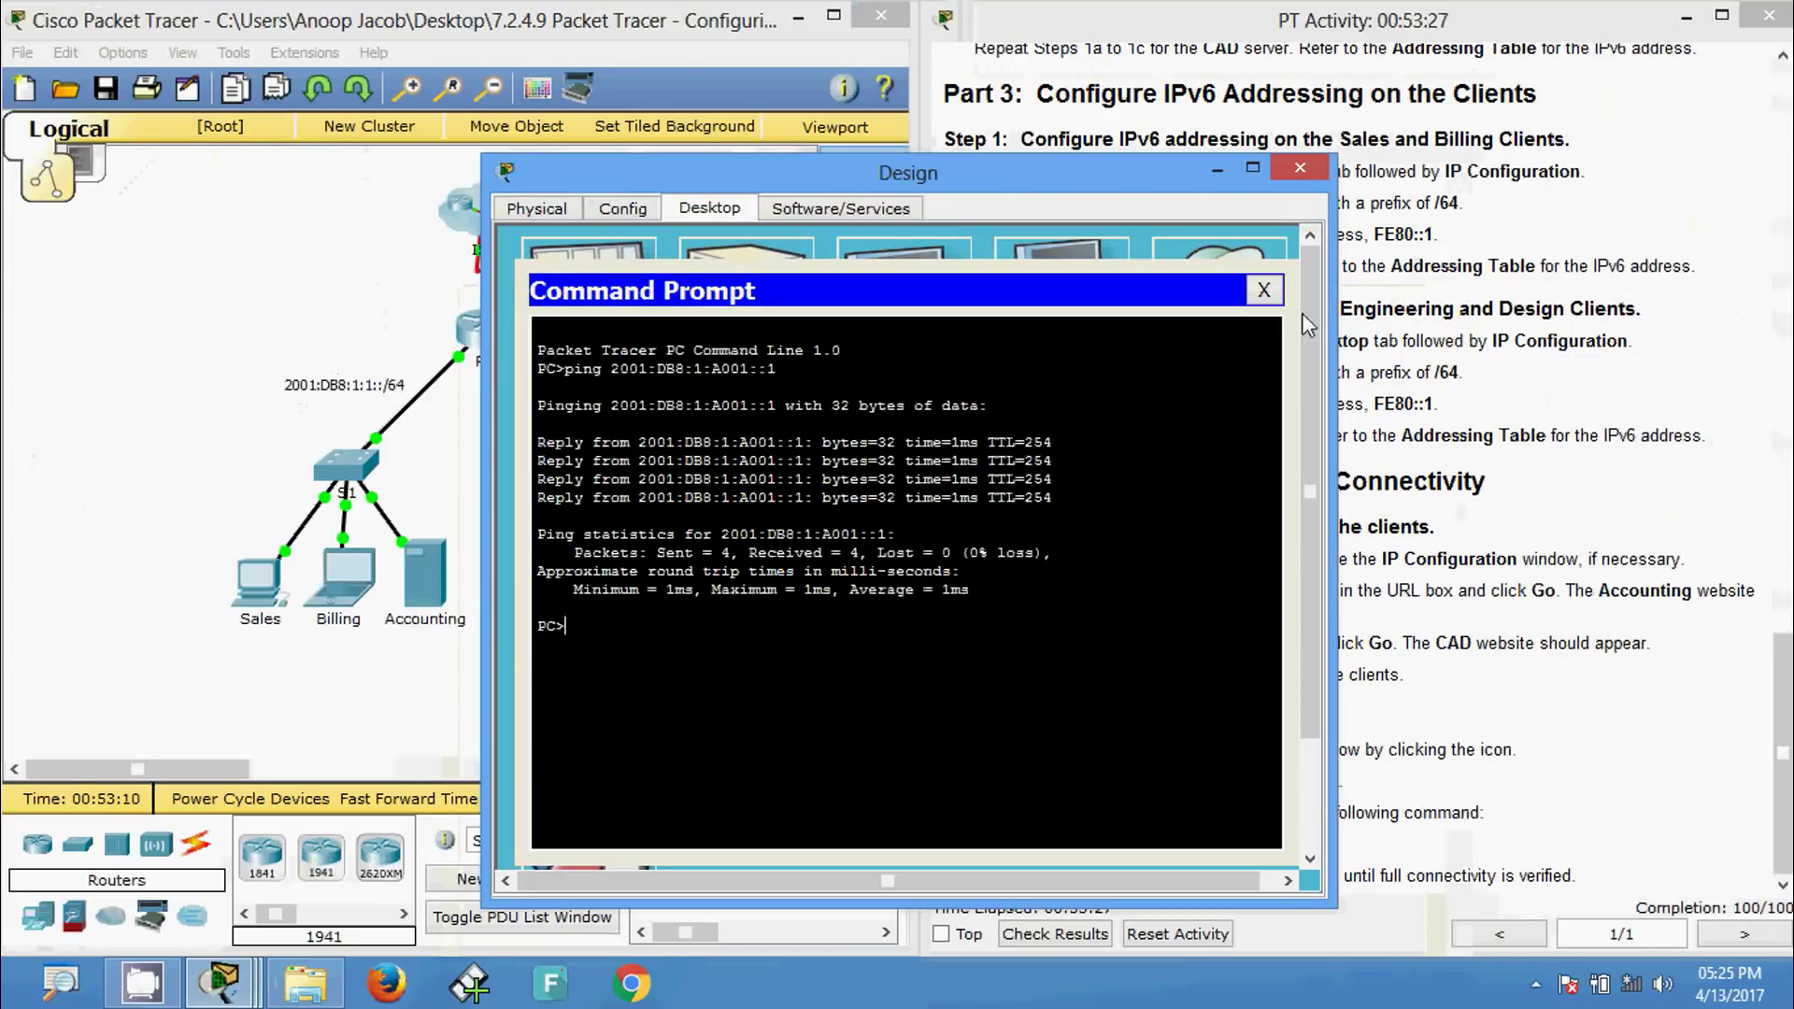
left_click(1319, 161)
- Ping the ISP at 2001:DB8:1:A001::1 from the Engineering client's command prompt, and close the client
left_click(643, 566)
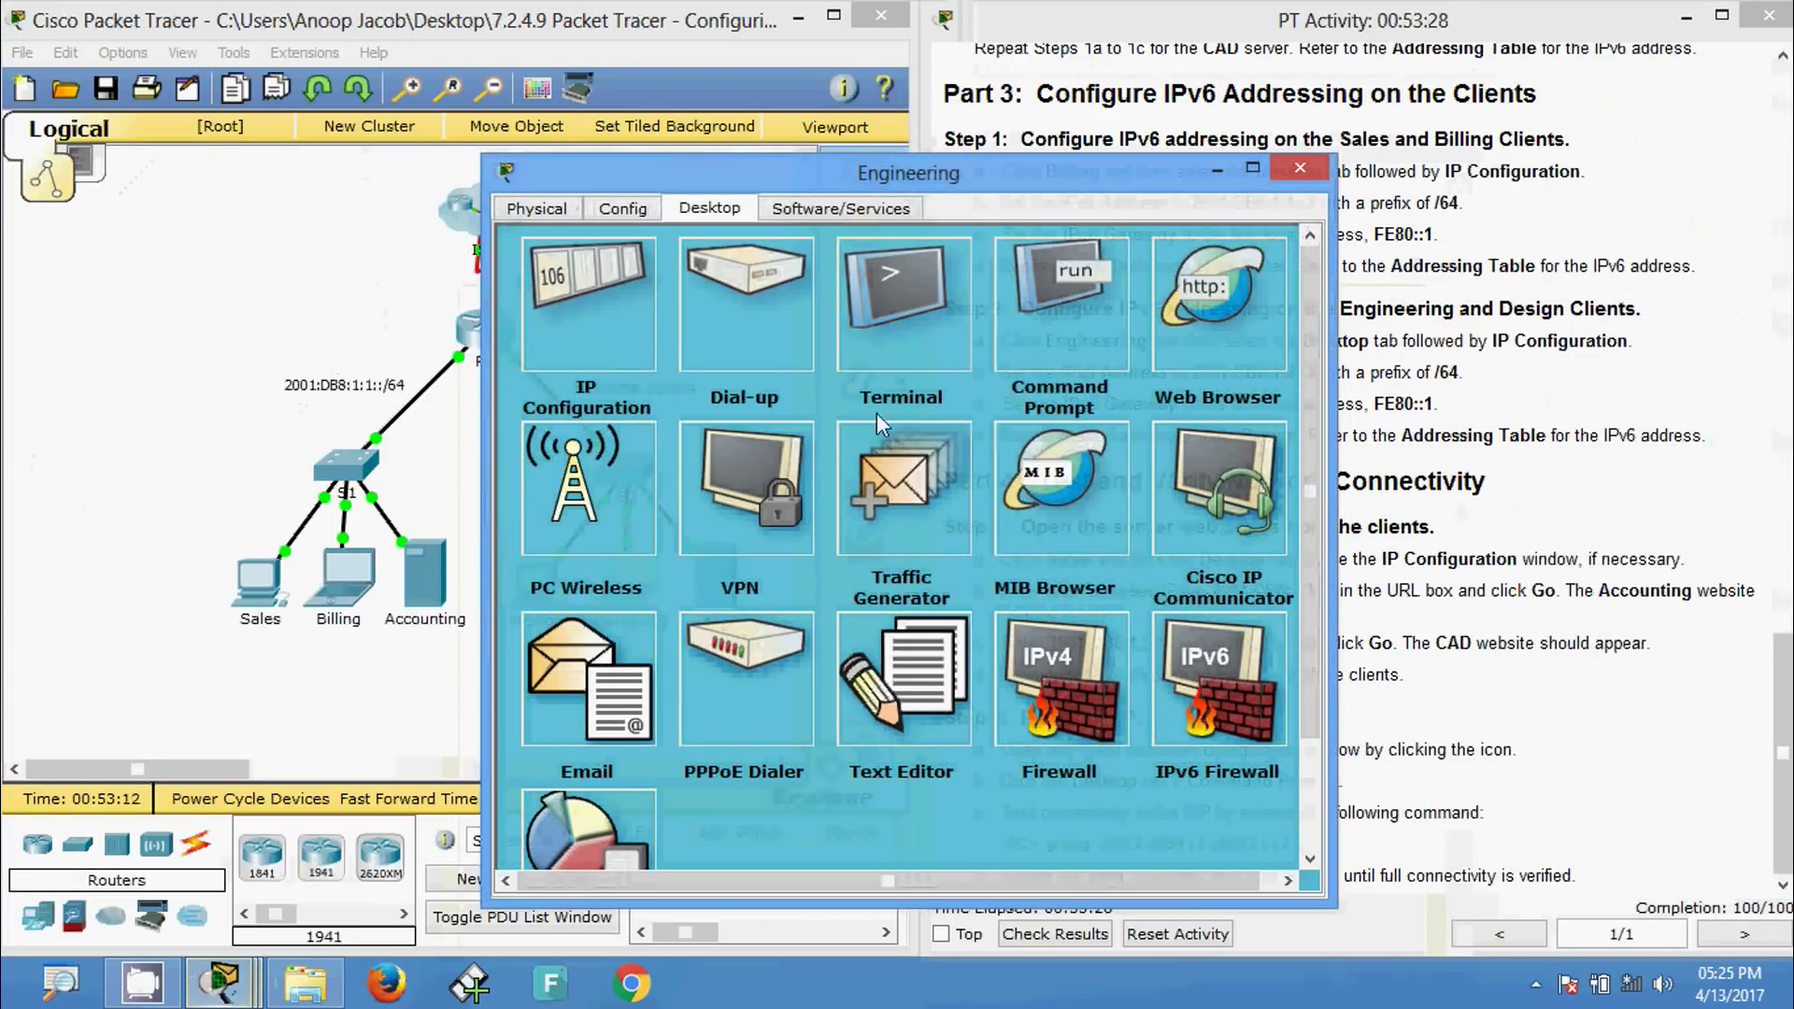
left_click(1009, 346)
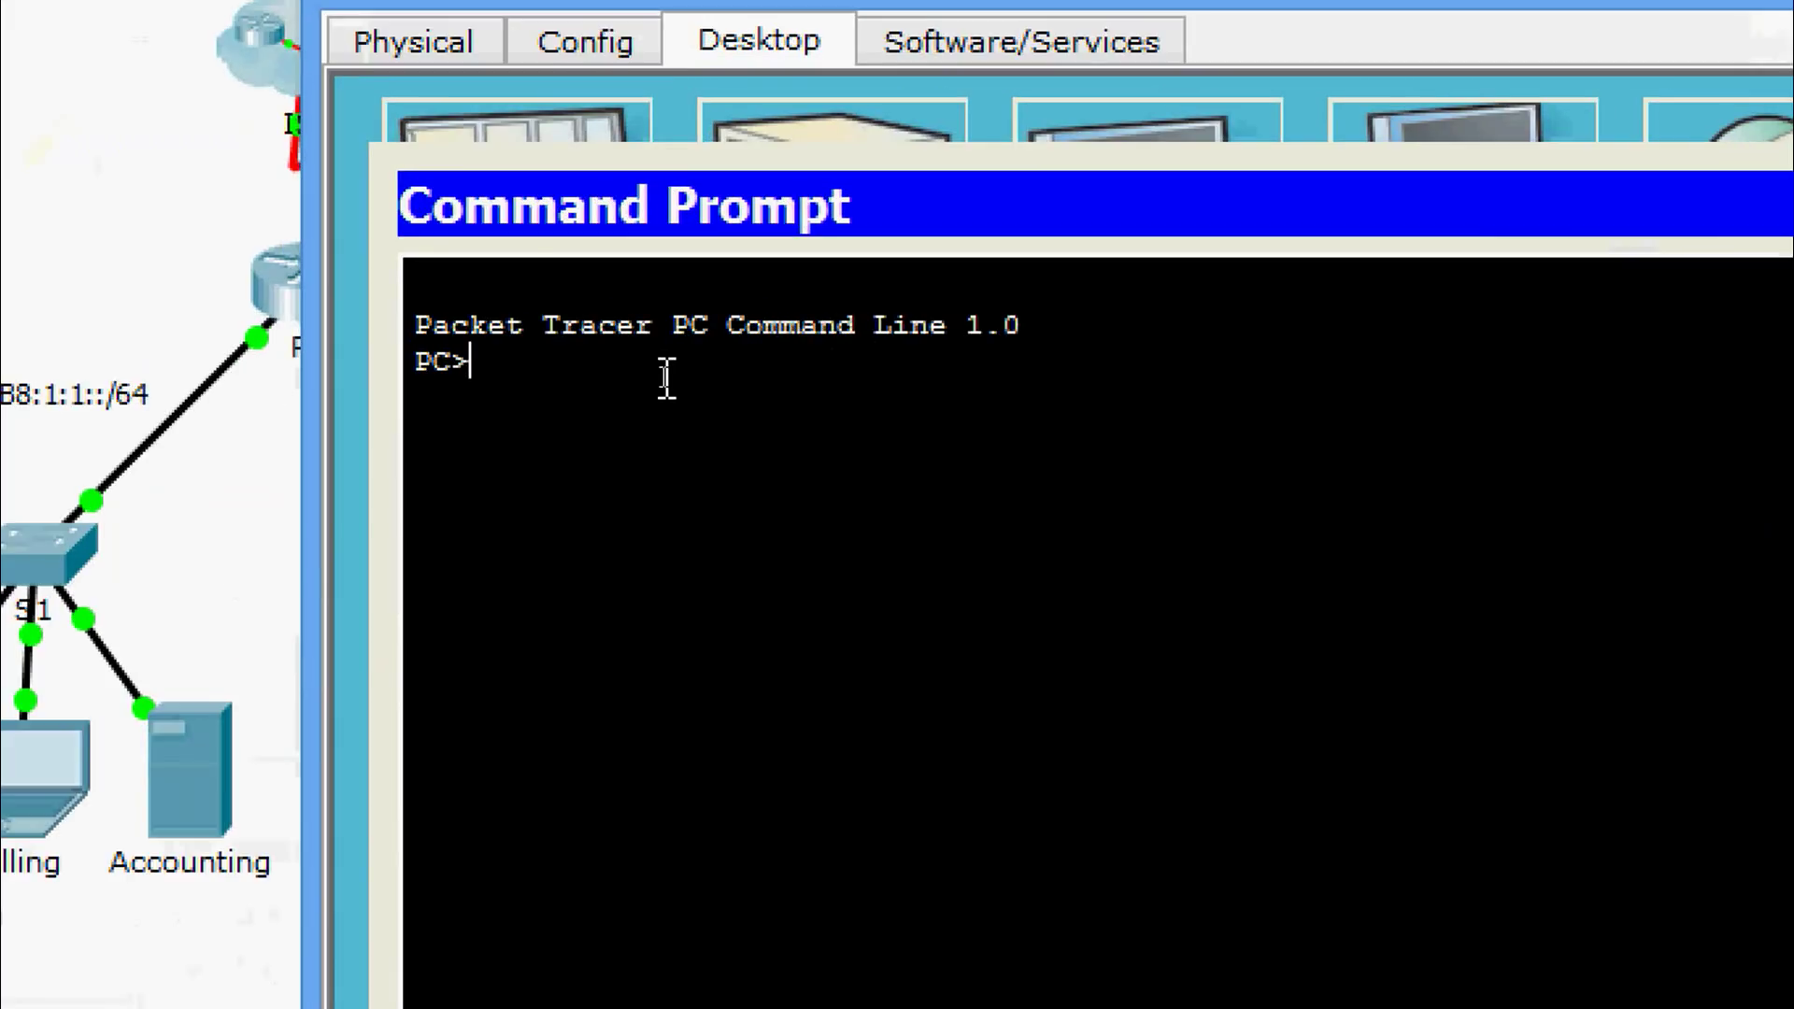
type("ping")
right_click(659, 378)
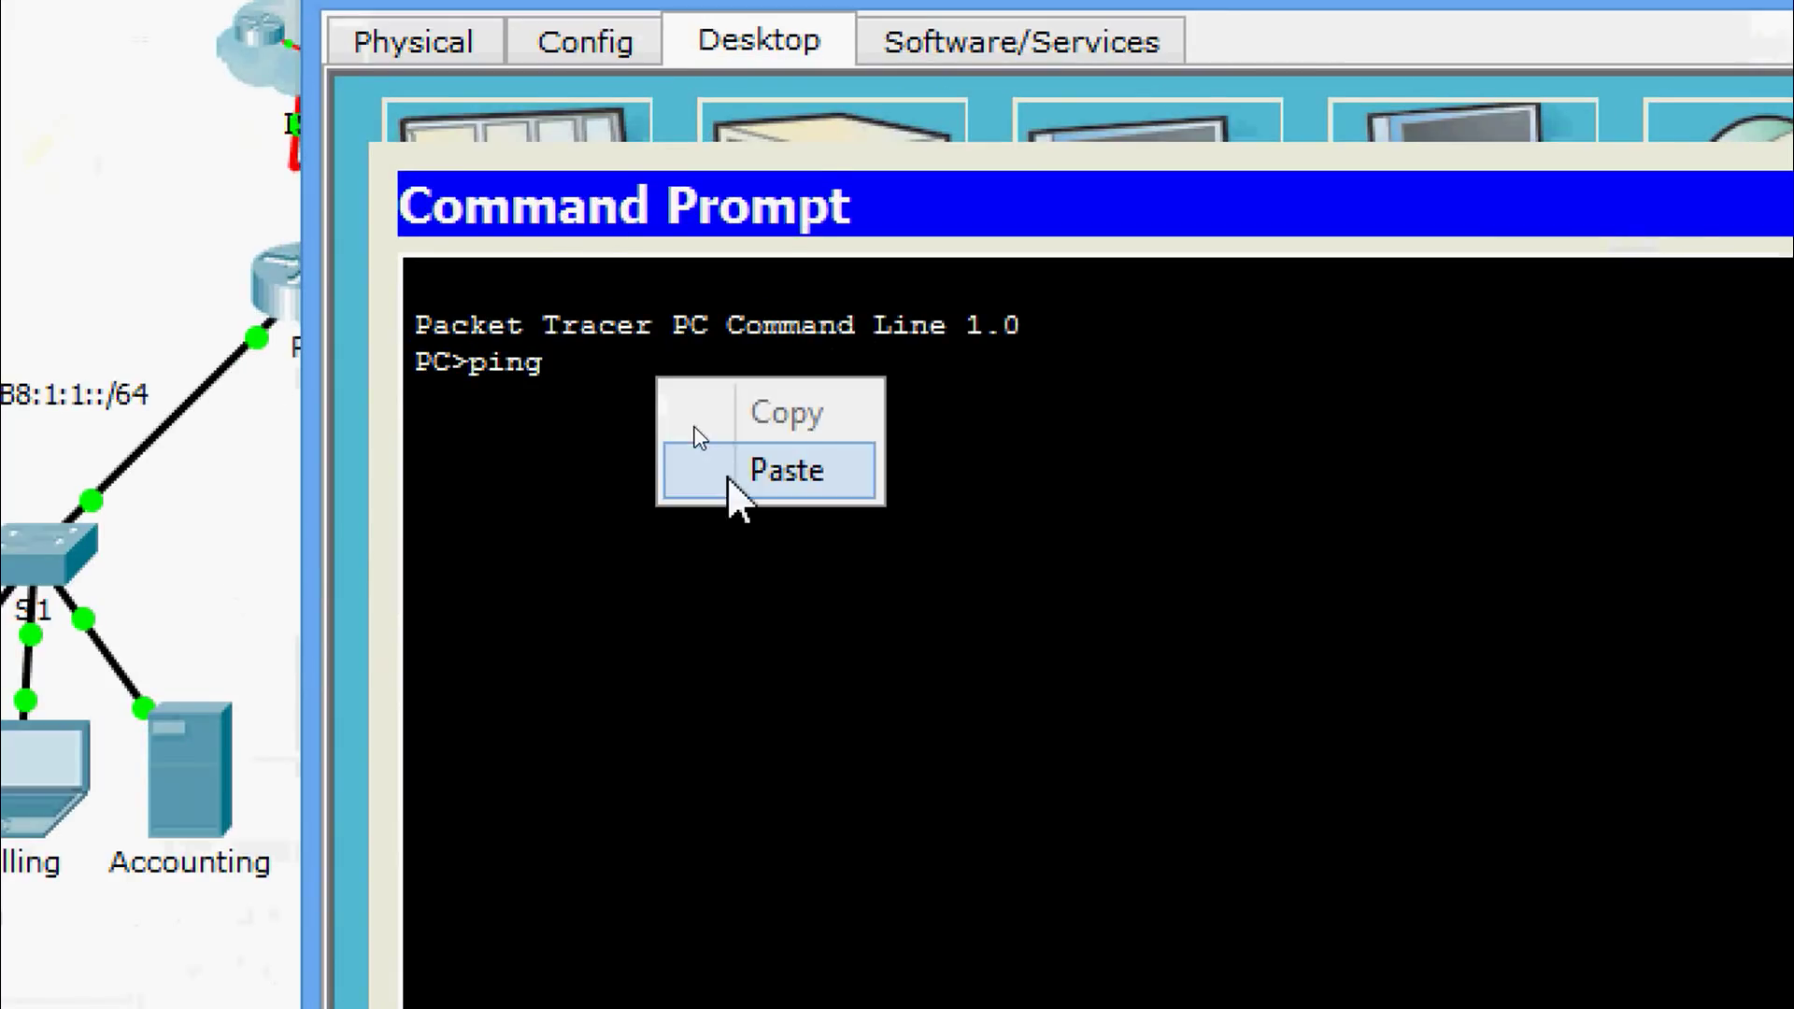
left_click(729, 477)
key("Return")
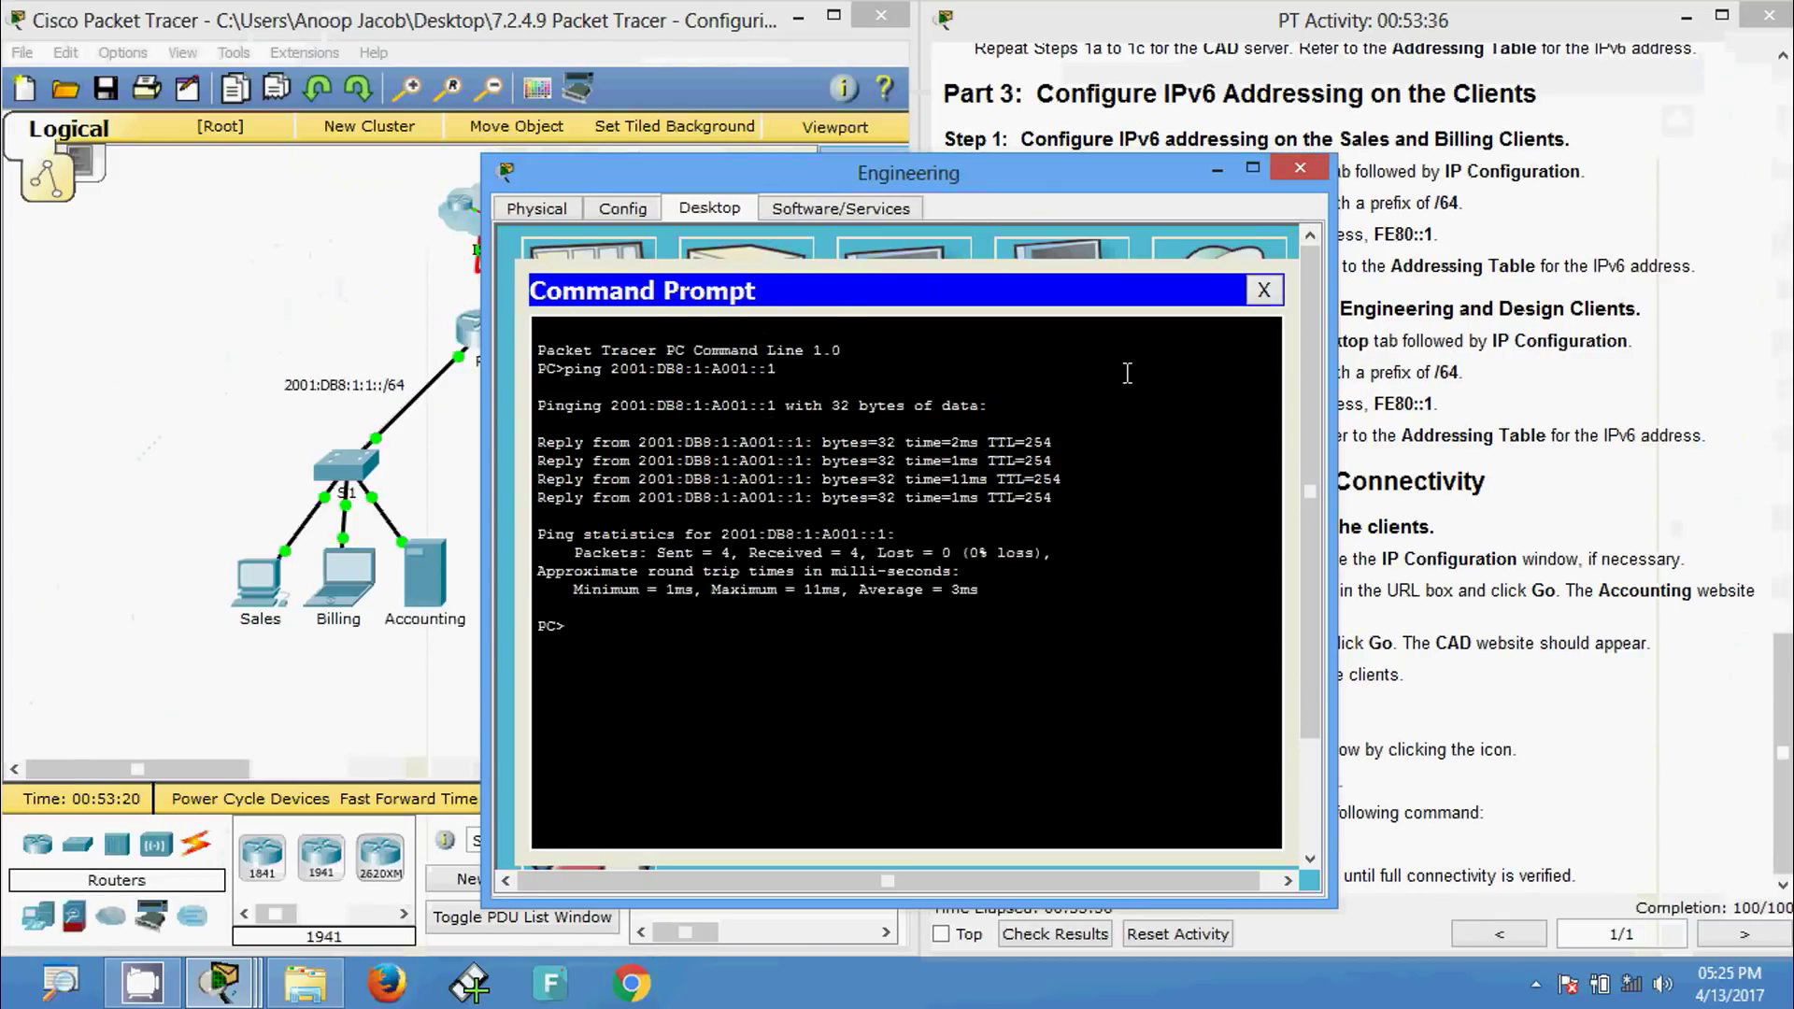
left_click(1299, 168)
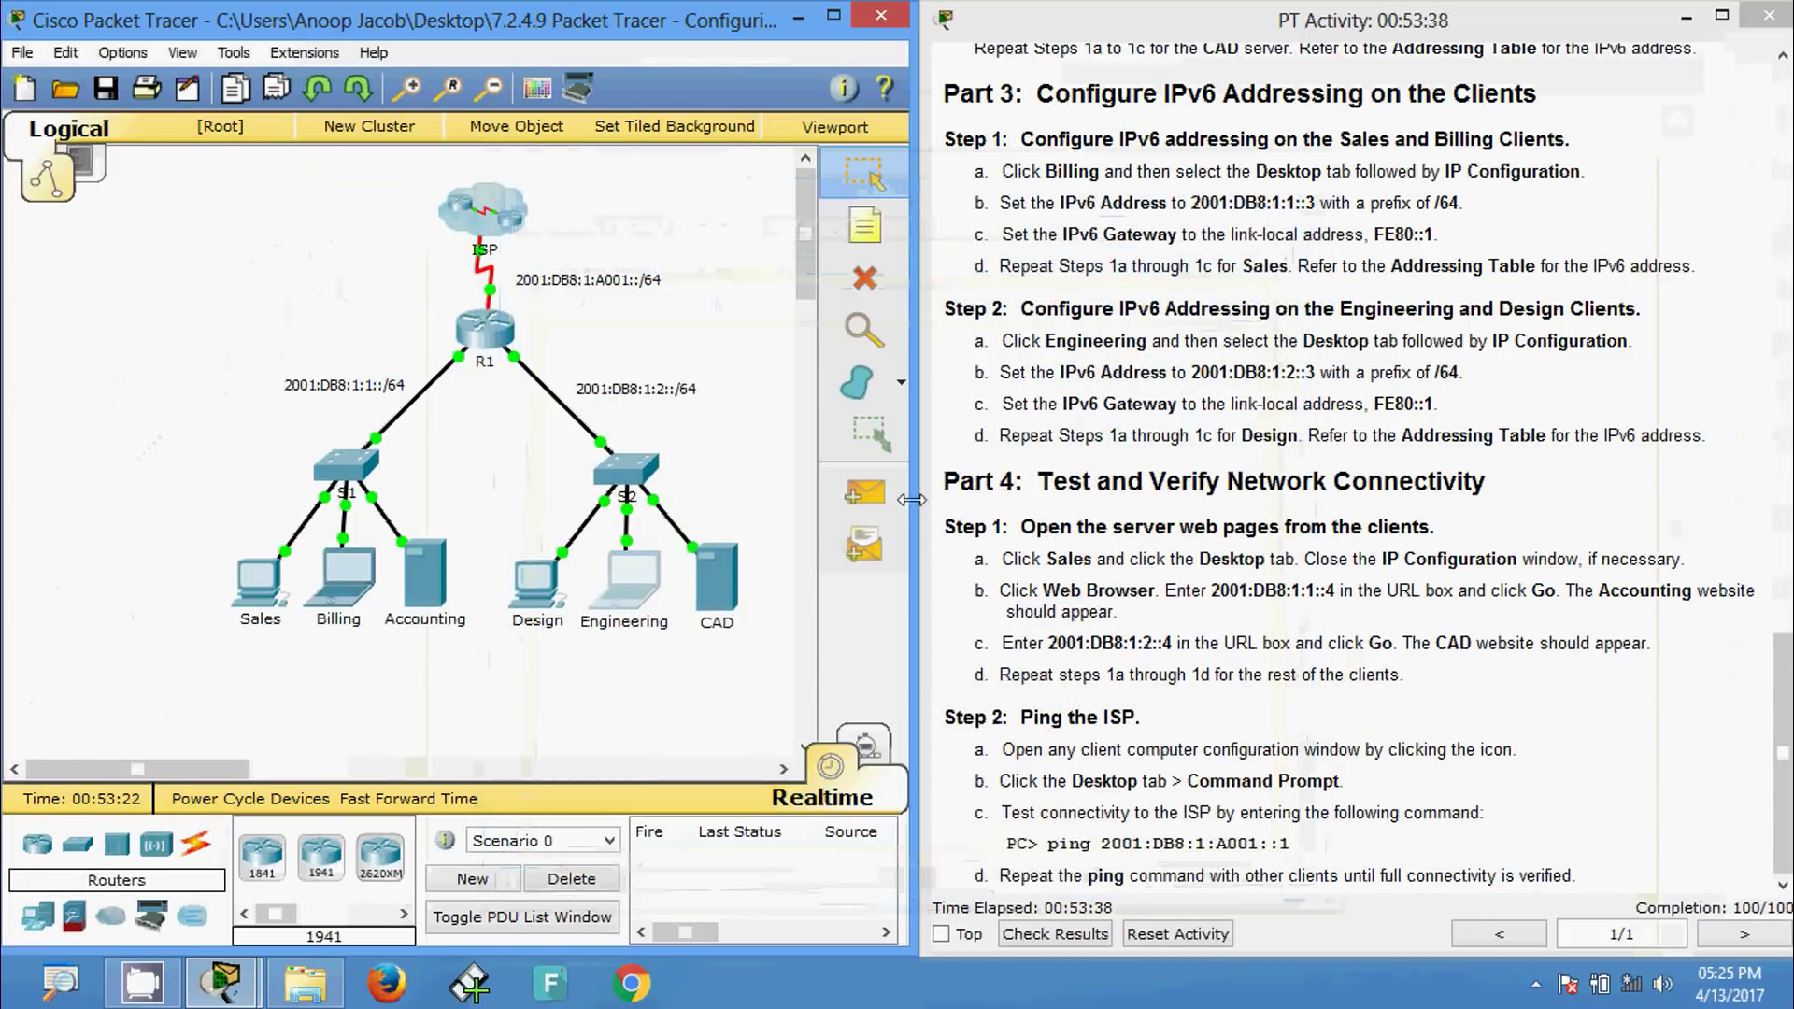
- Ping the ISP at 2001:DB8:1:A001::1 from the CAD server's command prompt
left_click(733, 574)
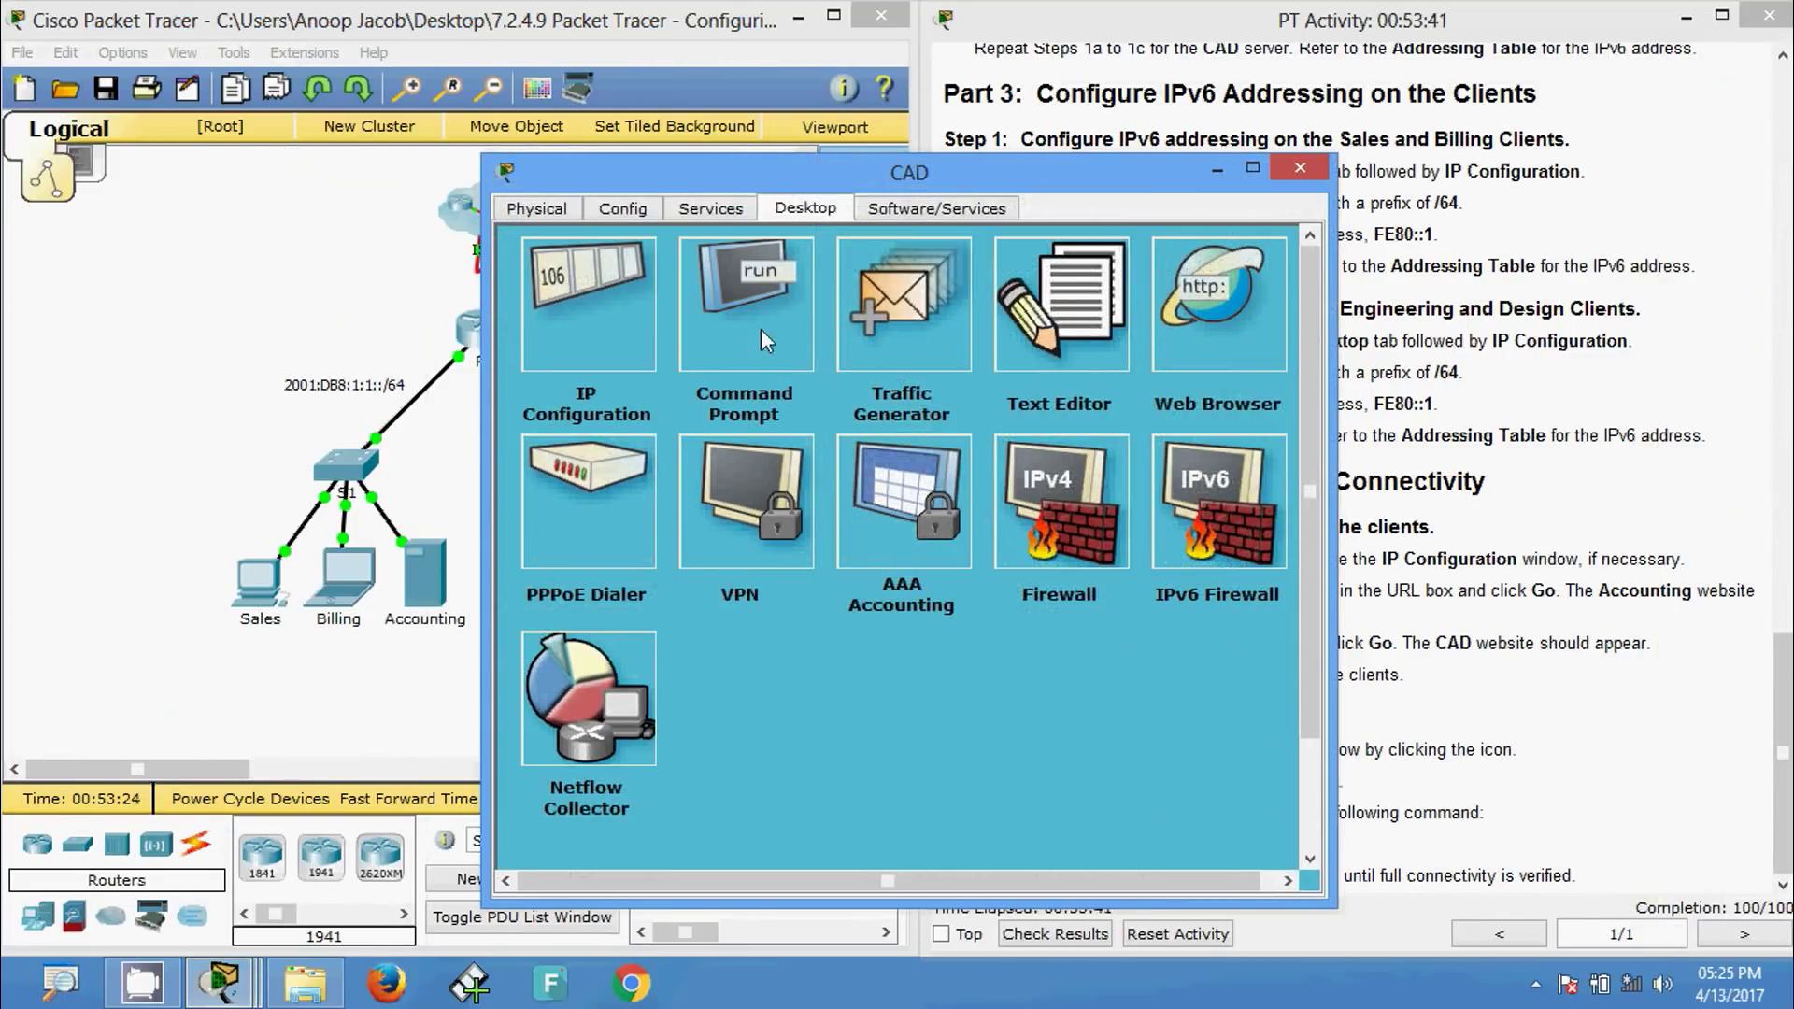
left_click(760, 328)
type("ping")
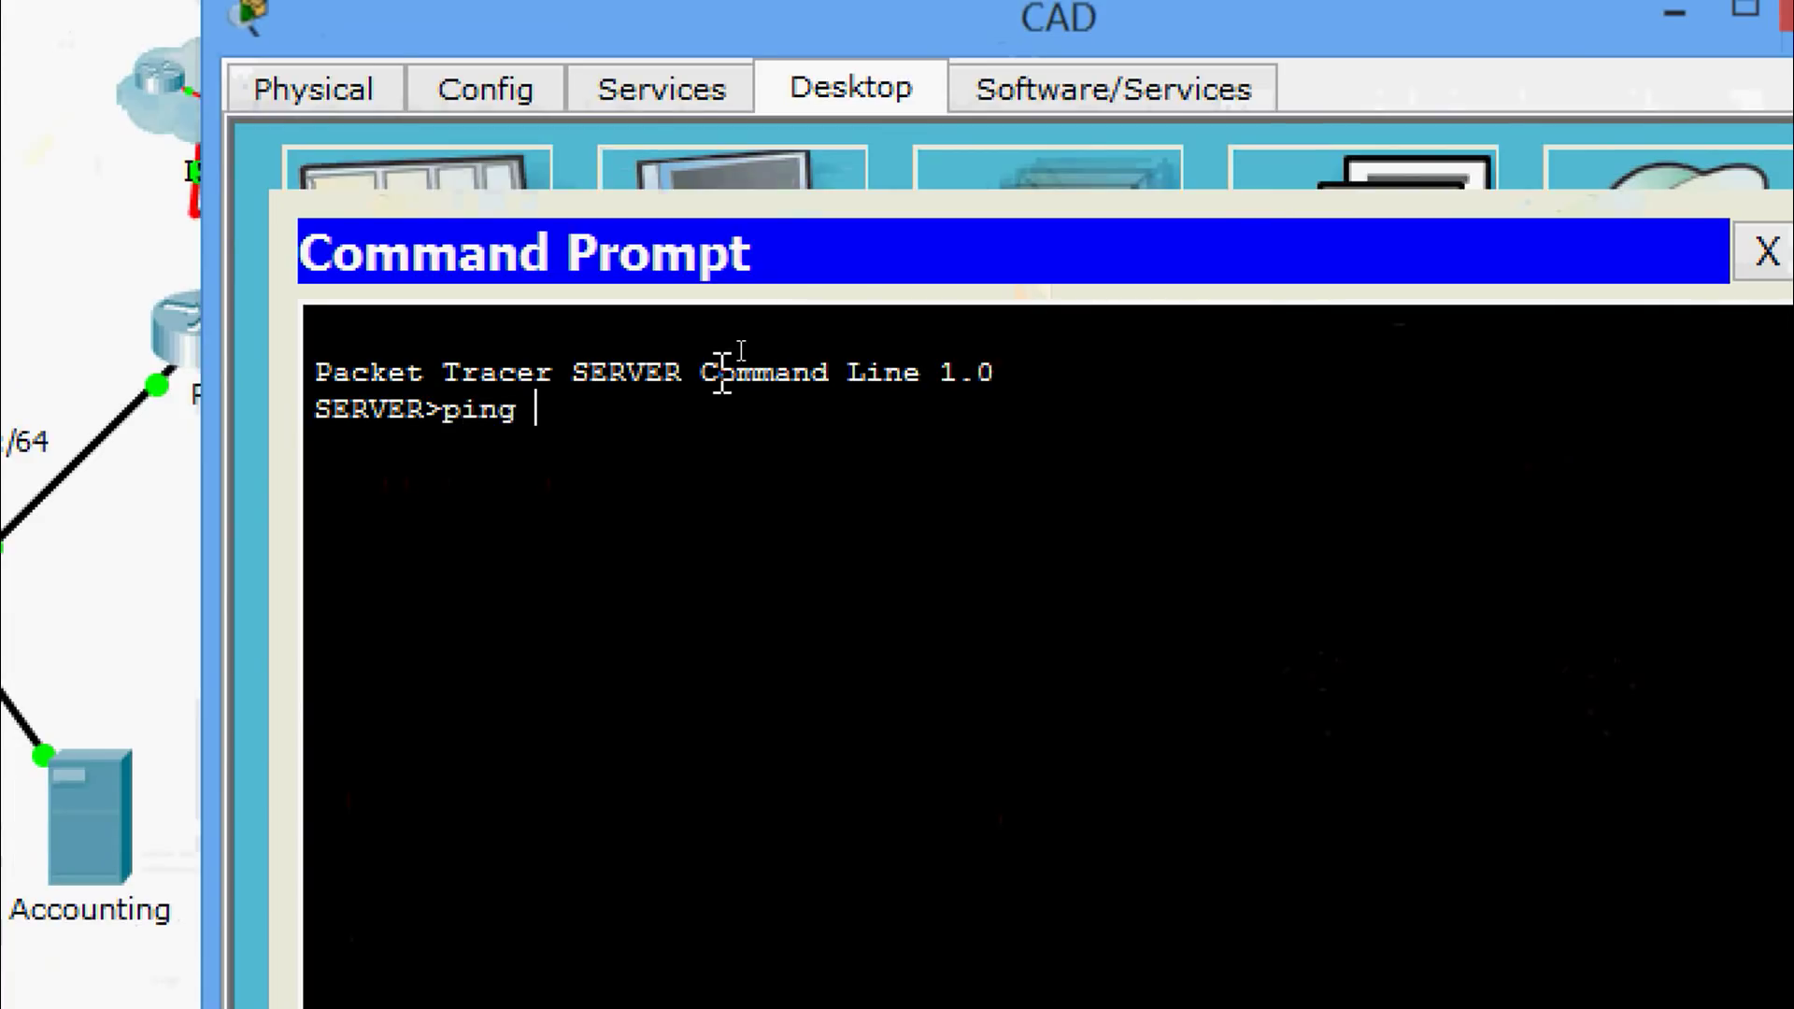
right_click(699, 418)
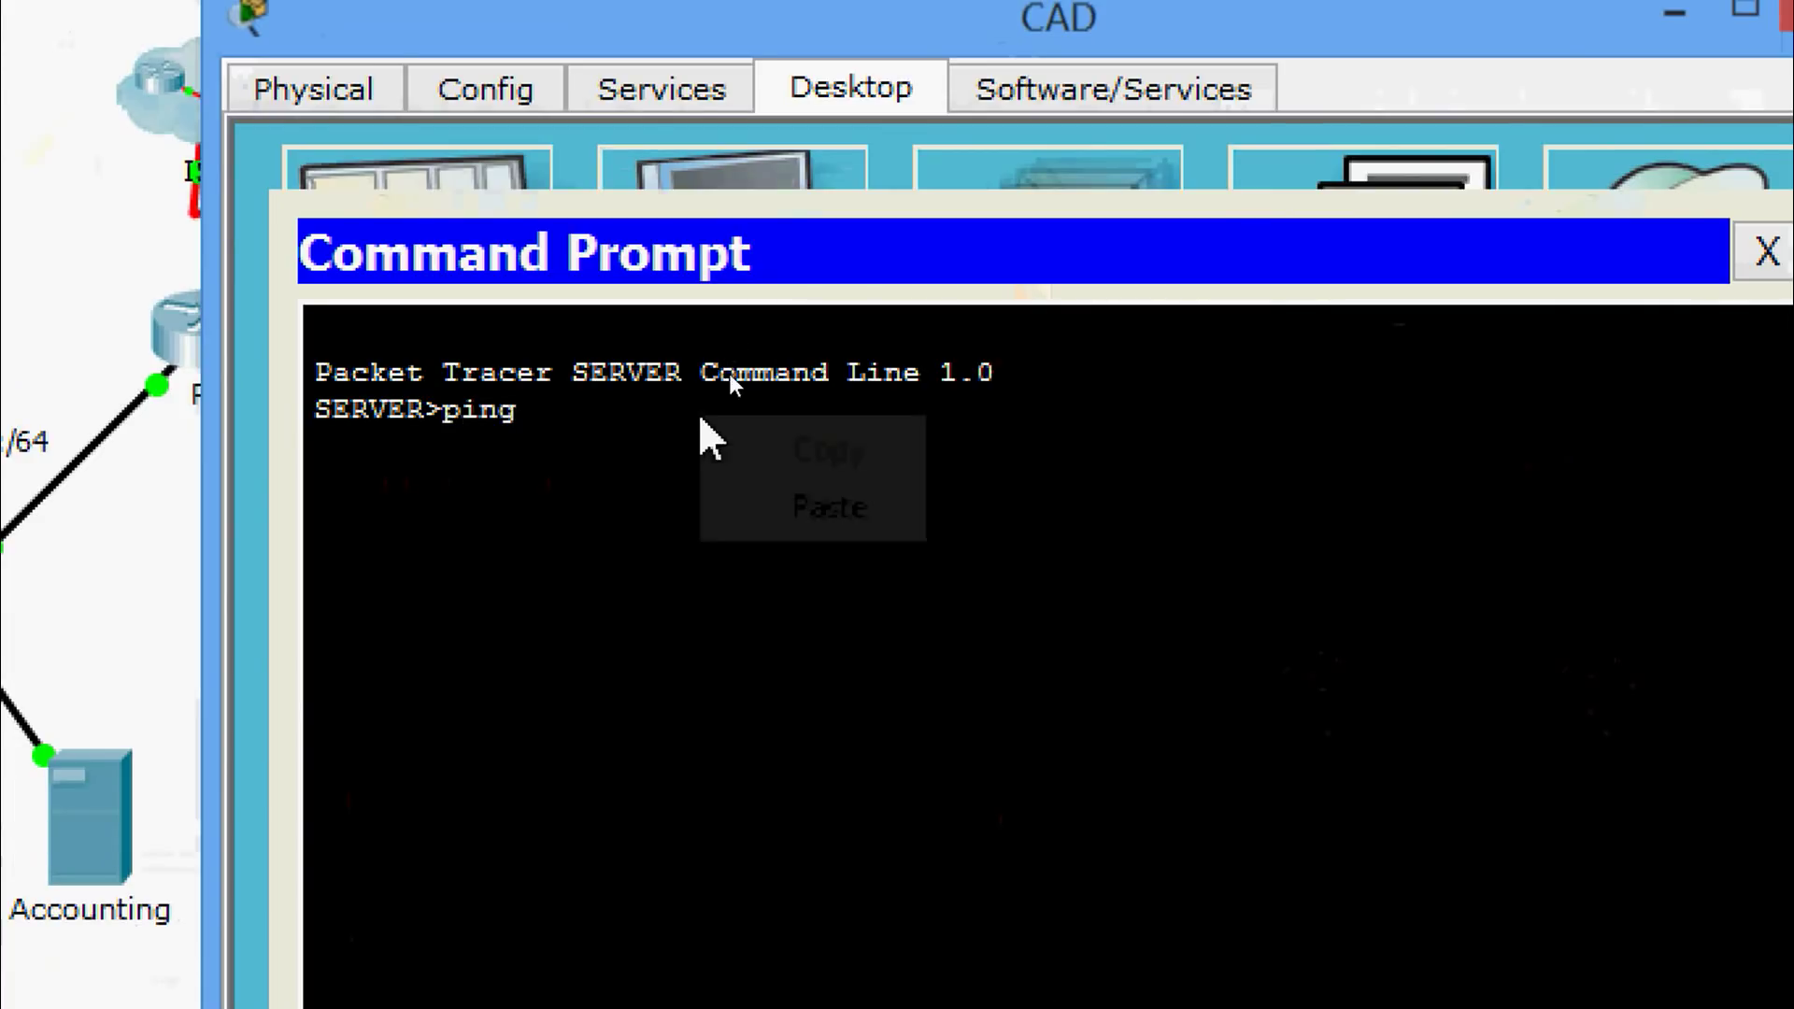
left_click(747, 503)
key("Return")
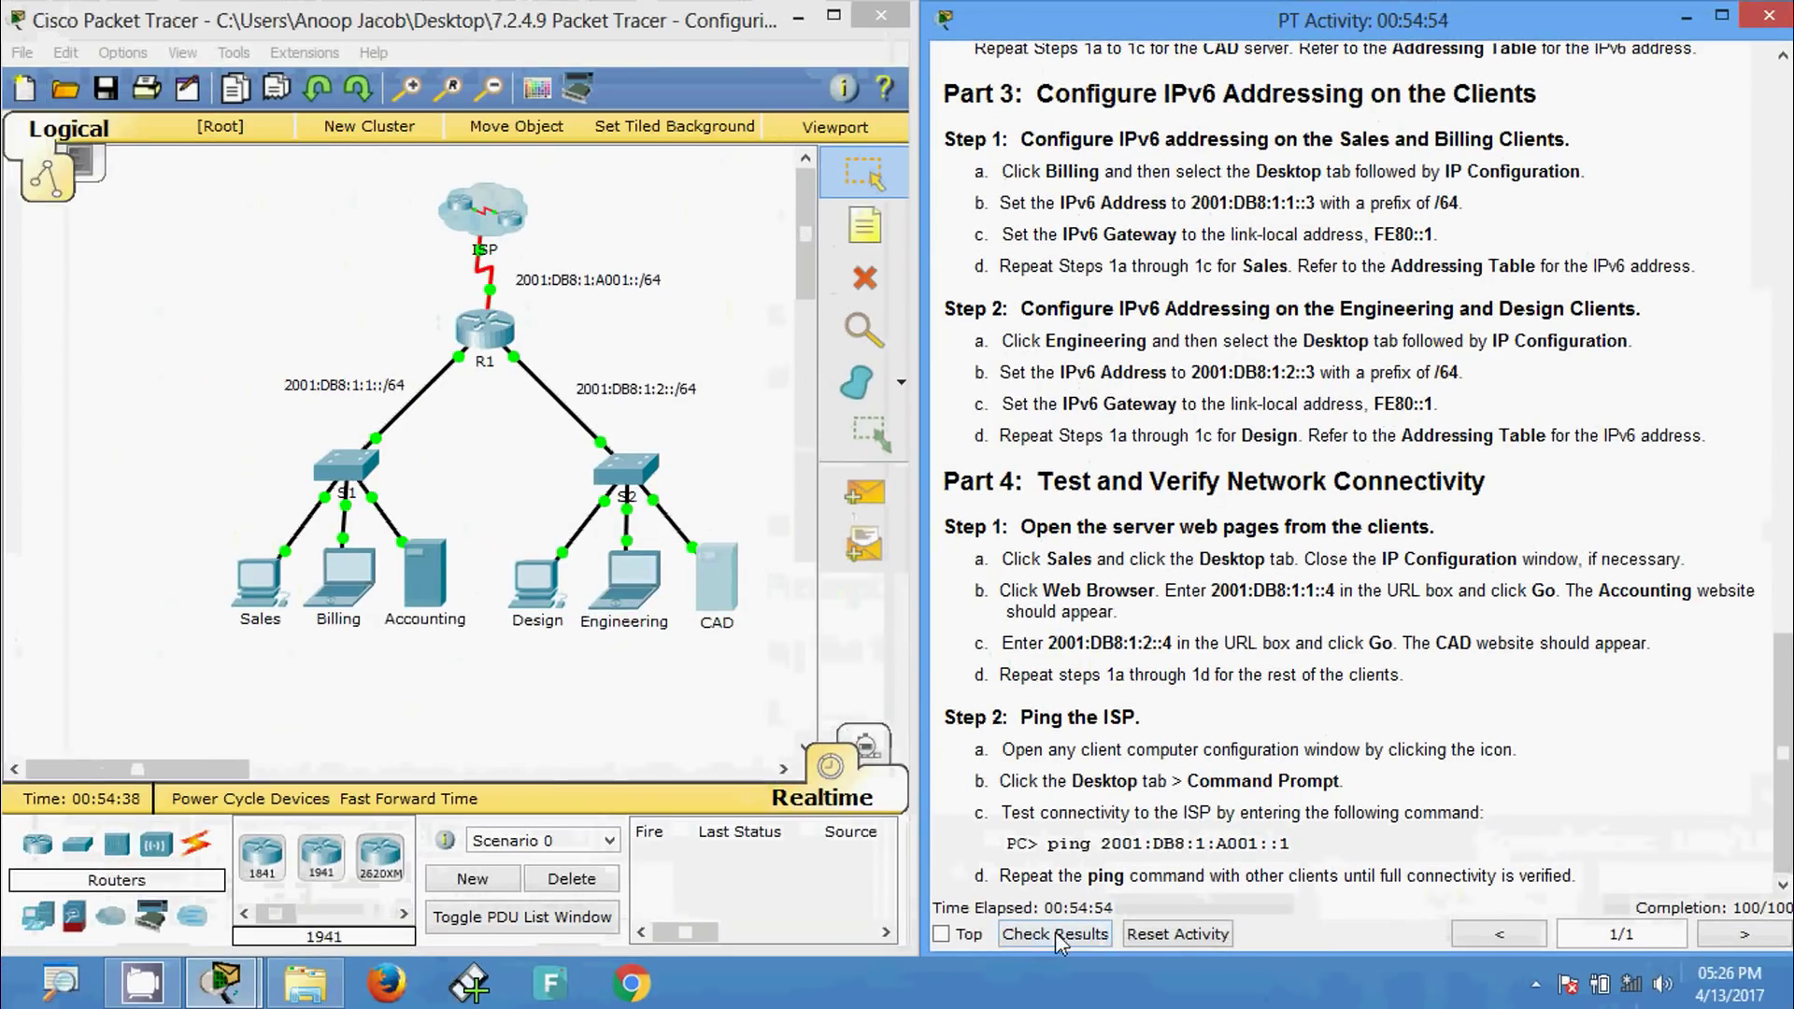
- Check the activity results and review the status of every assessment item from Accounting through Sales
left_click(1056, 932)
left_click(281, 197)
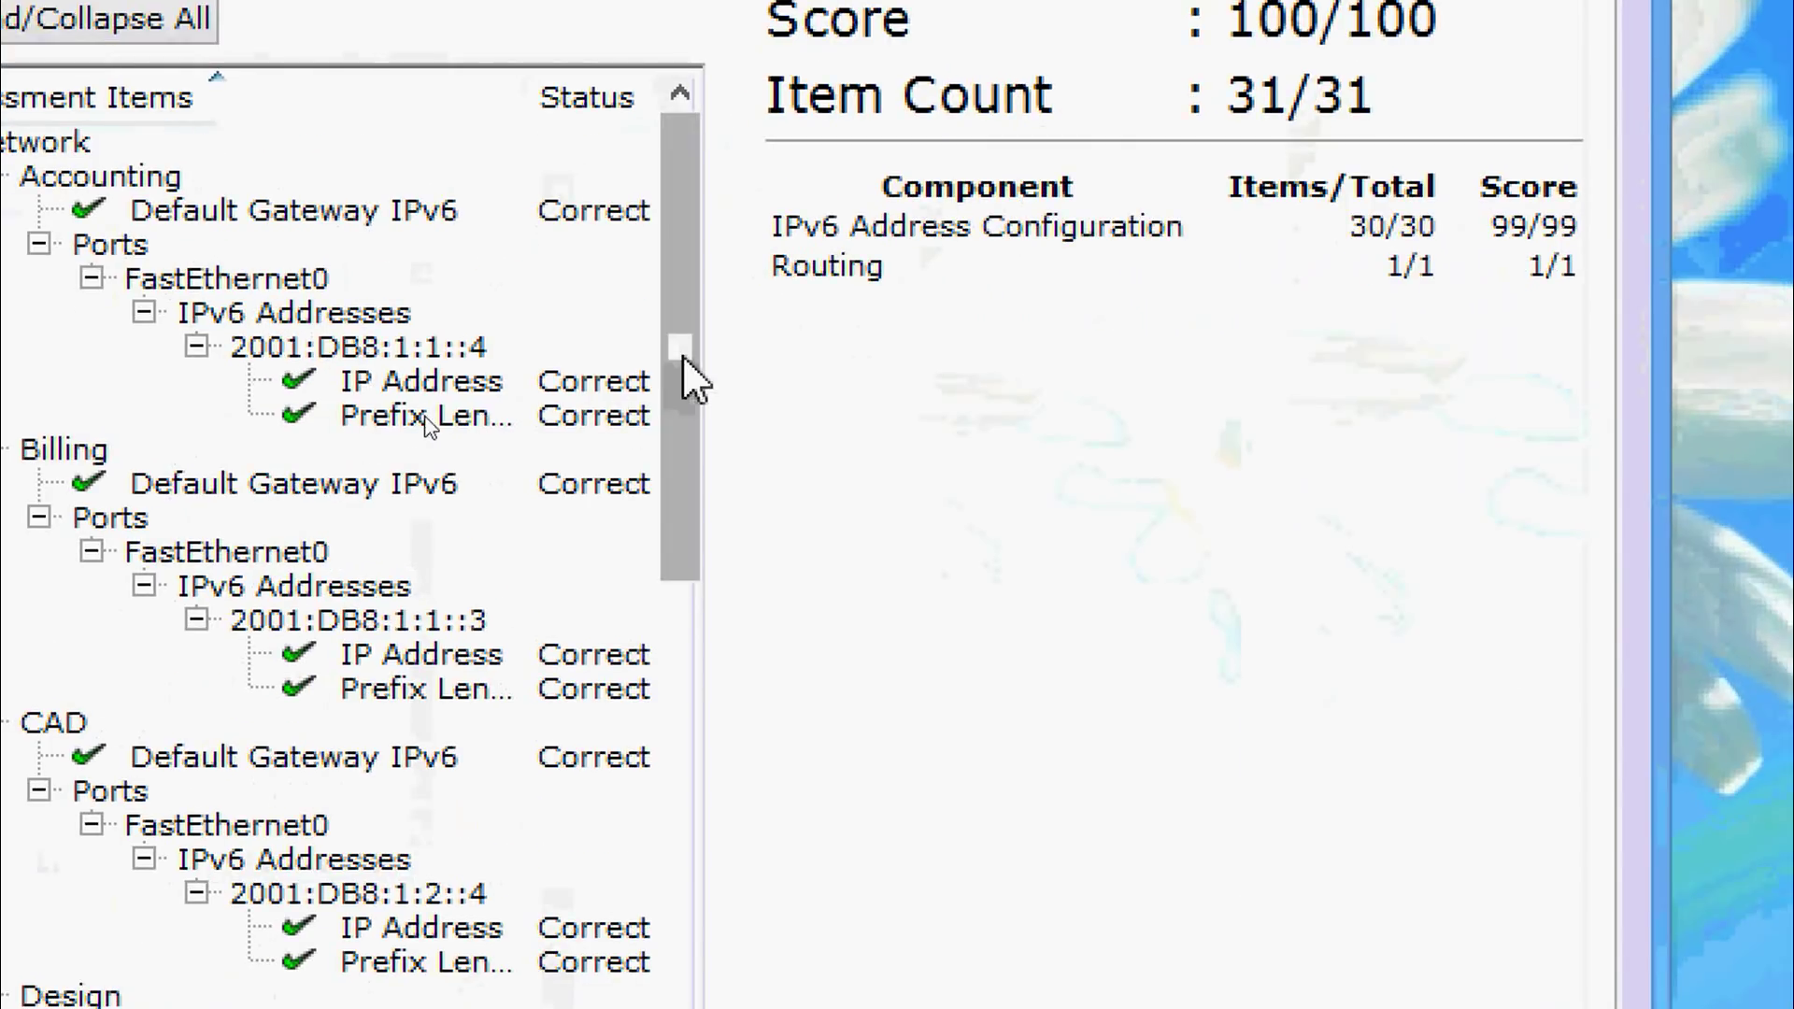
left_click_drag(683, 357, 692, 811)
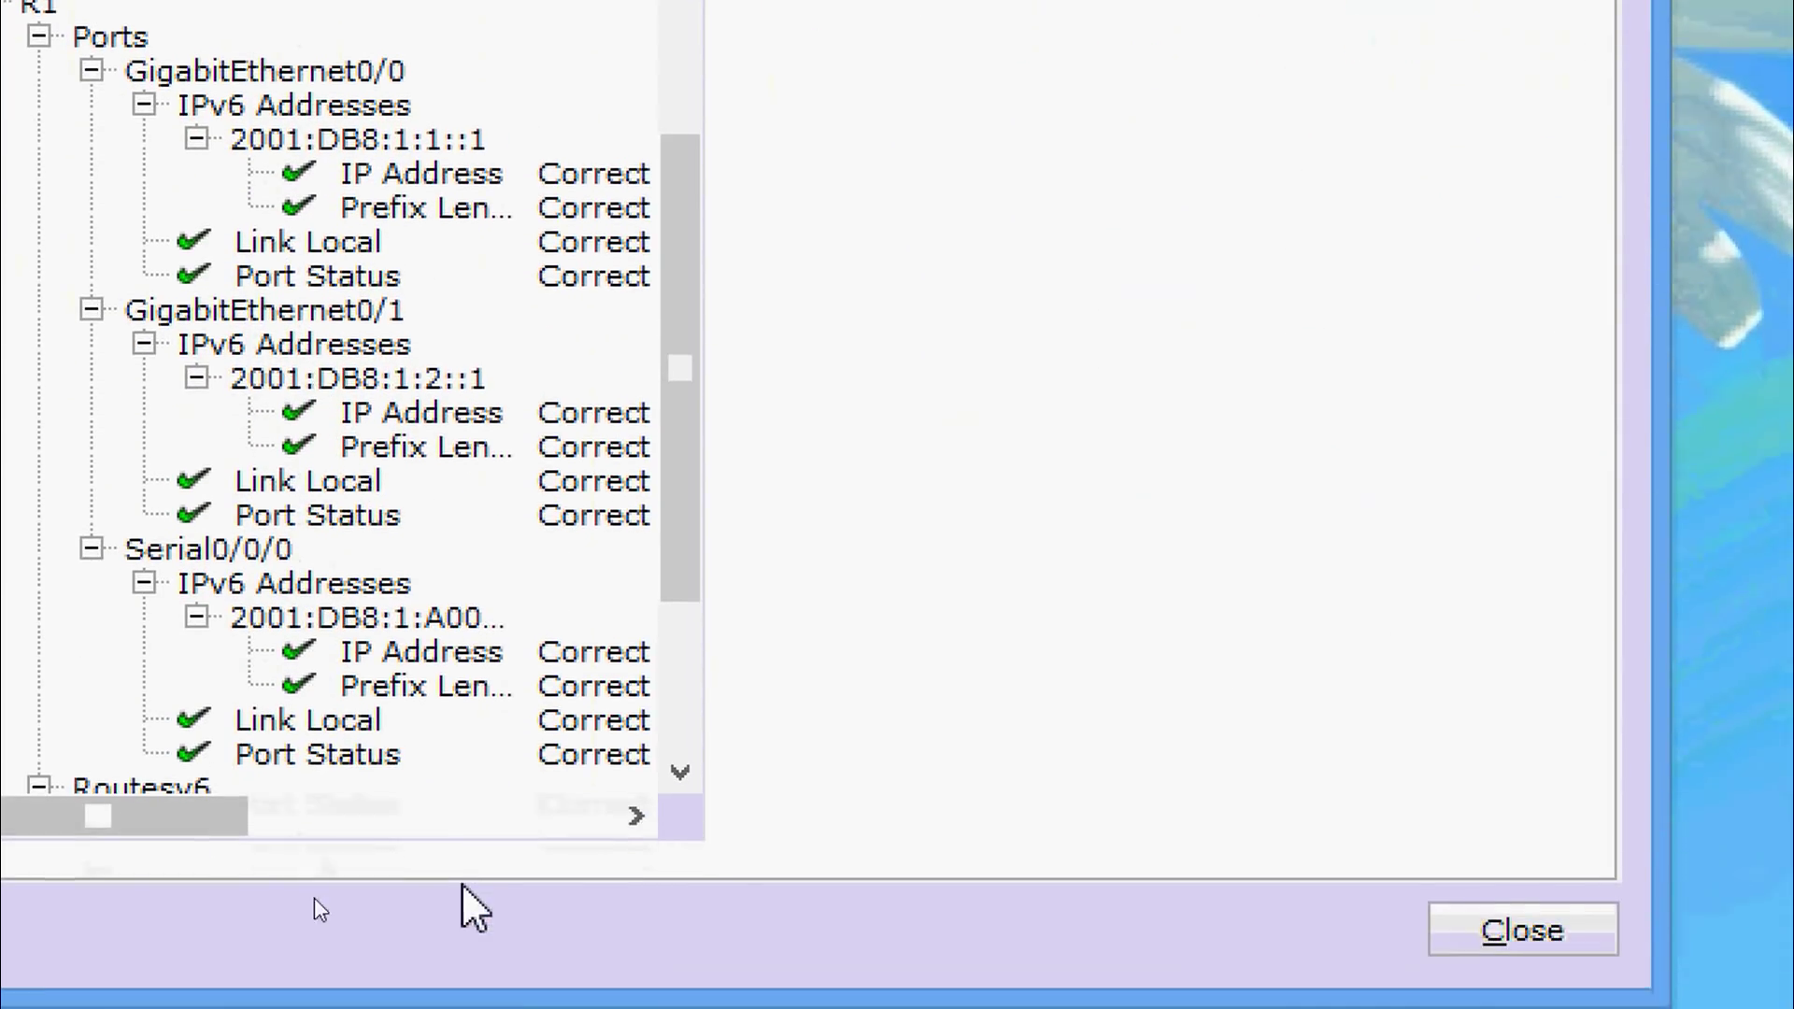
left_click_drag(650, 590, 651, 743)
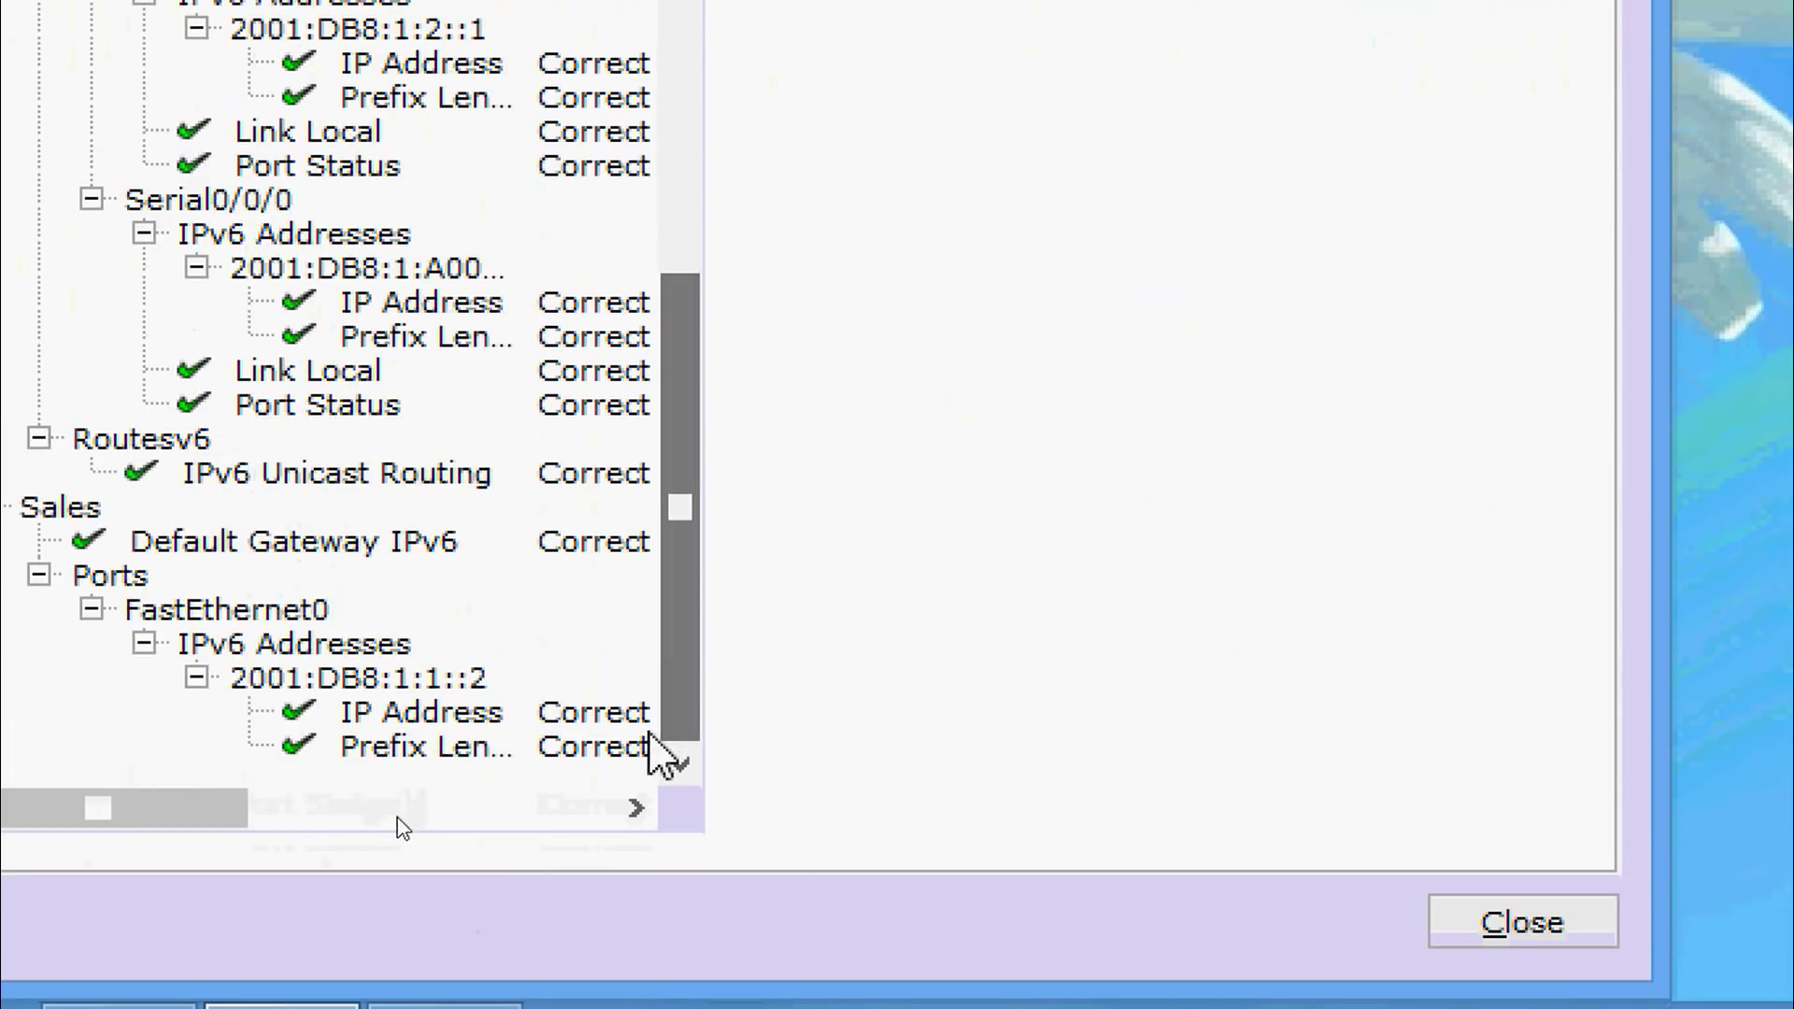